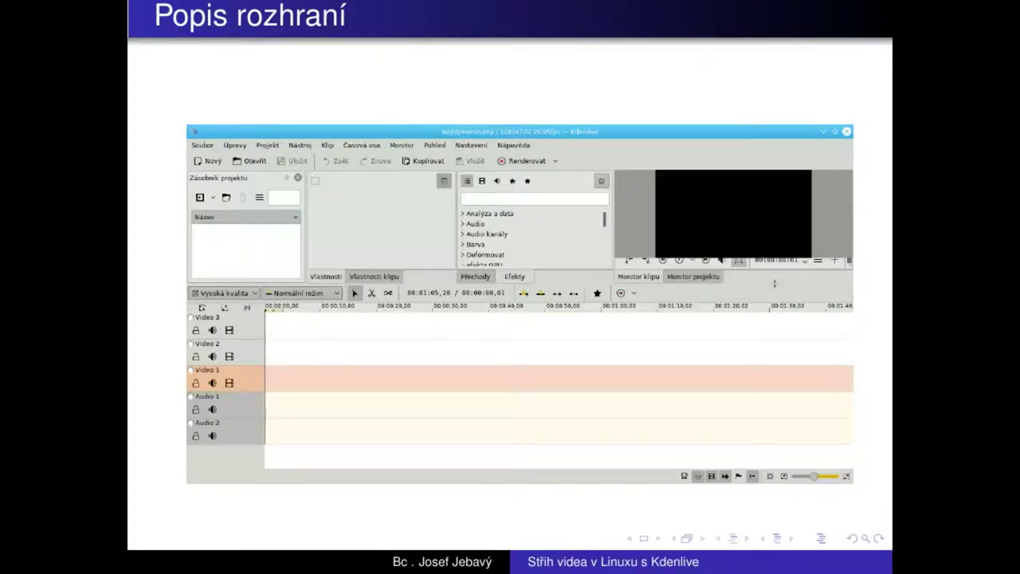
pyautogui.press('Right')
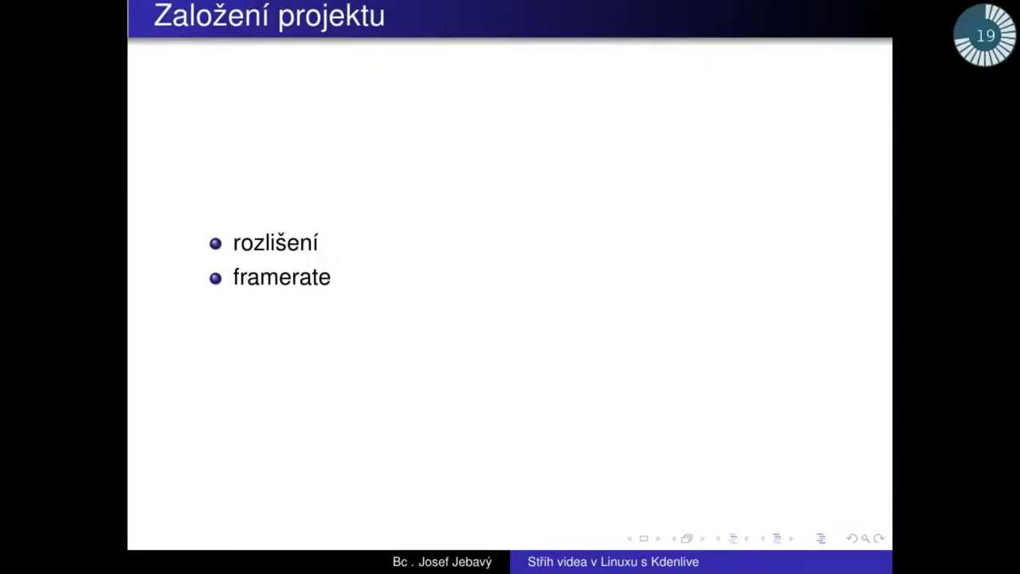
pyautogui.press('Left')
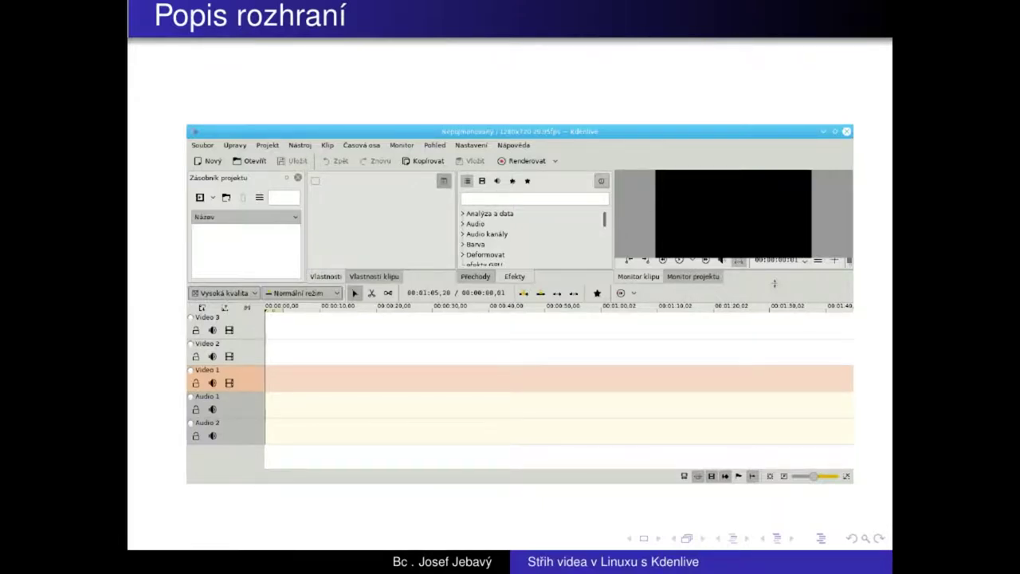
# Step: Leave the slide presentation to launch Kdenlive and view its application version information
pyautogui.press('Escape')
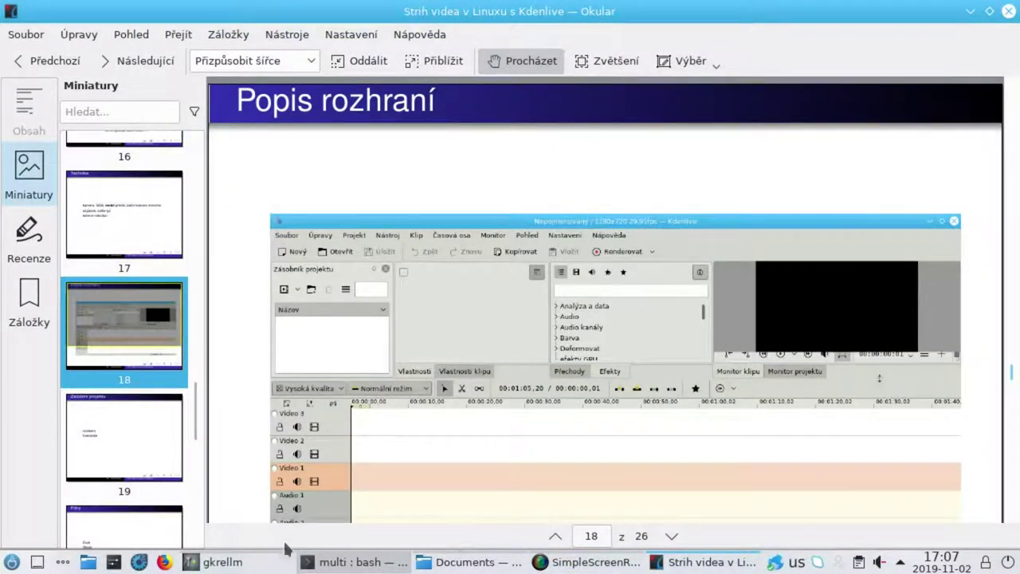
pyautogui.hotkey('alt', 'space')
pyautogui.write('kde')
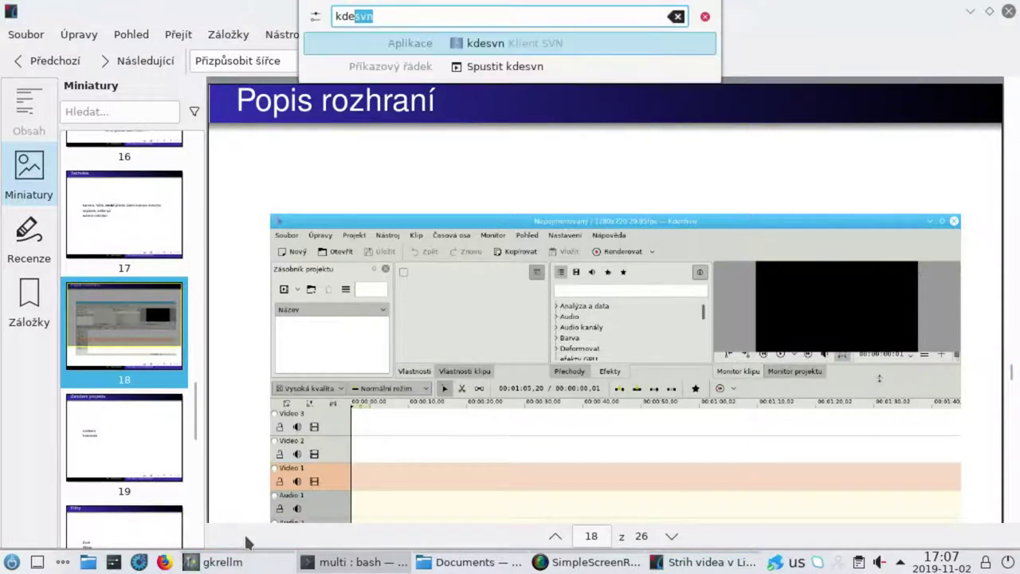
pyautogui.write('nlive')
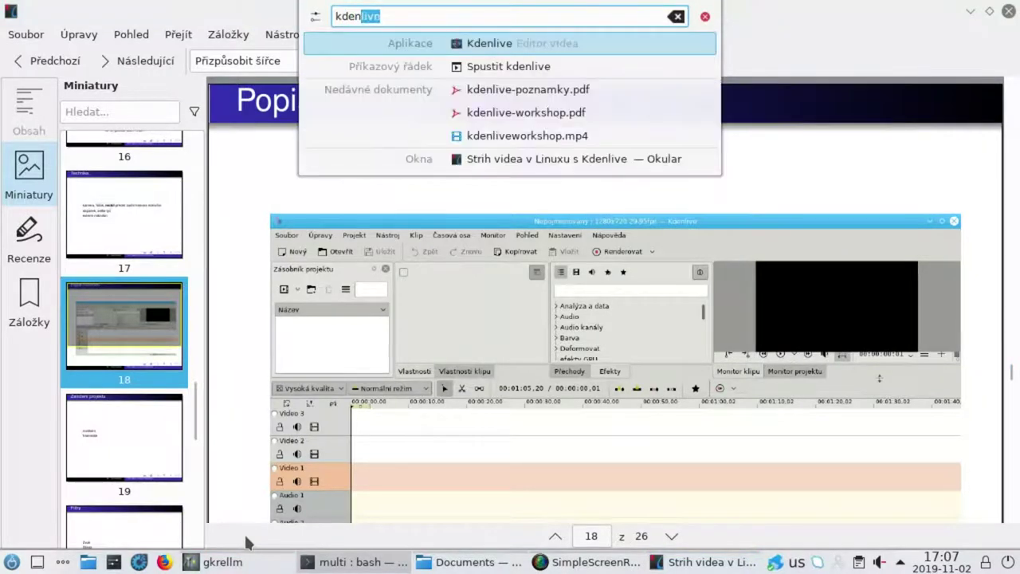
pyautogui.press('Return')
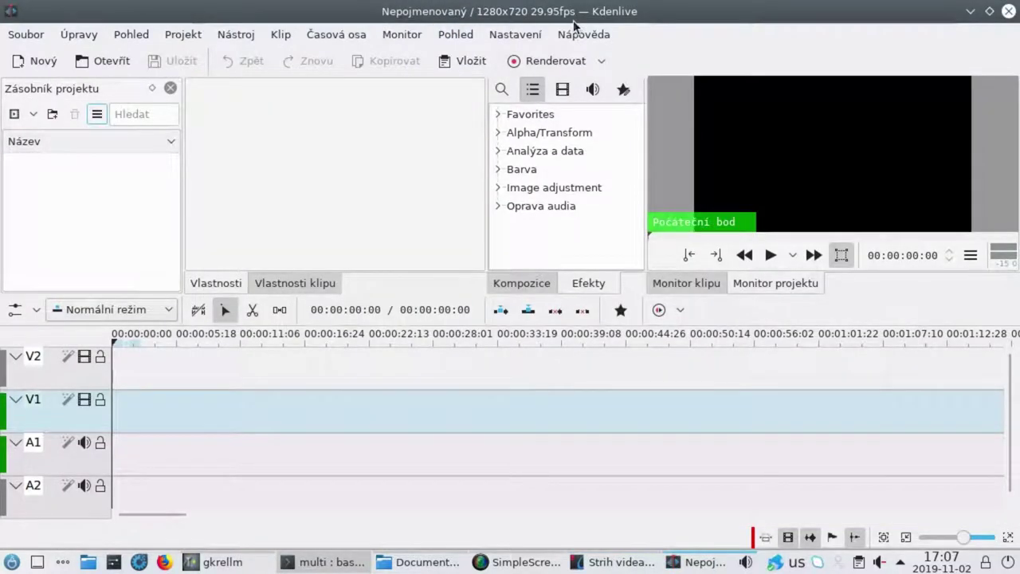
pyautogui.click(589, 34)
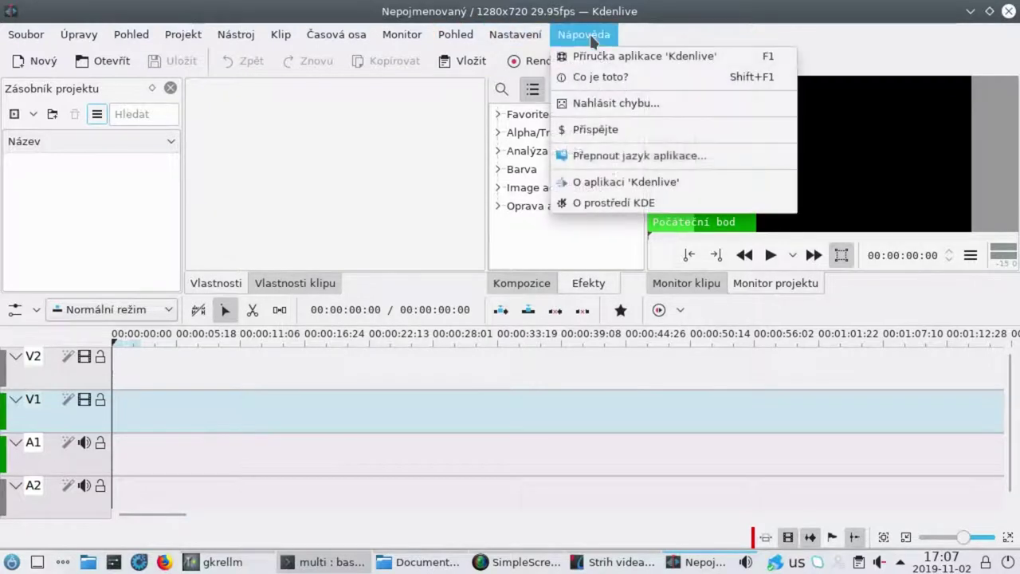
pyautogui.click(621, 181)
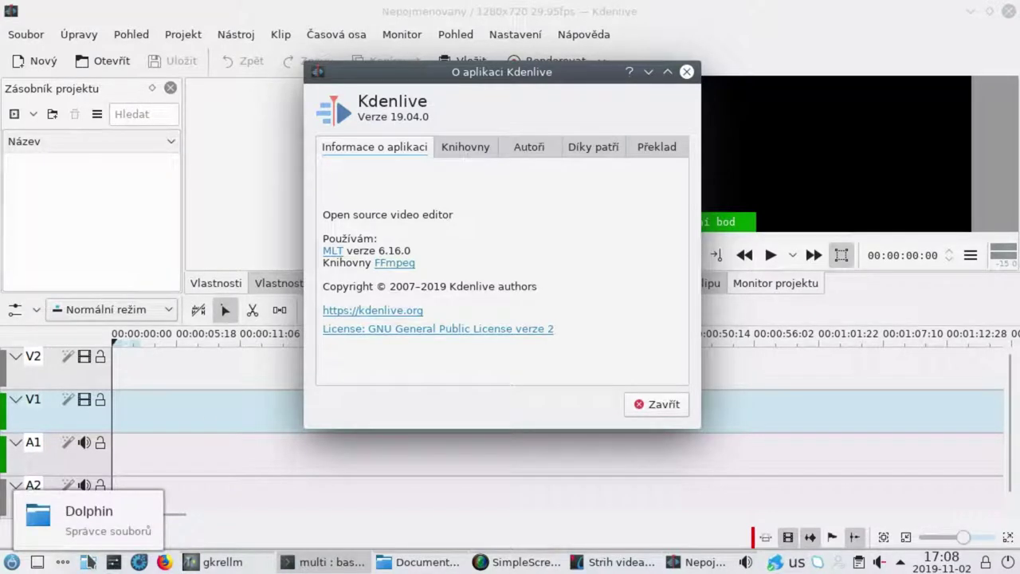
# Step: Switch to the already open Dolphin window, widen the /home/multi/tmp/kdenlive/ pane and review the media files in it
pyautogui.click(88, 561)
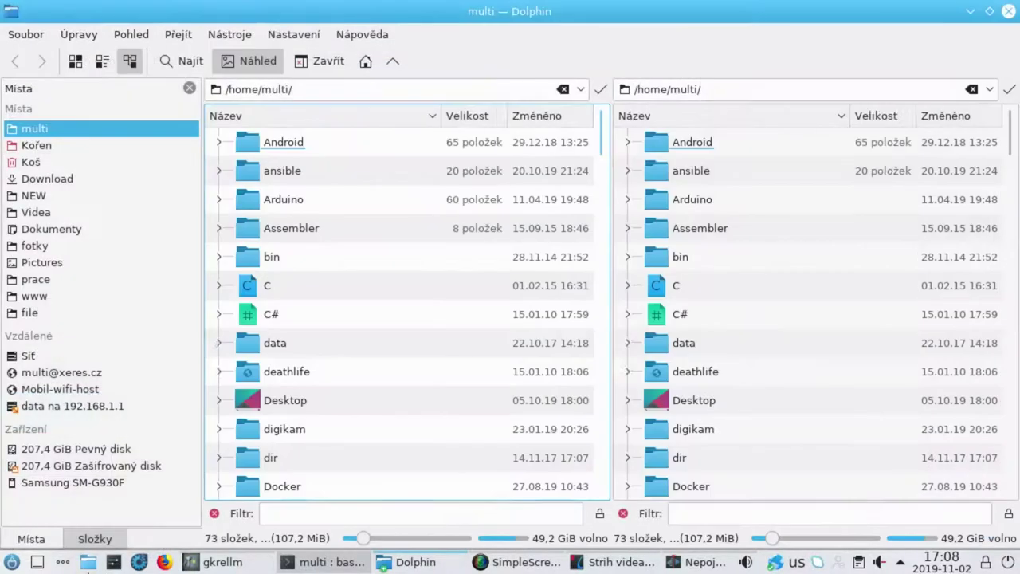
pyautogui.click(1008, 11)
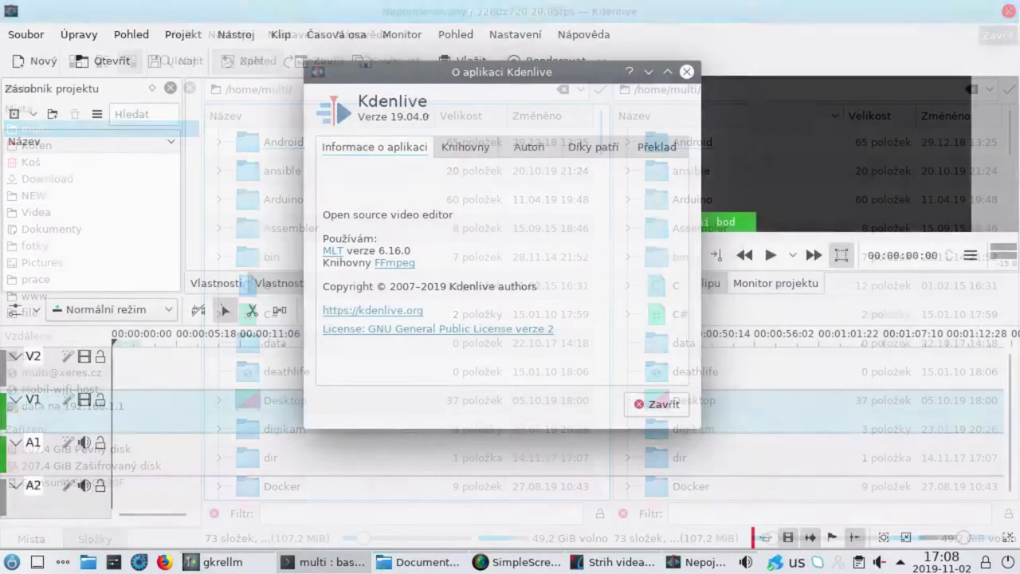
pyautogui.click(431, 567)
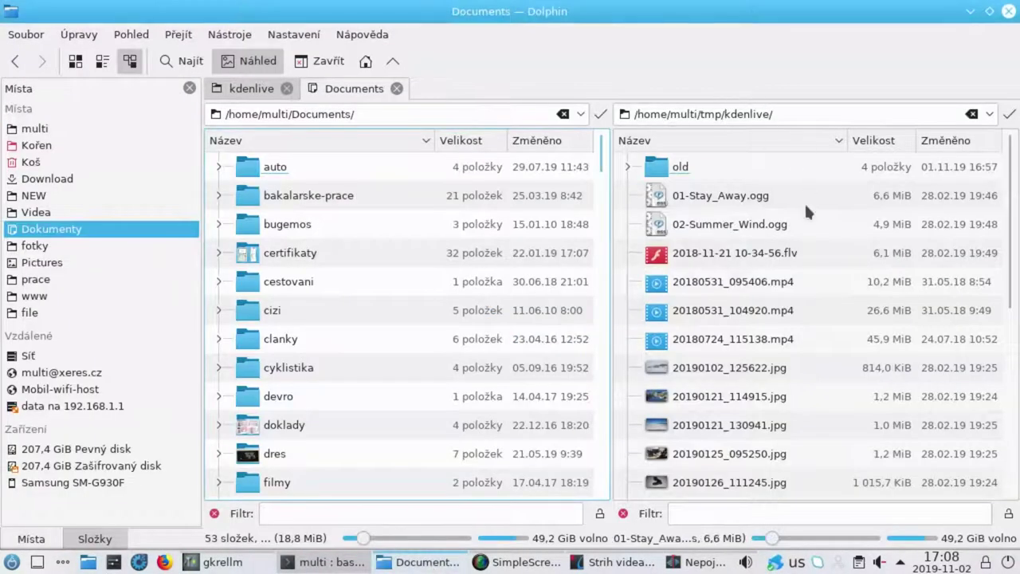
pyautogui.moveTo(607, 204); pyautogui.dragTo(446, 202)
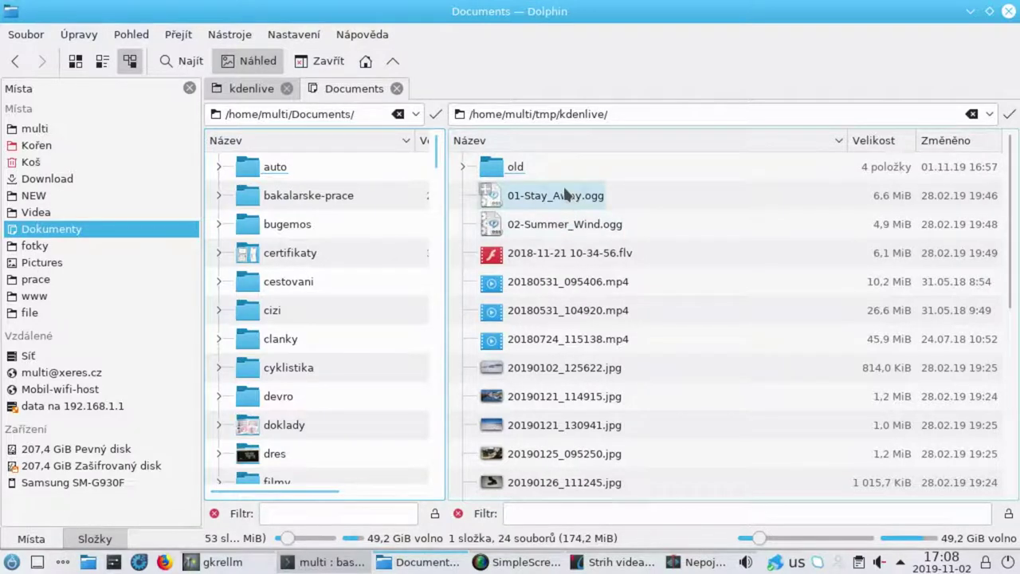
pyautogui.scroll(-3, 691, 359)
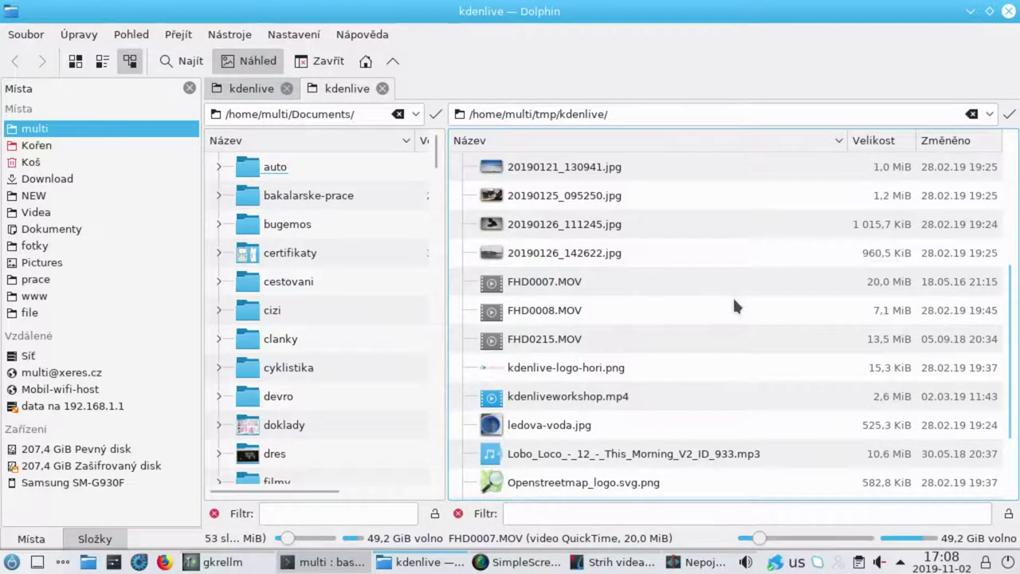
pyautogui.scroll(-1, 733, 298)
pyautogui.scroll(-1, 740, 306)
pyautogui.scroll(5, 711, 295)
# Step: Switch back to Kdenlive and close its application information dialog
pyautogui.click(614, 562)
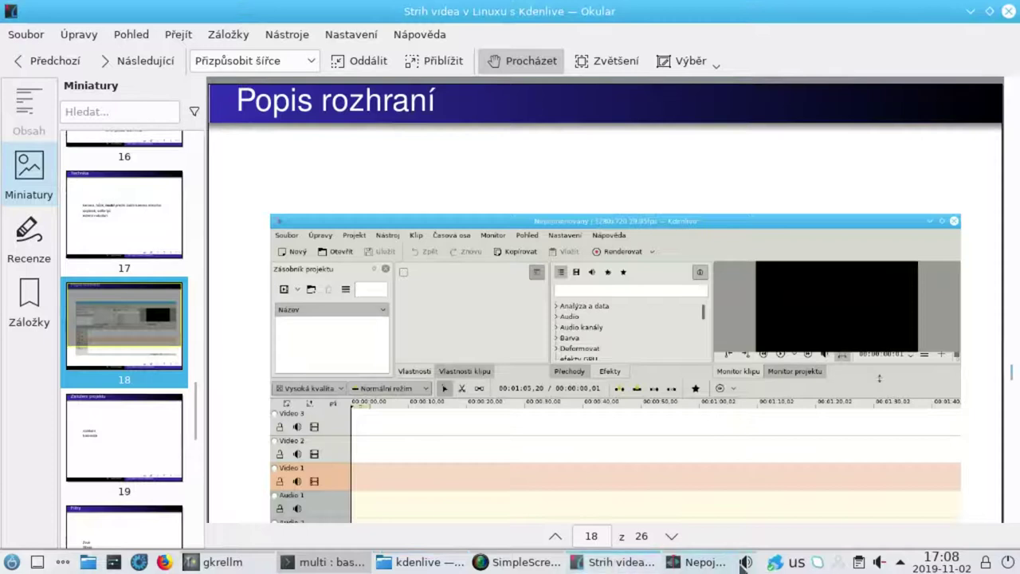
pyautogui.click(706, 563)
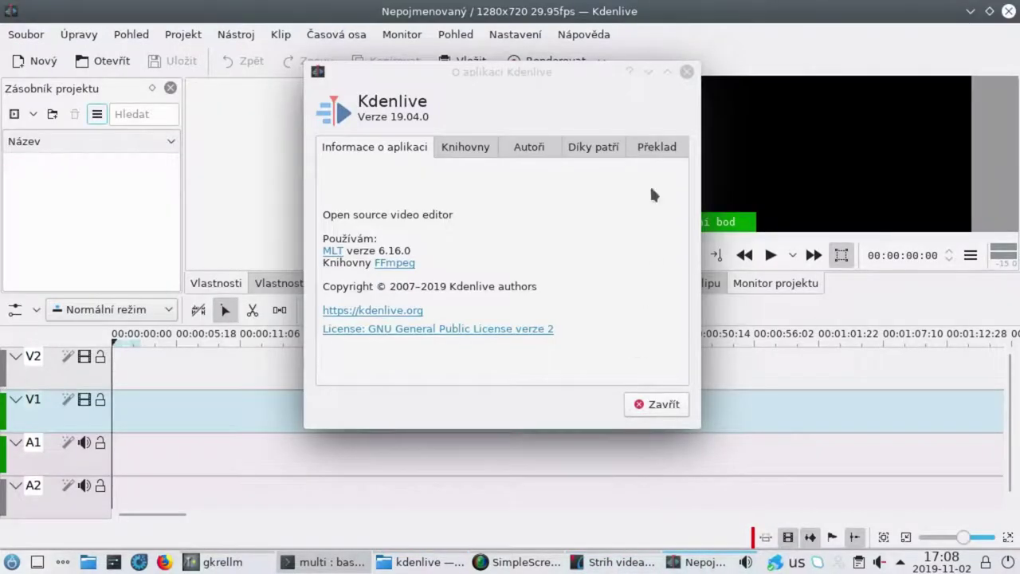
pyautogui.click(686, 73)
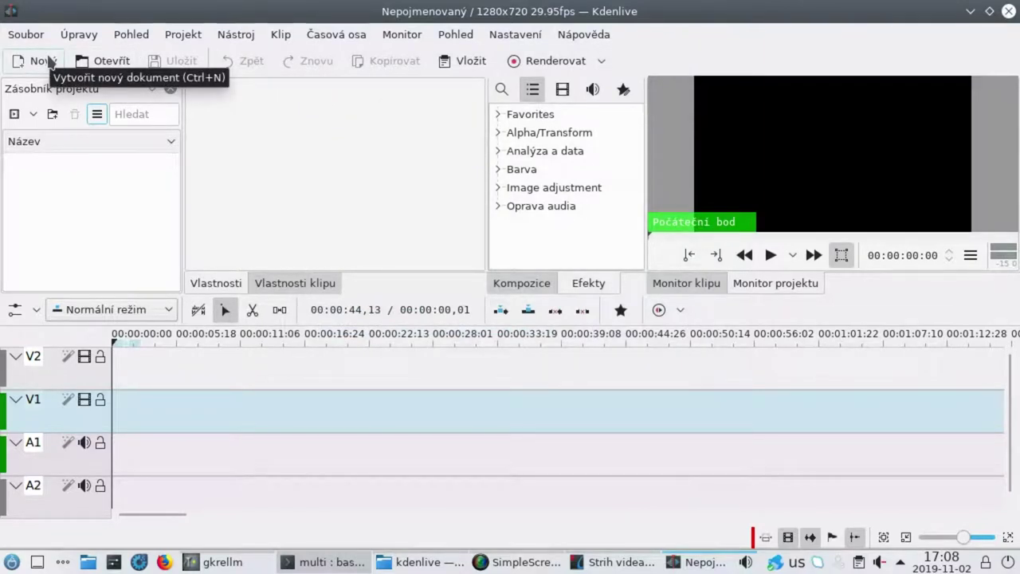
# Step: Start a new project and set its custom project folder to /home/multi/tmp/kdenlive/, copying the path from Dolphin
pyautogui.click(48, 62)
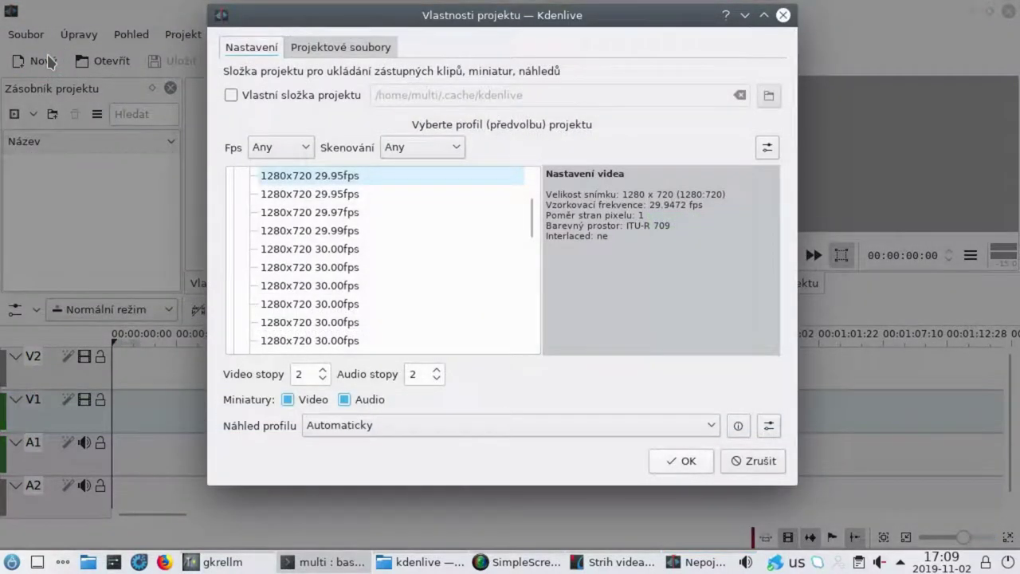
pyautogui.click(319, 99)
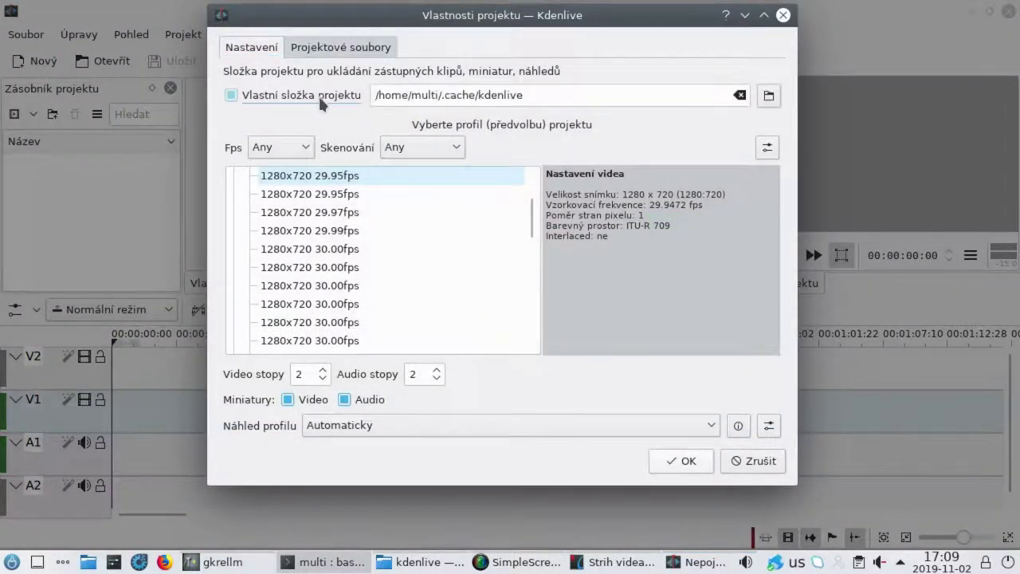
pyautogui.click(422, 567)
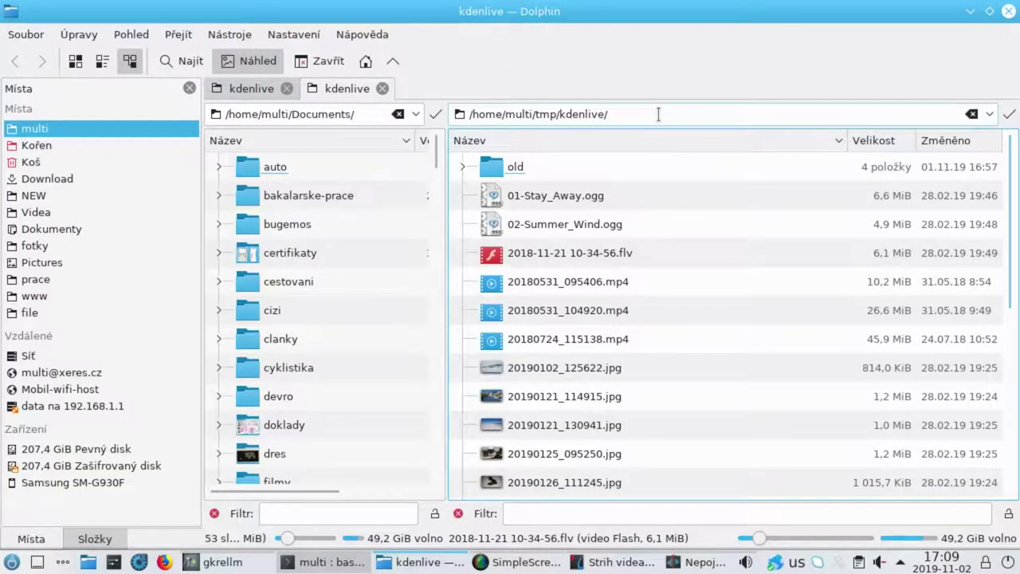
pyautogui.click(658, 114)
pyautogui.click(658, 114)
pyautogui.tripleClick(658, 113)
pyautogui.hotkey('ctrl', 'c')
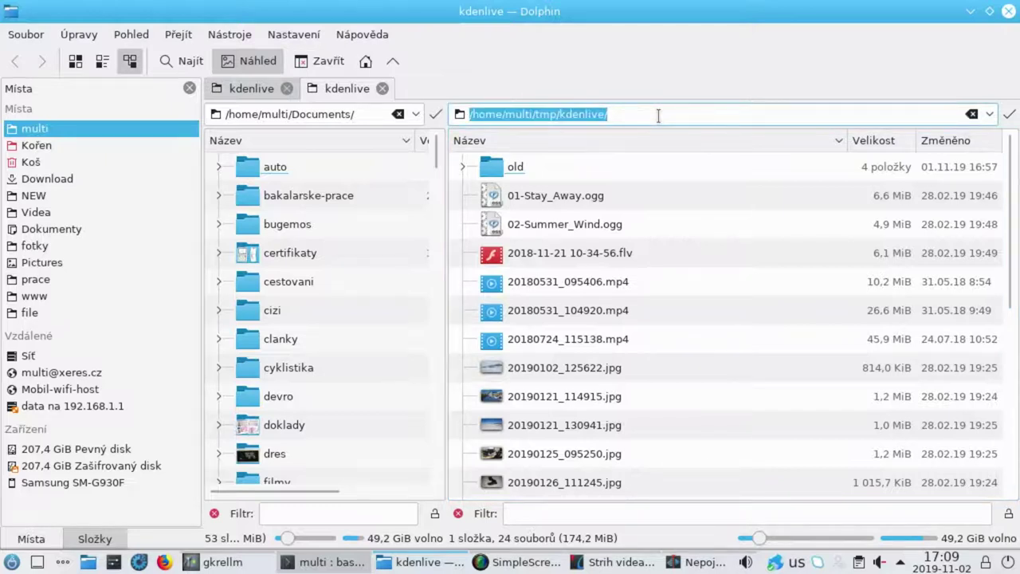
pyautogui.click(970, 12)
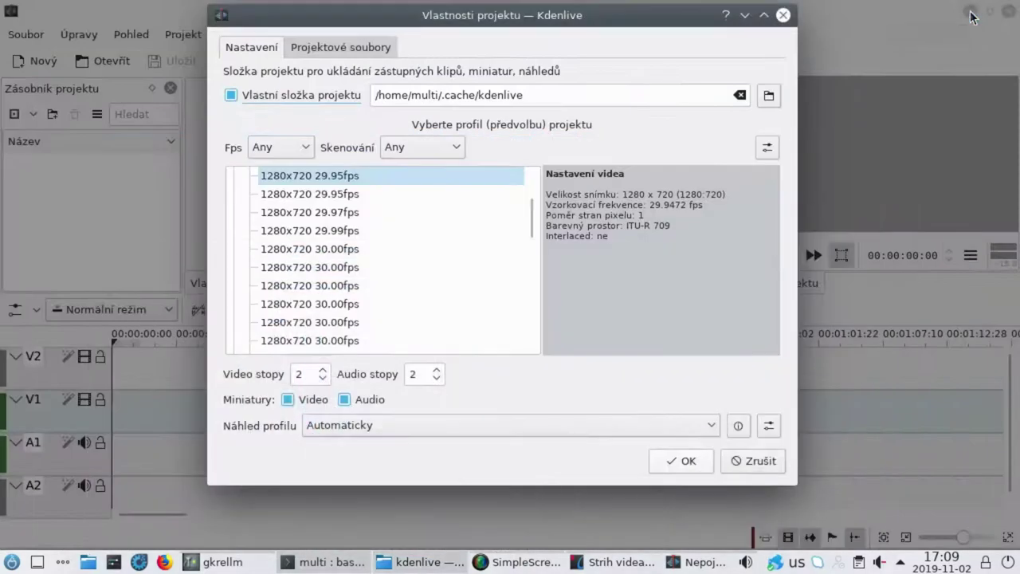
pyautogui.tripleClick(545, 94)
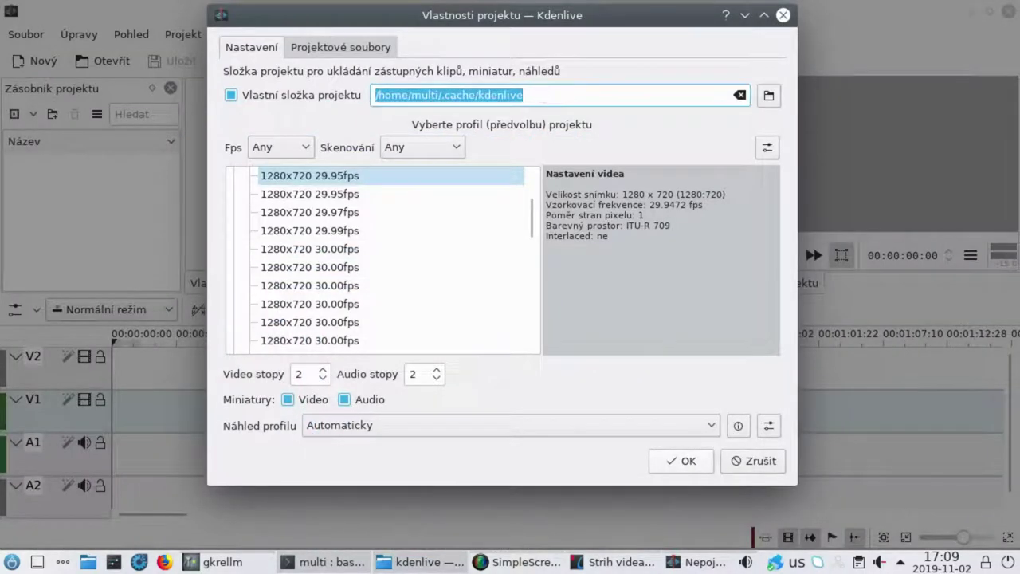
pyautogui.hotkey('ctrl', 'v')
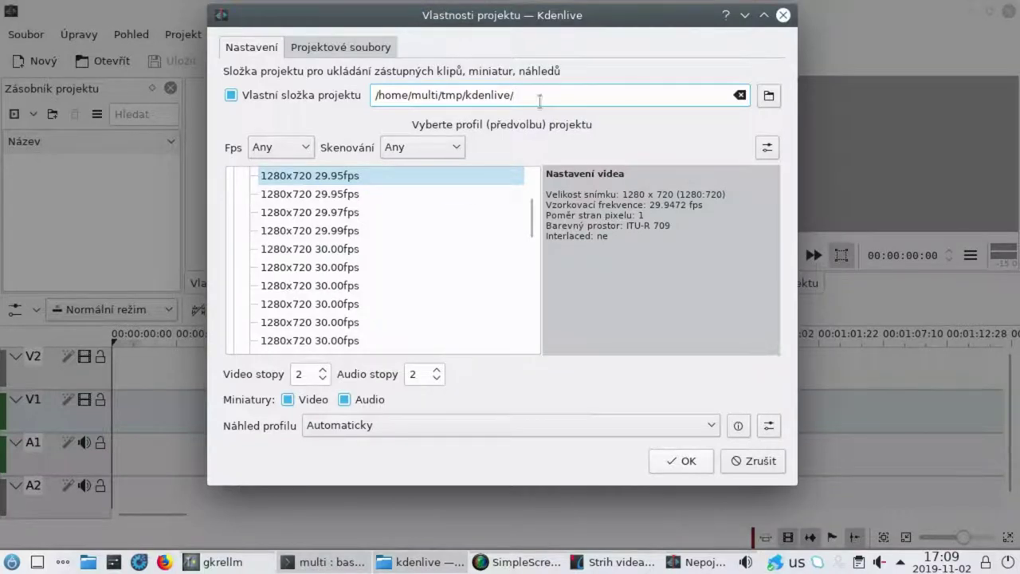
# Step: Choose the HD 720 profile 1280x720 30.00fps and create the project
pyautogui.scroll(-2, 351, 181)
pyautogui.click(318, 249)
pyautogui.scroll(3, 319, 249)
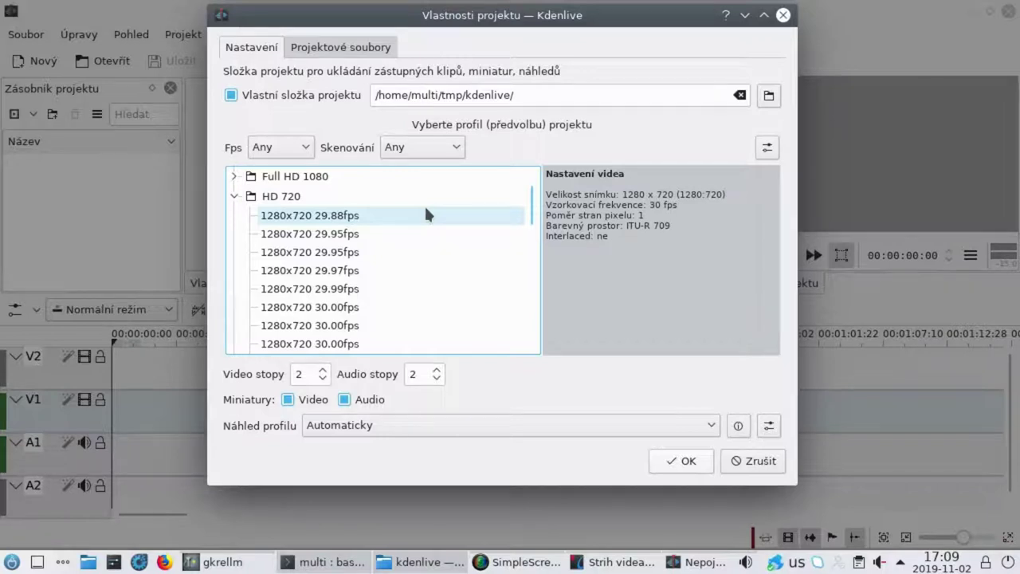
pyautogui.click(340, 315)
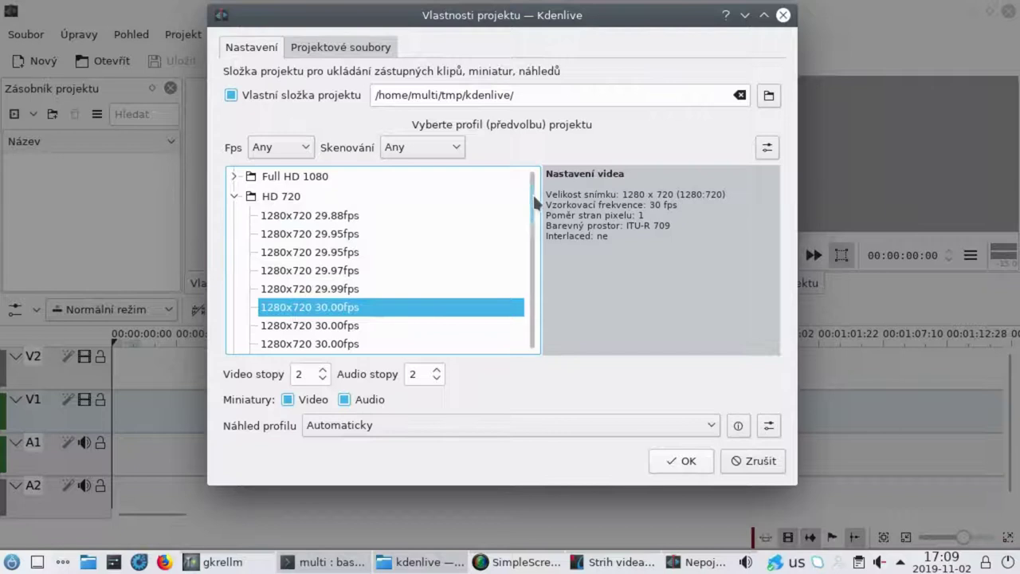
pyautogui.scroll(-1, 535, 214)
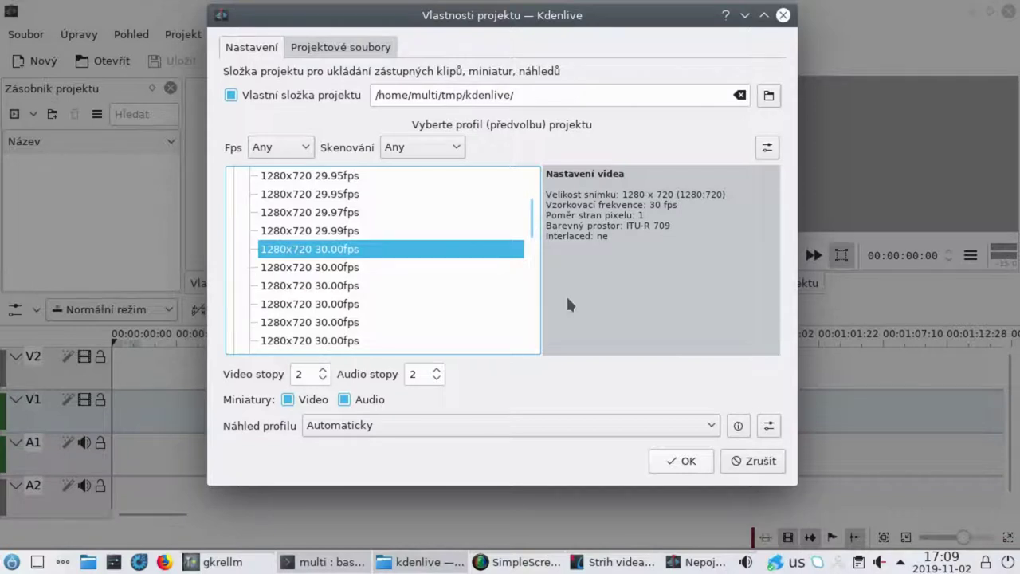
pyautogui.click(676, 460)
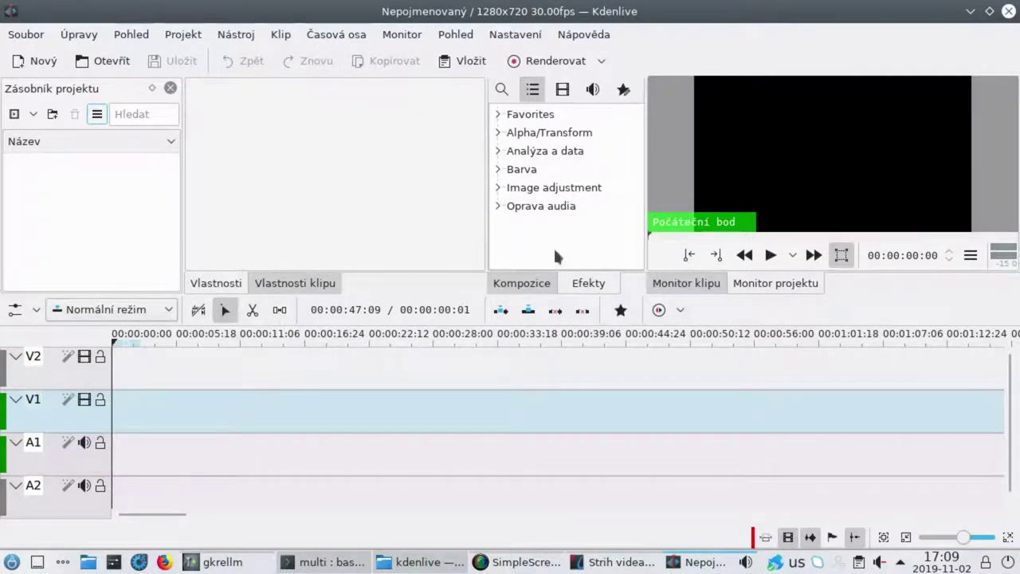
# Step: Switch to Dolphin, restore its window to a smaller size, then move and enlarge it so Kdenlive's project bin stays uncovered
pyautogui.click(406, 562)
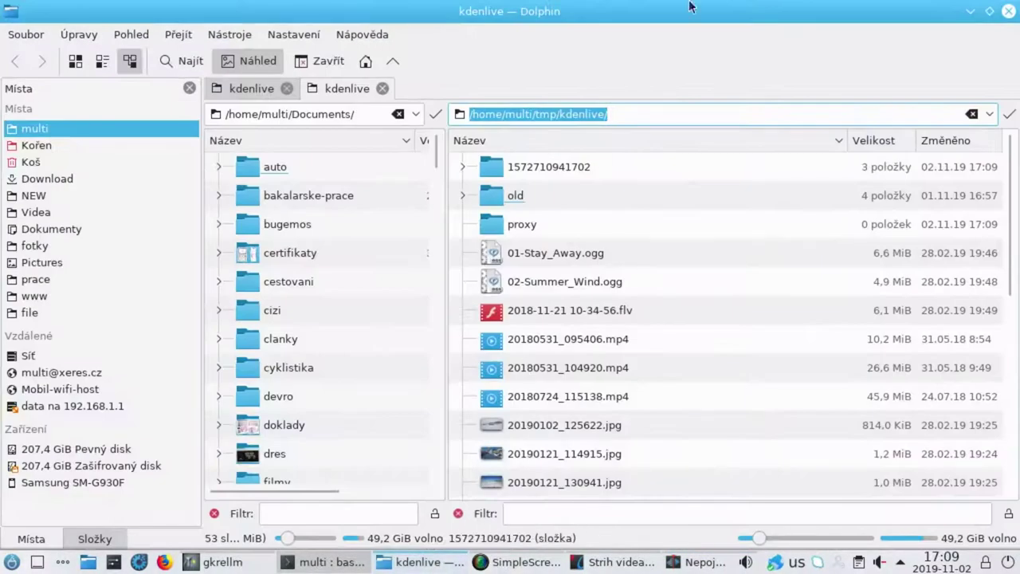
pyautogui.click(989, 11)
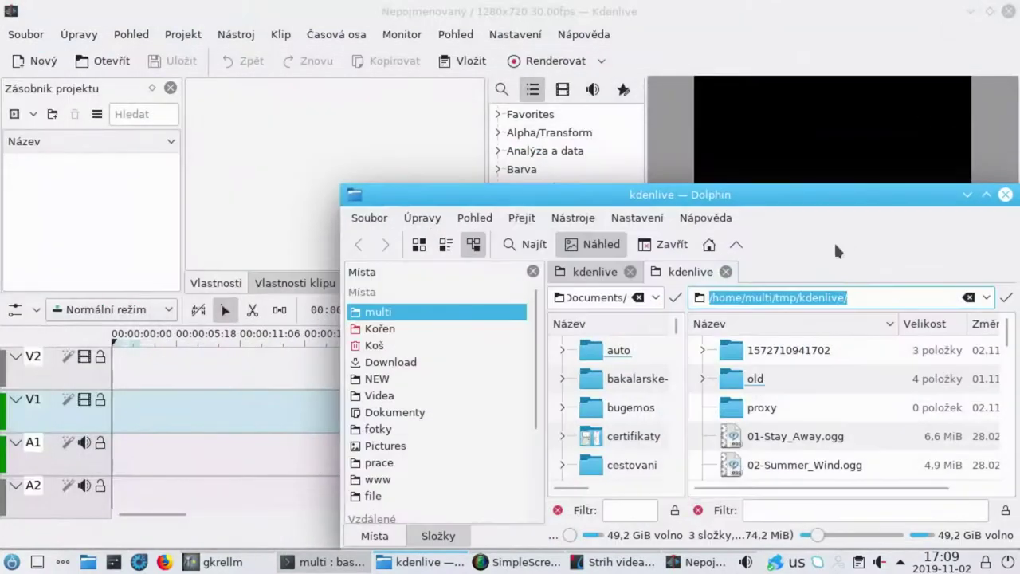
pyautogui.moveTo(804, 191); pyautogui.dragTo(768, 37)
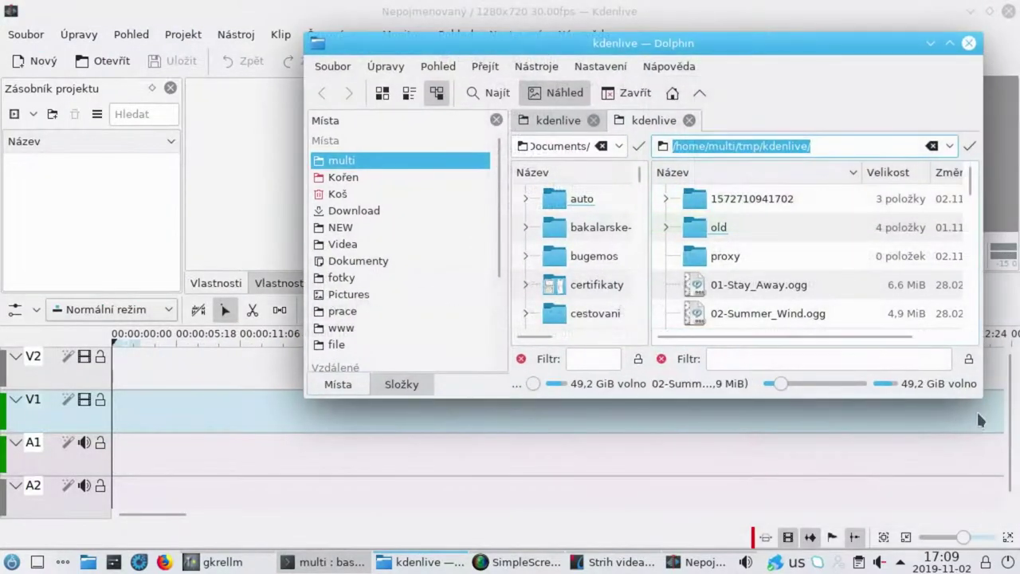
pyautogui.moveTo(975, 398); pyautogui.dragTo(989, 531)
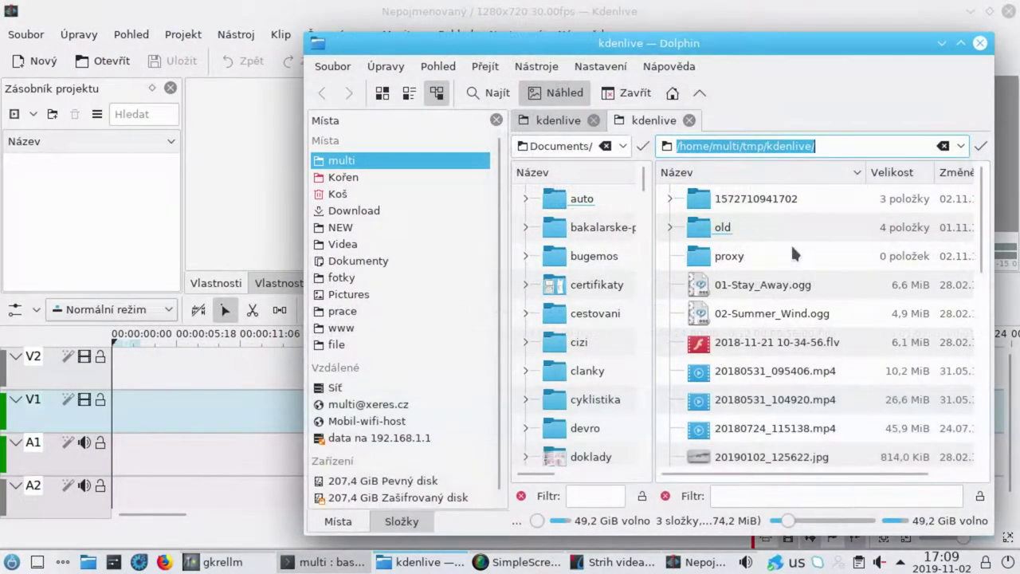
pyautogui.click(738, 208)
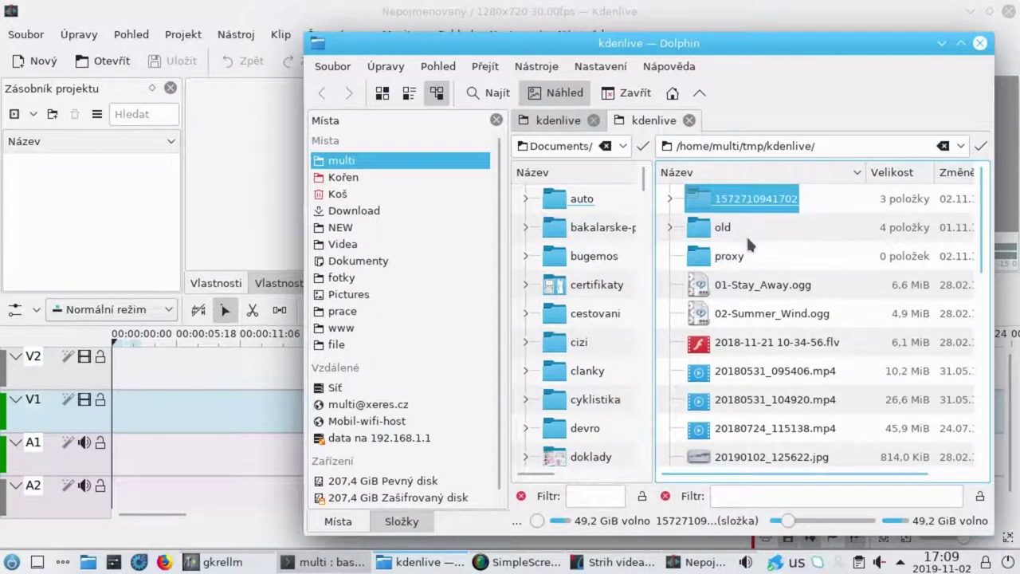
pyautogui.click(741, 259)
pyautogui.click(670, 199)
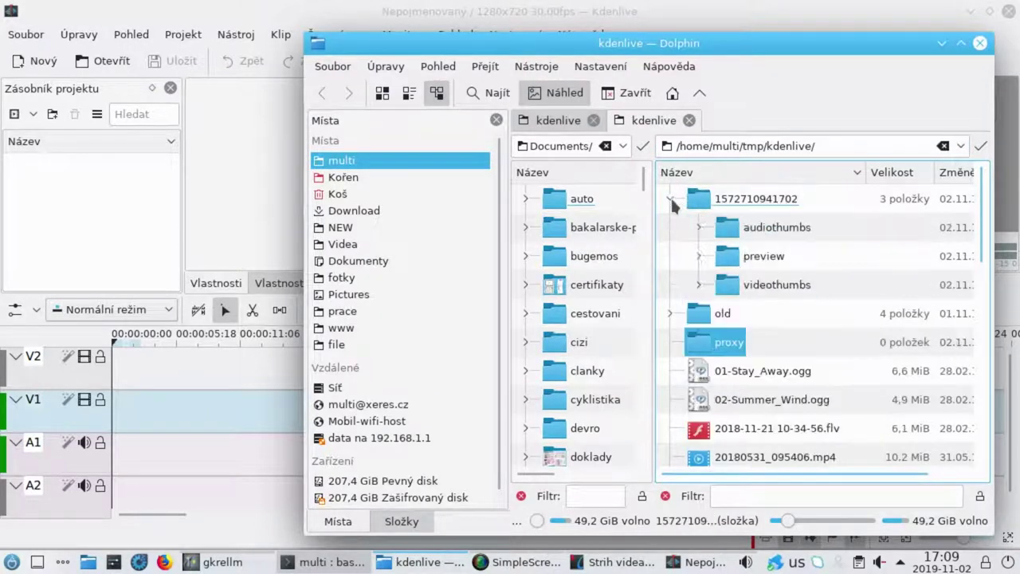
pyautogui.click(670, 196)
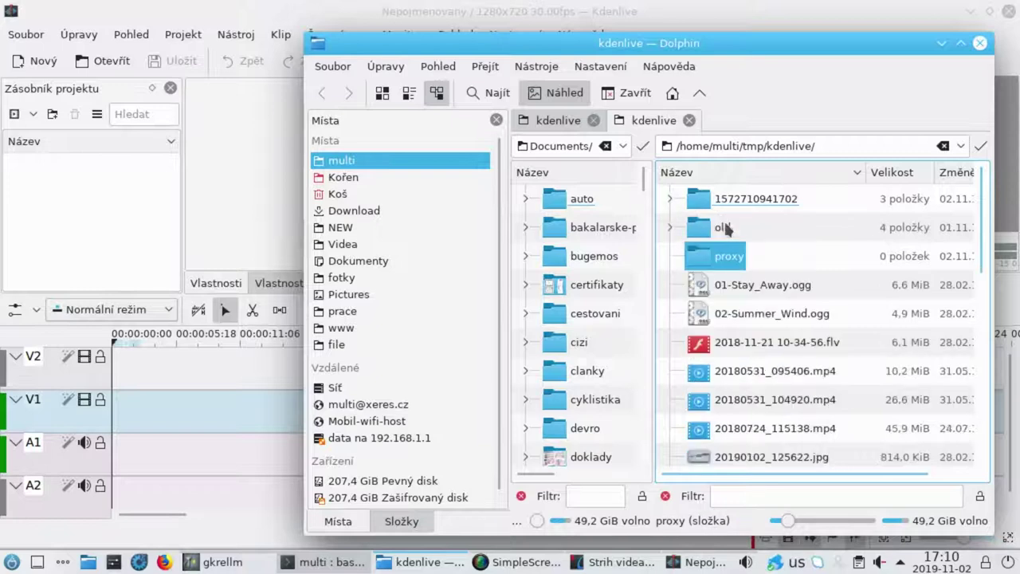
pyautogui.click(793, 283)
pyautogui.scroll(-1, 801, 259)
pyautogui.scroll(-5, 805, 262)
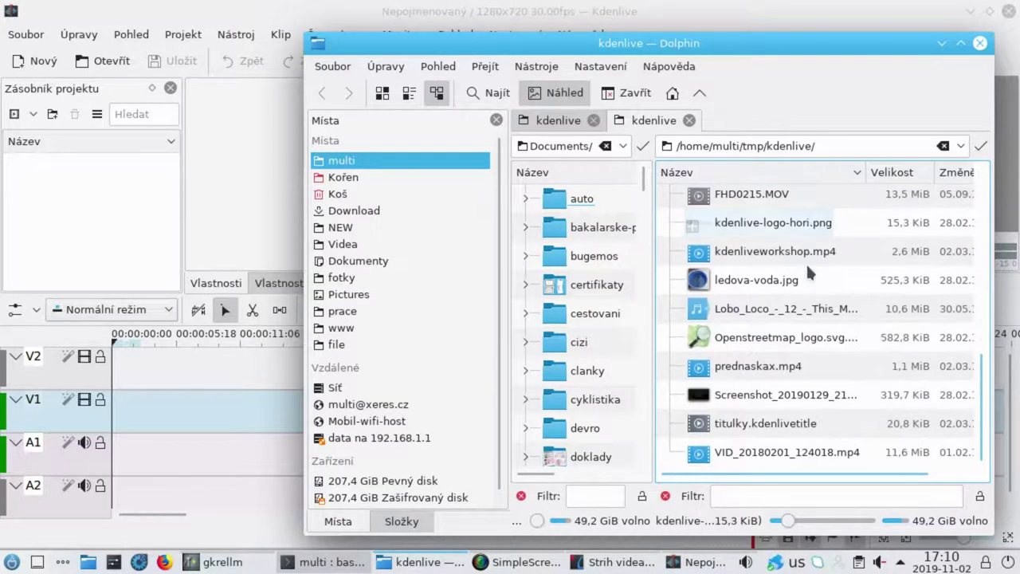
# Step: Add the selected media files from /home/multi/tmp/kdenlive/ to Kdenlive's project bin and bring Kdenlive to the front
pyautogui.keyDown('shift'); pyautogui.click(787, 451); pyautogui.keyUp('shift')
pyautogui.moveTo(763, 282); pyautogui.dragTo(90, 213)
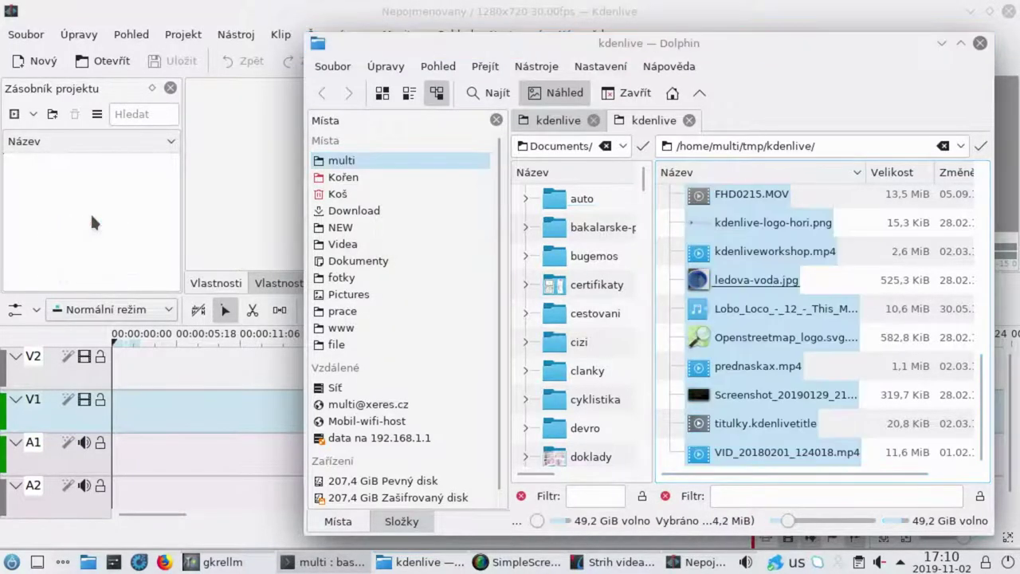
pyautogui.click(812, 25)
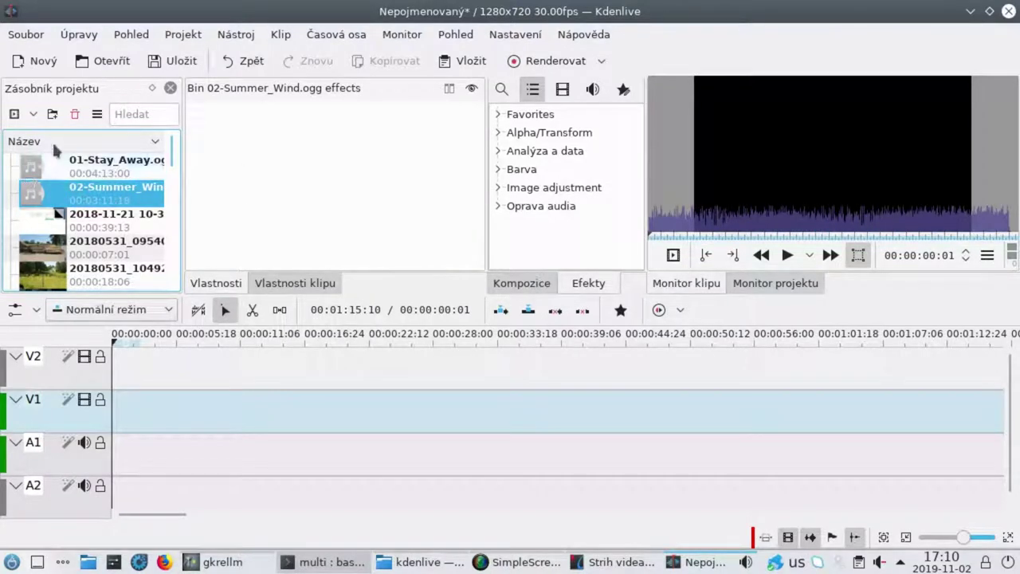
# Step: Try to save the project as openalt2019 in /home/multi/tmp/kdenlive/, copying the folder path from Dolphin
pyautogui.click(174, 62)
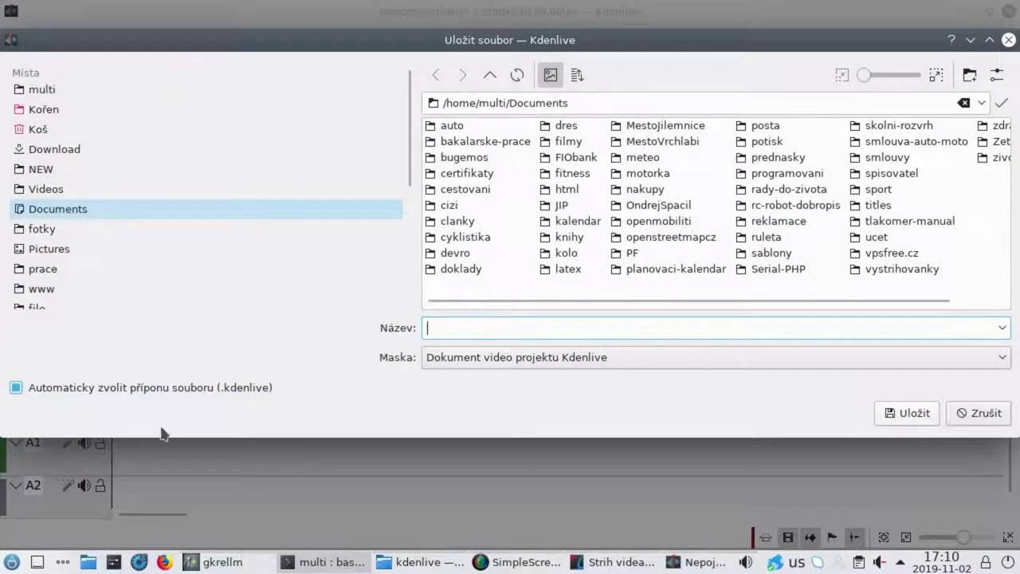
pyautogui.click(414, 561)
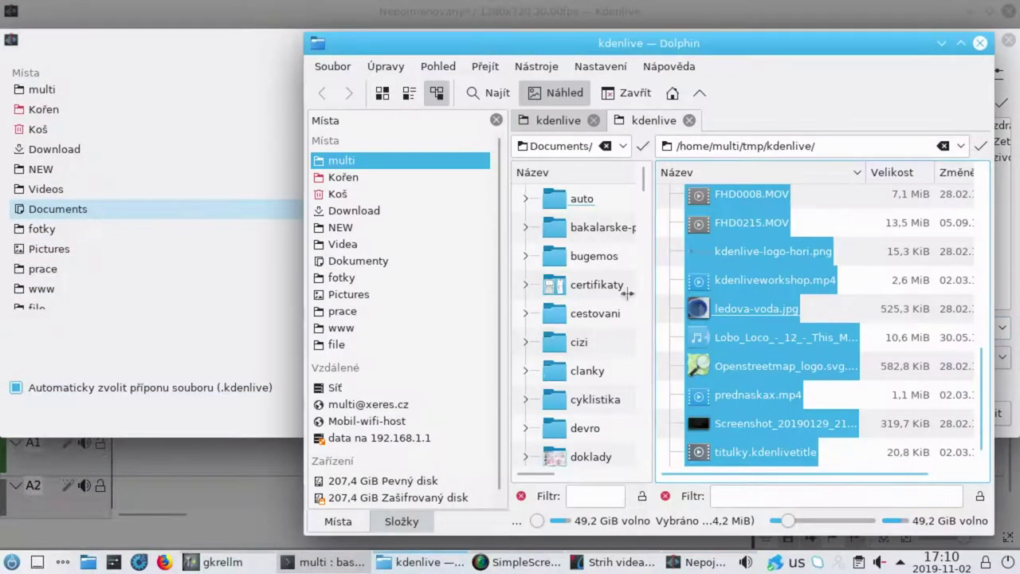
pyautogui.tripleClick(827, 147)
pyautogui.hotkey('ctrl', 'c')
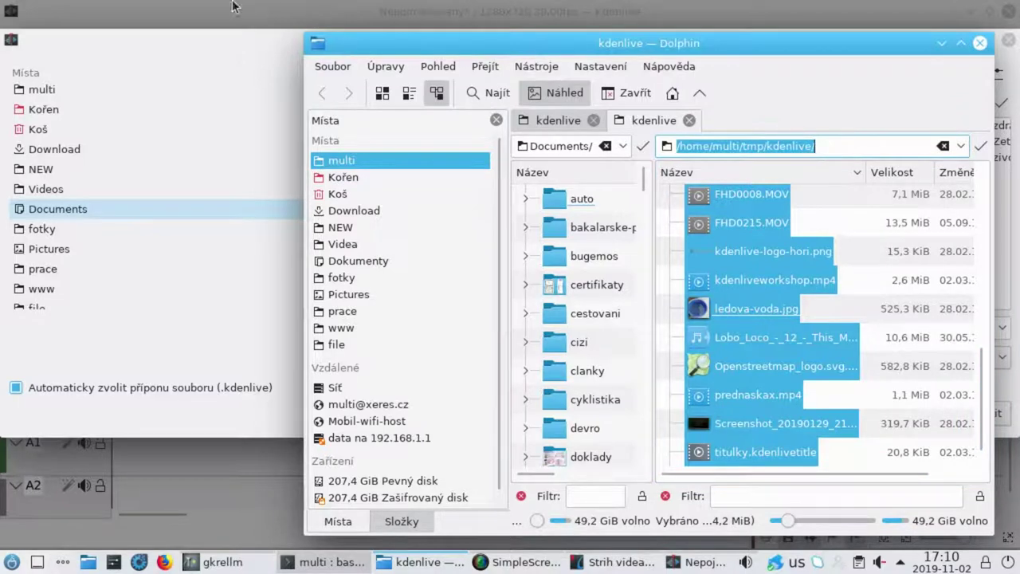
pyautogui.click(230, 42)
pyautogui.tripleClick(635, 104)
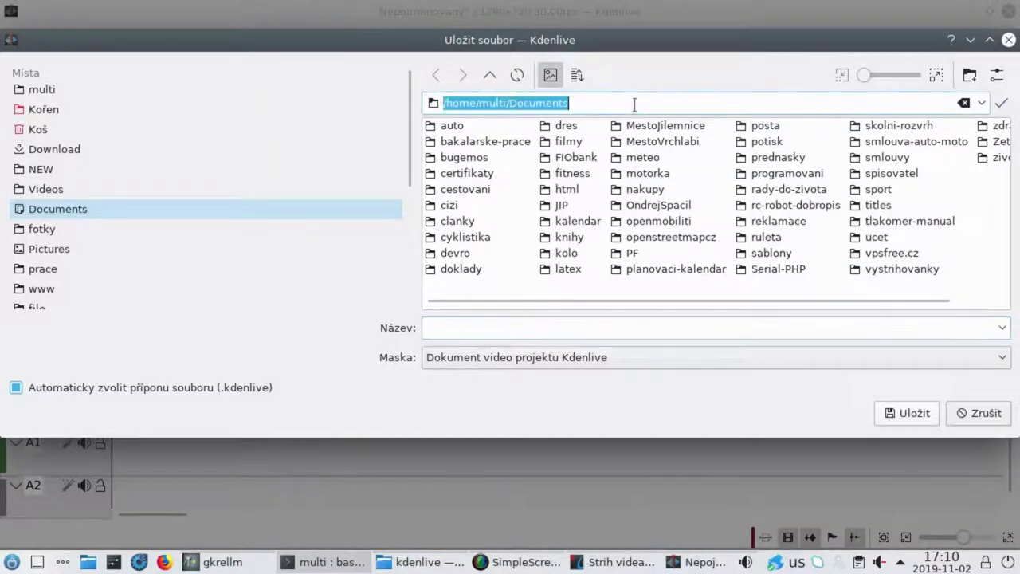
pyautogui.hotkey('ctrl', 'v')
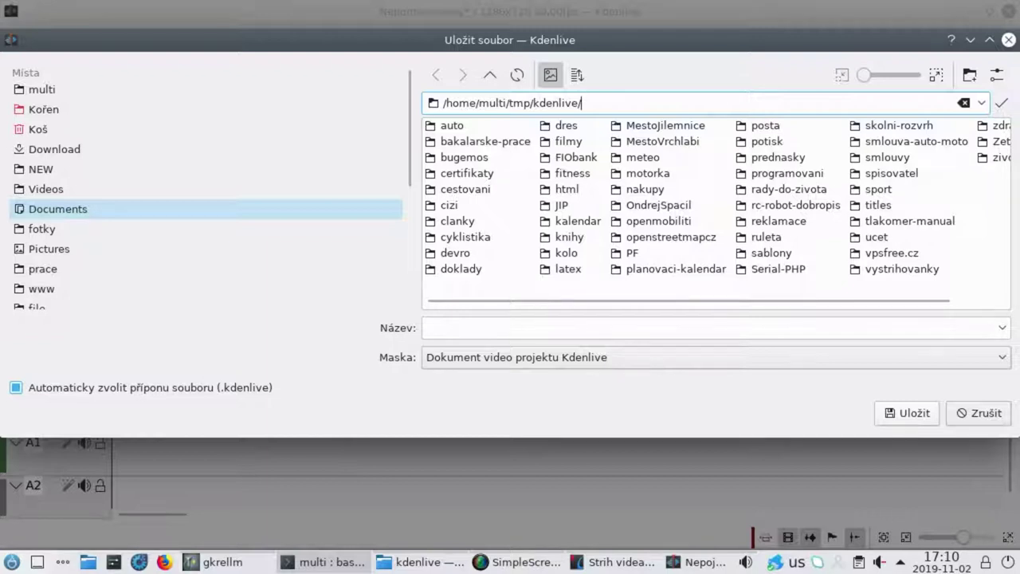
pyautogui.click(920, 426)
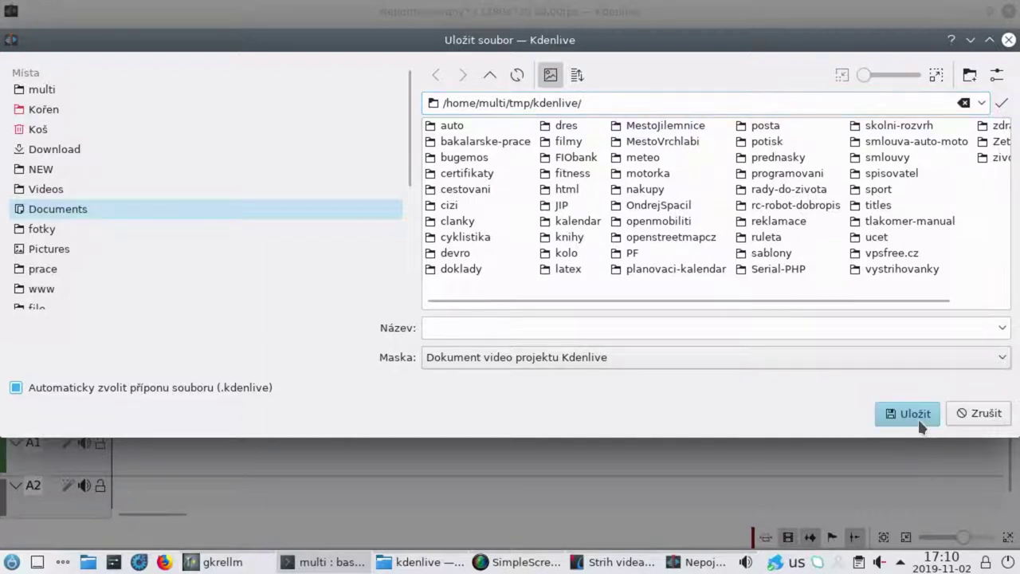
pyautogui.click(773, 325)
pyautogui.write('openalt2019')
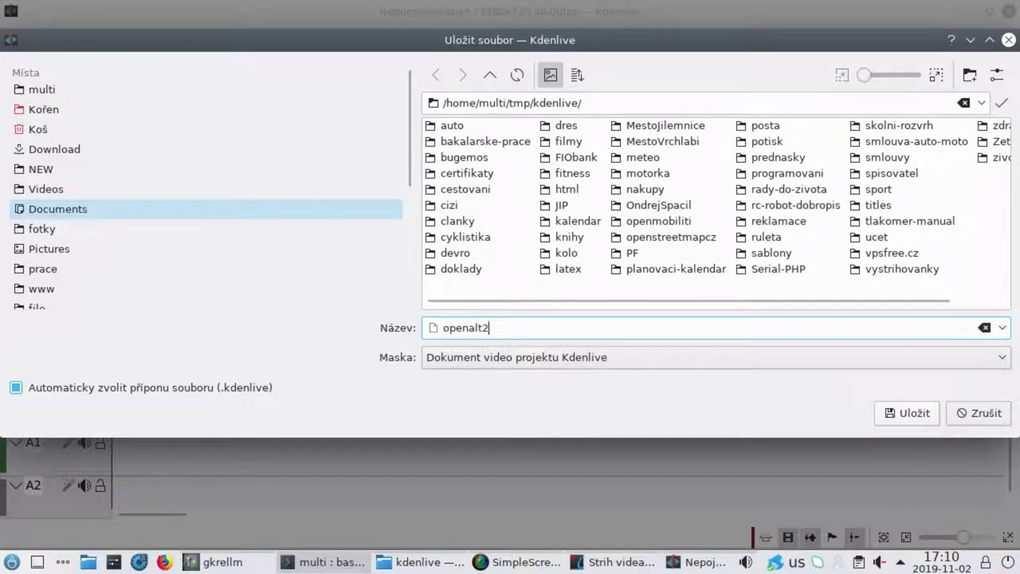
pyautogui.click(901, 410)
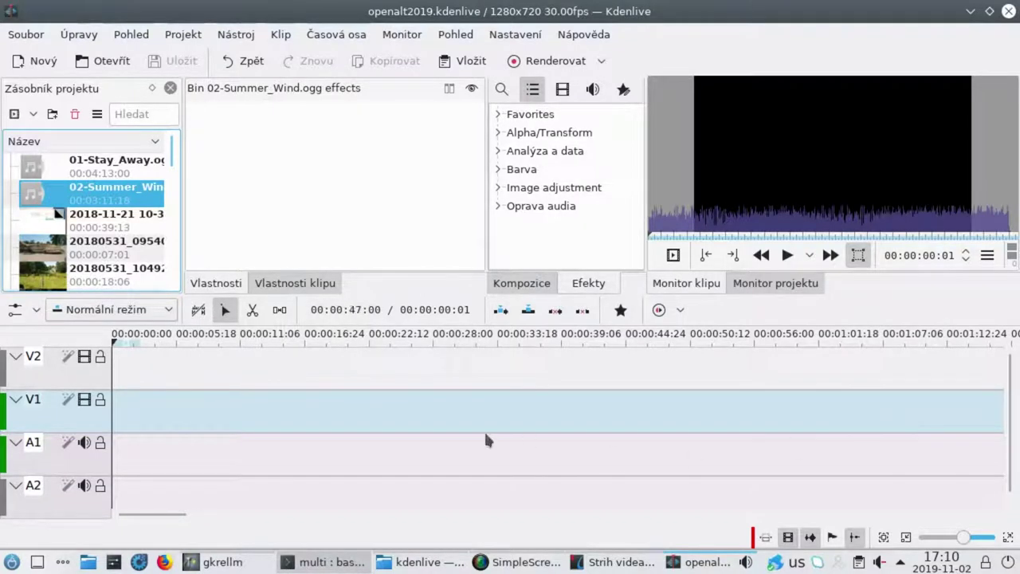
# Step: Switch to Dolphin, maximize its window and look through /home/multi/tmp/kdenlive/ for the saved project file
pyautogui.click(414, 561)
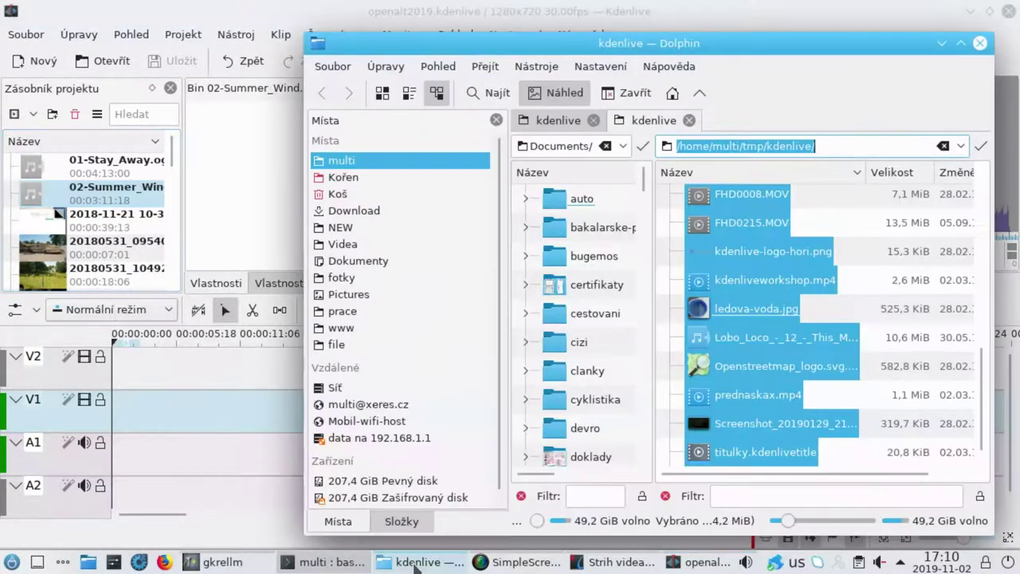
pyautogui.click(961, 42)
pyautogui.click(646, 283)
pyautogui.scroll(3, 710, 264)
pyautogui.scroll(-3, 710, 264)
pyautogui.scroll(1, 711, 264)
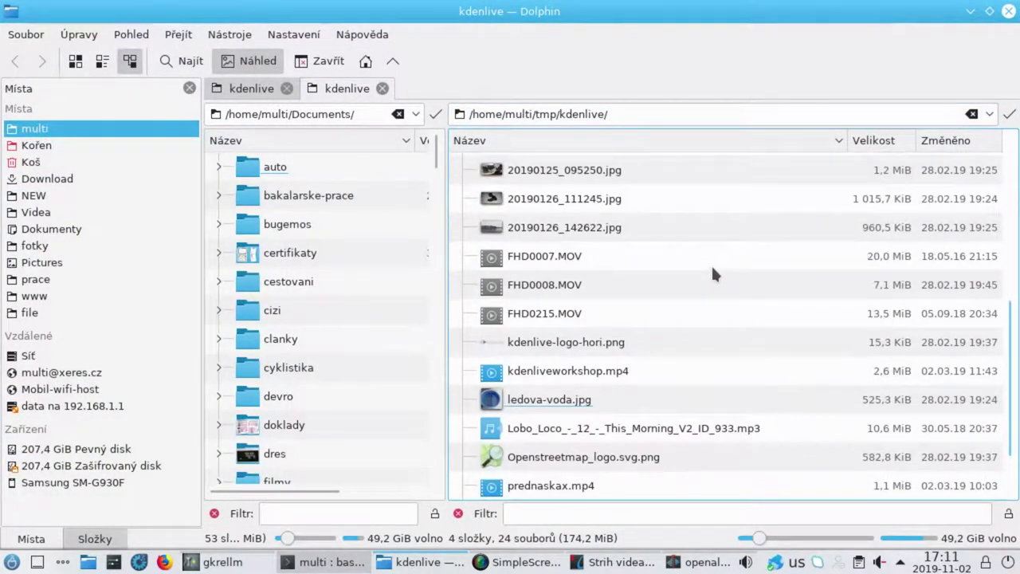
pyautogui.scroll(-1, 712, 268)
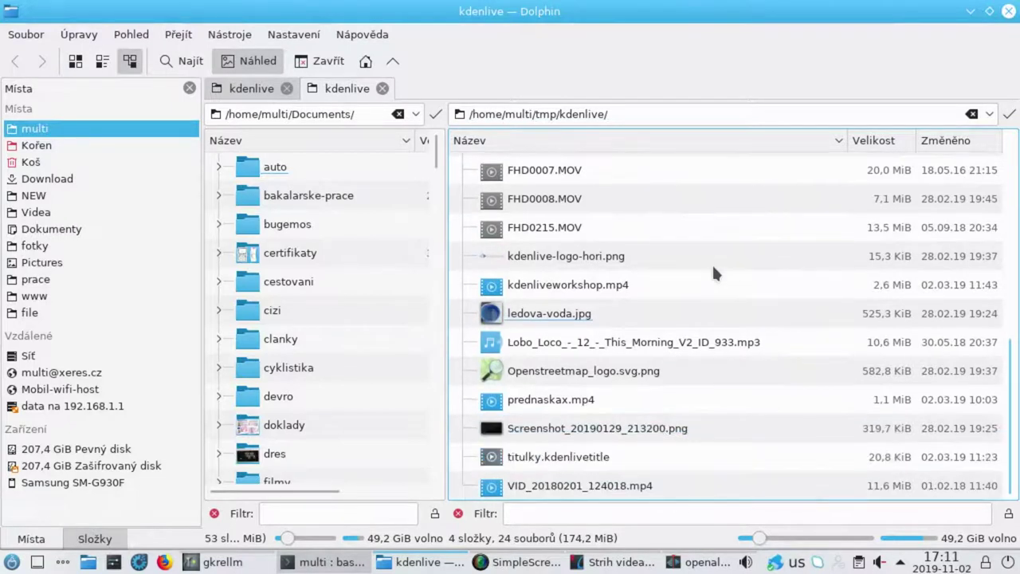
pyautogui.scroll(5, 713, 271)
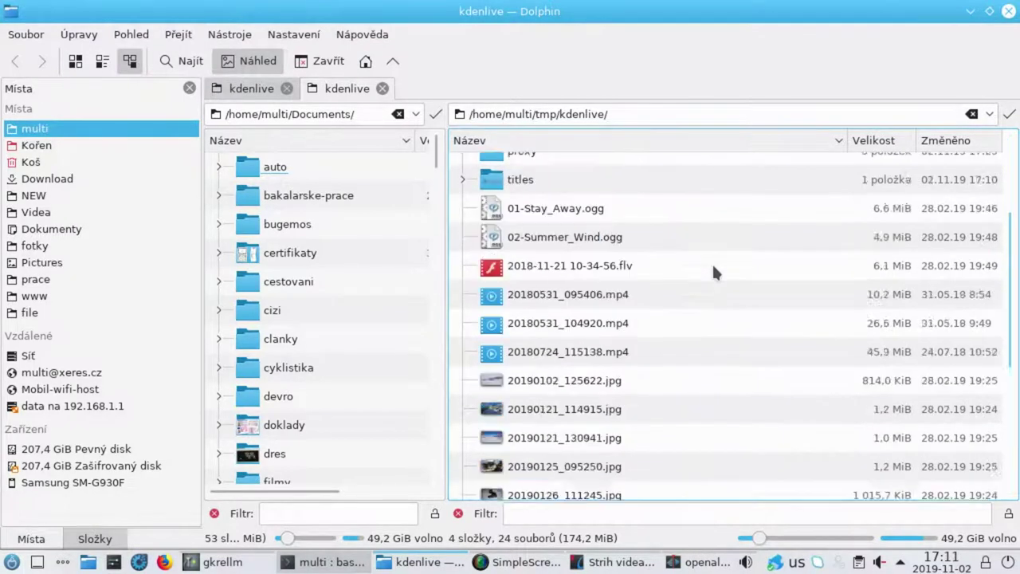
pyautogui.scroll(-5, 711, 262)
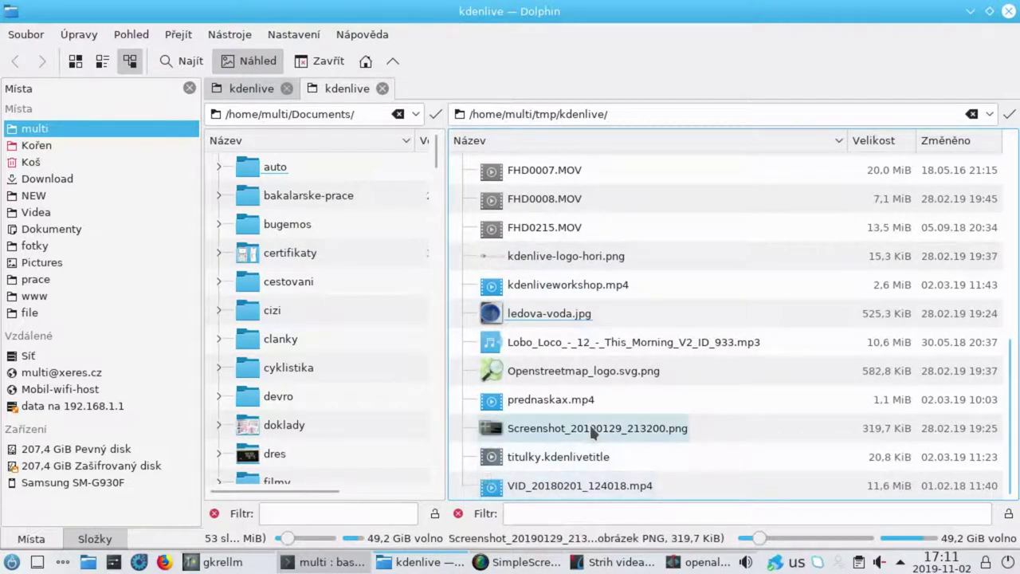
pyautogui.scroll(6, 591, 430)
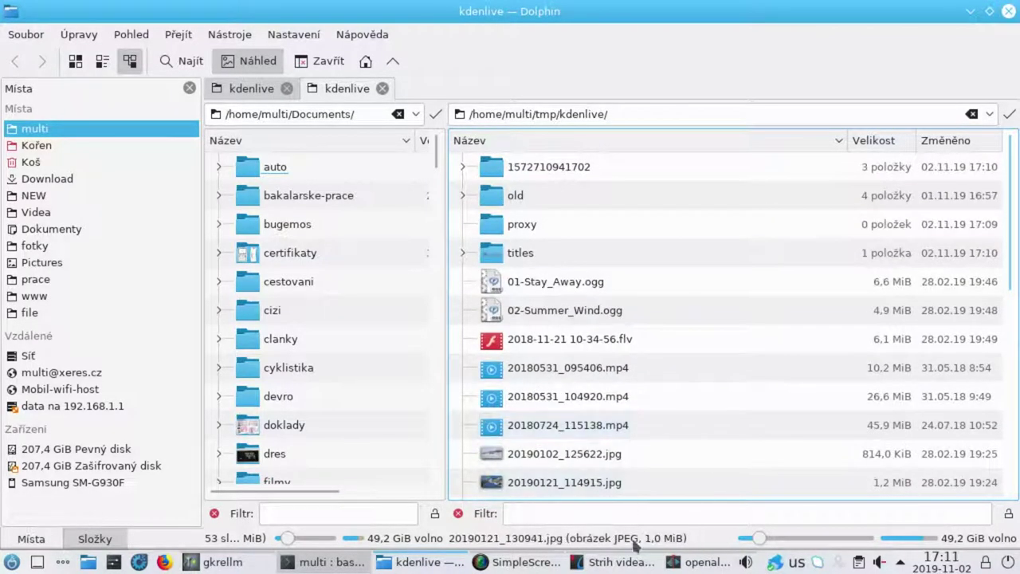
# Step: Return to Kdenlive and save the project under the name openalt2019 in the /home/multi/tmp/kdenlive/ folder
pyautogui.click(629, 562)
pyautogui.click(698, 562)
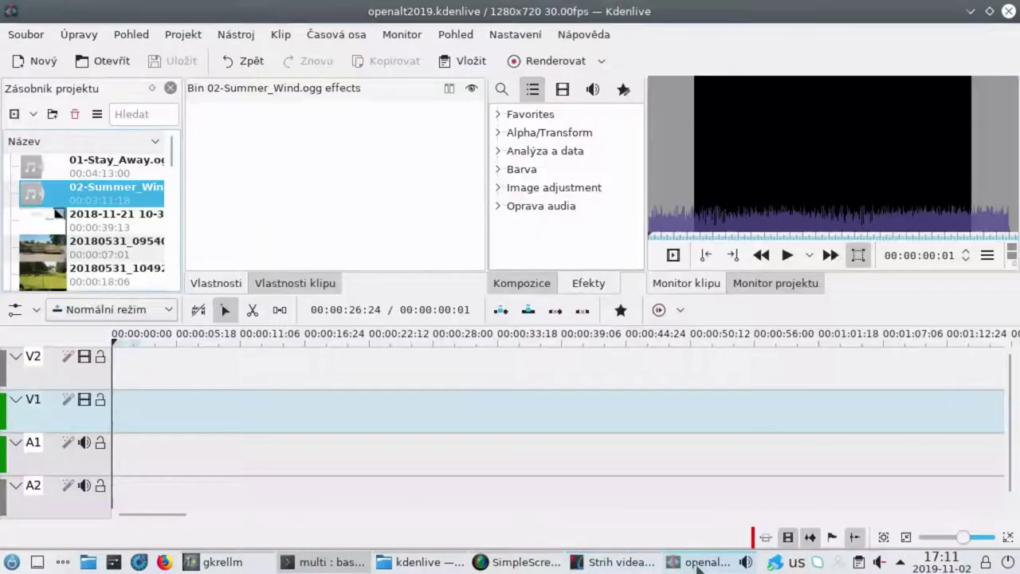
pyautogui.click(13, 38)
pyautogui.click(150, 144)
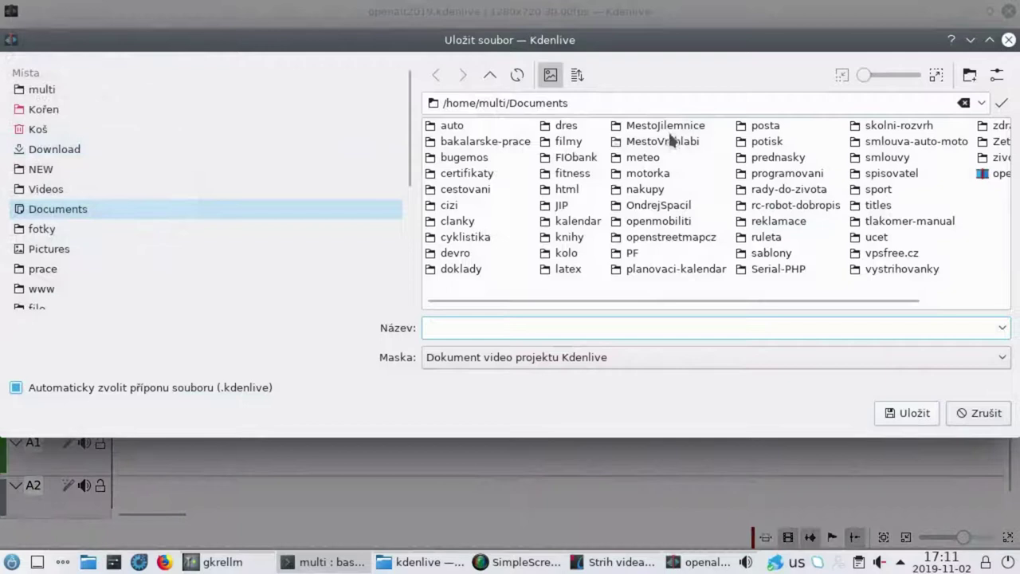
pyautogui.tripleClick(626, 102)
pyautogui.hotkey('ctrl', 'v')
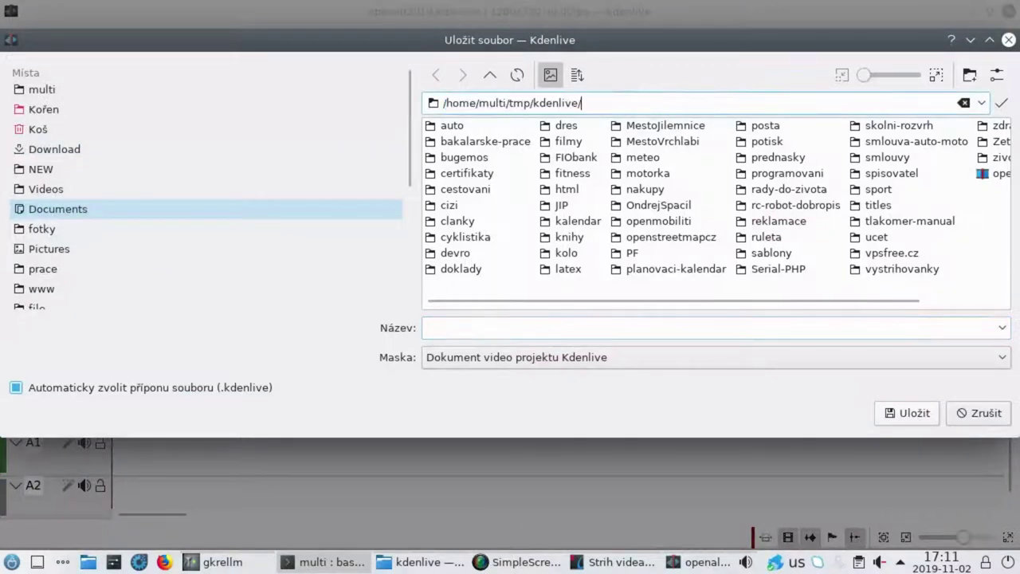
pyautogui.press('Return')
pyautogui.click(587, 333)
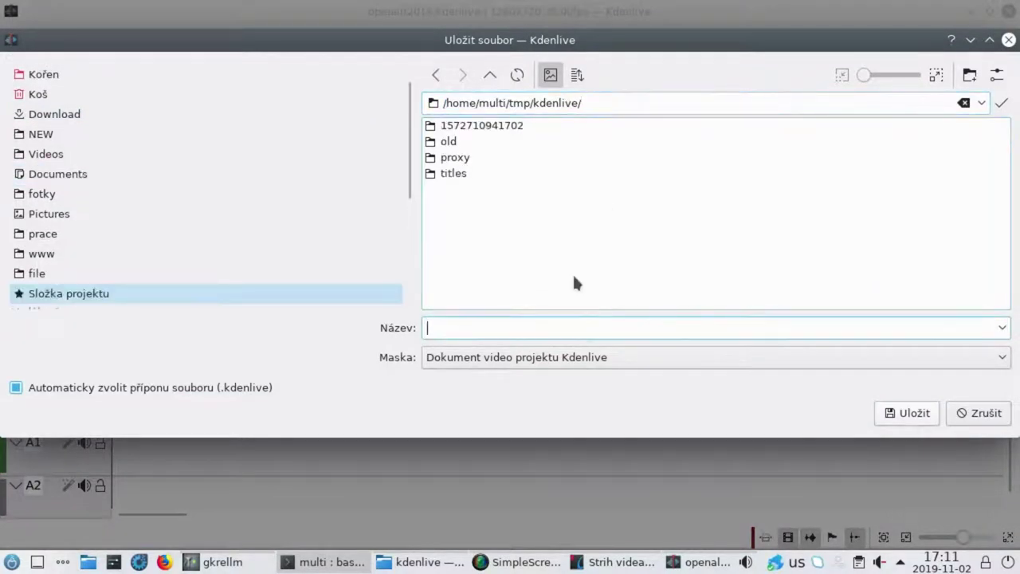
pyautogui.write('openalt2019')
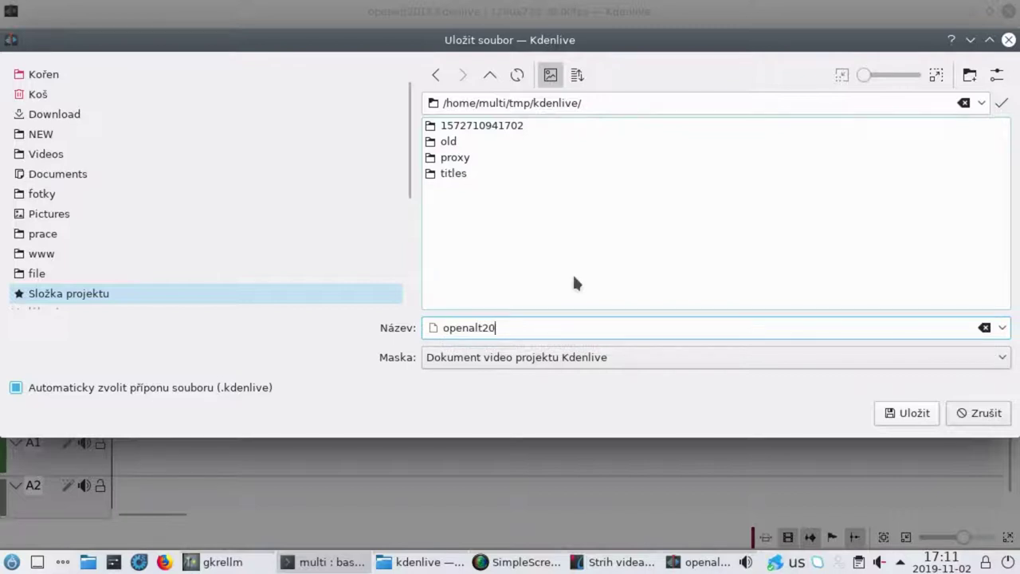
pyautogui.click(922, 419)
# Step: Switch to Dolphin, find openalt2019.kdenlive in the project folder and open it in KWrite
pyautogui.click(414, 562)
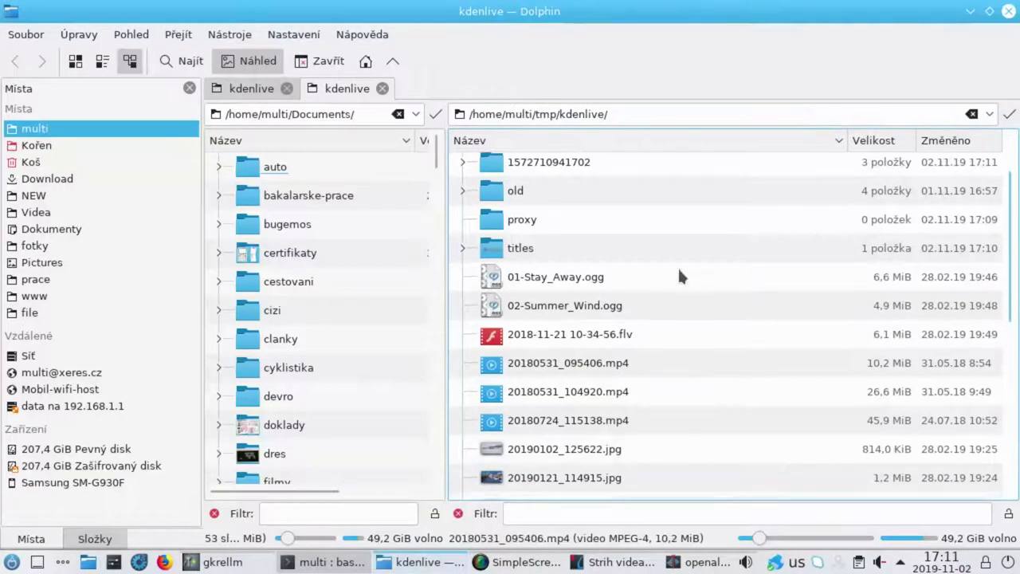
pyautogui.scroll(-5, 677, 275)
pyautogui.click(573, 398)
pyautogui.rightClick(554, 396)
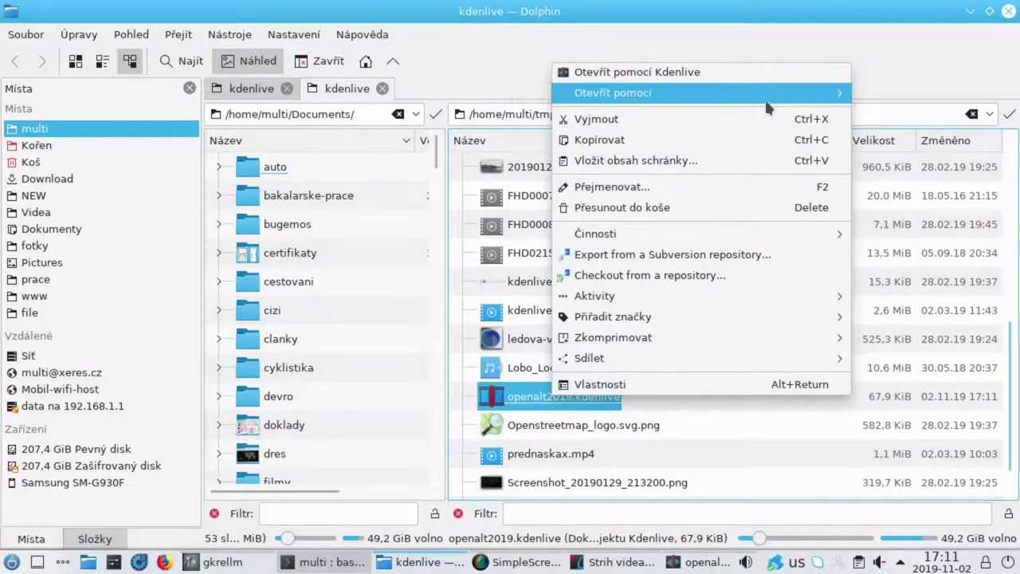
pyautogui.moveTo(764, 99)
pyautogui.click(507, 94)
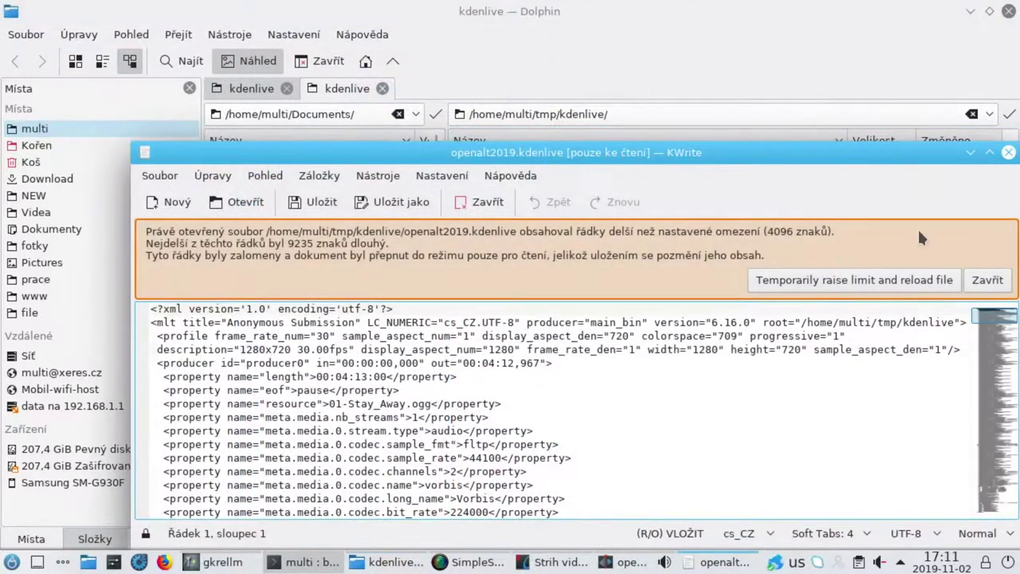
# Step: Examine the XML contents of openalt2019.kdenlive, then close KWrite and minimize Dolphin to return to Kdenlive
pyautogui.moveTo(874, 152); pyautogui.dragTo(749, 28)
pyautogui.scroll(-4, 777, 281)
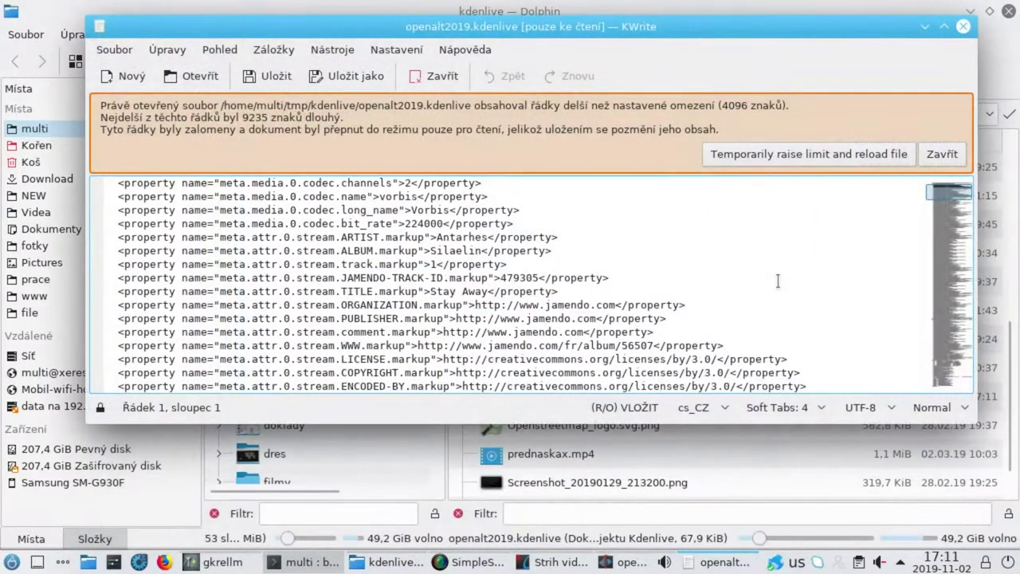
pyautogui.scroll(-2, 778, 280)
pyautogui.scroll(-15, 777, 279)
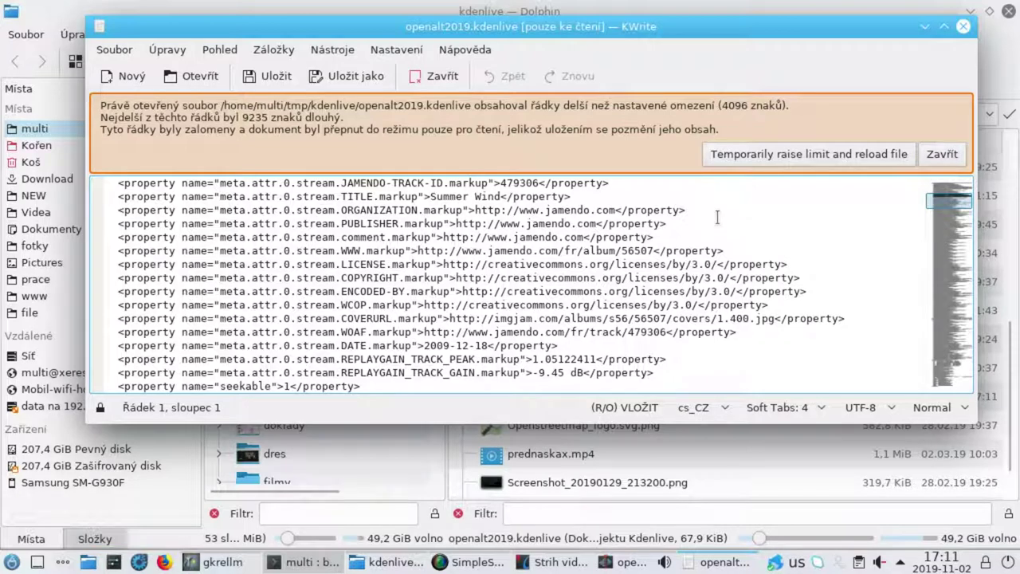
pyautogui.scroll(-10, 741, 239)
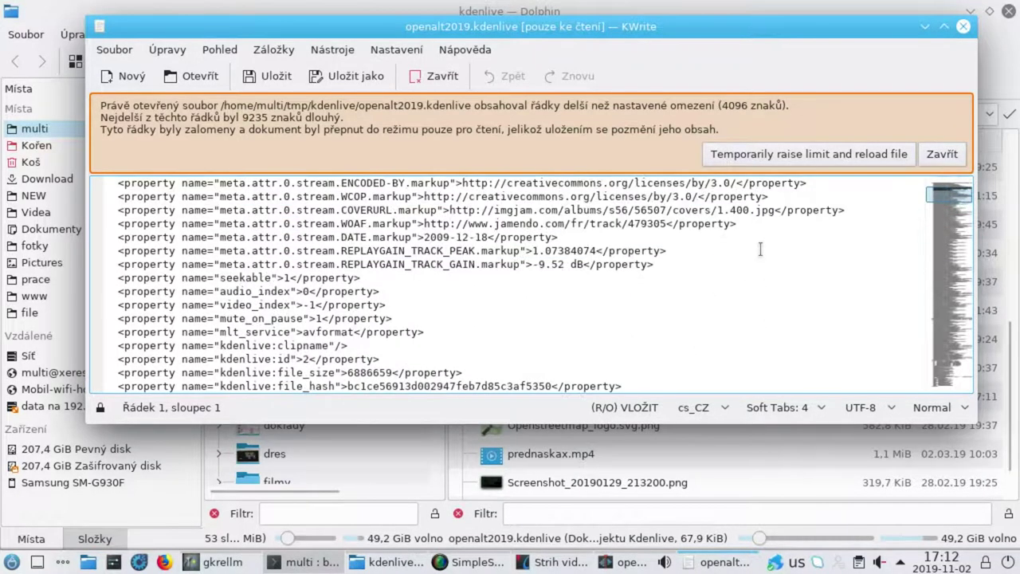
pyautogui.scroll(10, 740, 247)
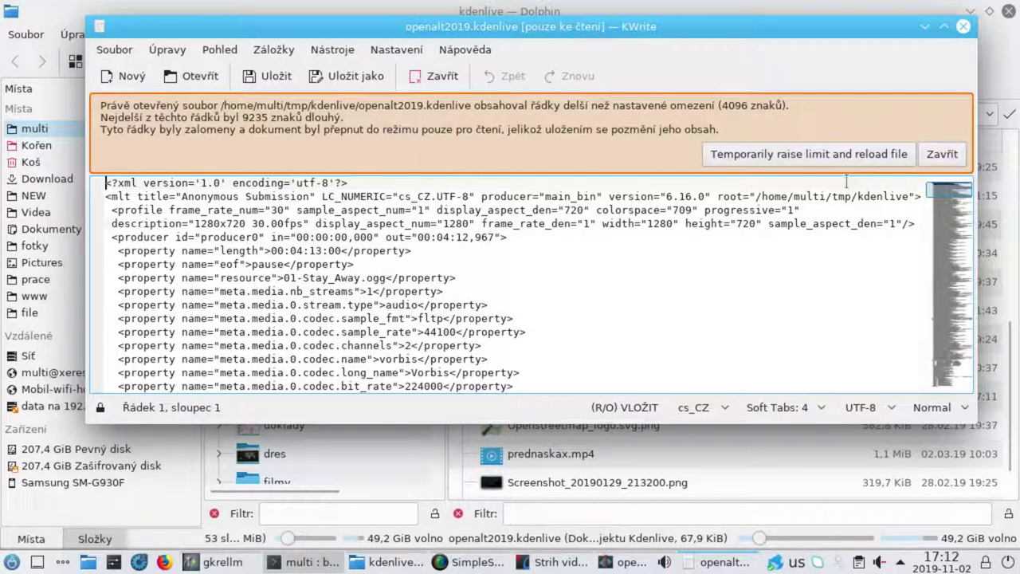
pyautogui.click(963, 26)
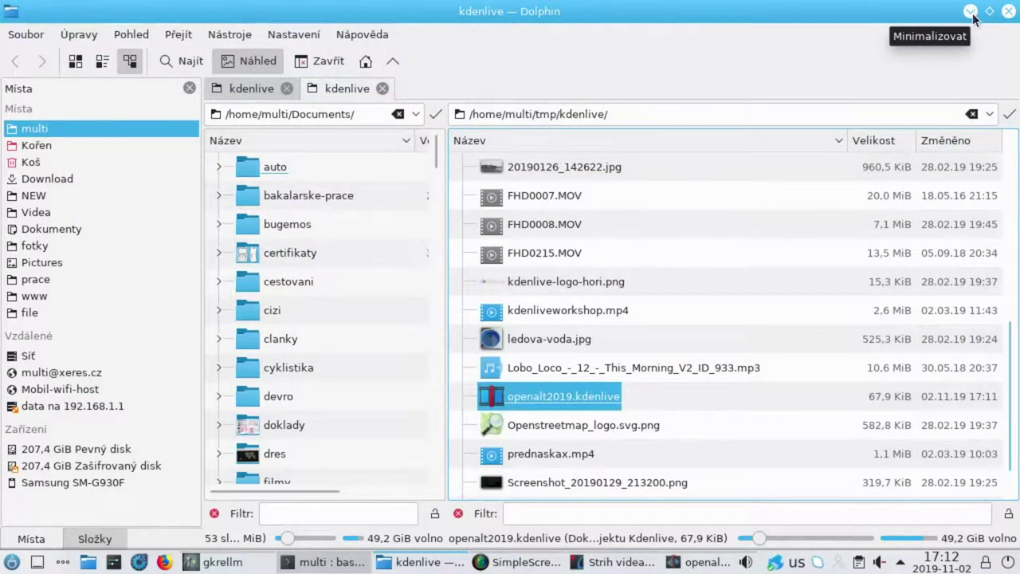
pyautogui.click(971, 12)
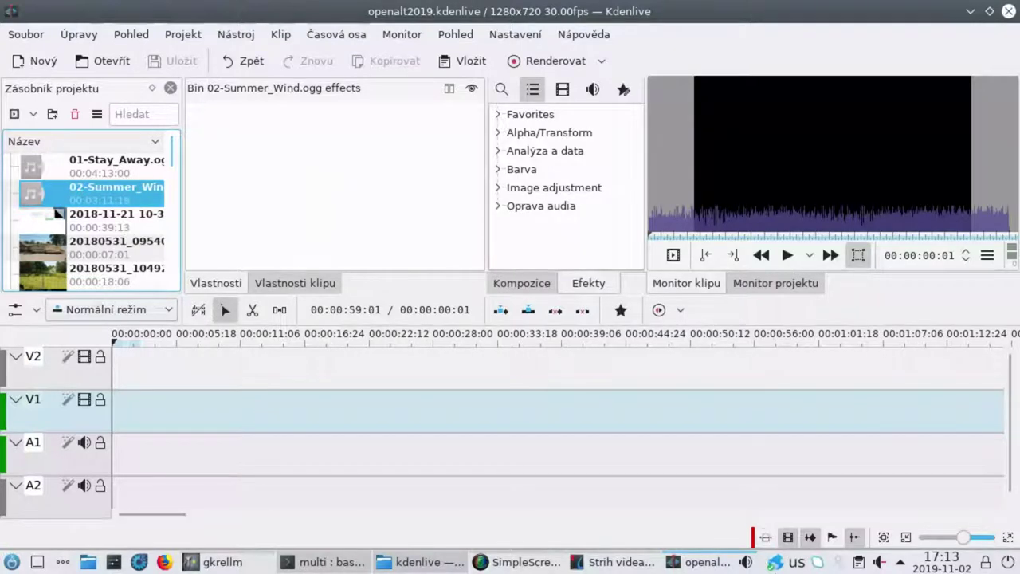
# Step: Open the network manager, expand the Wi-Fi adapter wlp3s0 and connect to the VUTBRNO network
pyautogui.moveTo(779, 566)
pyautogui.click(775, 566)
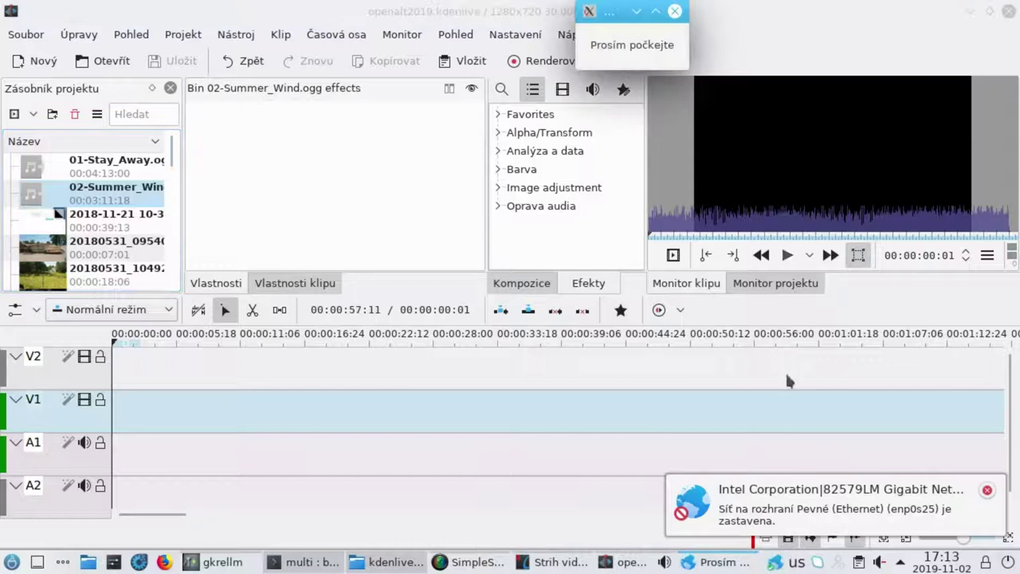
pyautogui.click(987, 492)
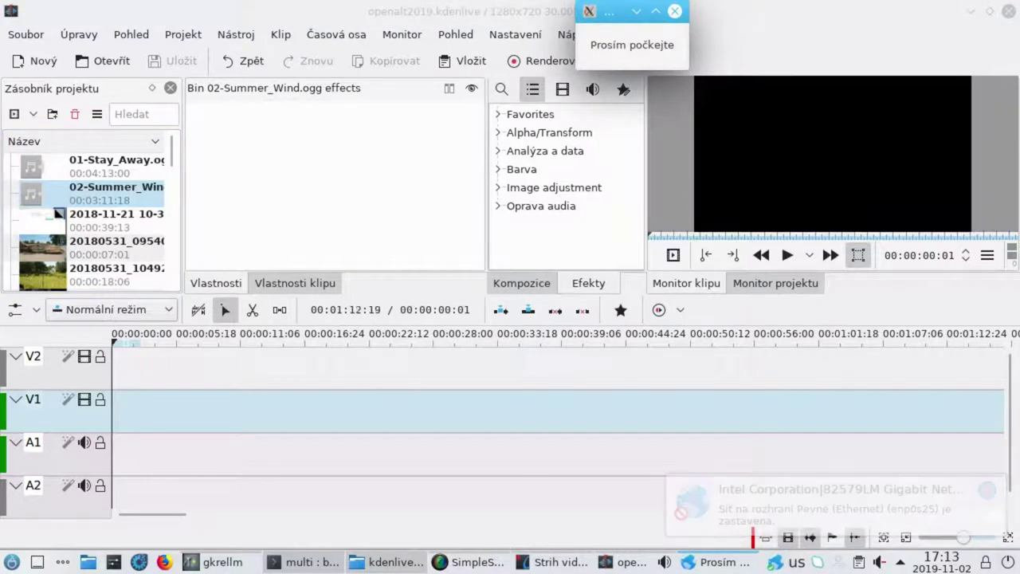
pyautogui.moveTo(775, 564)
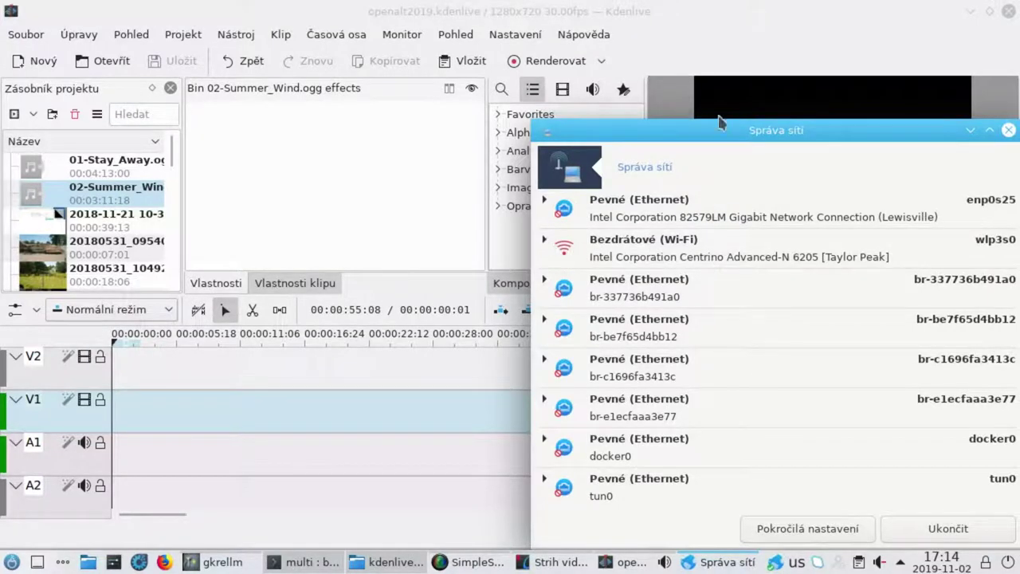
pyautogui.moveTo(697, 111); pyautogui.dragTo(551, 24)
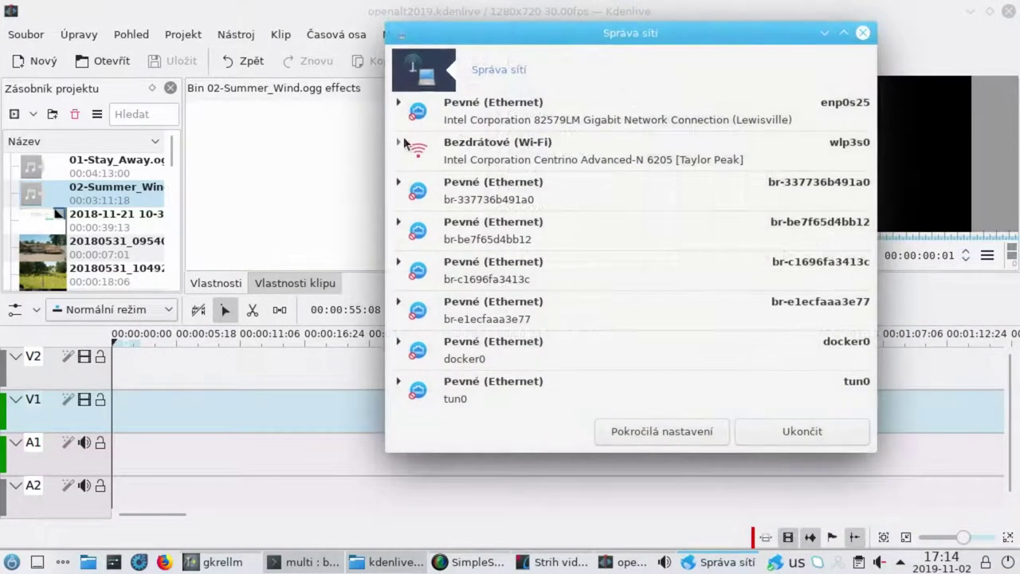
pyautogui.click(398, 144)
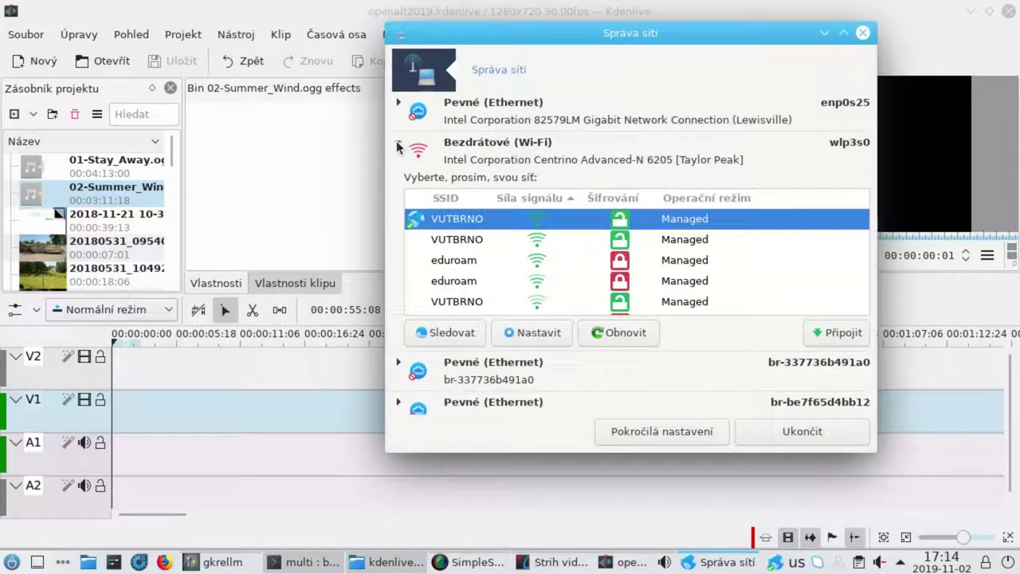
pyautogui.click(835, 332)
# Step: Switch to Firefox, open the network's login page and log in with the account's login name and password
pyautogui.click(164, 562)
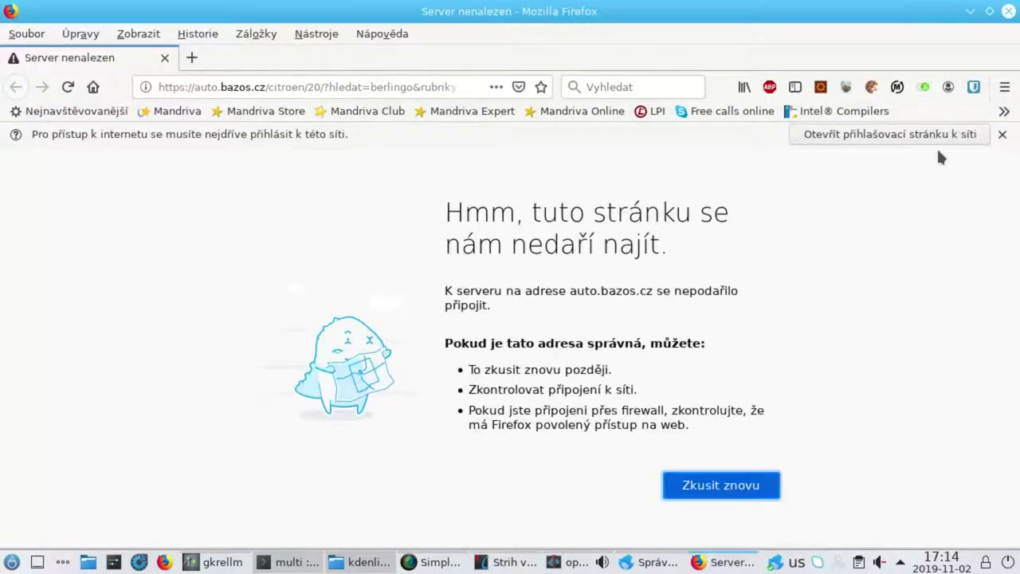
pyautogui.click(899, 141)
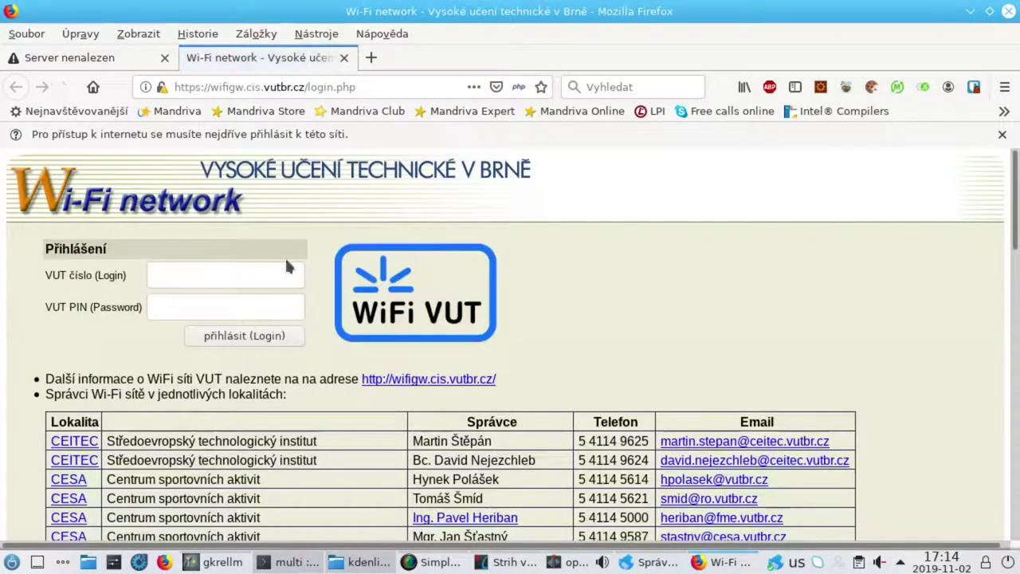
pyautogui.click(208, 273)
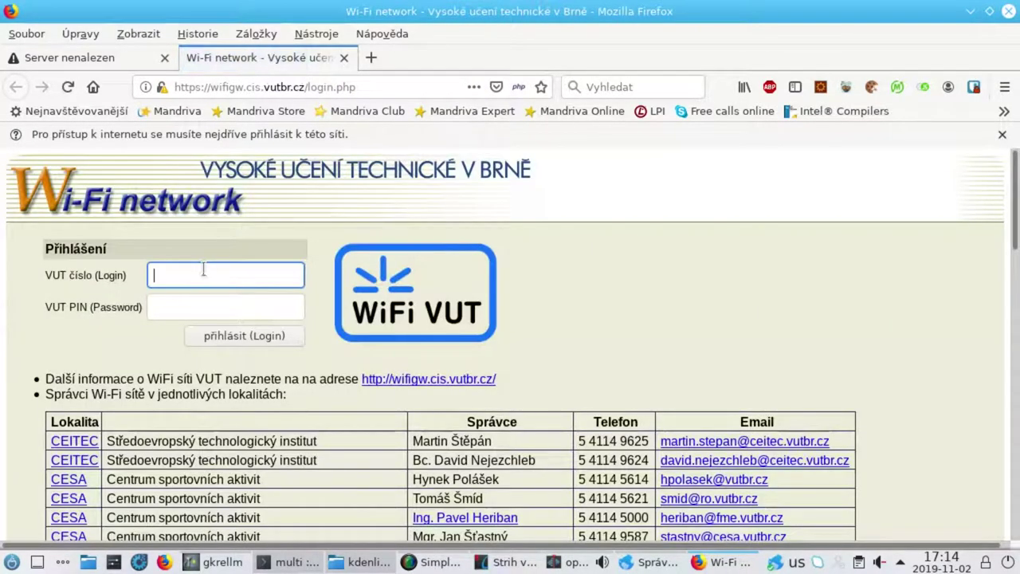
pyautogui.write('openal')
pyautogui.press('Down')
pyautogui.press('Return')
pyautogui.press('Tab')
pyautogui.write('••')
pyautogui.press('BackSpace')
pyautogui.press('BackSpace')
pyautogui.write('•••••••••')
pyautogui.press('Return')
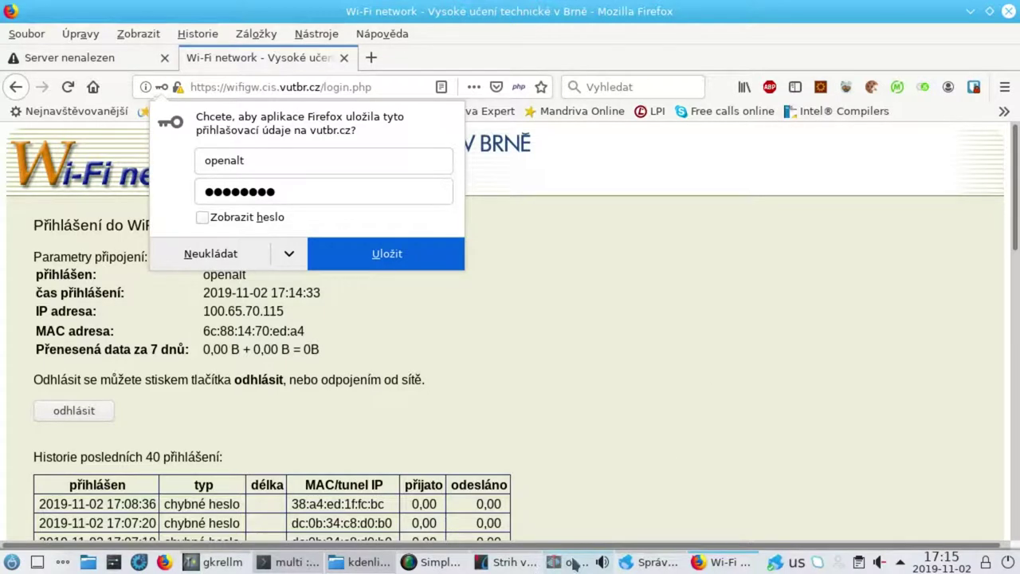
# Step: Return to Kdenlive and widen the project bin so the full clip names fit
pyautogui.moveTo(570, 562)
pyautogui.click(591, 503)
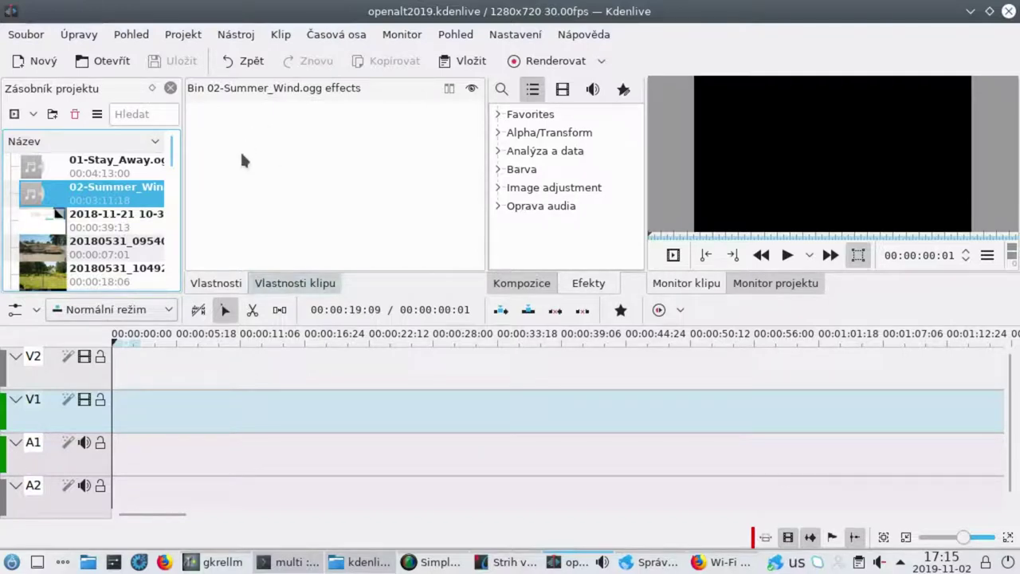
pyautogui.moveTo(184, 185); pyautogui.dragTo(310, 187)
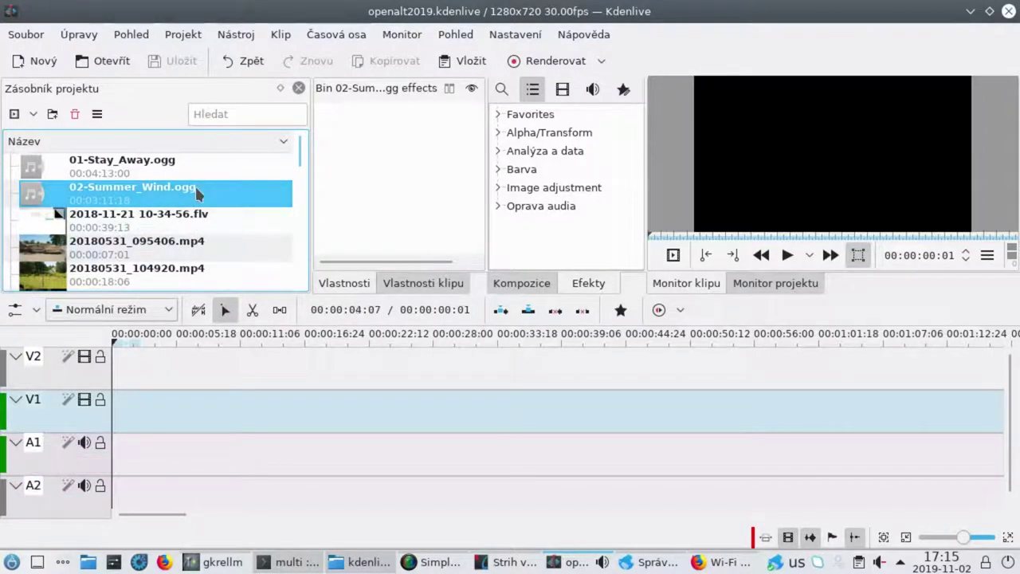
# Step: Place 01-Stay_Away.ogg on track A2 and 20180531_095406.mp4 on tracks V1 and A1, starting a few seconds after the music begins
pyautogui.moveTo(199, 164); pyautogui.dragTo(141, 494)
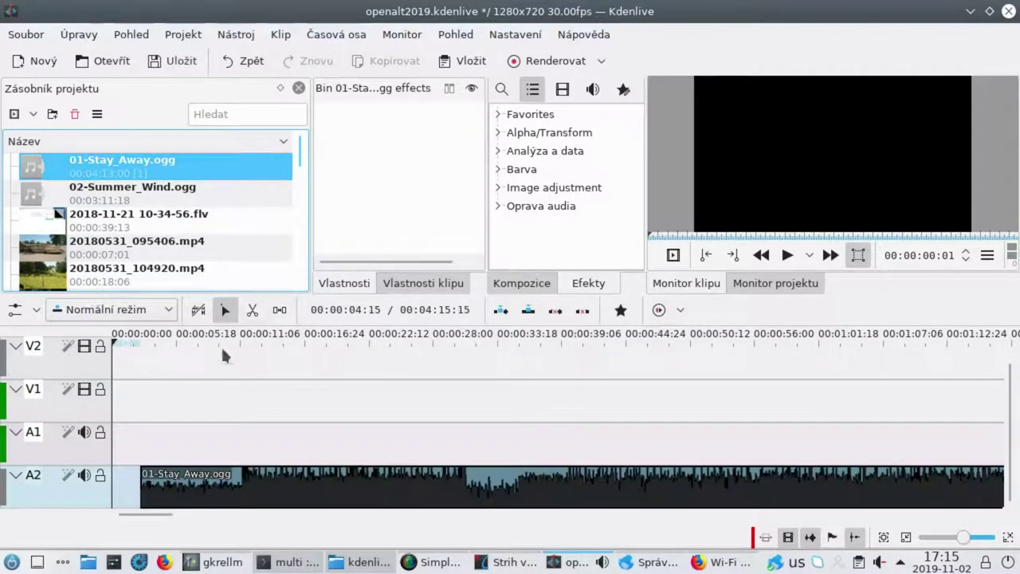
pyautogui.moveTo(182, 251); pyautogui.dragTo(213, 409)
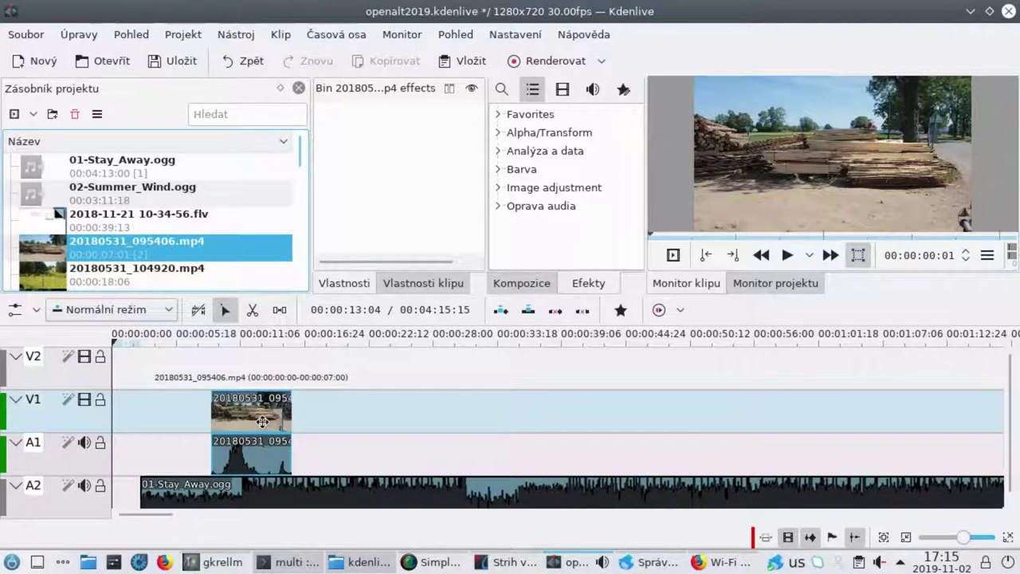
pyautogui.scroll(5, 262, 422)
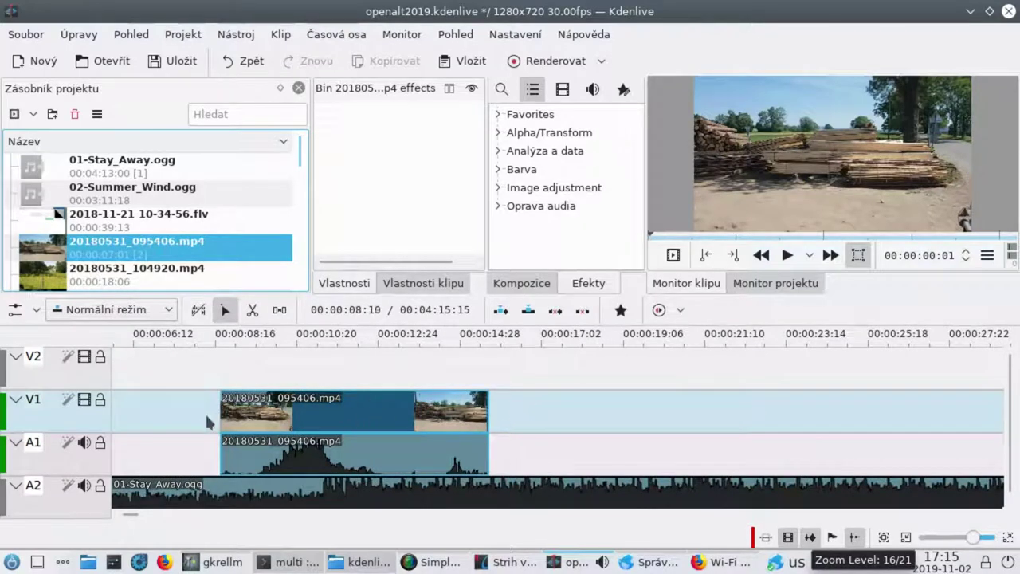
pyautogui.click(750, 417)
pyautogui.hscroll(2, 751, 417)
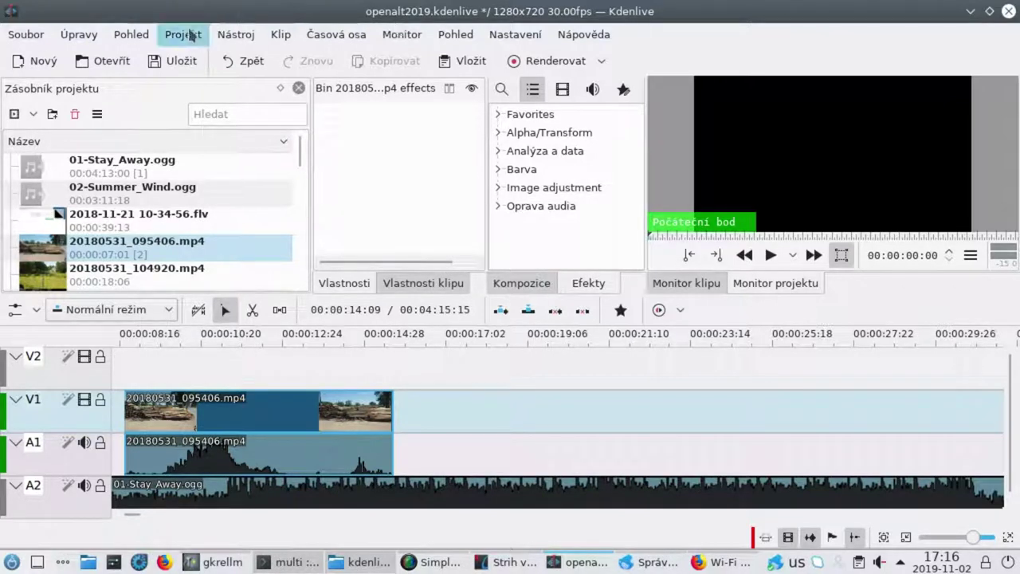
pyautogui.click(229, 46)
pyautogui.moveTo(182, 48)
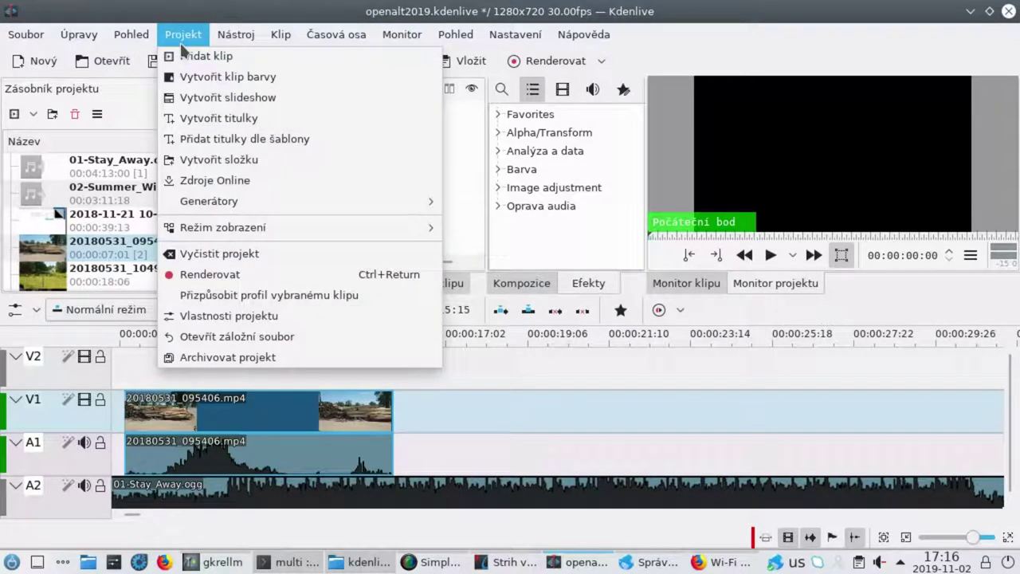
pyautogui.click(319, 141)
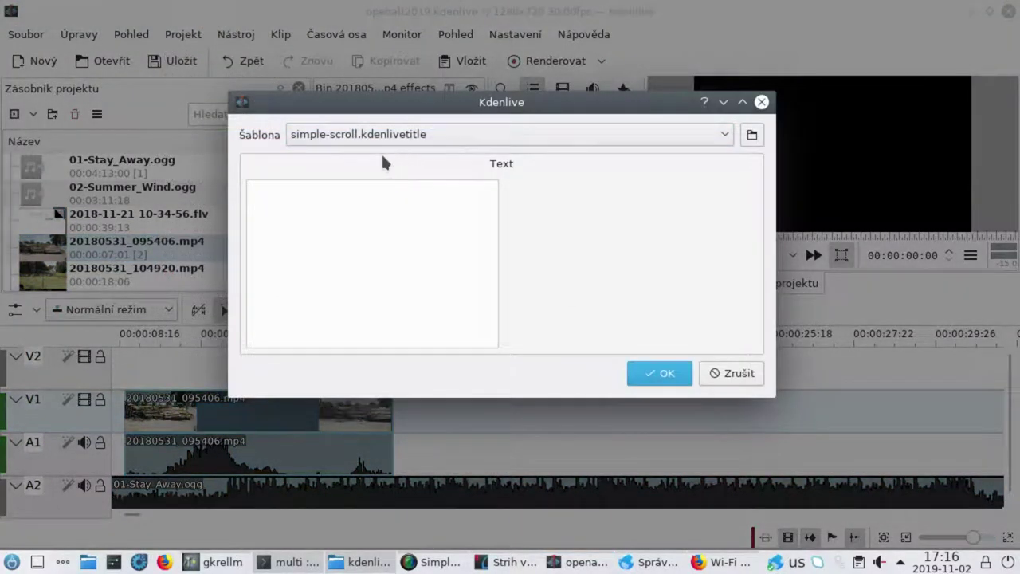
pyautogui.press('Escape')
# Step: Create a new title clip and insert the image Openstreetmap_logo.svg.png from the project folder
pyautogui.moveTo(183, 34)
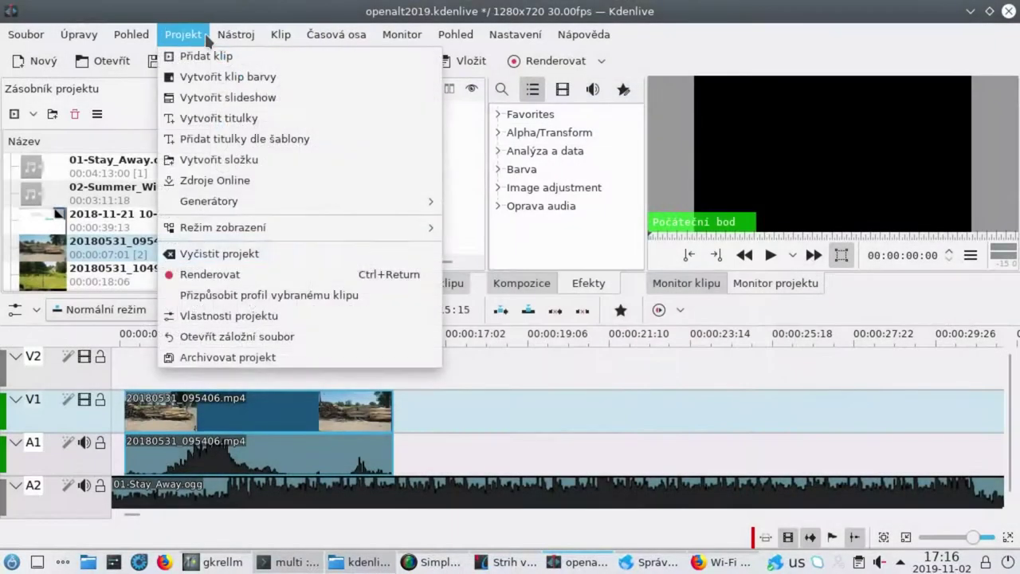
pyautogui.click(232, 123)
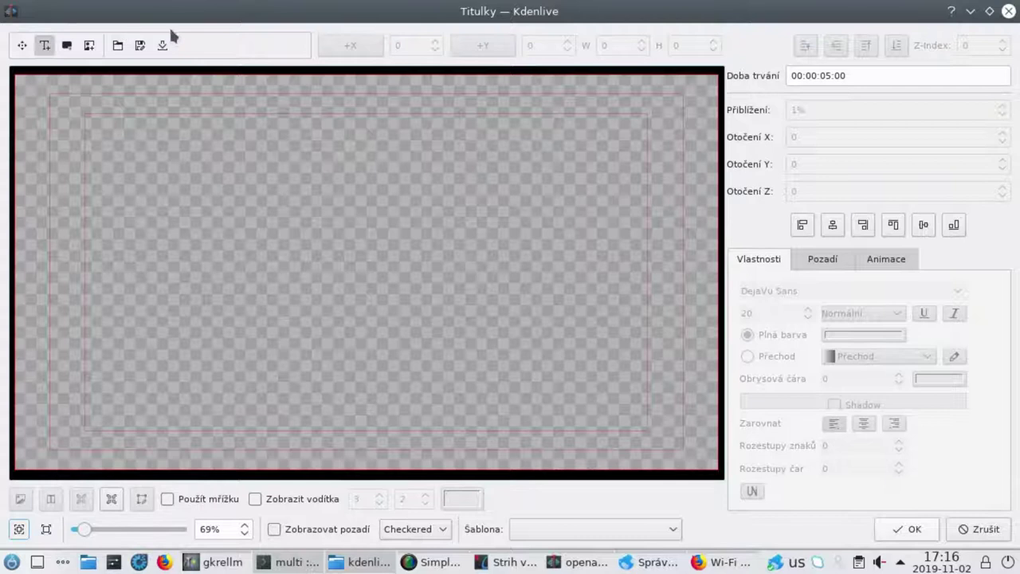
pyautogui.click(90, 45)
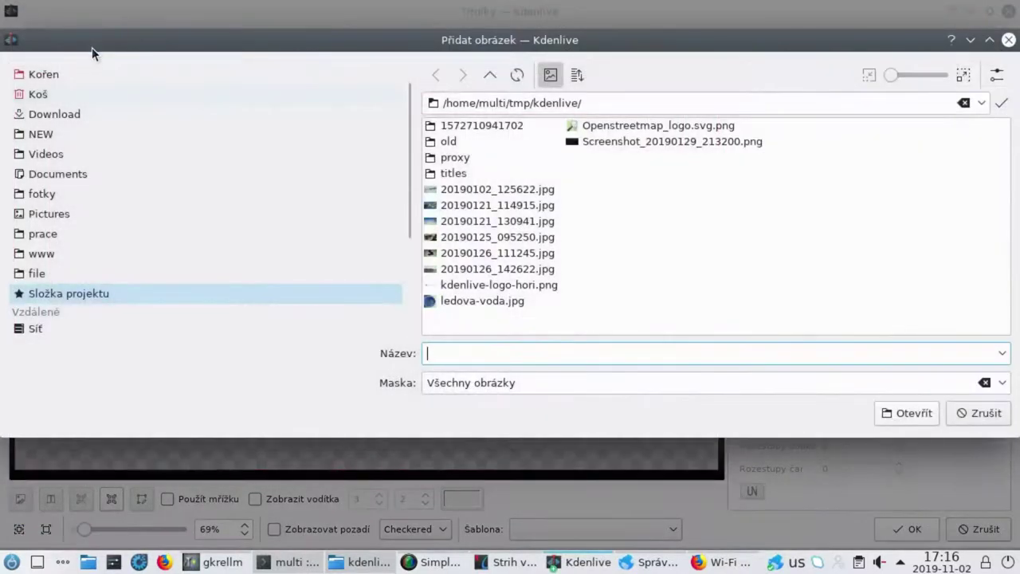
pyautogui.doubleClick(680, 128)
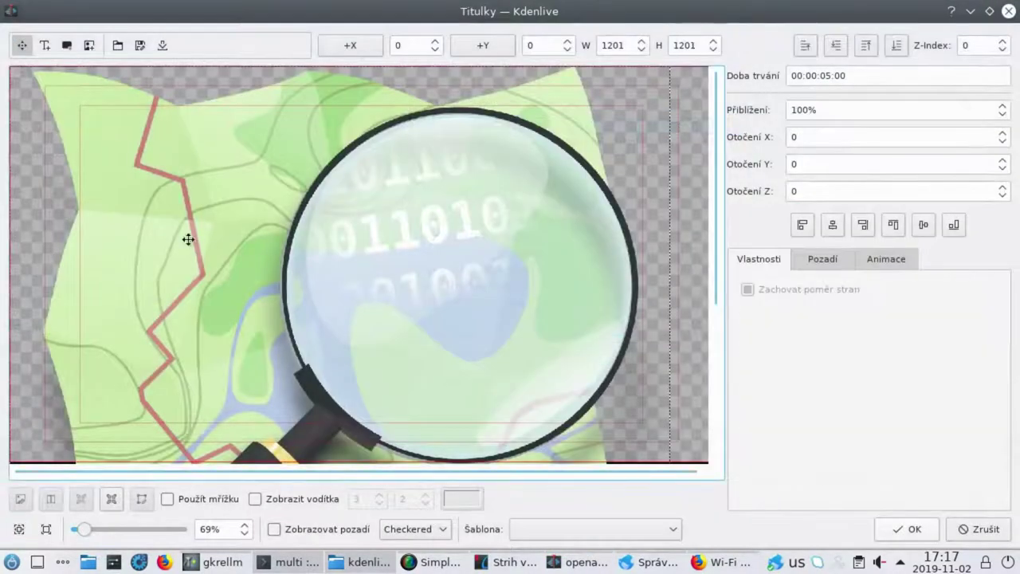
# Step: Shrink the logo image to 118 × 118 and place it near the frame's upper-right corner at about X 1019, Y 88
pyautogui.moveTo(207, 191); pyautogui.dragTo(231, 322)
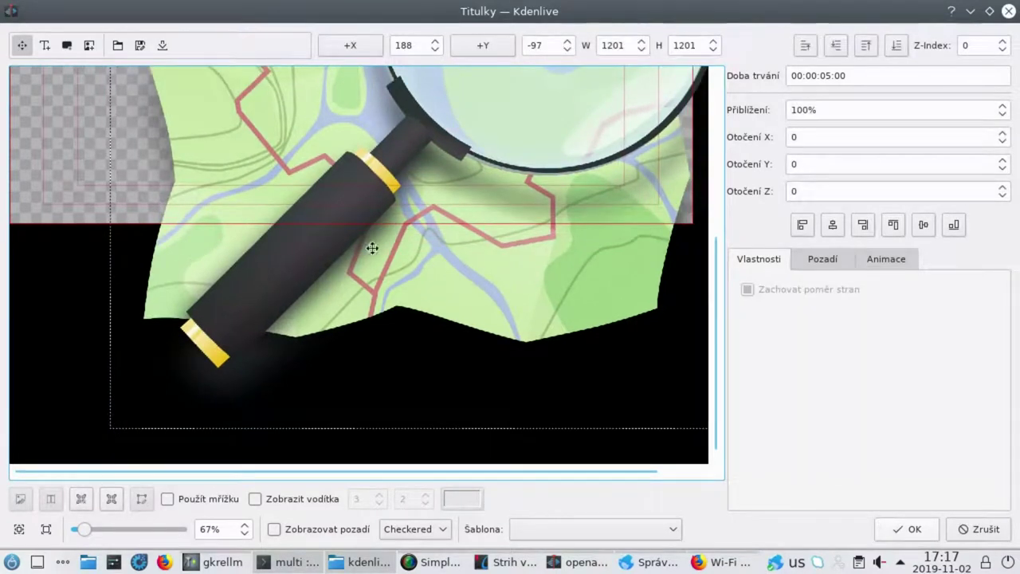
pyautogui.scroll(-2, 372, 248)
pyautogui.scroll(3, 518, 220)
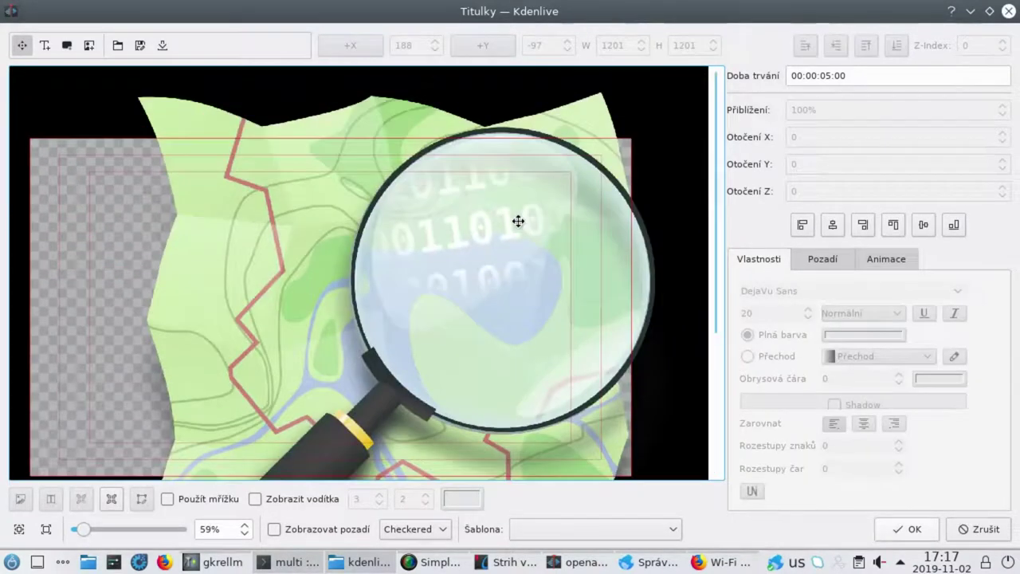
pyautogui.click(563, 154)
pyautogui.scroll(-4, 626, 45)
pyautogui.scroll(-9, 627, 46)
pyautogui.click(622, 45)
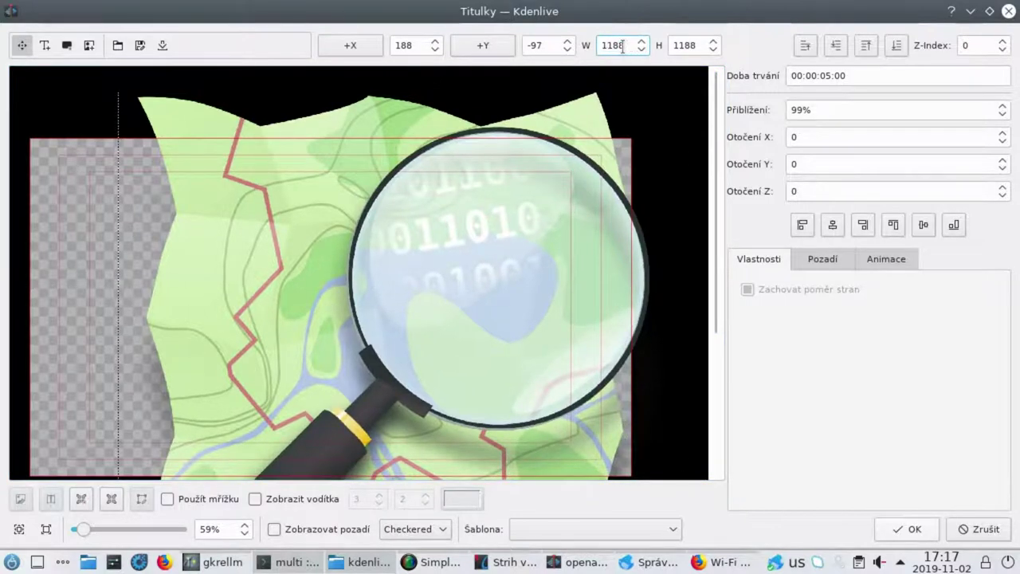
pyautogui.press('BackSpace')
pyautogui.moveTo(145, 104); pyautogui.dragTo(535, 192)
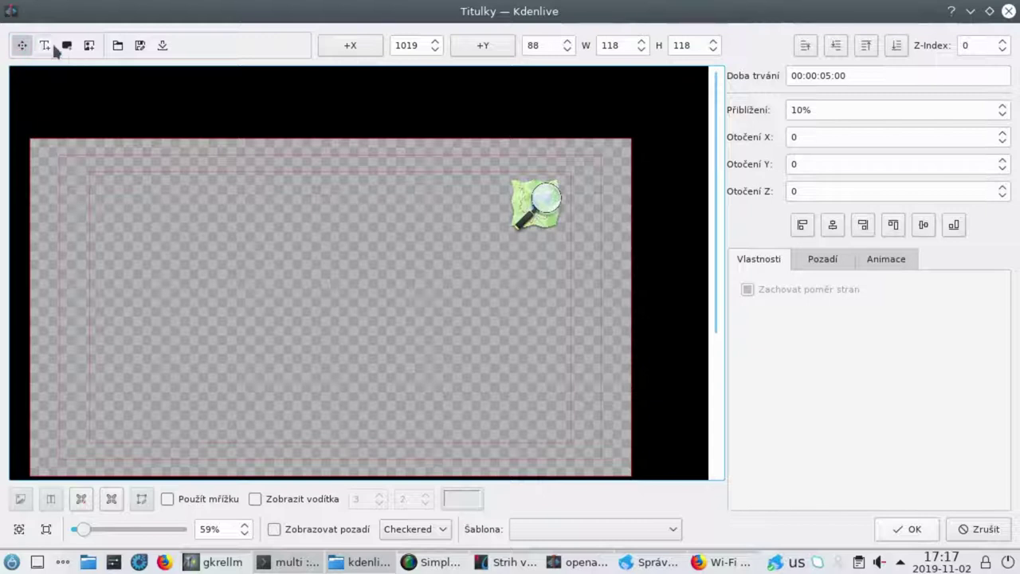
# Step: Save the title with its image embedded as logo-title in the project's titles folder, then accept the title clip
pyautogui.click(144, 45)
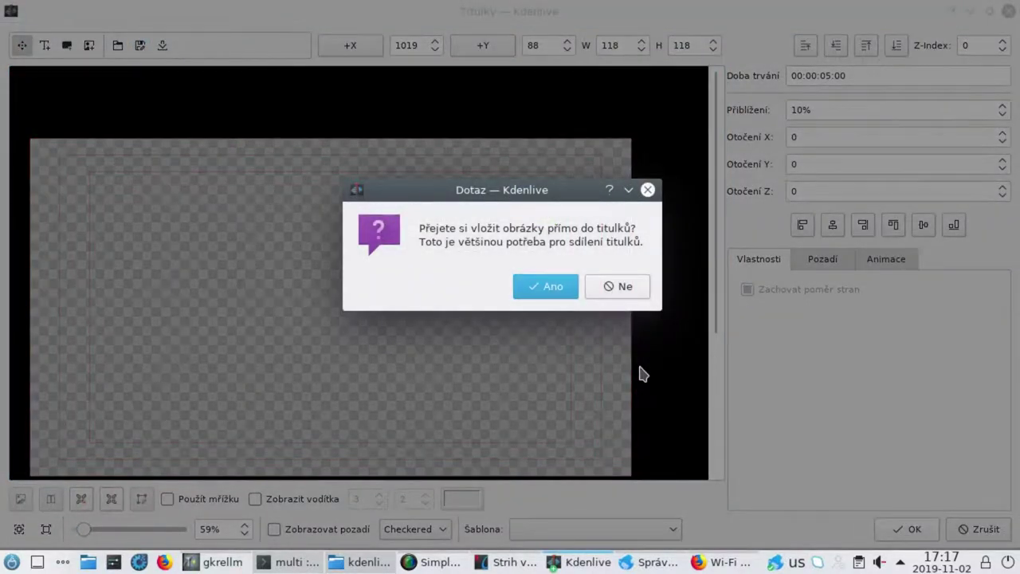
pyautogui.click(546, 289)
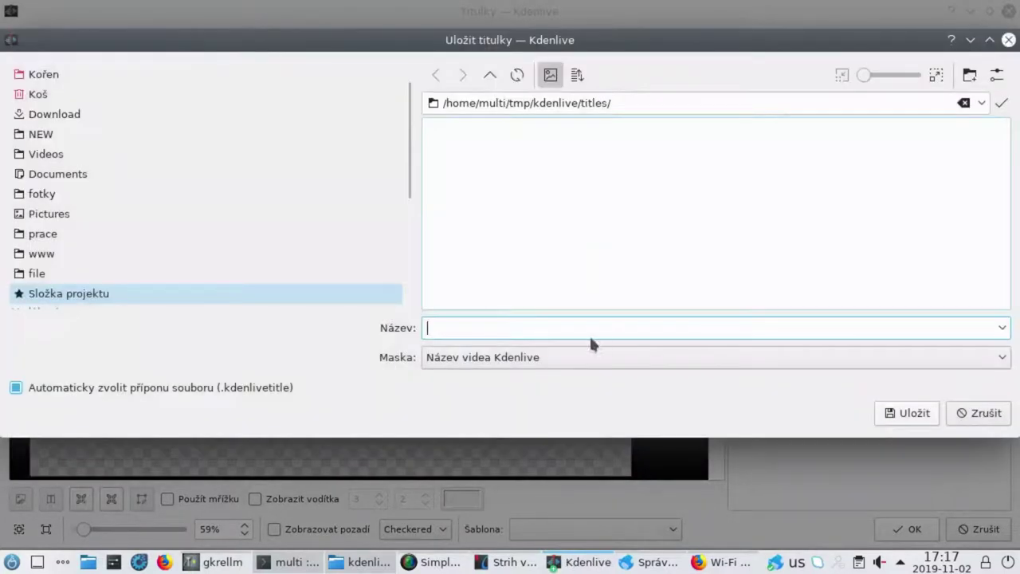
pyautogui.write('logo')
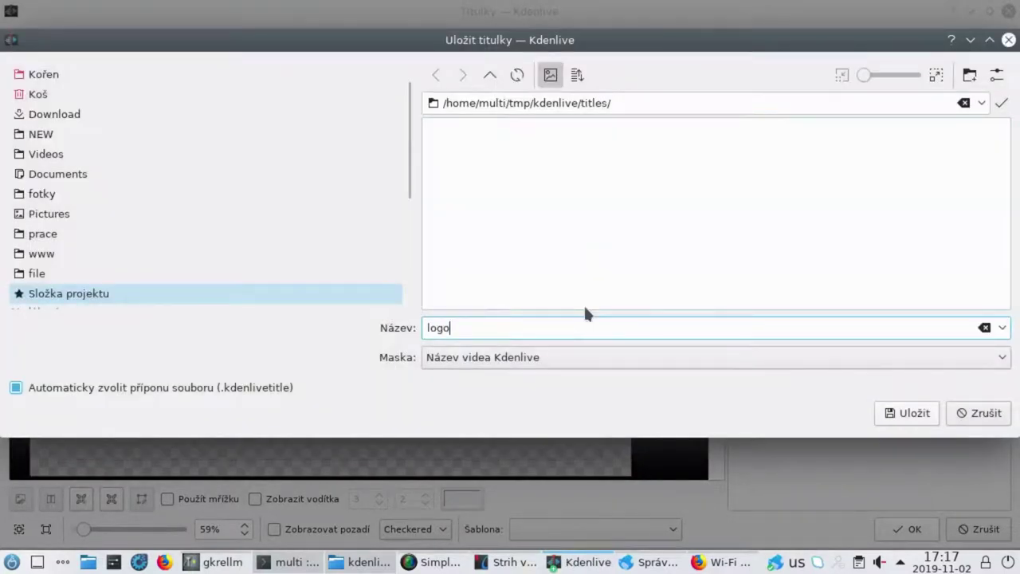
pyautogui.write('-title')
pyautogui.click(898, 412)
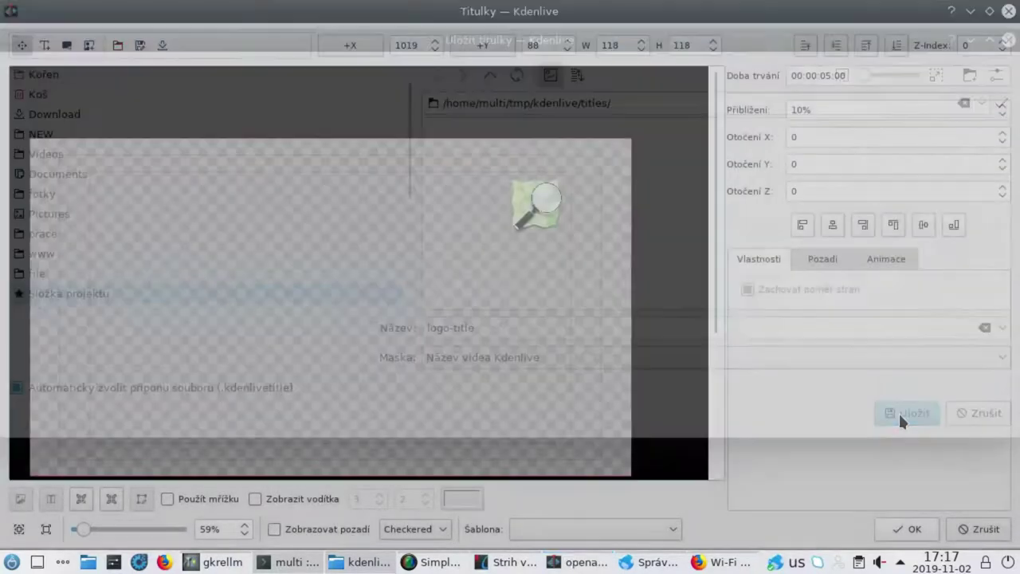
pyautogui.click(904, 532)
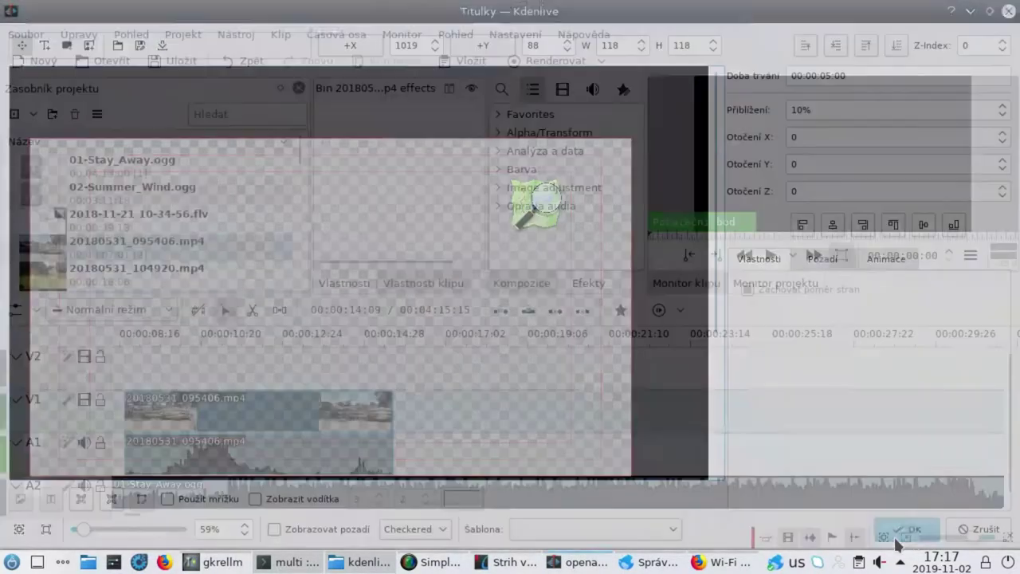
# Step: Switch to the Dolphin file manager and look through the kdenlive and Documents folders for the saved project and title files
pyautogui.click(358, 562)
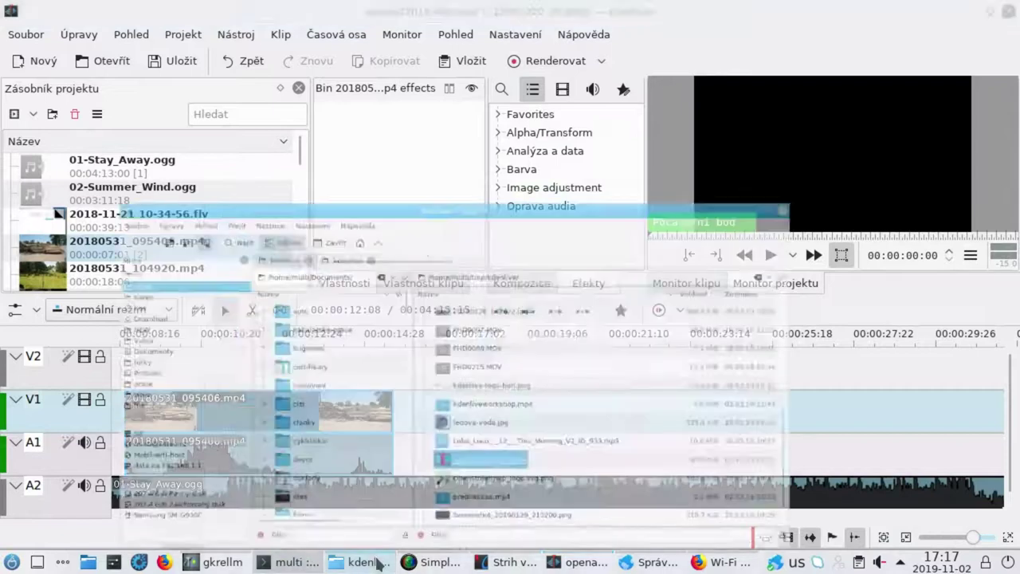
pyautogui.scroll(-2, 724, 373)
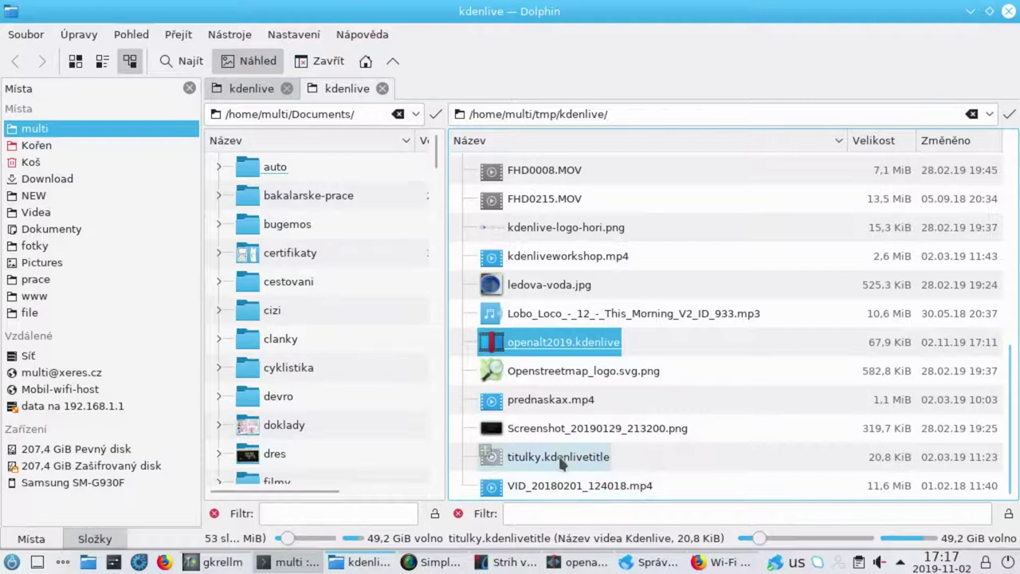
pyautogui.click(765, 444)
pyautogui.scroll(6, 765, 450)
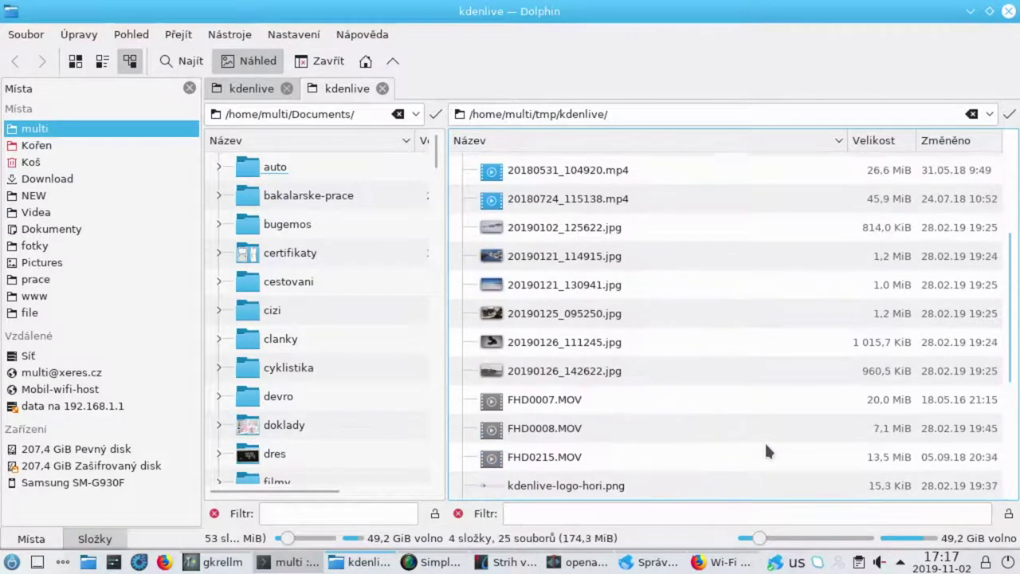
pyautogui.scroll(-6, 766, 451)
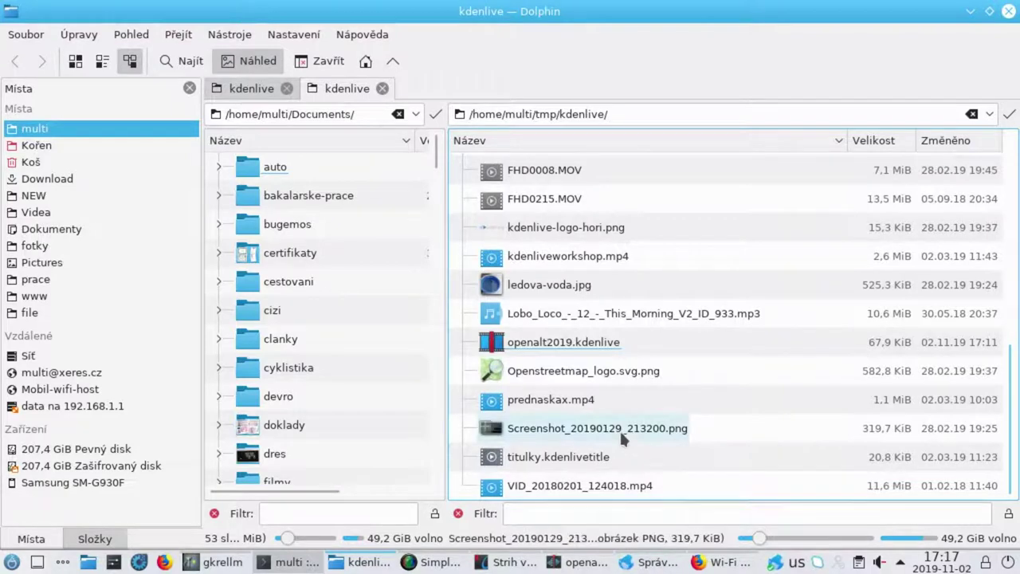
pyautogui.click(61, 227)
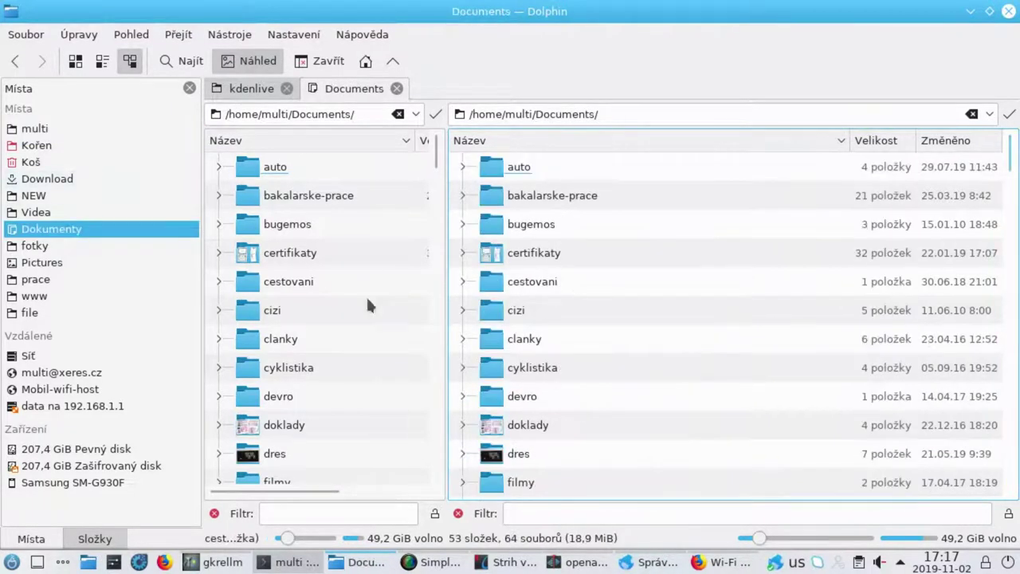
pyautogui.click(15, 61)
pyautogui.click(373, 326)
pyautogui.scroll(-10, 373, 327)
pyautogui.scroll(-2, 372, 326)
pyautogui.scroll(4, 373, 326)
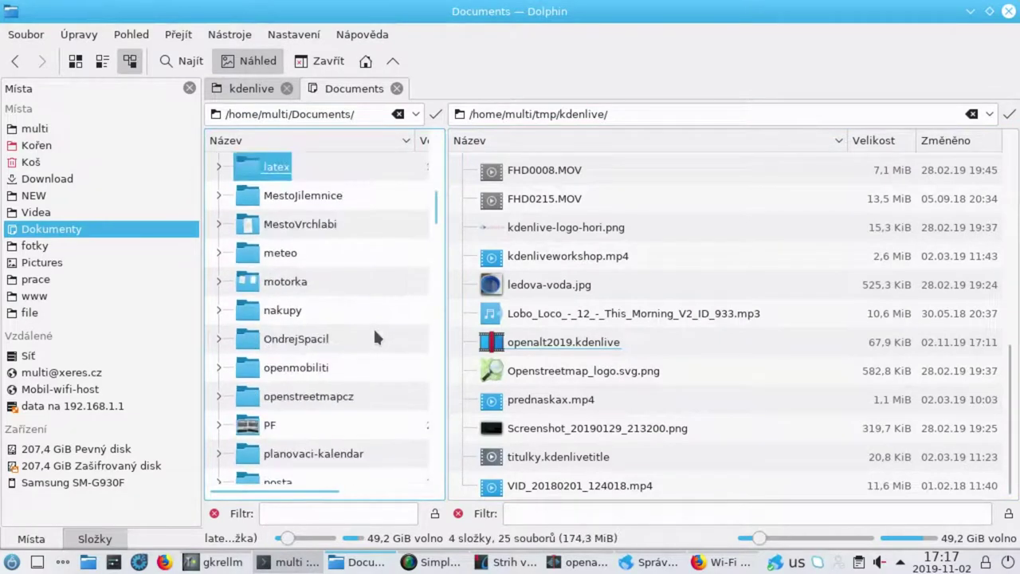
pyautogui.scroll(-20, 374, 334)
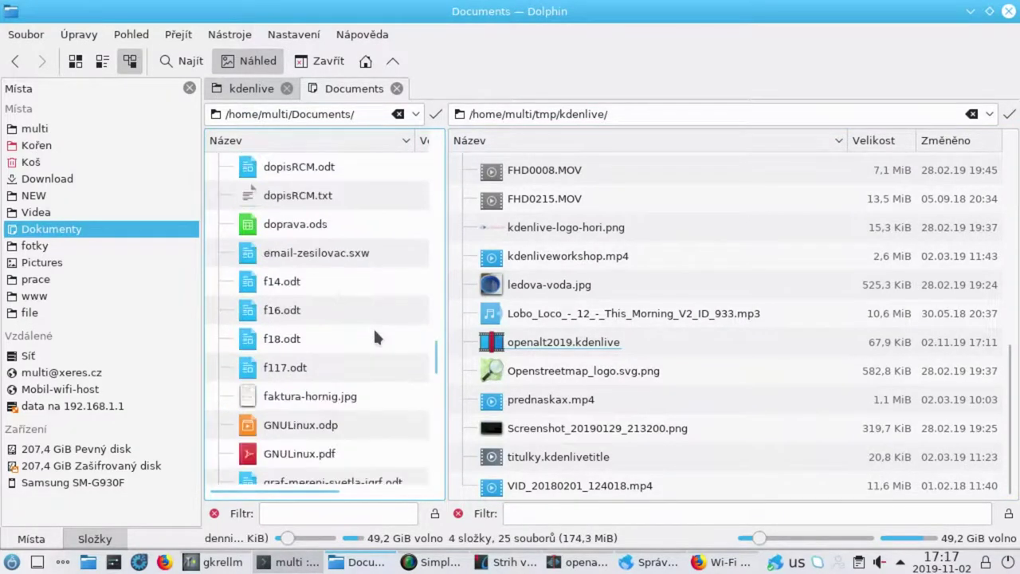
pyautogui.scroll(-5, 374, 332)
pyautogui.scroll(5, 375, 332)
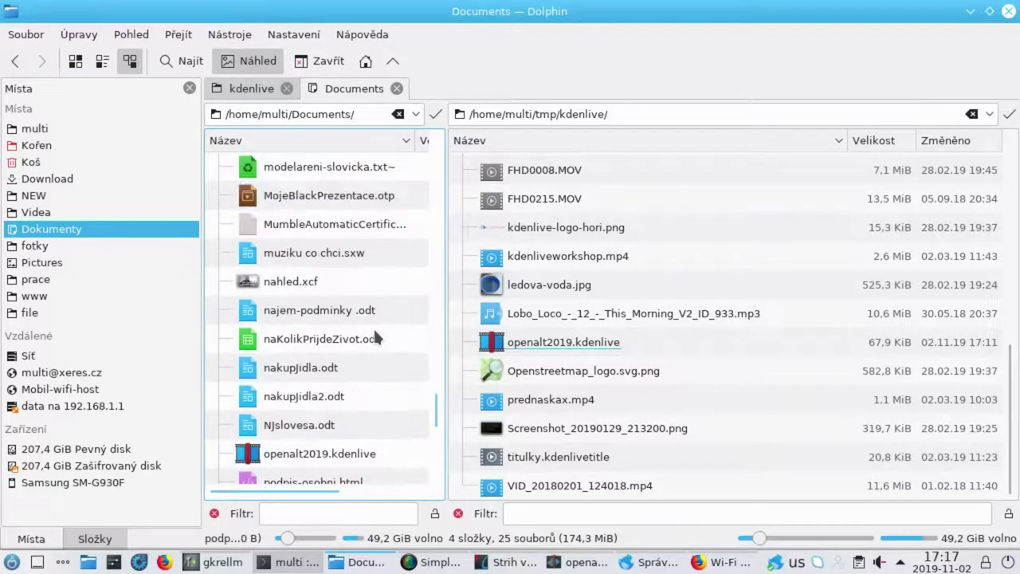
pyautogui.scroll(20, 374, 332)
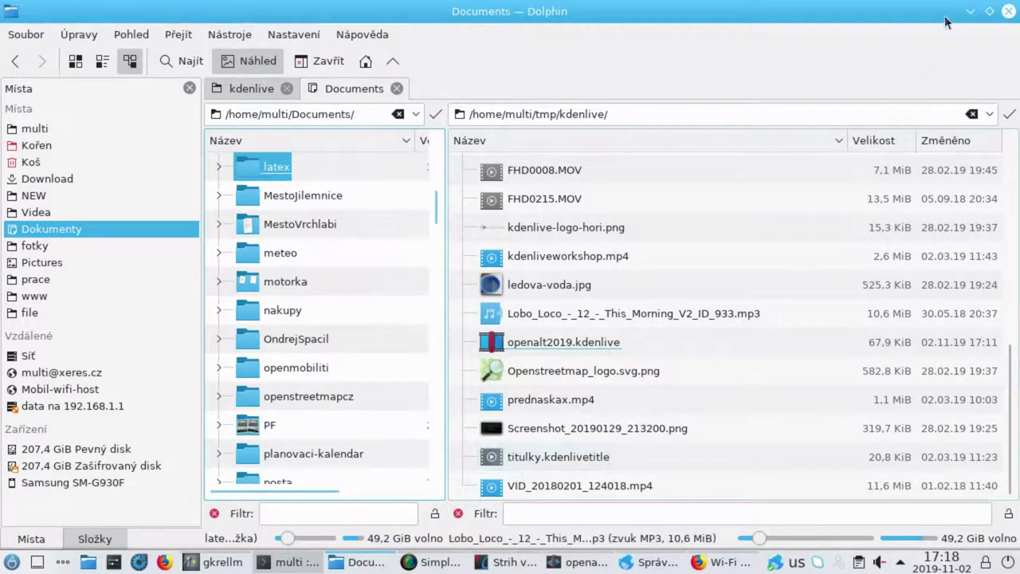
pyautogui.click(969, 11)
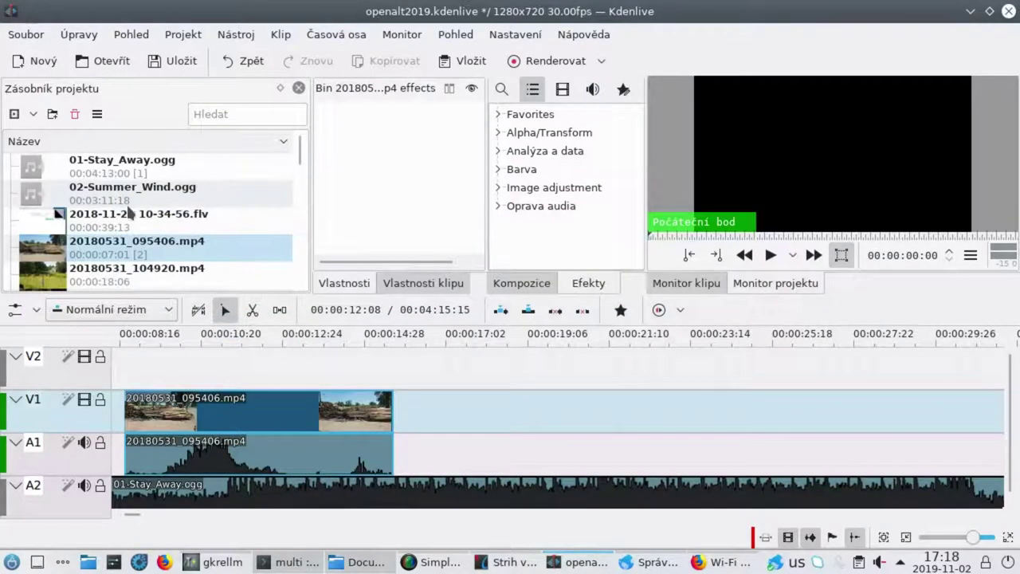
# Step: Browse the clips in the project bin, previewing a few, to find the title clips
pyautogui.scroll(-10, 200, 203)
pyautogui.click(200, 199)
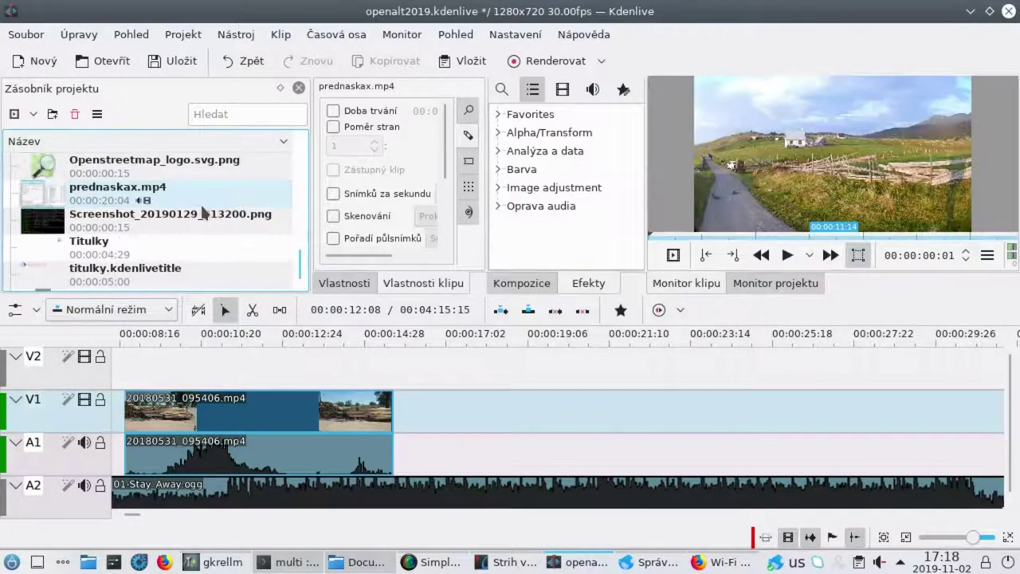
pyautogui.scroll(-1, 203, 214)
pyautogui.click(145, 239)
pyautogui.scroll(3, 119, 224)
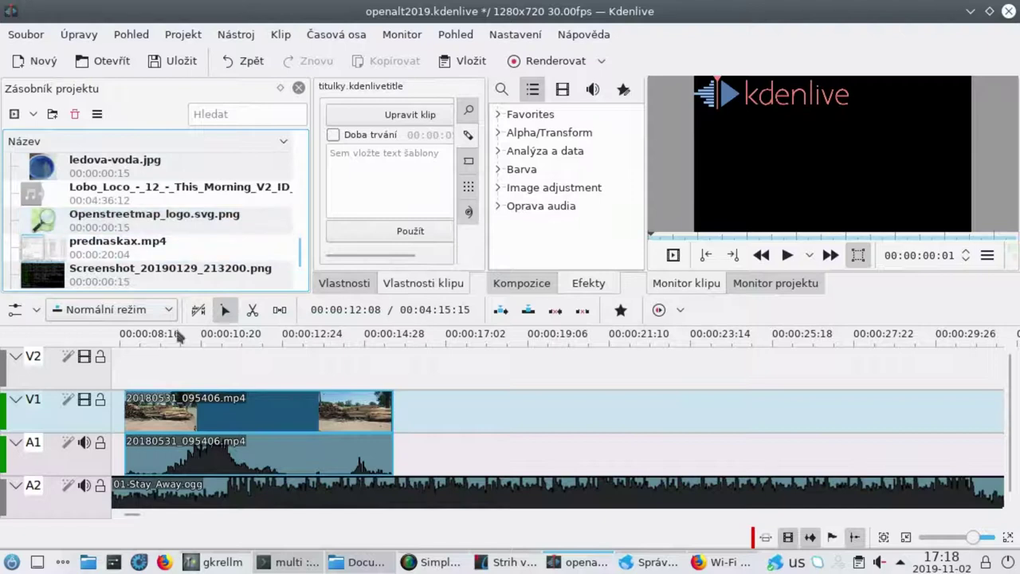
pyautogui.scroll(3, 110, 204)
pyautogui.scroll(5, 110, 204)
pyautogui.scroll(-3, 110, 204)
pyautogui.click(110, 204)
pyautogui.scroll(-5, 109, 204)
pyautogui.click(110, 203)
pyautogui.scroll(-3, 110, 204)
pyautogui.click(110, 204)
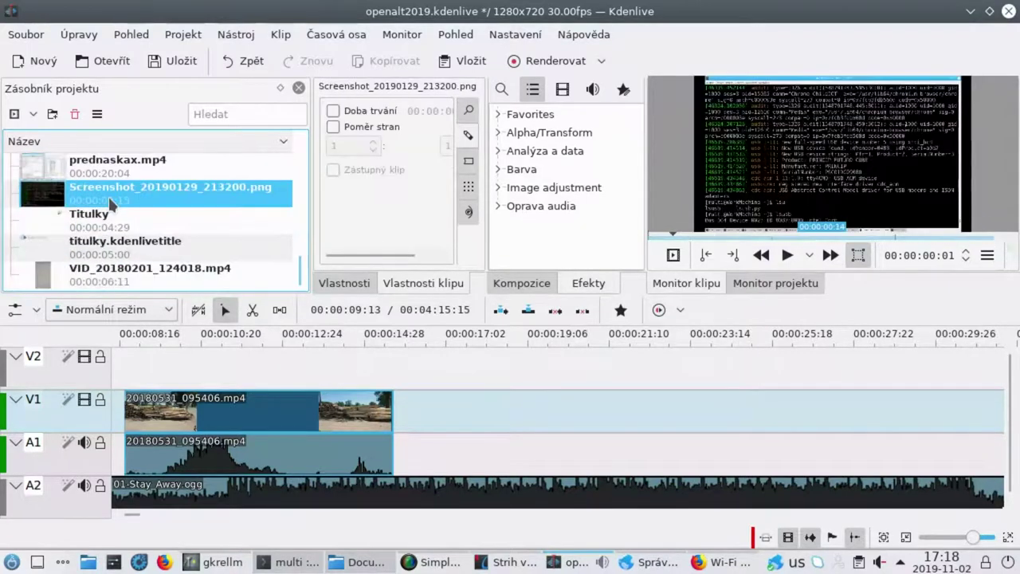
# Step: Place titulky.kdenlivetitle on track V2 above the video and extend it well past the video clip's end
pyautogui.moveTo(116, 250); pyautogui.dragTo(56, 376)
pyautogui.click(151, 376)
pyautogui.moveTo(347, 378); pyautogui.dragTo(1002, 373)
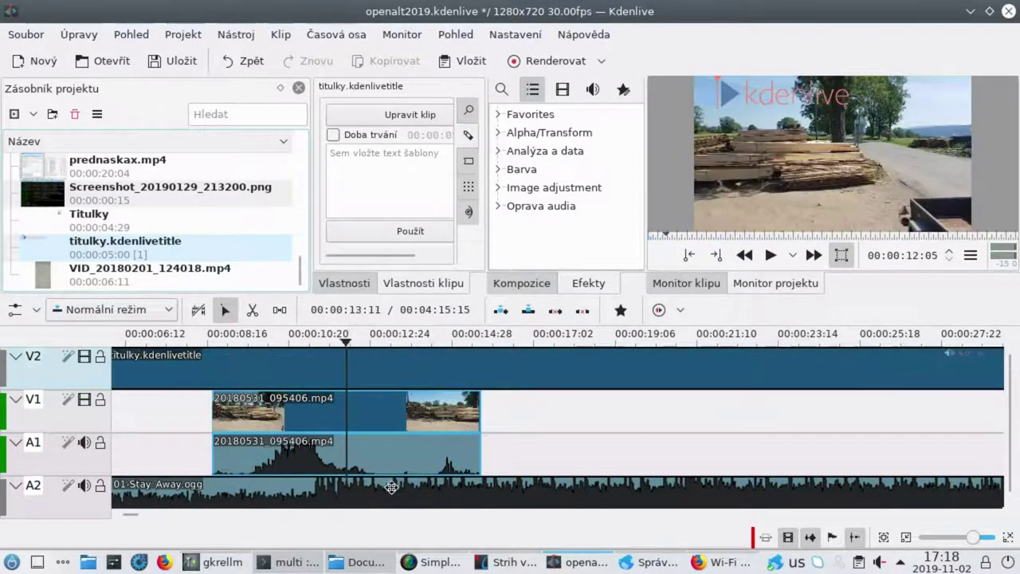
# Step: Check the title overlay at several timeline positions, both over the video and where there is no video
pyautogui.click(388, 459)
pyautogui.click(549, 450)
pyautogui.click(603, 436)
pyautogui.click(684, 446)
pyautogui.click(149, 448)
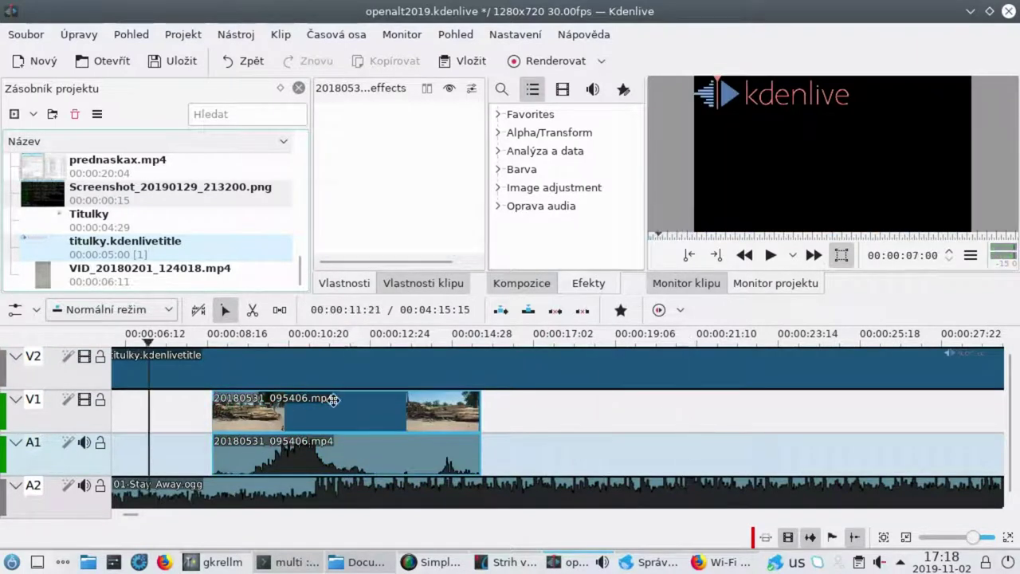
# Step: Move the 20180531_095406.mp4 clip, the music and the title so that all start at the beginning of the timeline
pyautogui.click(333, 405)
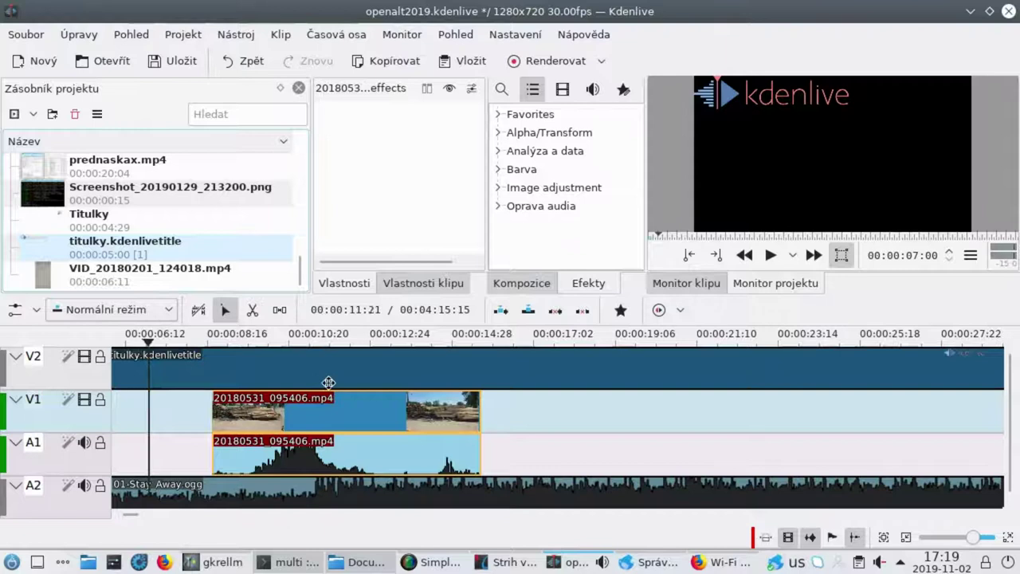
pyautogui.moveTo(352, 422); pyautogui.dragTo(225, 422)
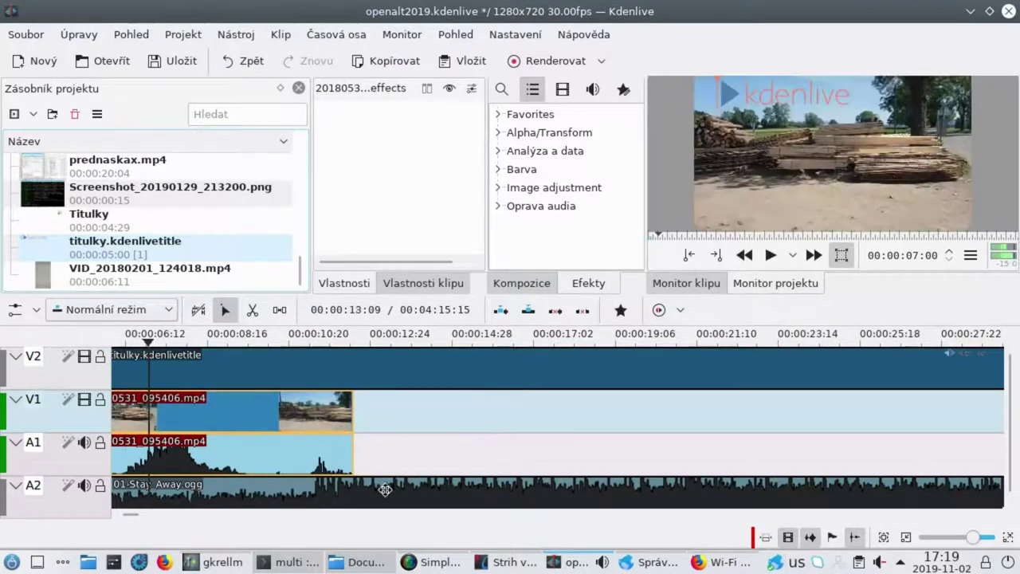
pyautogui.scroll(-3, 353, 465)
pyautogui.moveTo(279, 438); pyautogui.dragTo(199, 440)
pyautogui.moveTo(211, 503); pyautogui.dragTo(173, 501)
pyautogui.moveTo(278, 358); pyautogui.dragTo(150, 358)
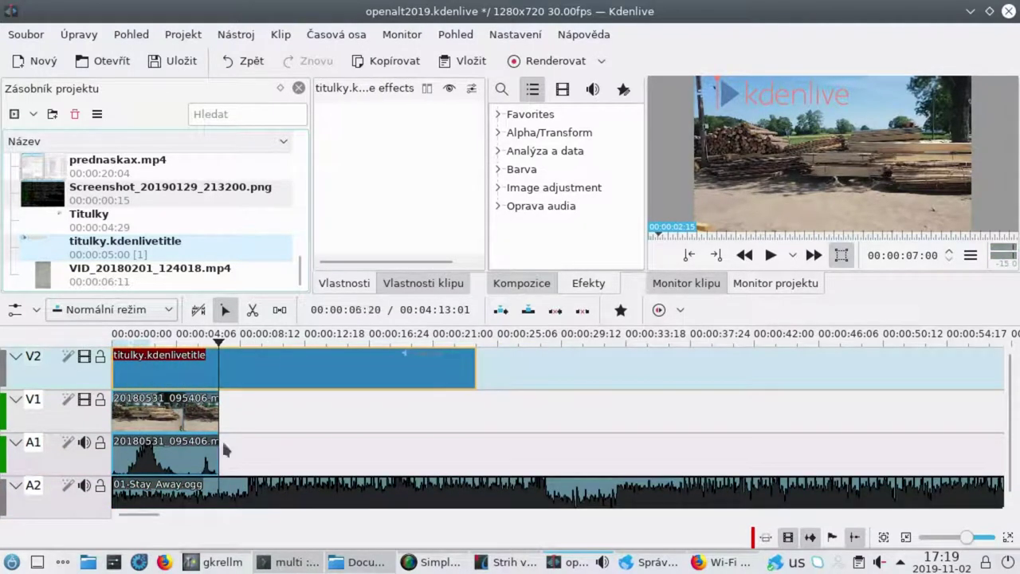
# Step: Give the timeline more room and play the edit, pausing shortly before the video clip ends
pyautogui.scroll(-1, 223, 403)
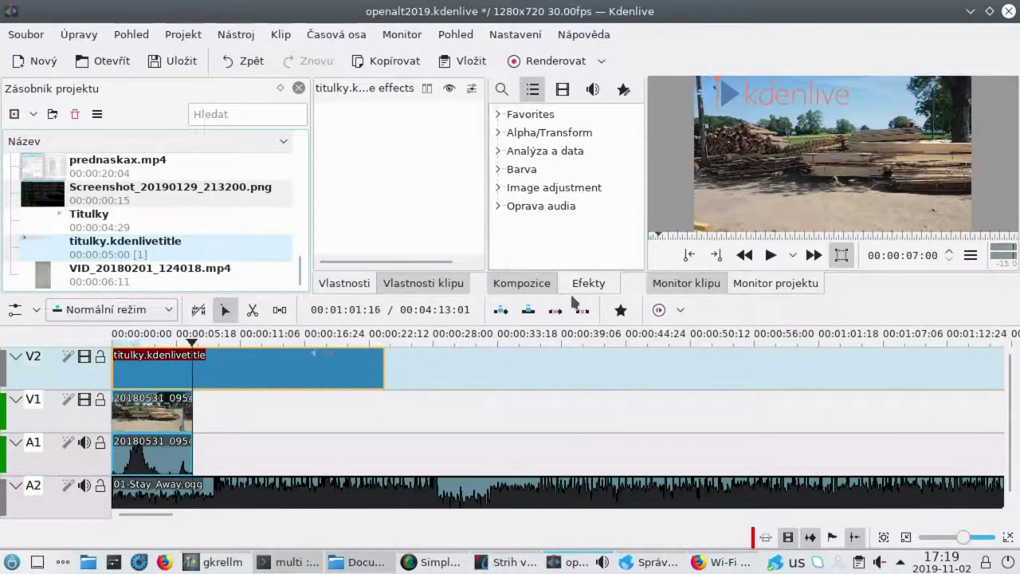
pyautogui.moveTo(417, 294); pyautogui.dragTo(418, 260)
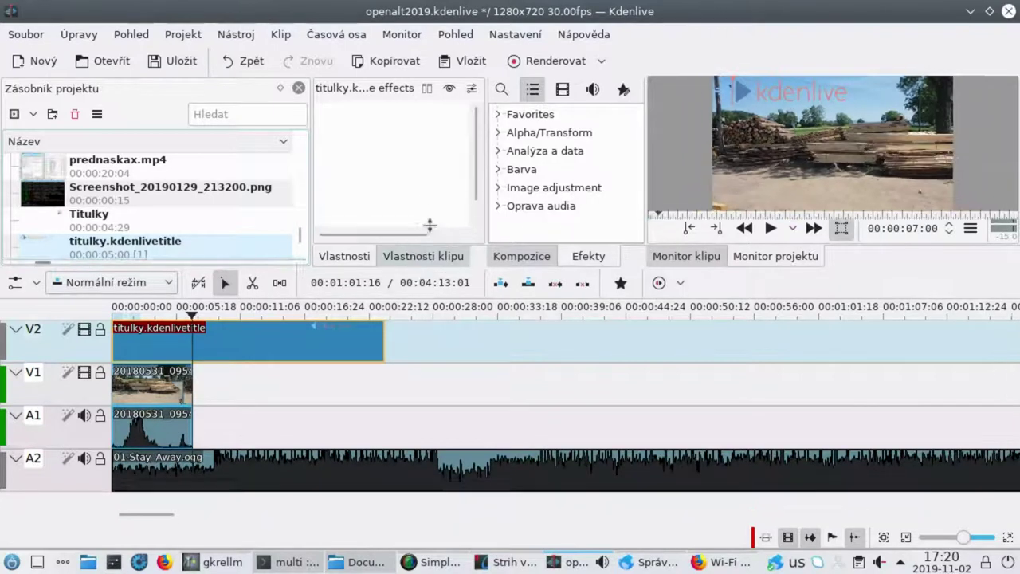
pyautogui.click(131, 499)
pyautogui.press('space')
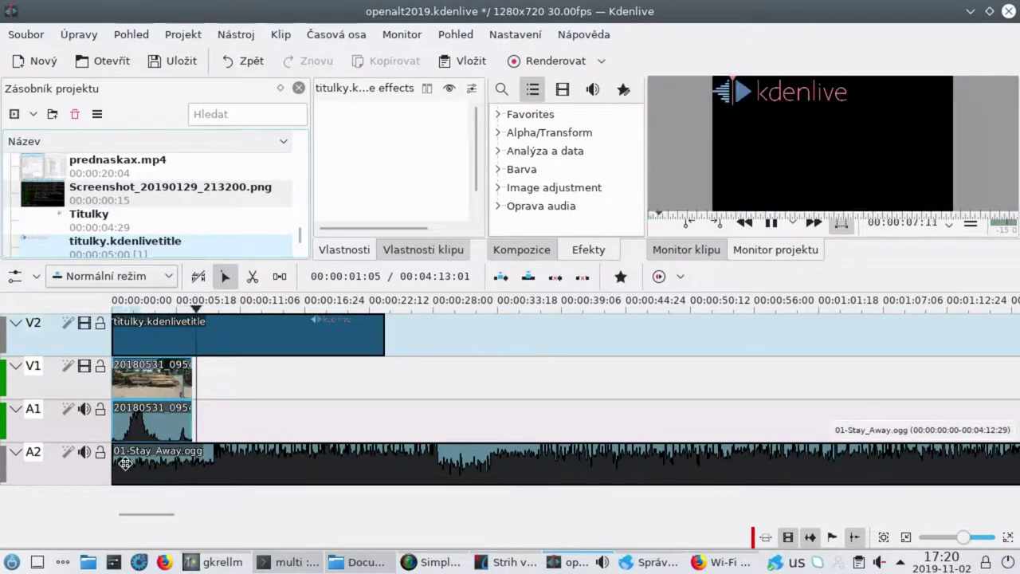
pyautogui.click(115, 488)
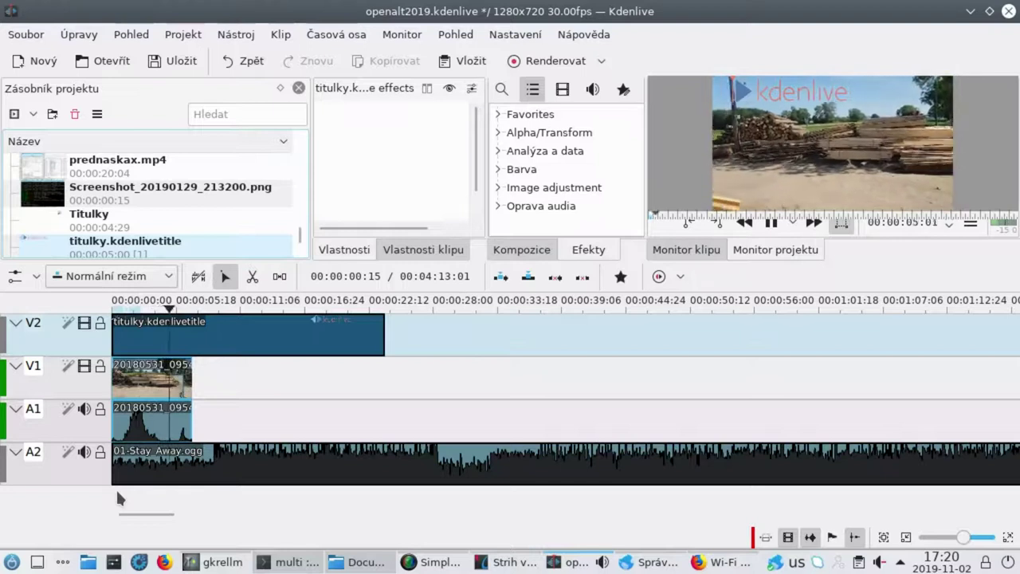
pyautogui.press('space')
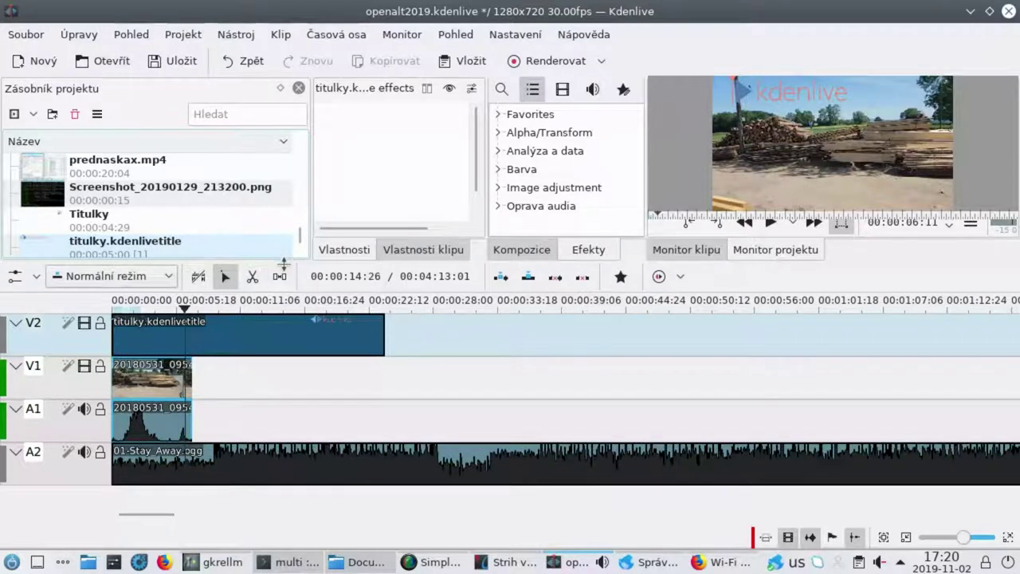
pyautogui.moveTo(283, 265); pyautogui.dragTo(283, 281)
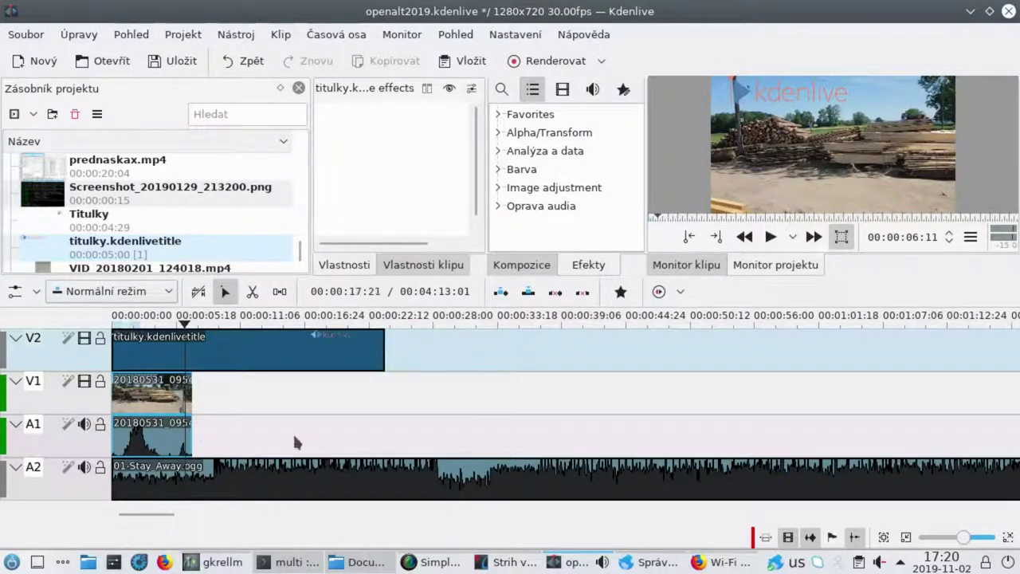
# Step: Split the 20180531_095406.mp4 clip at the playhead, at 00:00:06:11
pyautogui.click(150, 440)
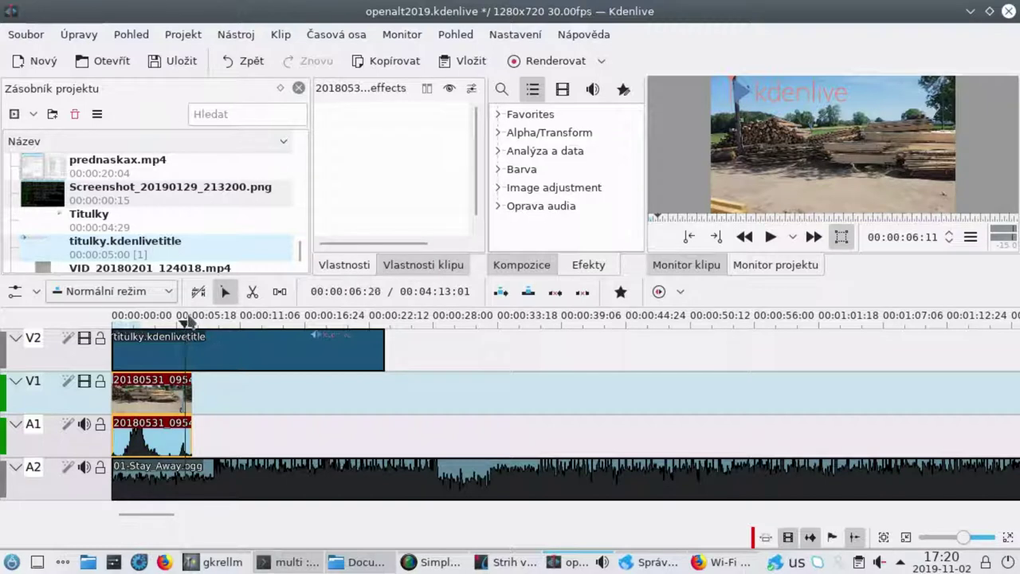
pyautogui.rightClick(168, 398)
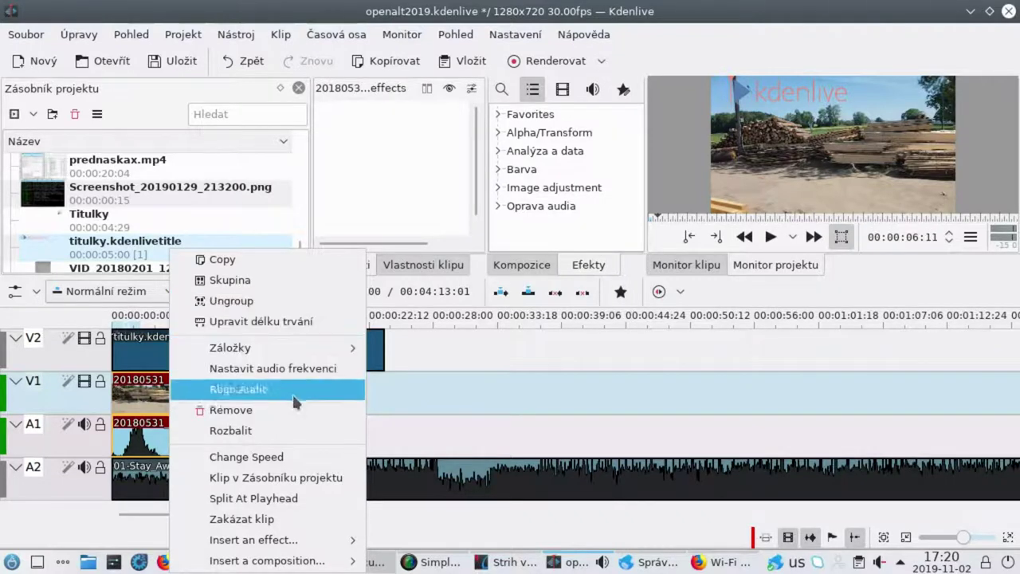
pyautogui.moveTo(299, 541)
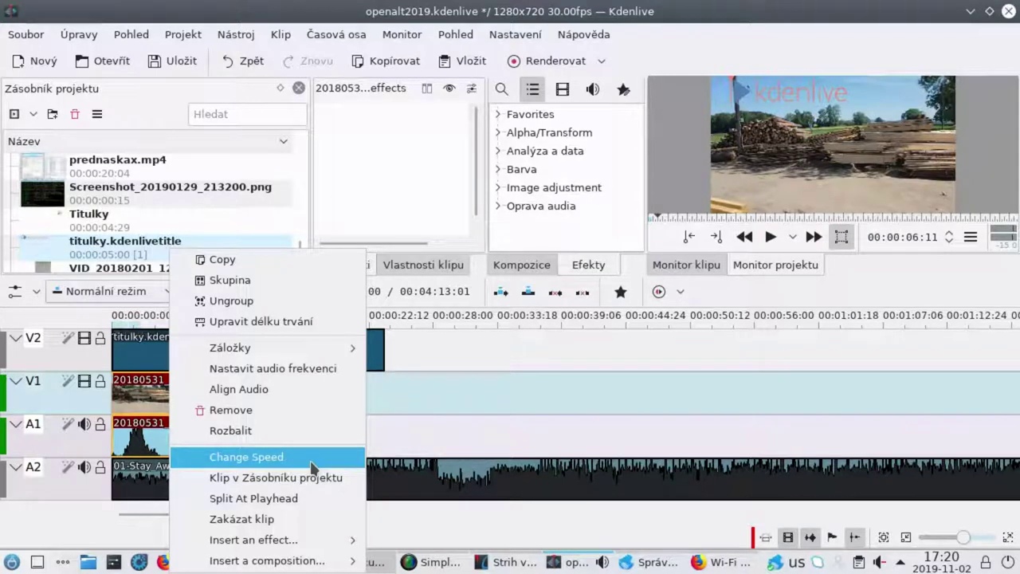
pyautogui.click(314, 498)
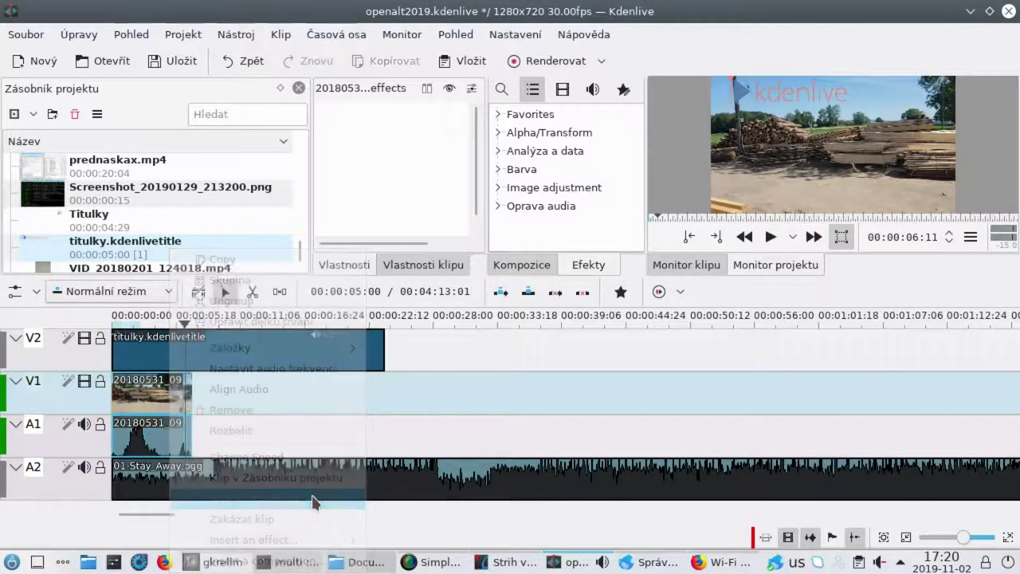
# Step: Split the first piece of the 20180531_095406.mp4 clip at 00:00:04:21 and select the resulting pieces in turn
pyautogui.click(162, 438)
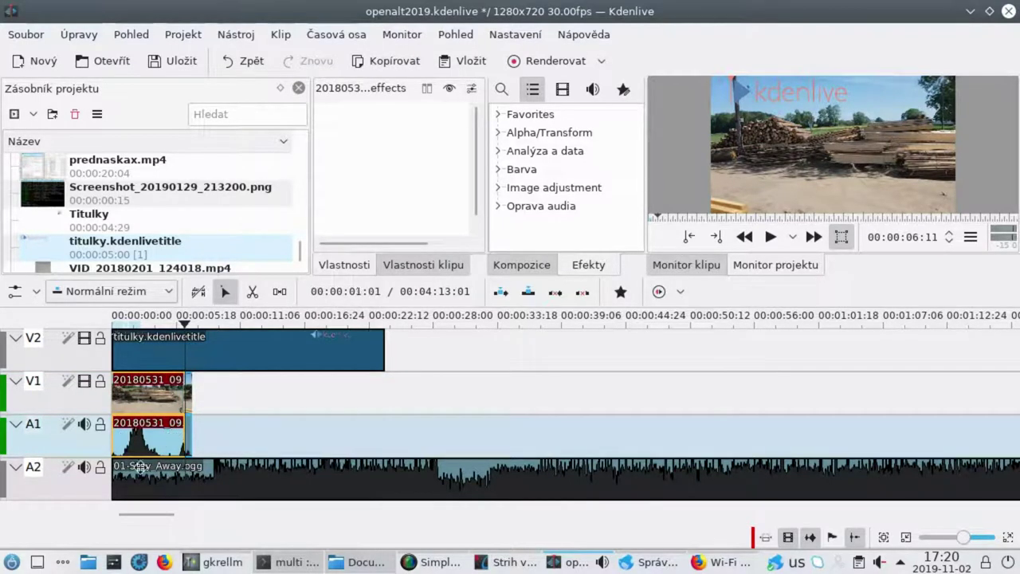
pyautogui.click(156, 354)
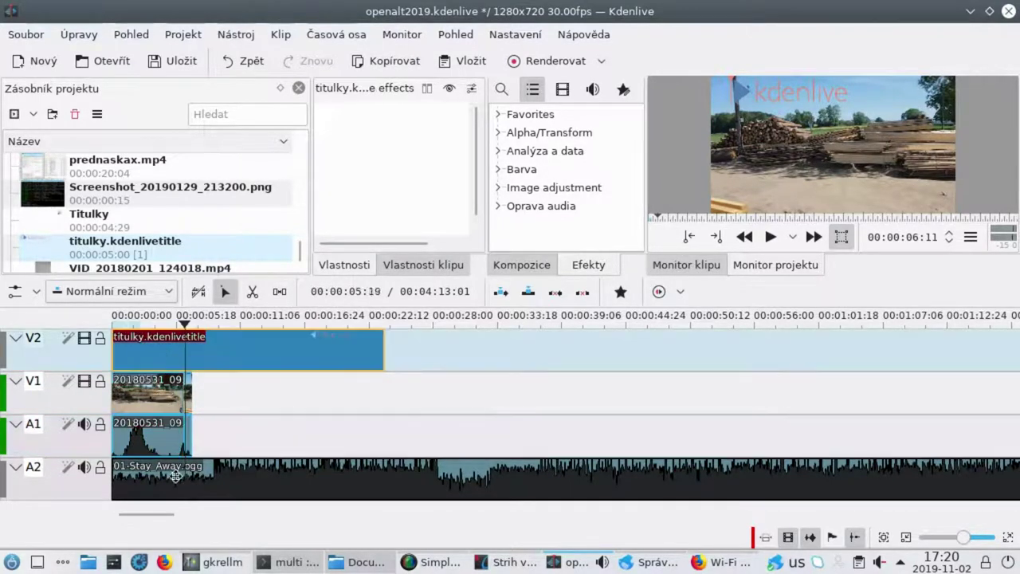
pyautogui.click(164, 441)
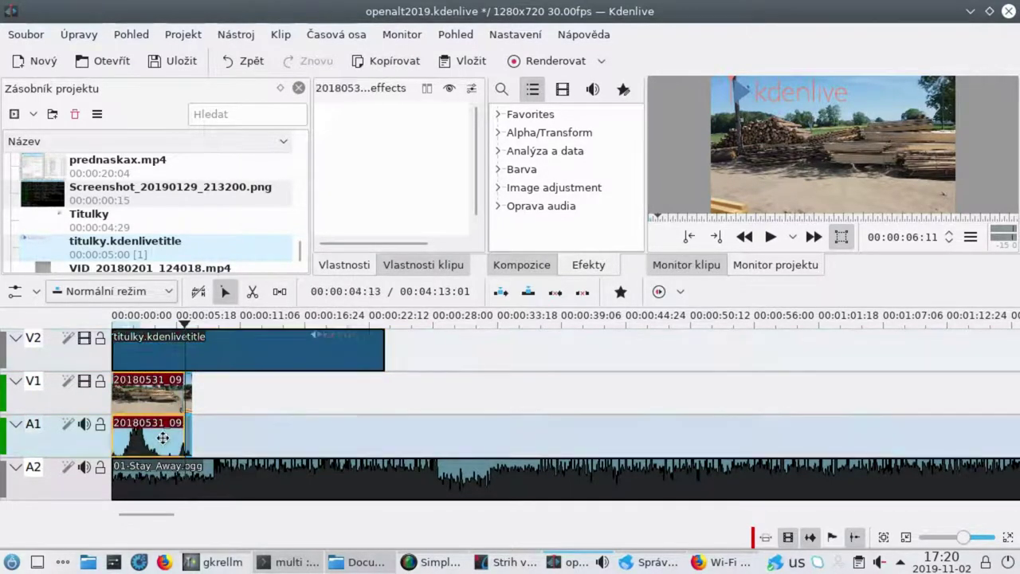
pyautogui.click(165, 502)
pyautogui.click(162, 445)
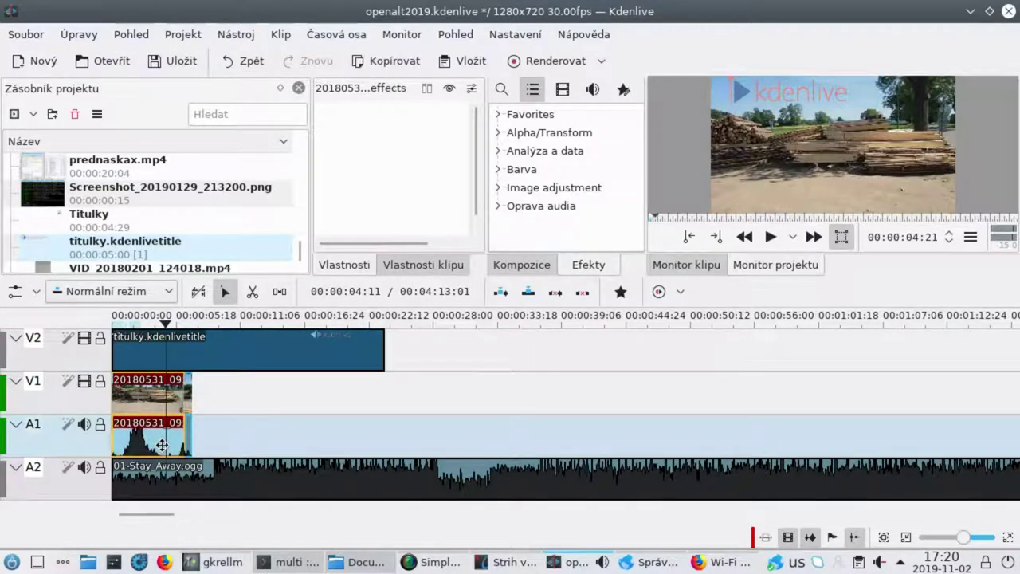
pyautogui.keyDown('ctrl'); pyautogui.click(158, 444); pyautogui.keyUp('ctrl')
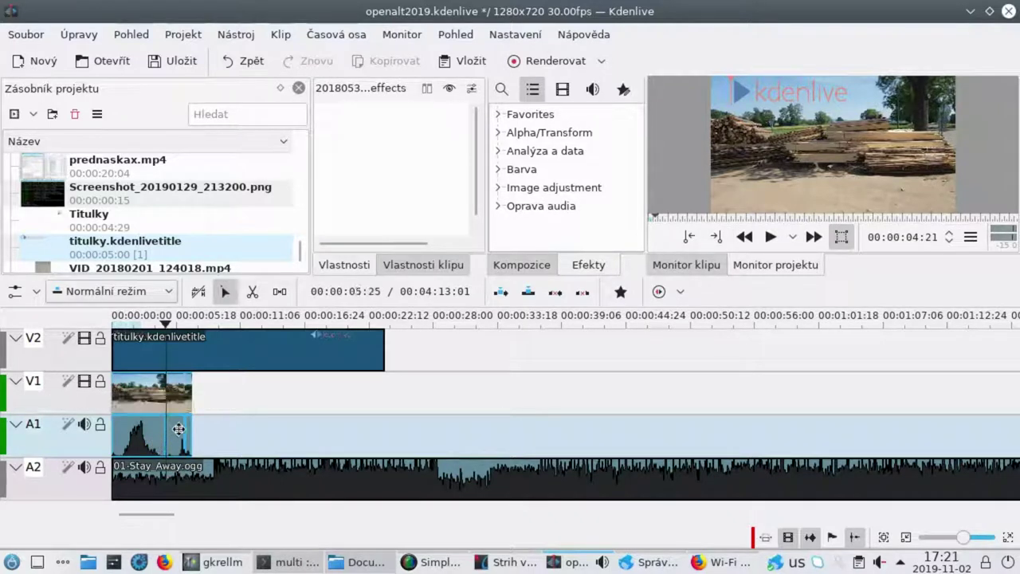
pyautogui.click(134, 443)
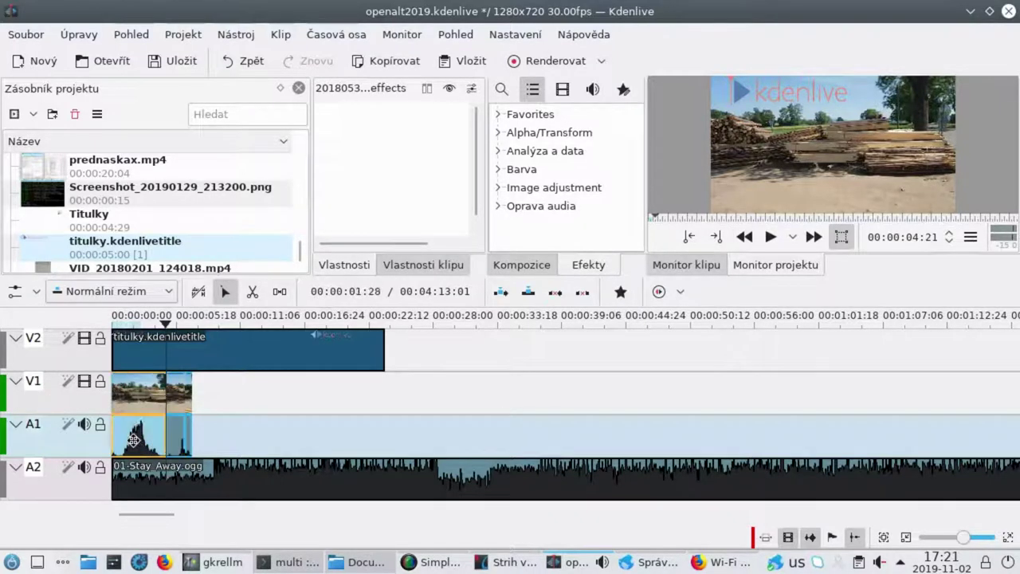
pyautogui.click(174, 398)
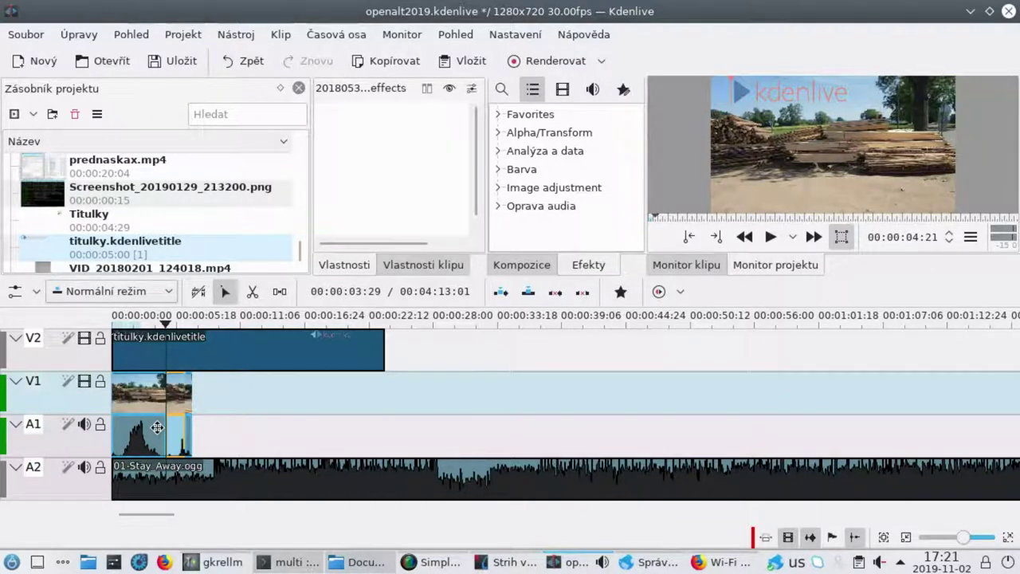
# Step: Swap the last two pieces of the 20180531_095406.mp4 clip, so the short one directly follows the first piece and the longer one closes the sequence
pyautogui.moveTo(179, 391); pyautogui.dragTo(214, 406)
pyautogui.scroll(1, 242, 400)
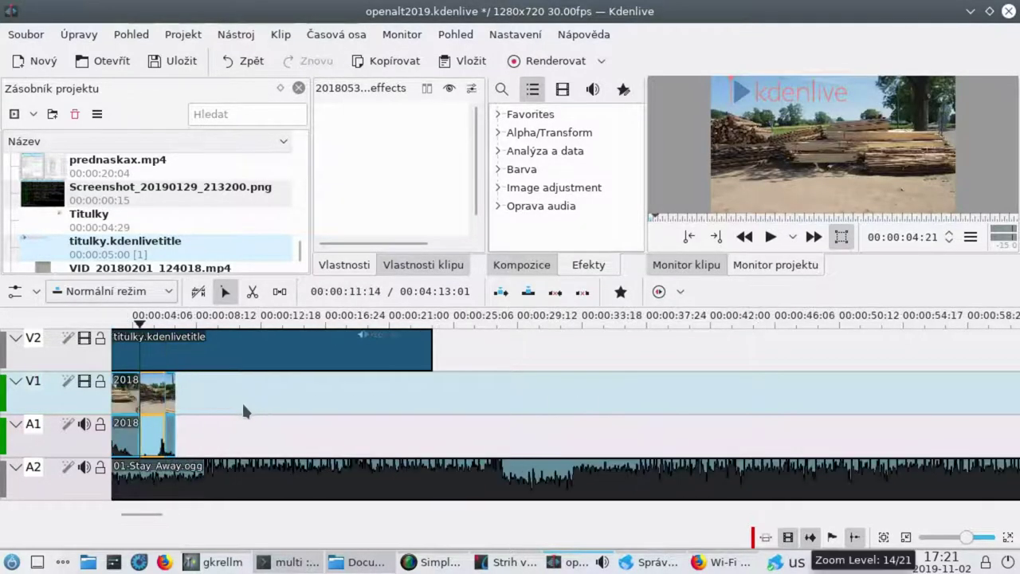
pyautogui.moveTo(166, 392); pyautogui.dragTo(267, 390)
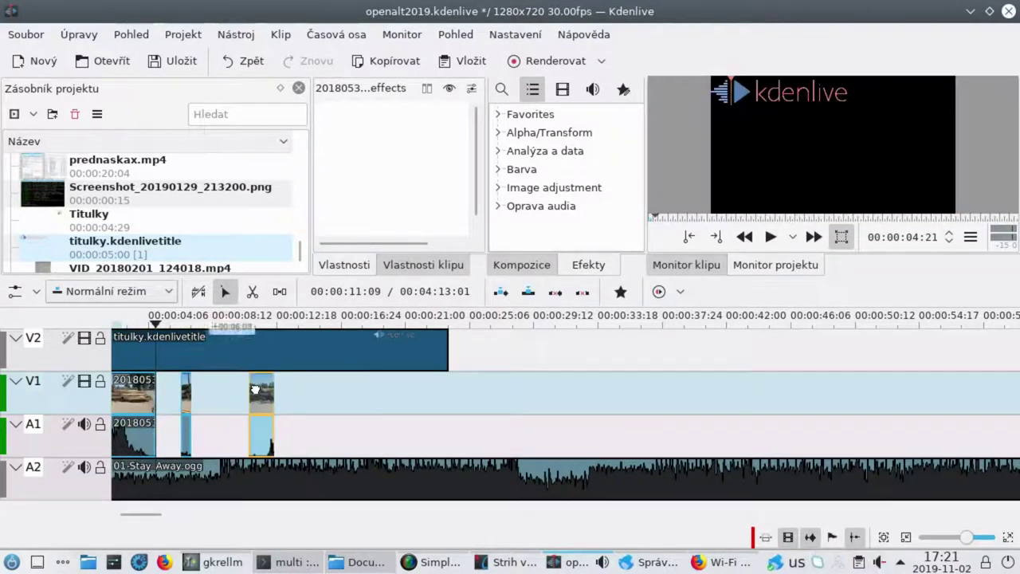
pyautogui.moveTo(189, 396); pyautogui.dragTo(164, 396)
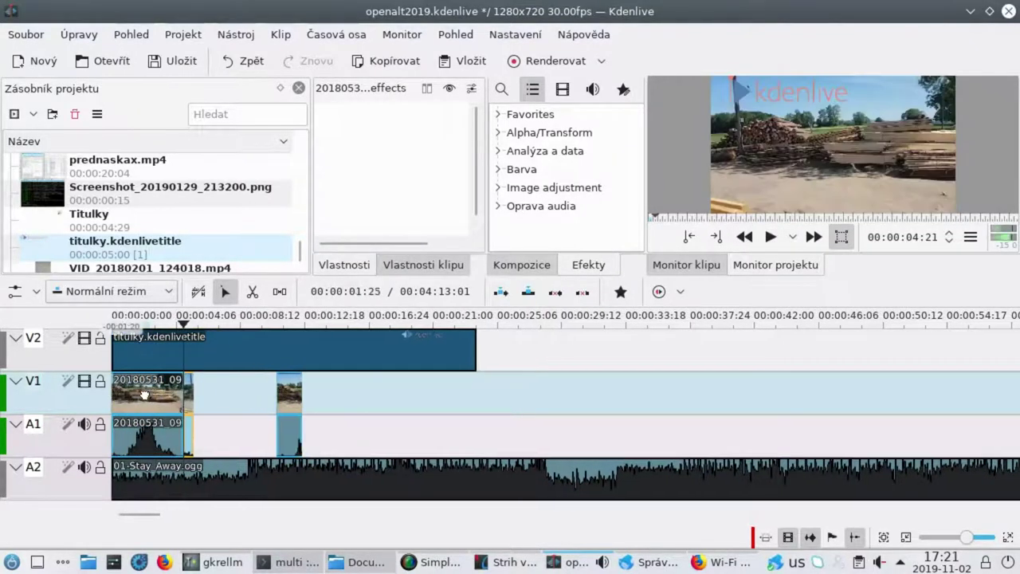
pyautogui.click(283, 393)
pyautogui.moveTo(283, 393); pyautogui.dragTo(198, 393)
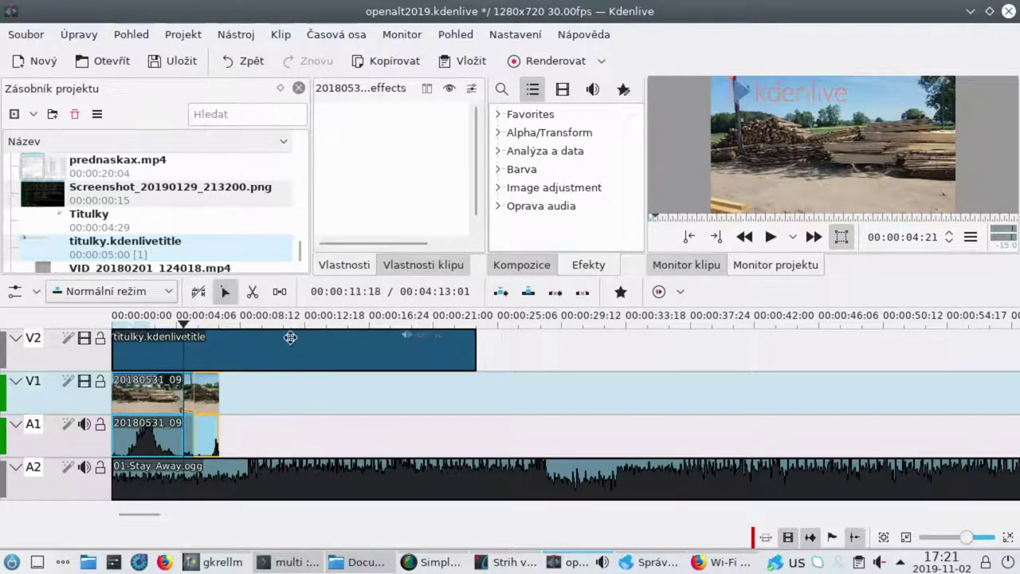
# Step: Insert a new AV track above track V2, leaving its name blank
pyautogui.moveTo(110, 390)
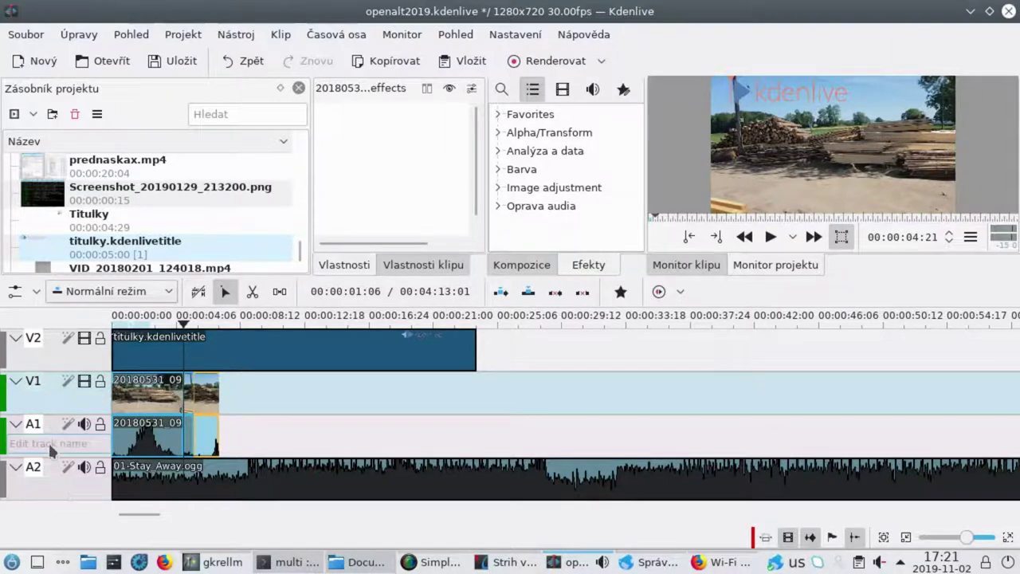
pyautogui.rightClick(52, 360)
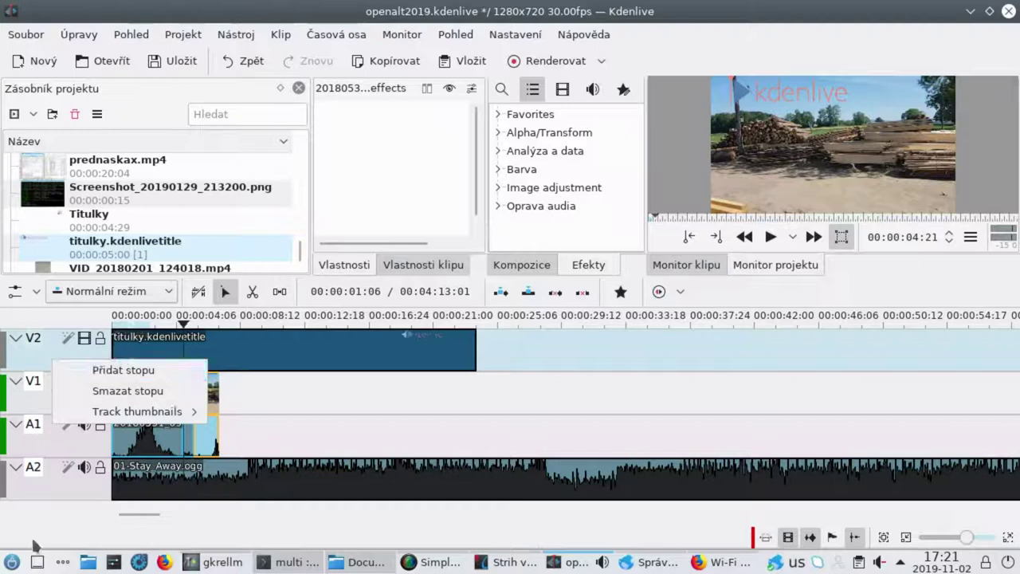
pyautogui.click(103, 371)
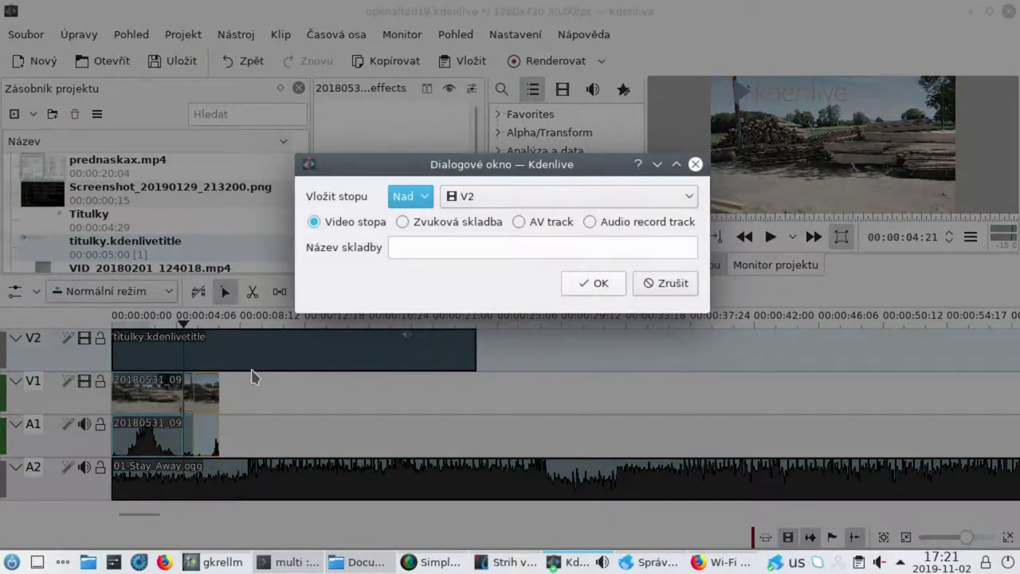
pyautogui.click(530, 221)
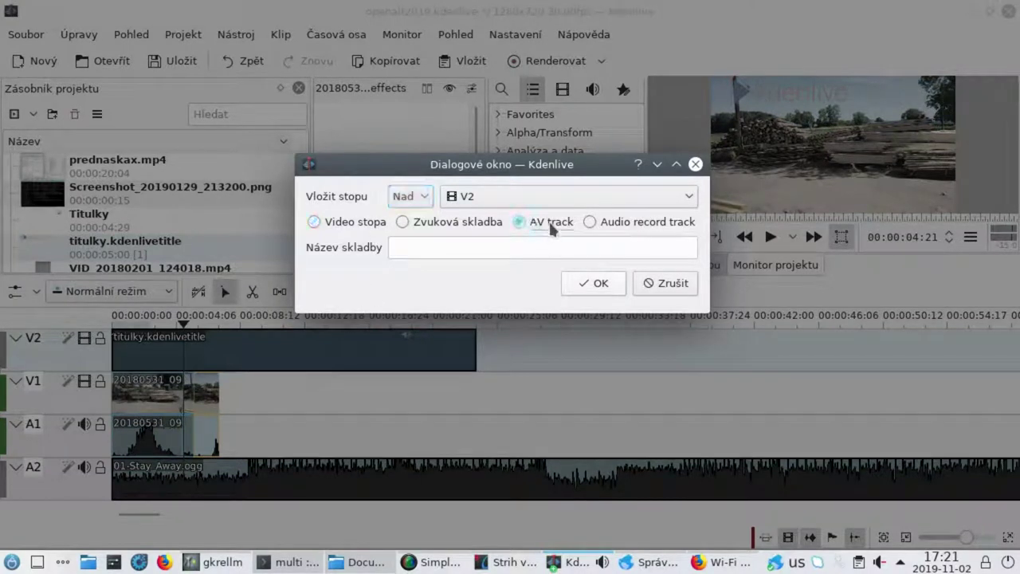
pyautogui.click(594, 283)
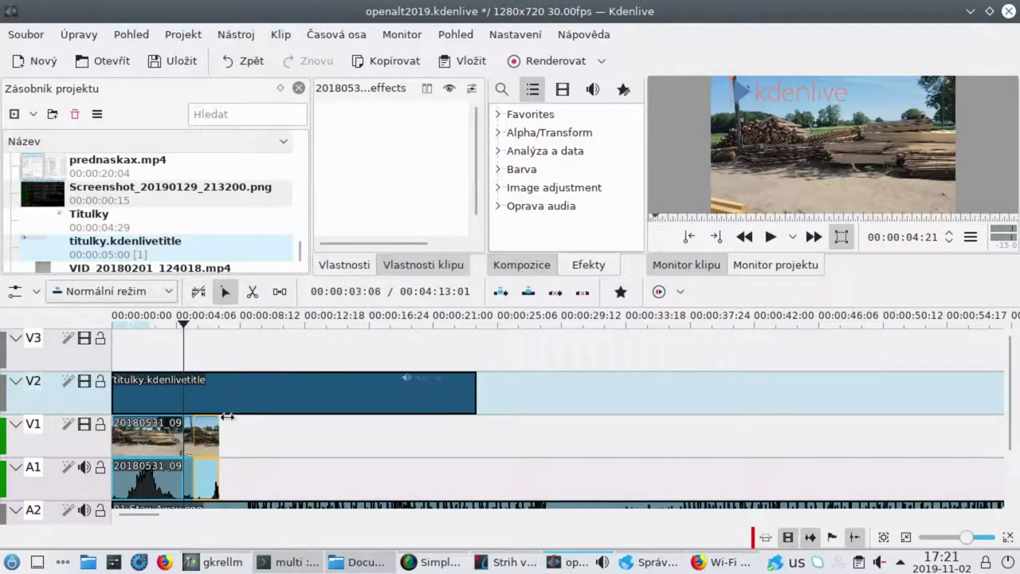
# Step: Give the timeline more height and look through all the video and audio tracks, including the newly added V3 and A3
pyautogui.moveTo(228, 269); pyautogui.dragTo(227, 148)
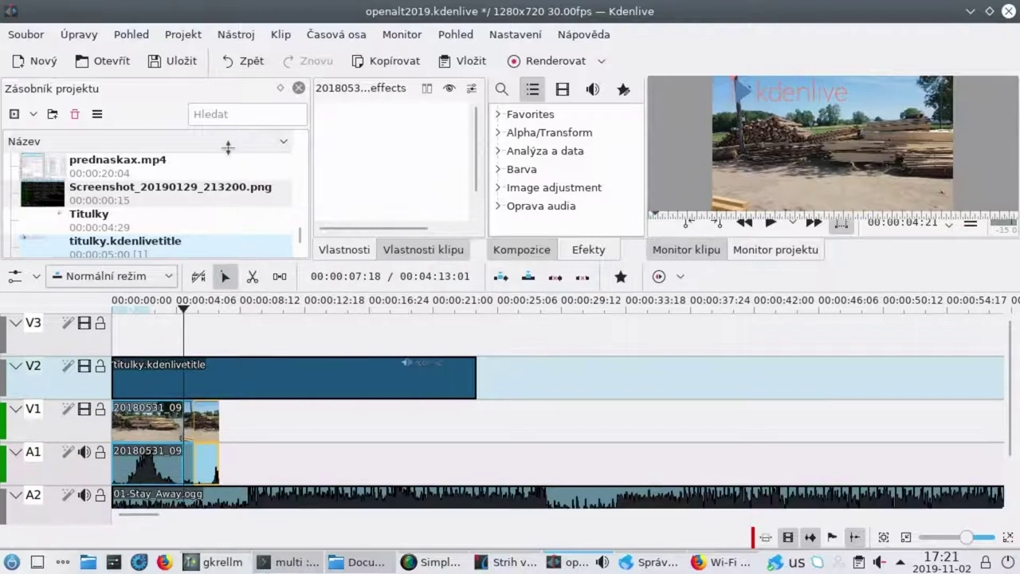
pyautogui.scroll(-1, 1014, 365)
pyautogui.scroll(-2, 1012, 365)
pyautogui.scroll(3, 1010, 364)
pyautogui.scroll(-1, 993, 326)
pyautogui.scroll(2, 992, 391)
pyautogui.scroll(-1, 996, 414)
pyautogui.scroll(-1, 999, 430)
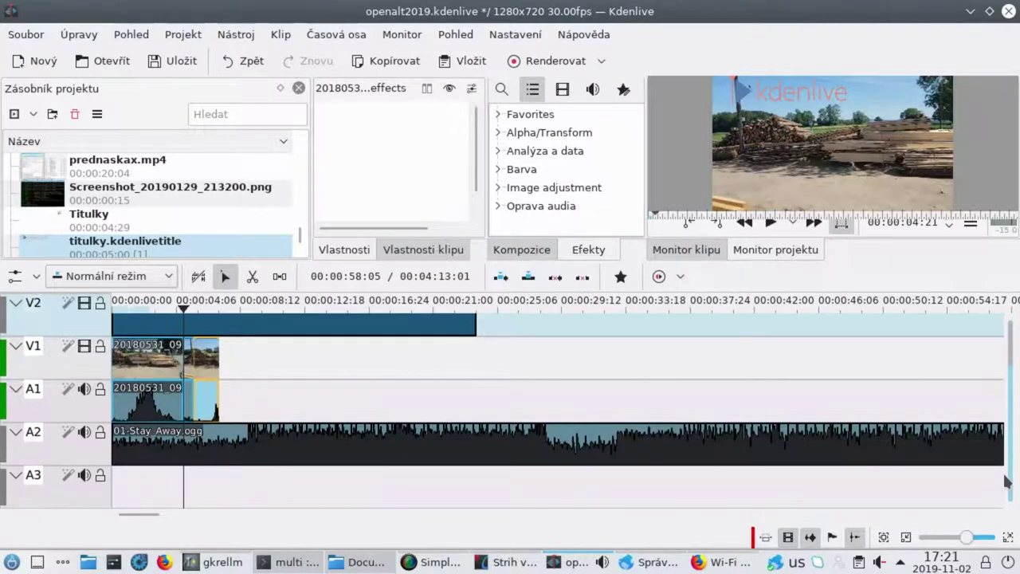
pyautogui.scroll(2, 1004, 341)
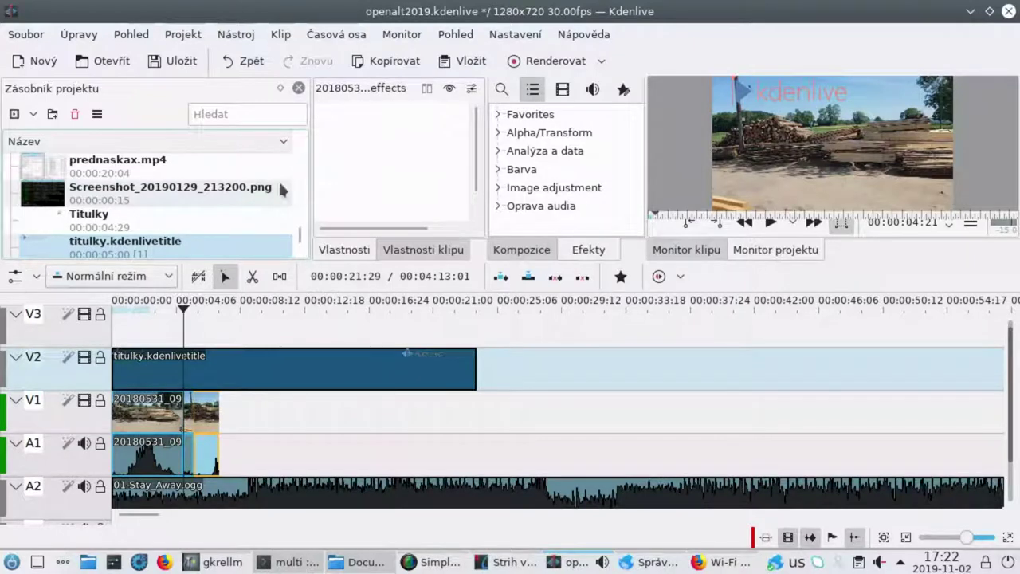
# Step: Place the FHD0007.MOV clip from the project bin on track V3, a little past the end of the title
pyautogui.moveTo(300, 239); pyautogui.dragTo(302, 252)
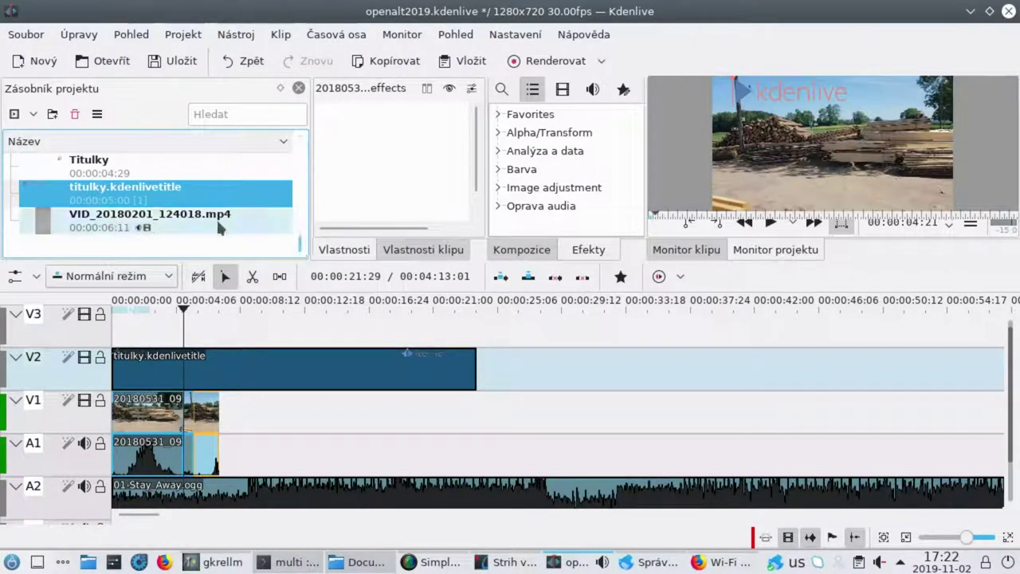
pyautogui.scroll(3, 255, 218)
pyautogui.scroll(1, 236, 218)
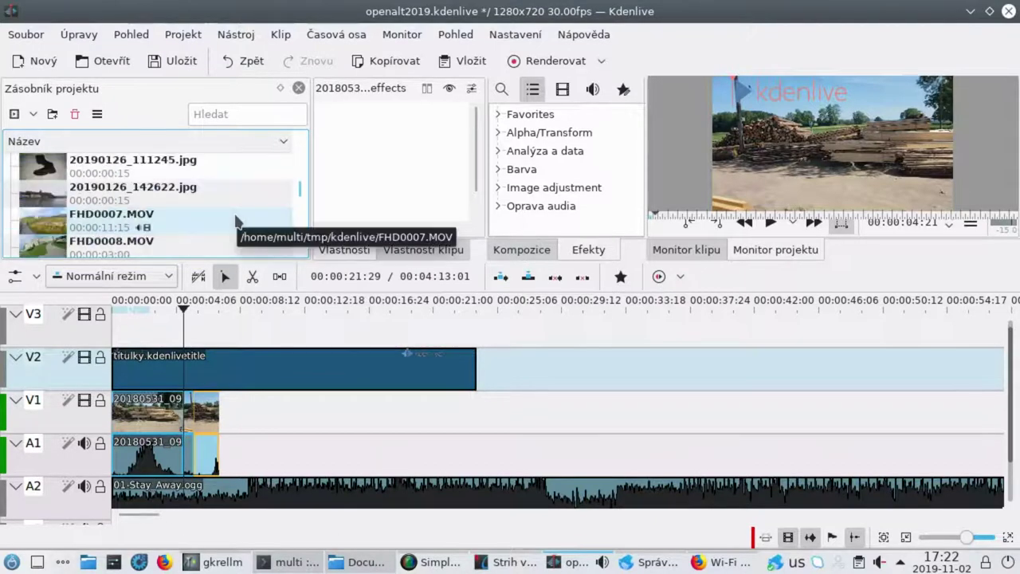
pyautogui.moveTo(115, 231); pyautogui.dragTo(635, 349)
# Step: Select the FHD0007.MOV clip and examine how its video and audio parts are placed on tracks V3 and A3
pyautogui.moveTo(1011, 382)
pyautogui.mouseDown()
pyautogui.moveTo(1008, 449)
pyautogui.moveTo(998, 391)
pyautogui.mouseUp()
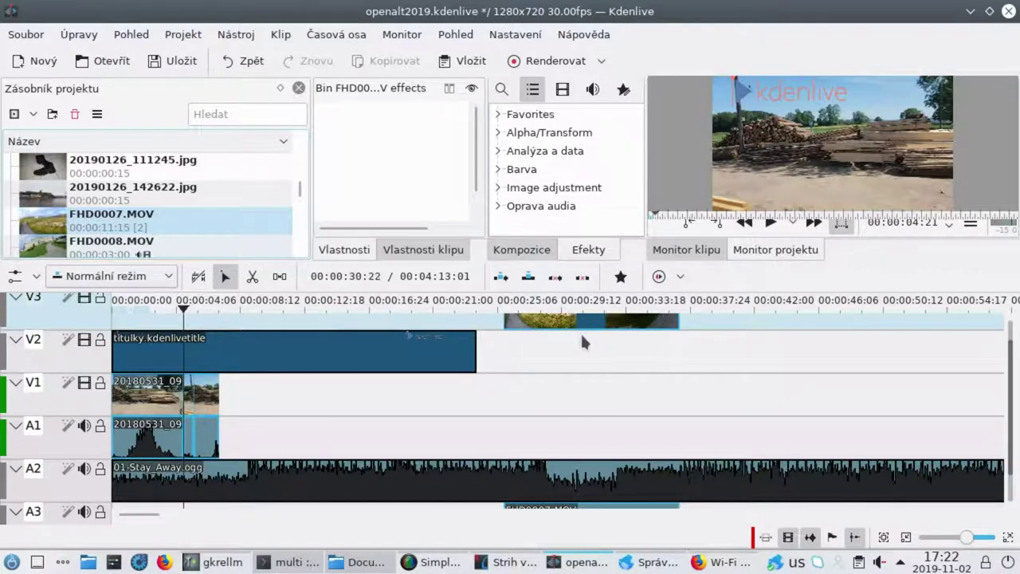
pyautogui.scroll(-3, 580, 332)
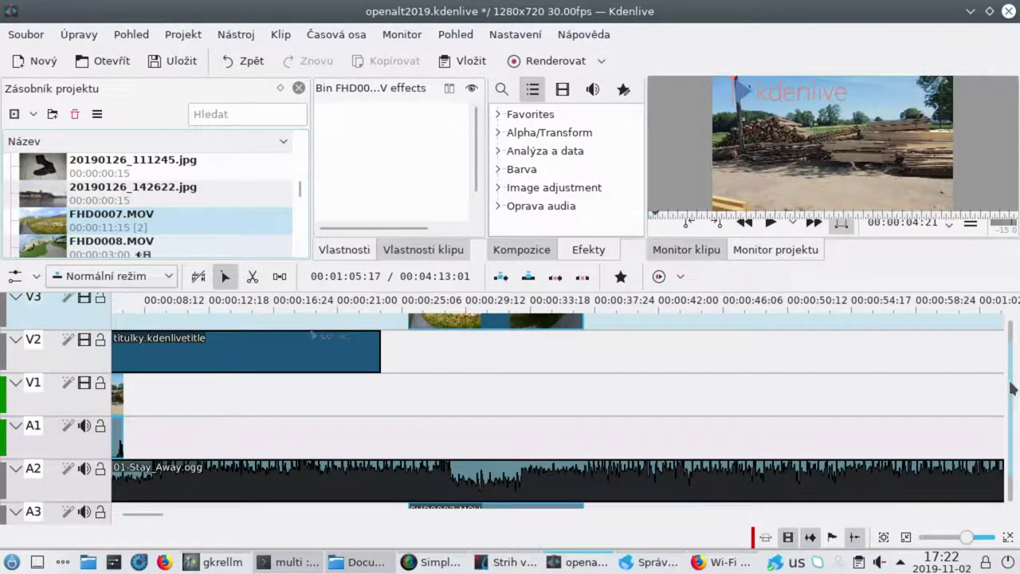
pyautogui.click(468, 502)
pyautogui.scroll(3, 606, 442)
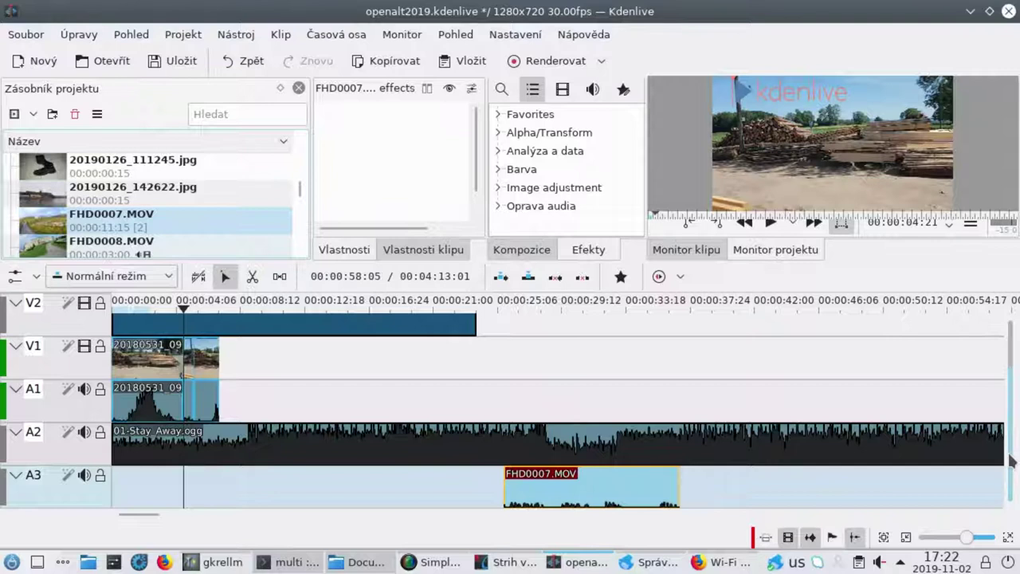
pyautogui.scroll(2, 1011, 460)
pyautogui.scroll(-3, 1010, 414)
pyautogui.scroll(3, 1010, 430)
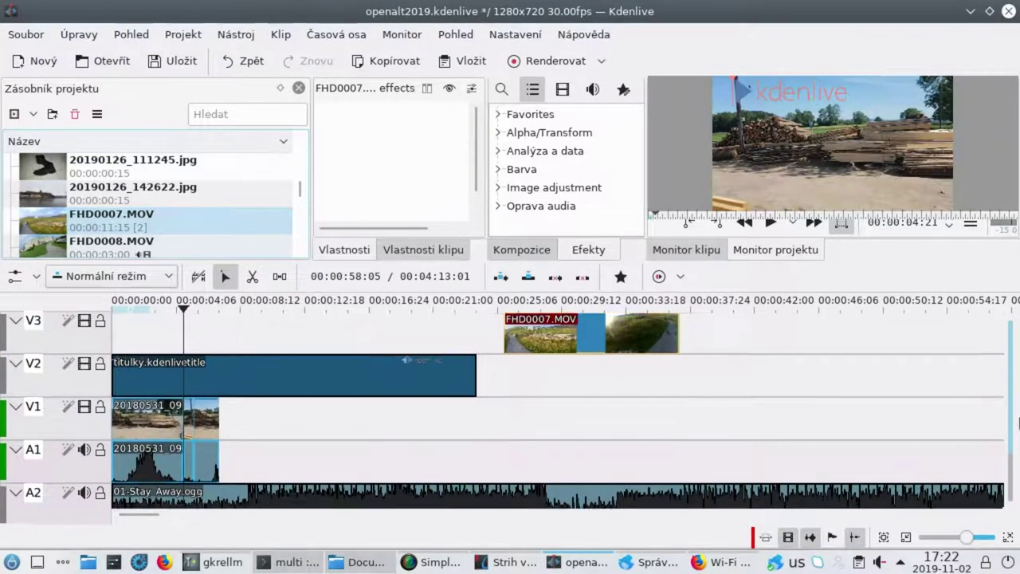
pyautogui.scroll(-2, 1014, 389)
pyautogui.scroll(2, 1013, 446)
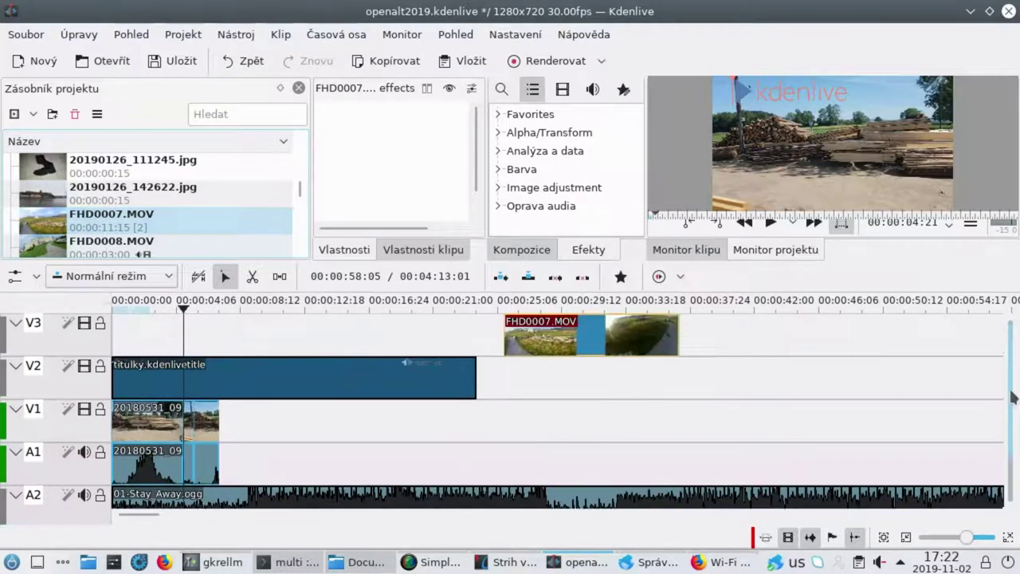
pyautogui.scroll(-2, 1011, 398)
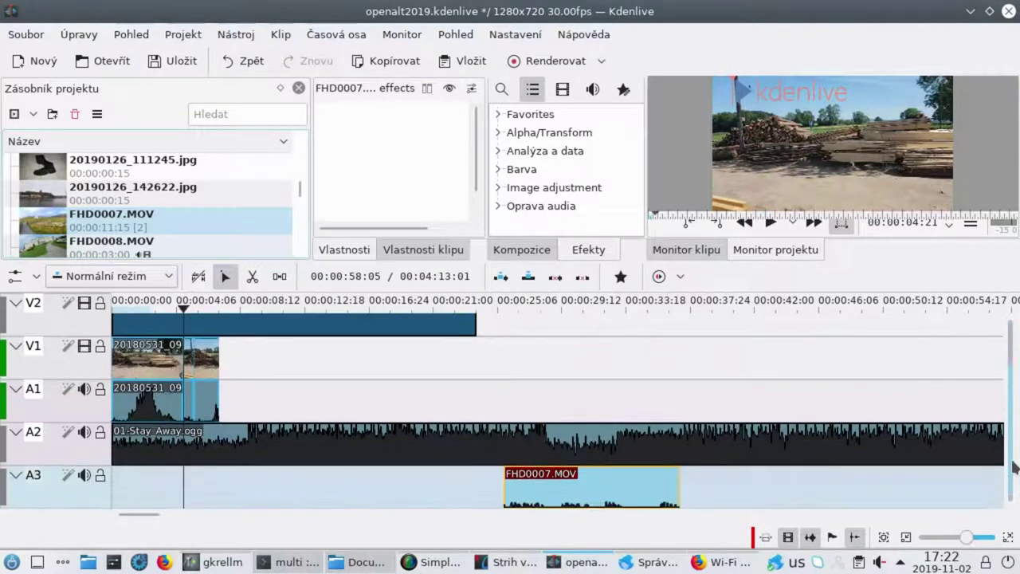
# Step: Ungroup the FHD0007.MOV video and audio and move the audio part from track A3 to track A1
pyautogui.rightClick(624, 488)
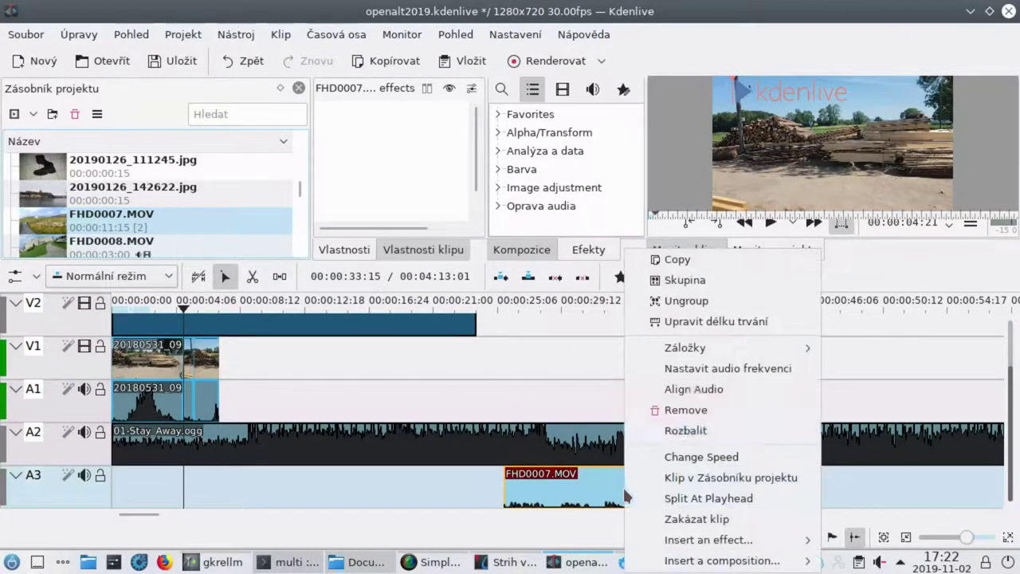
pyautogui.click(736, 301)
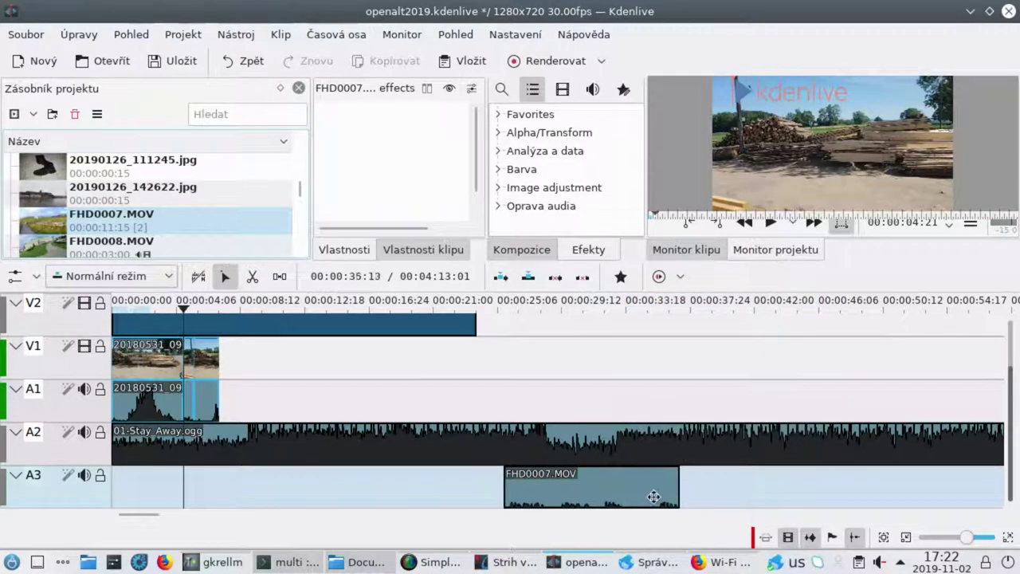
pyautogui.scroll(2, 1008, 409)
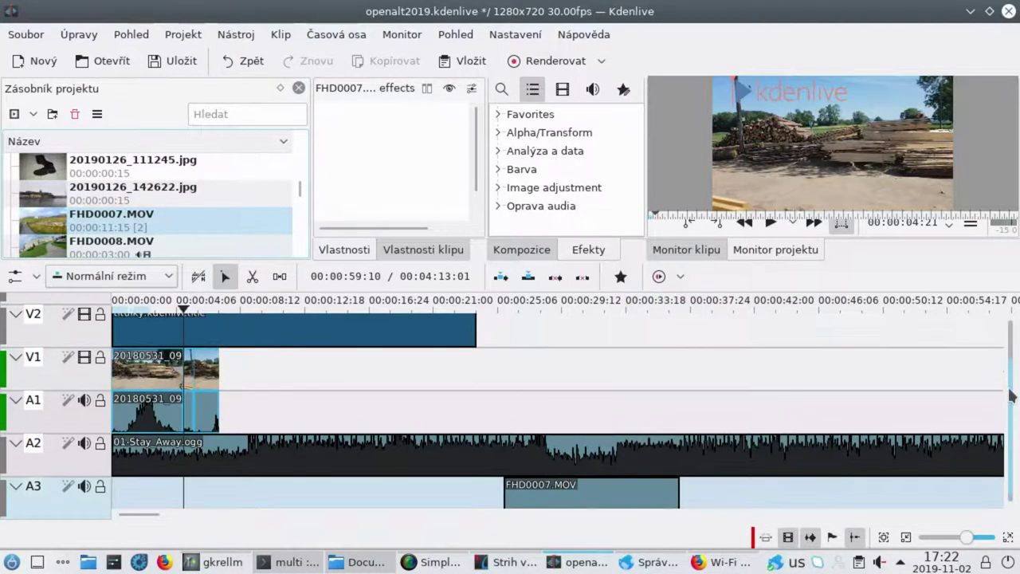
pyautogui.moveTo(617, 501); pyautogui.dragTo(470, 424)
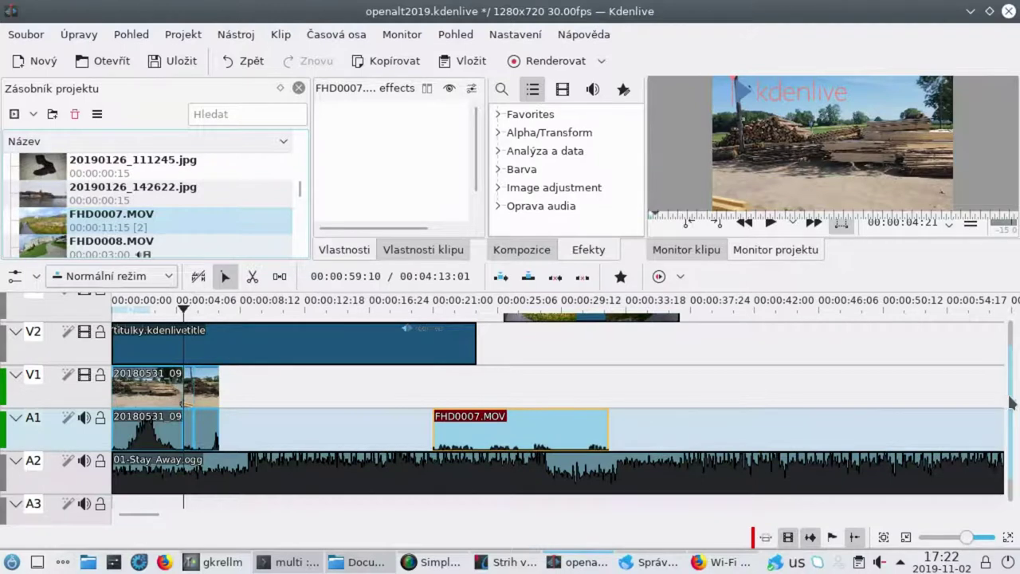
# Step: Delete the separated FHD0007.MOV audio part from track A1
pyautogui.scroll(1, 1014, 402)
pyautogui.moveTo(542, 473); pyautogui.dragTo(661, 398)
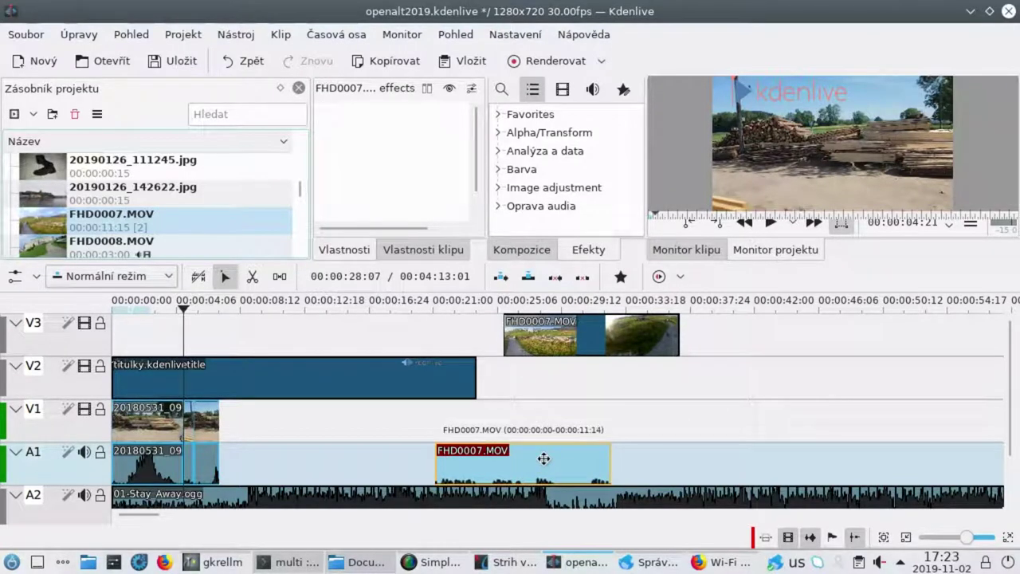
pyautogui.press('Delete')
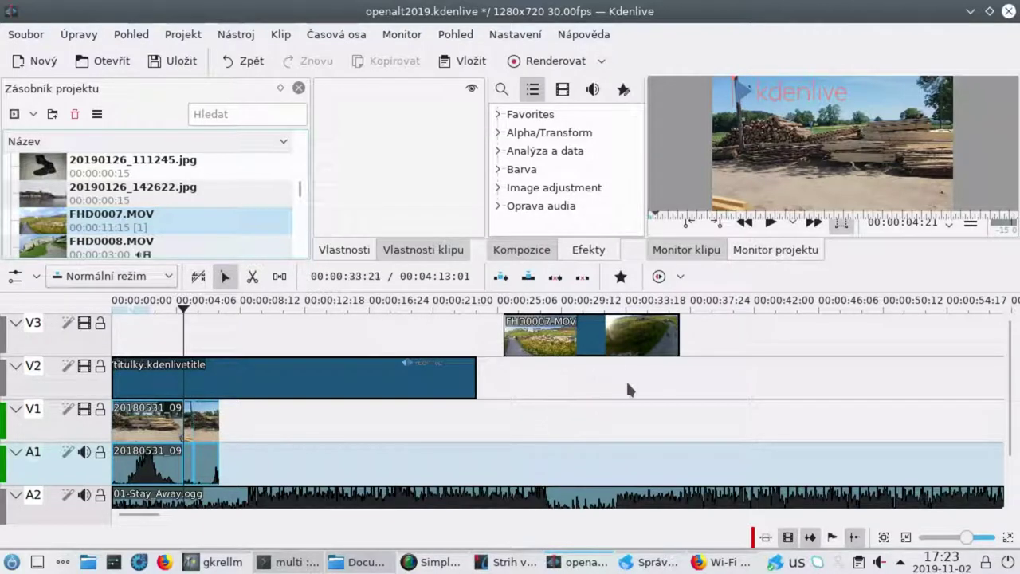
# Step: Move the FHD0007.MOV clip slightly earlier on track V3 and place the last 20180531_095406.mp4 piece on V1 exactly at its end
pyautogui.click(599, 390)
pyautogui.moveTo(587, 387); pyautogui.dragTo(522, 390)
pyautogui.click(599, 388)
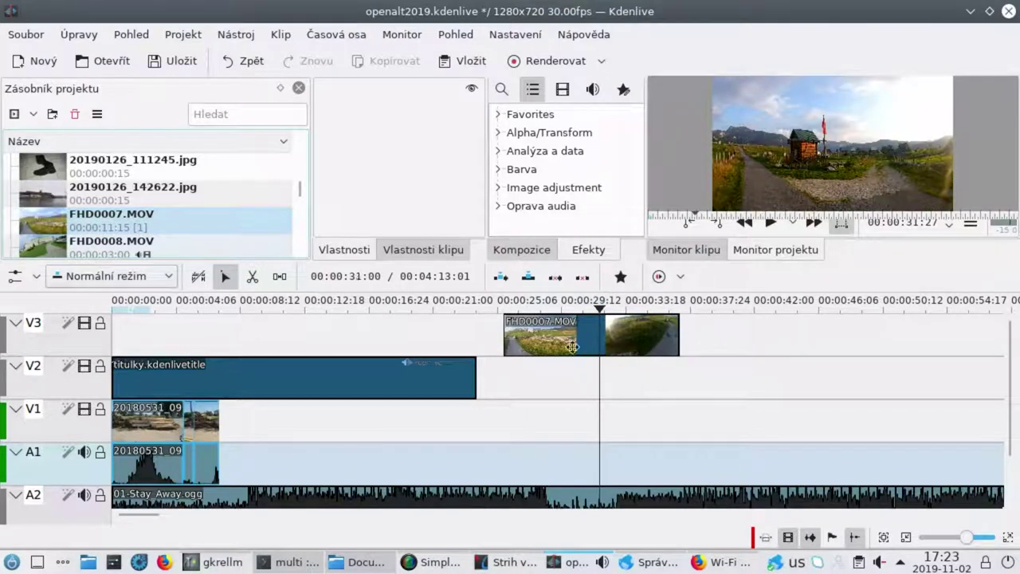
pyautogui.moveTo(564, 342); pyautogui.dragTo(545, 341)
pyautogui.moveTo(203, 423); pyautogui.dragTo(666, 424)
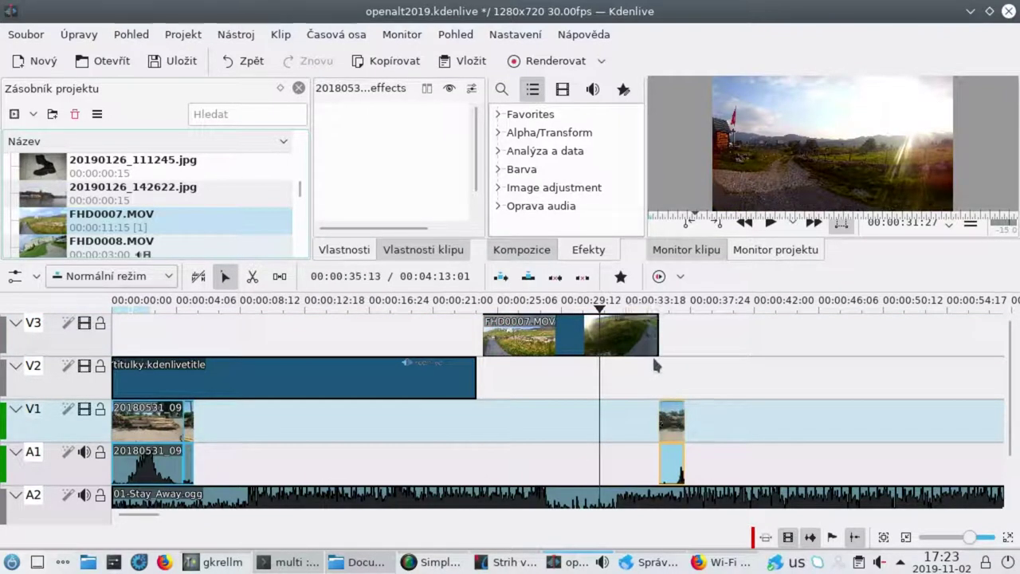
# Step: Add a Wipe composition at the end of FHD0007.MOV and move the 20180531_095406.mp4 piece back to start where the wipe begins
pyautogui.scroll(3, 655, 360)
pyautogui.scroll(1, 654, 356)
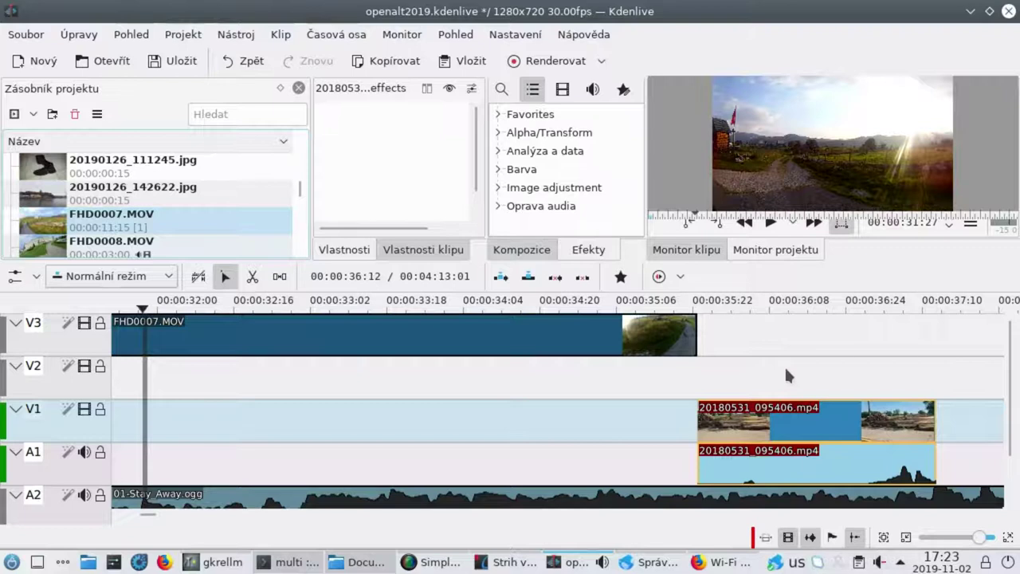
pyautogui.click(683, 356)
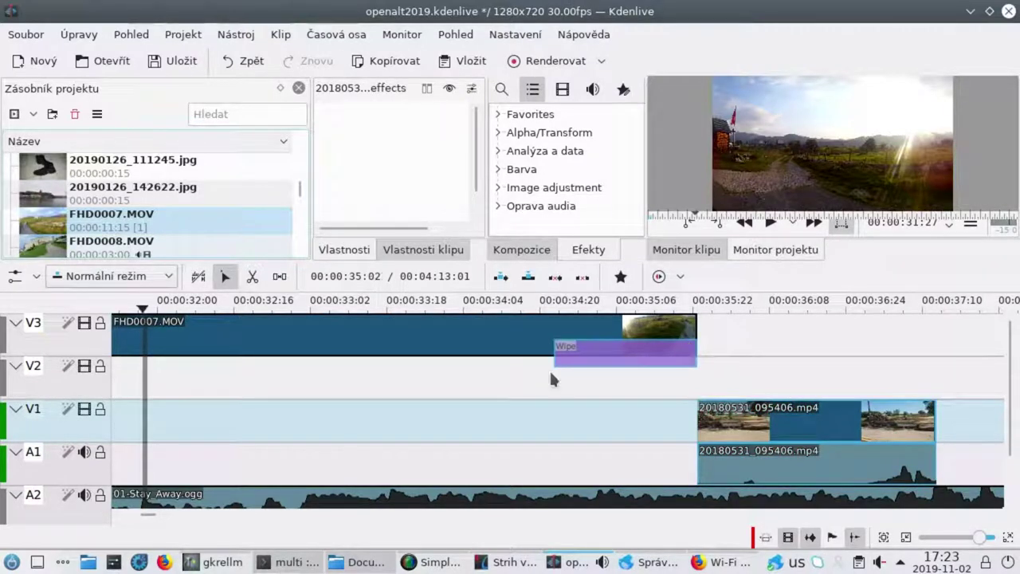
pyautogui.moveTo(813, 422); pyautogui.dragTo(654, 426)
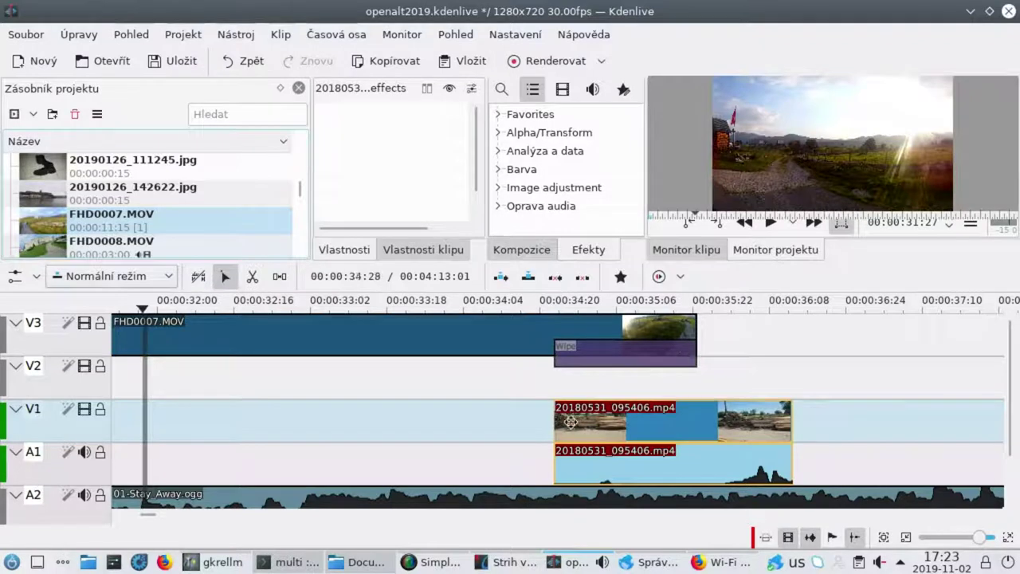
# Step: Play back the transition from FHD0007.MOV to the 20180531_095406.mp4 piece and delete the Wipe composition
pyautogui.click(538, 413)
pyautogui.press('space')
pyautogui.click(513, 415)
pyautogui.press('space')
pyautogui.click(658, 358)
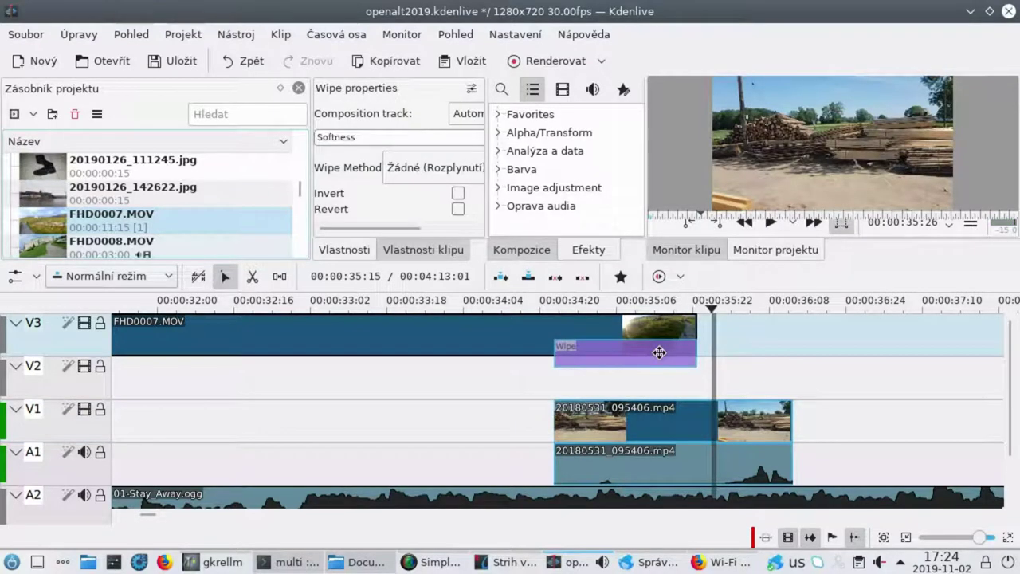
pyautogui.press('Delete')
pyautogui.rightClick(682, 358)
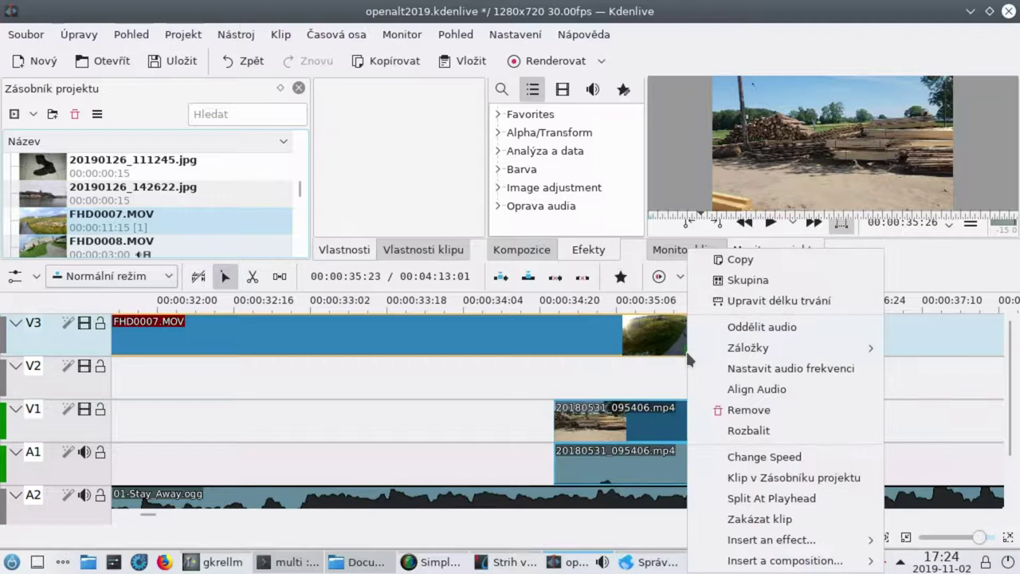
pyautogui.moveTo(781, 548)
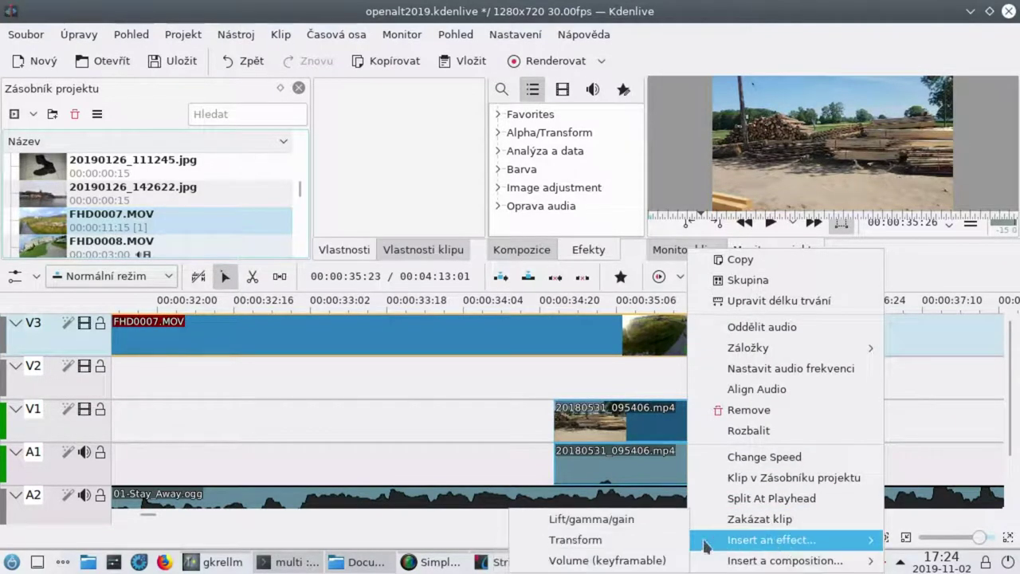
pyautogui.click(541, 368)
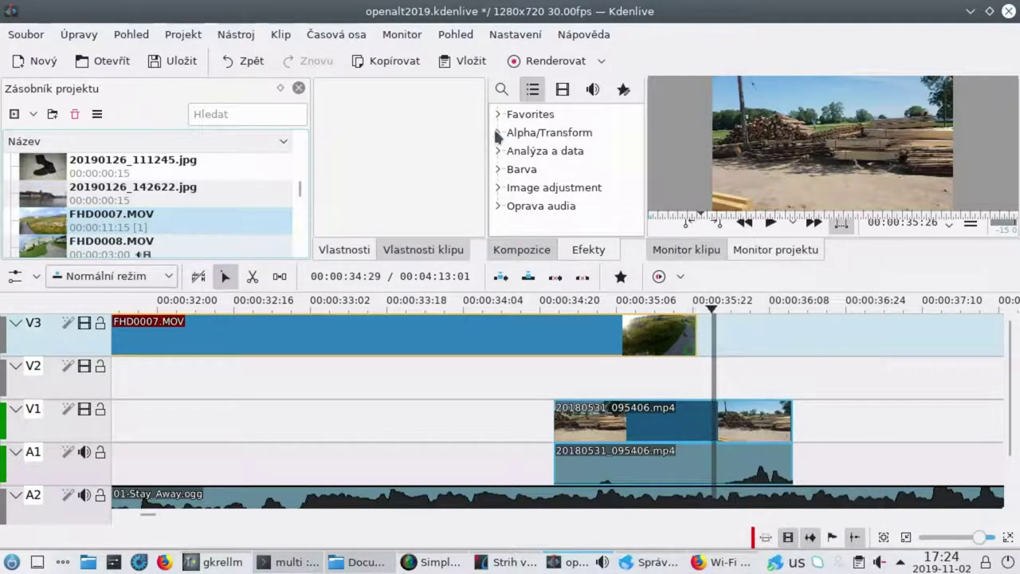
# Step: Widen the effects list, limit it to video effects and browse the Pohyb, Analýza a data and Barva categories
pyautogui.moveTo(485, 139); pyautogui.dragTo(375, 138)
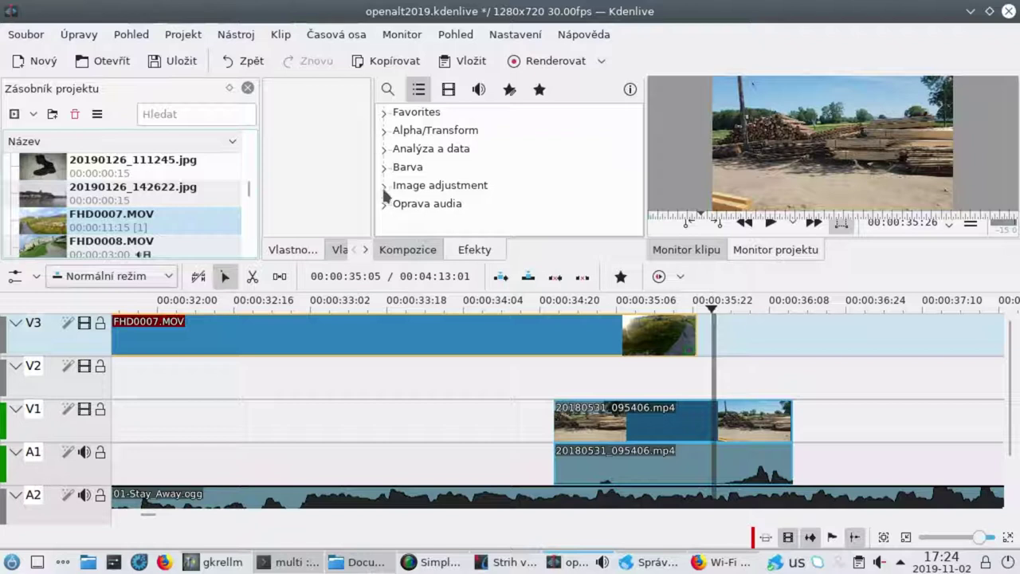
pyautogui.click(447, 89)
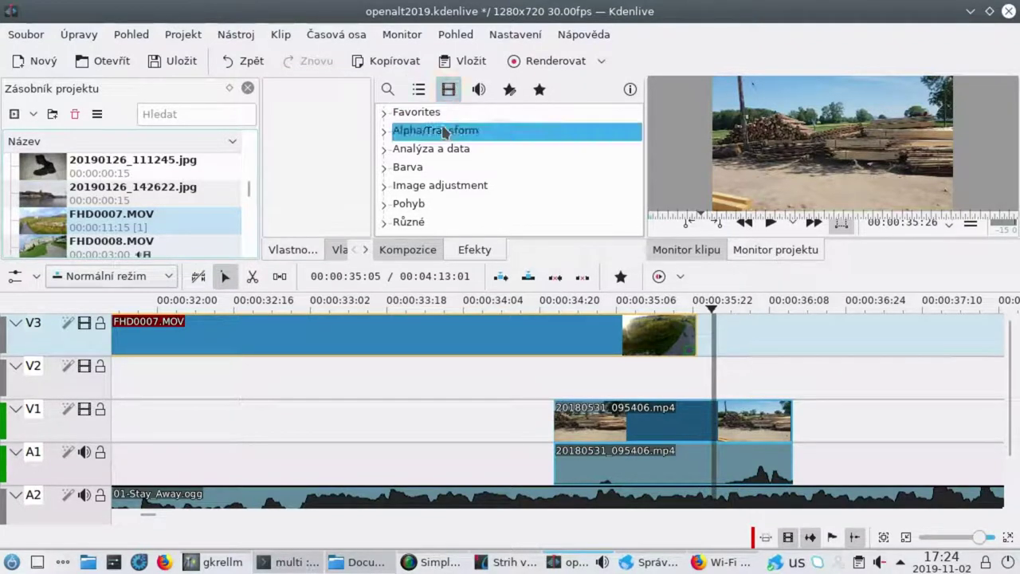
pyautogui.click(384, 203)
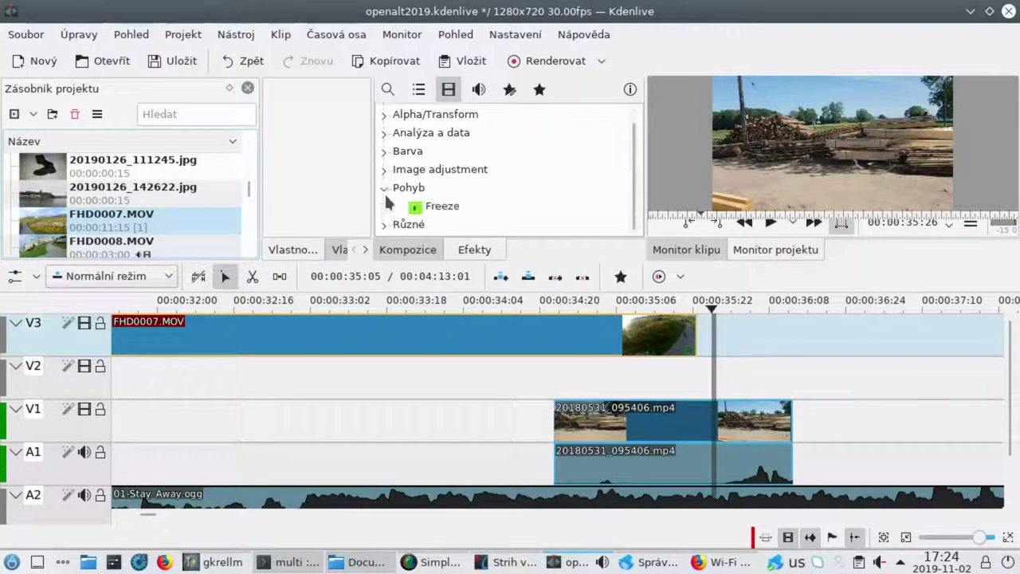
pyautogui.scroll(1, 383, 174)
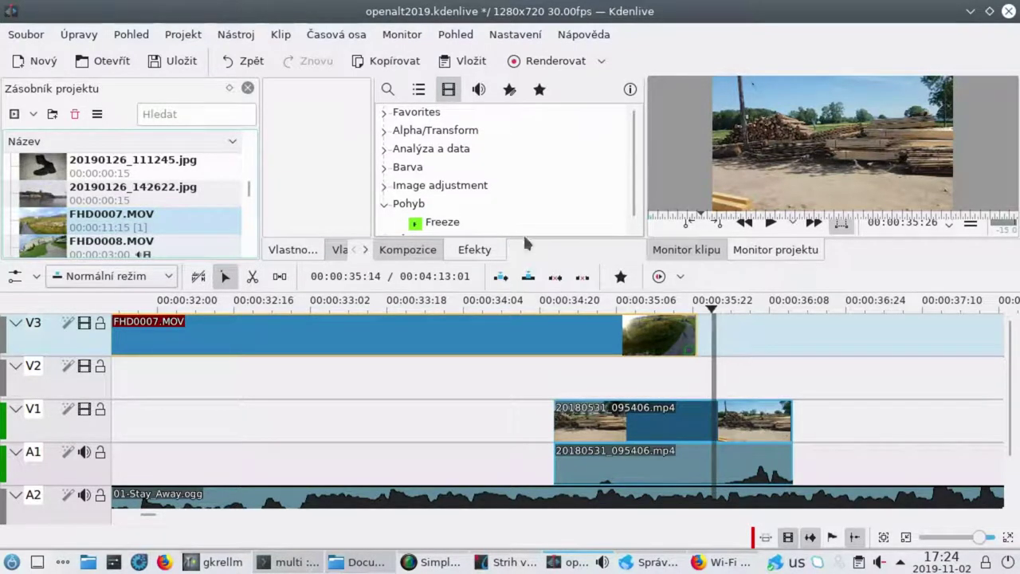
pyautogui.click(383, 149)
pyautogui.scroll(2, 384, 149)
pyautogui.click(383, 149)
pyautogui.scroll(-1, 383, 160)
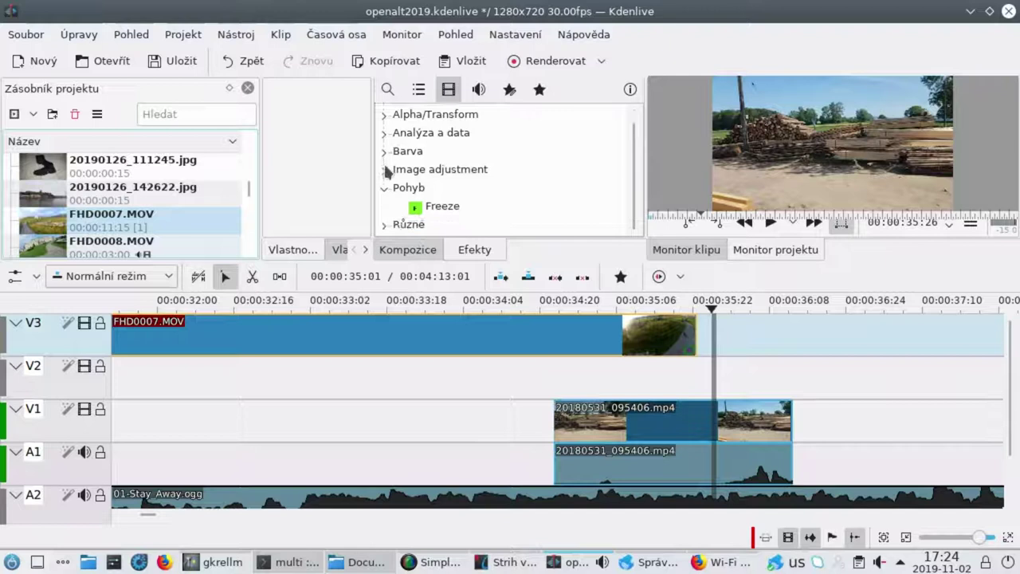
pyautogui.click(384, 169)
pyautogui.scroll(1, 383, 168)
pyautogui.click(383, 167)
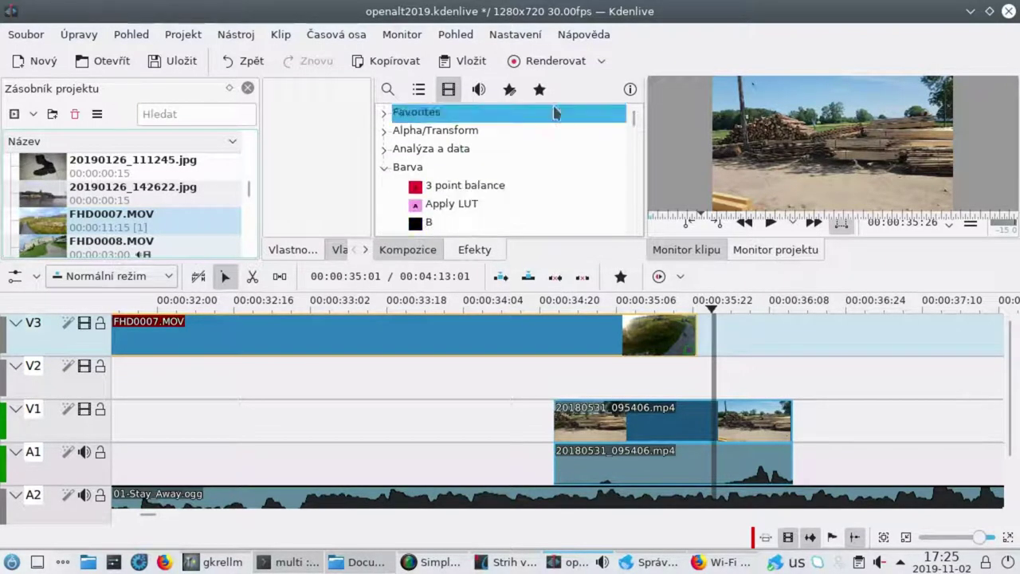
# Step: Search the video effects for "rot"
pyautogui.click(387, 89)
pyautogui.write('ror')
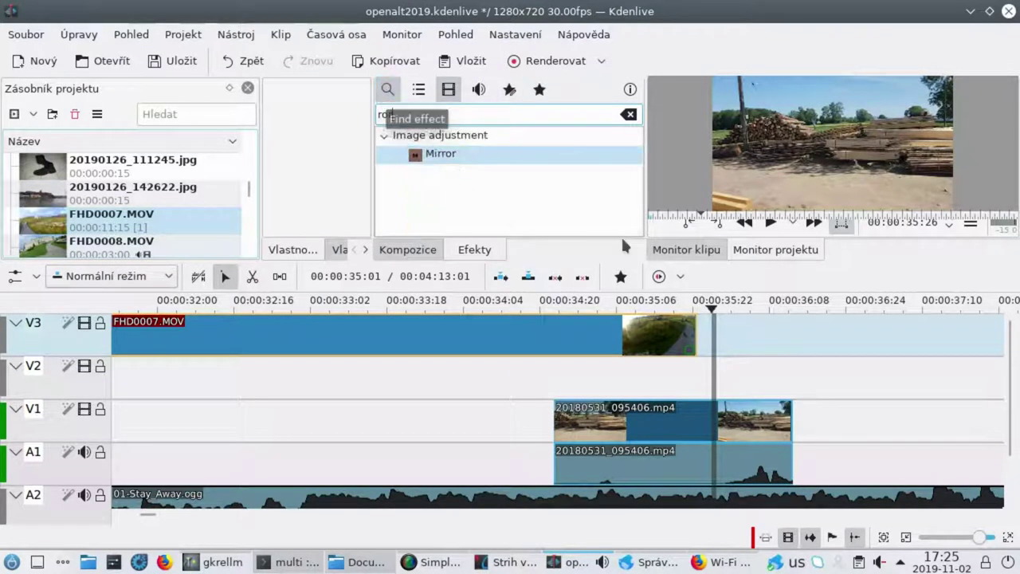
pyautogui.press('BackSpace')
pyautogui.write('t')
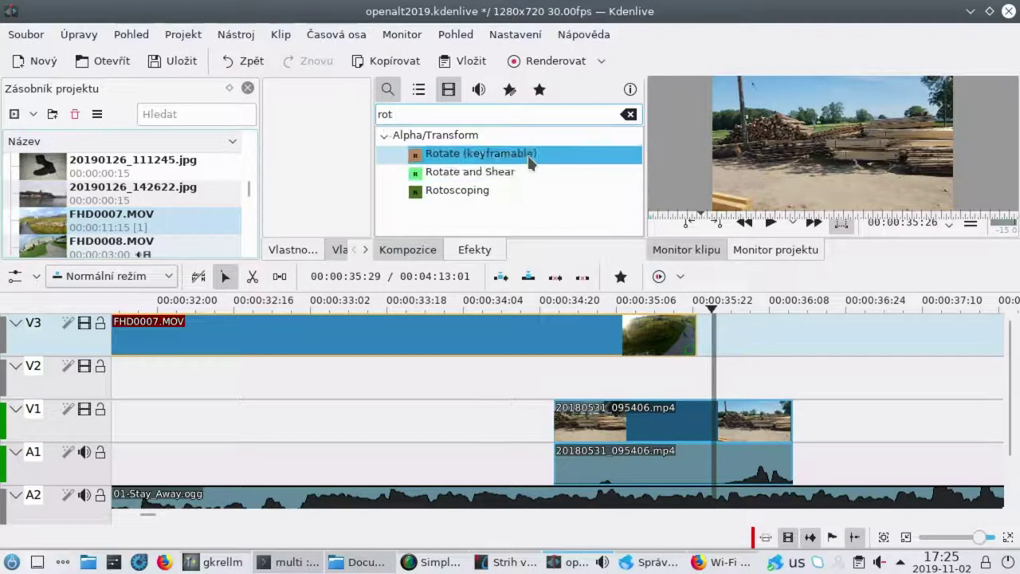
# Step: Add the Rotate (keyframable) effect to the 20180531_095406.mp4 clip on V1 and play back its overlap with FHD0007.MOV
pyautogui.click(763, 422)
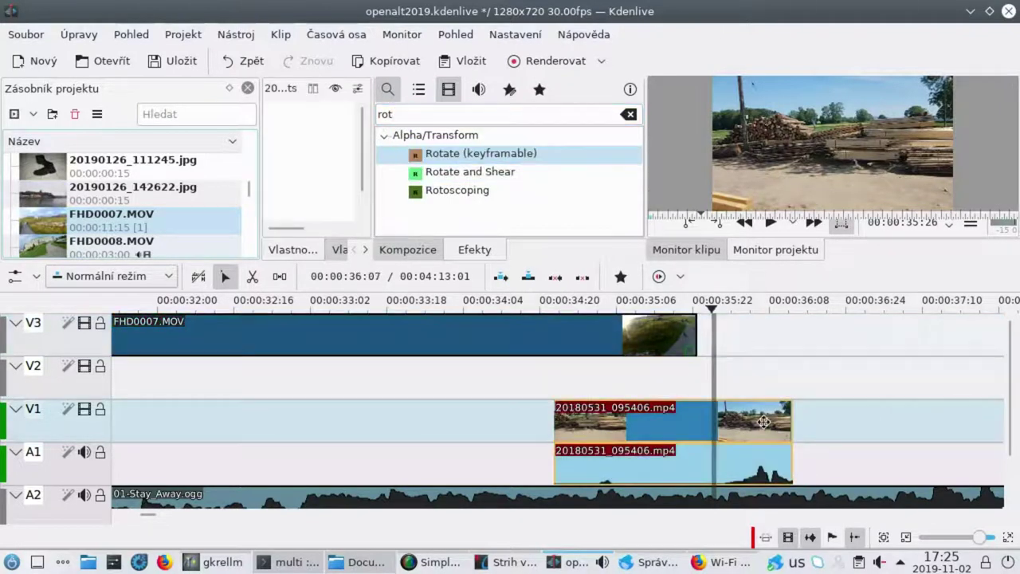
pyautogui.doubleClick(478, 154)
pyautogui.click(585, 375)
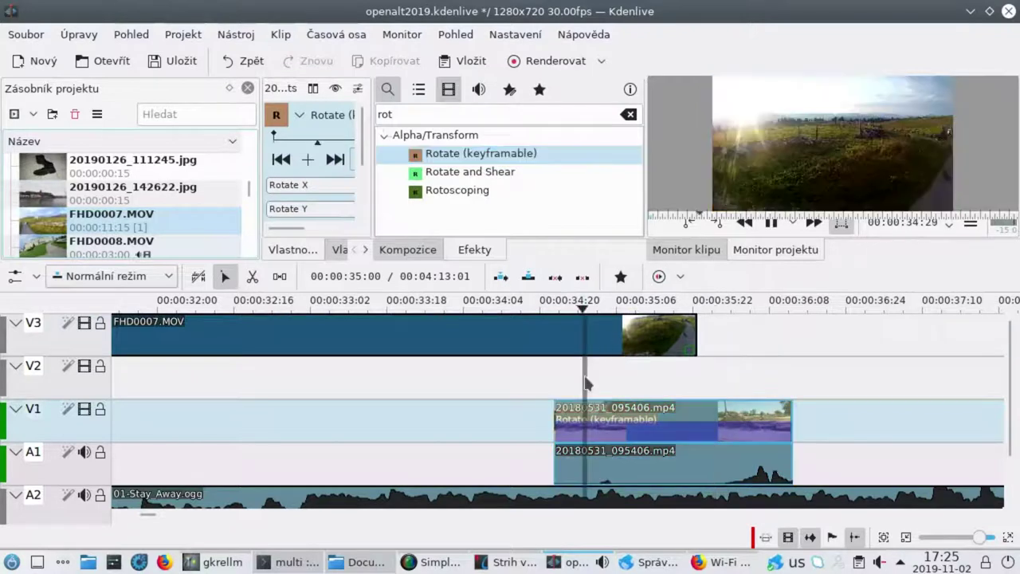
pyautogui.click(585, 381)
pyautogui.click(552, 398)
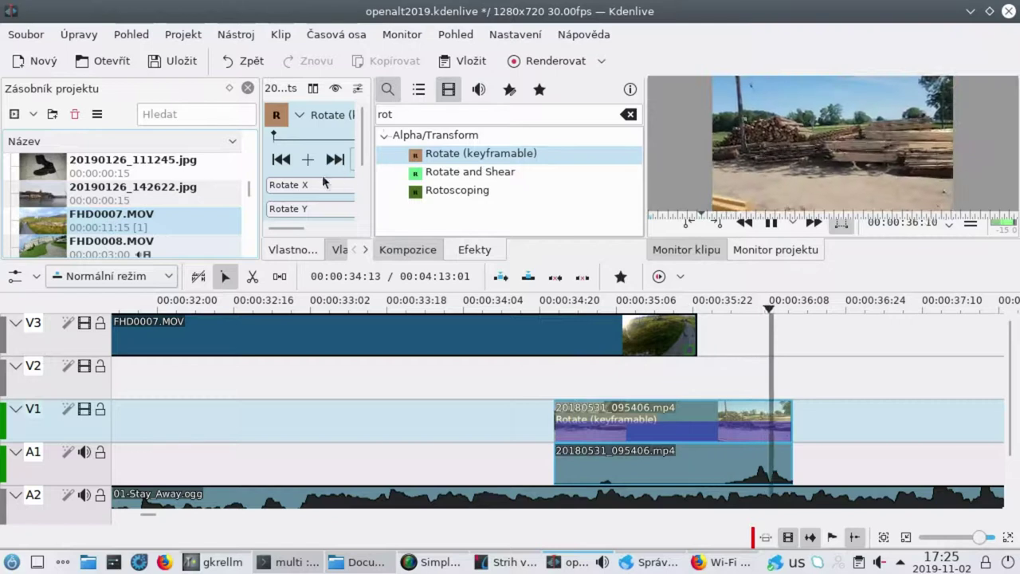
# Step: Widen the clip properties area by narrowing the effects list and the project bin
pyautogui.moveTo(373, 182); pyautogui.dragTo(529, 186)
pyautogui.moveTo(256, 187); pyautogui.dragTo(203, 190)
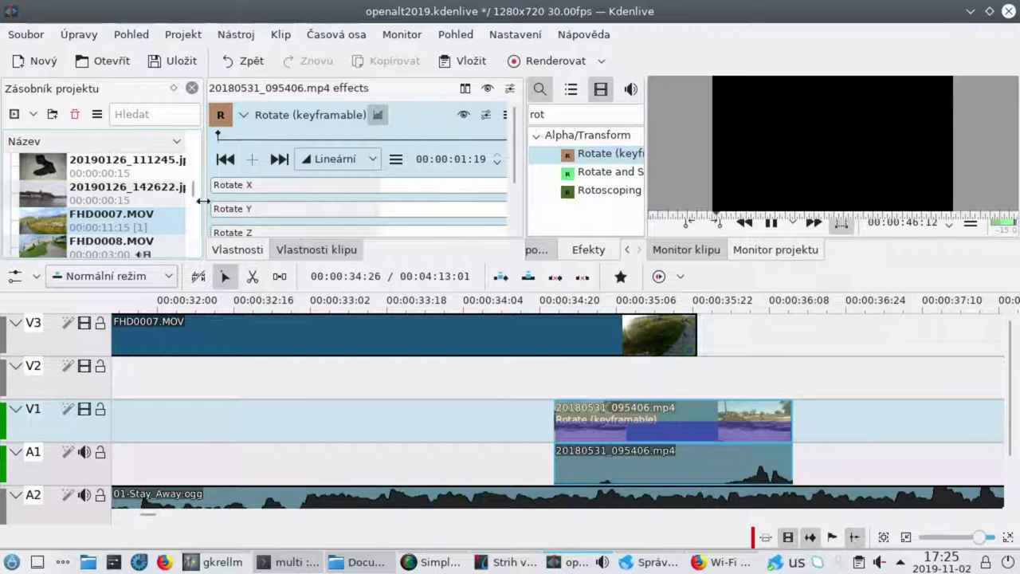
pyautogui.moveTo(204, 201); pyautogui.dragTo(152, 200)
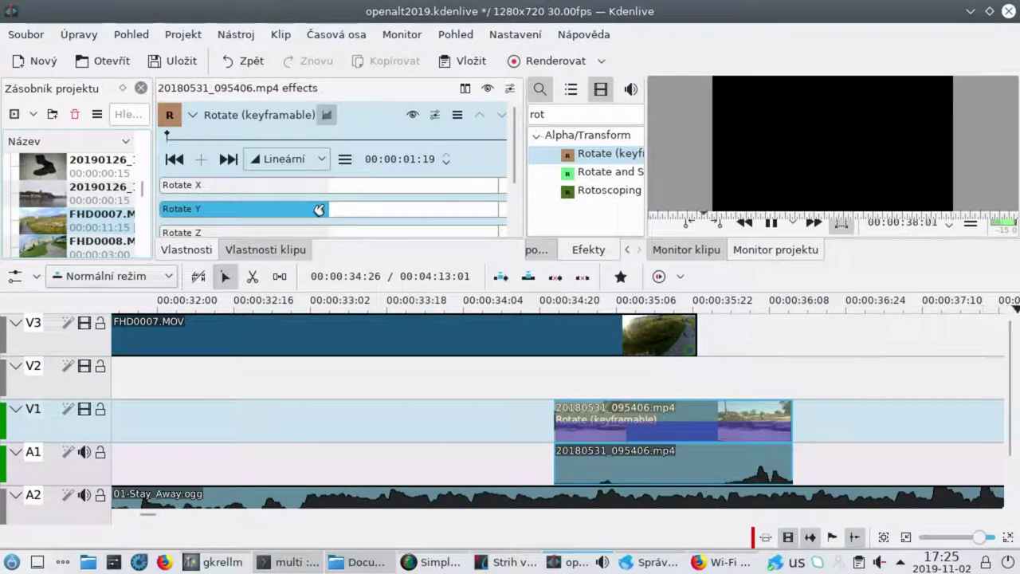
# Step: Move the 20180531_095406.mp4 clip on V1 to start at the end of FHD0007.MOV and play back the cut
pyautogui.click(551, 428)
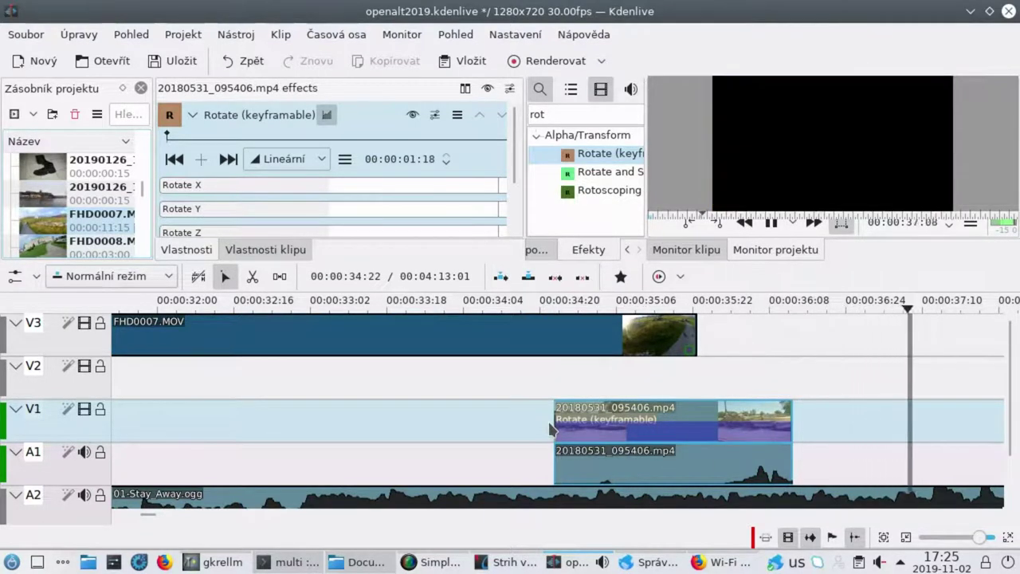
pyautogui.click(551, 428)
pyautogui.moveTo(762, 419); pyautogui.dragTo(906, 415)
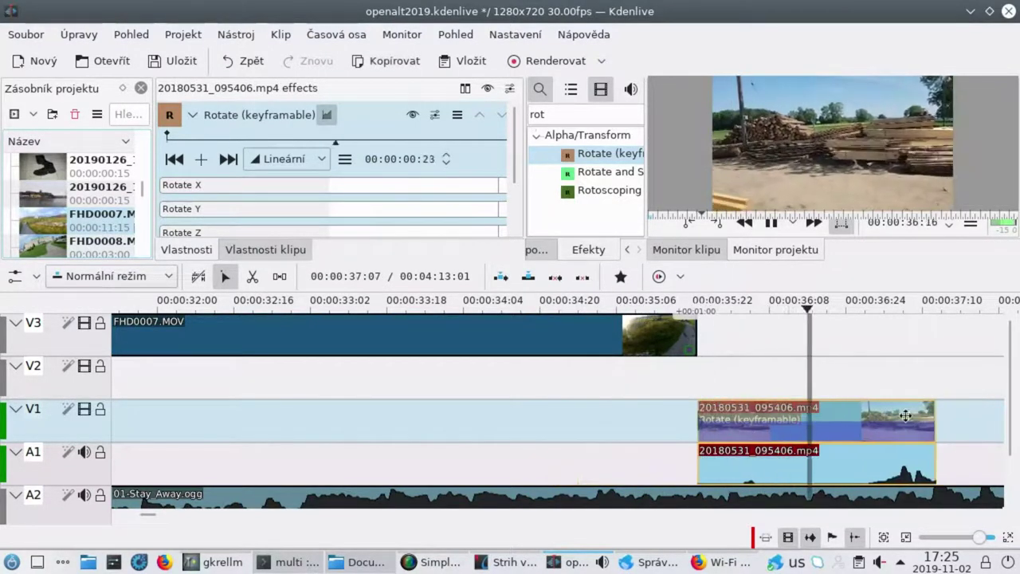
pyautogui.click(676, 435)
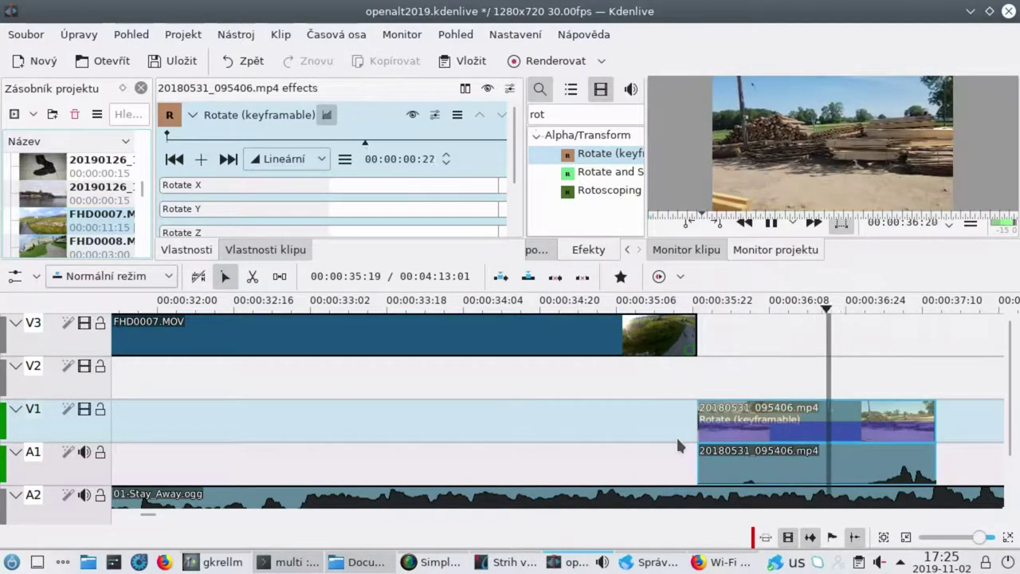
pyautogui.click(676, 435)
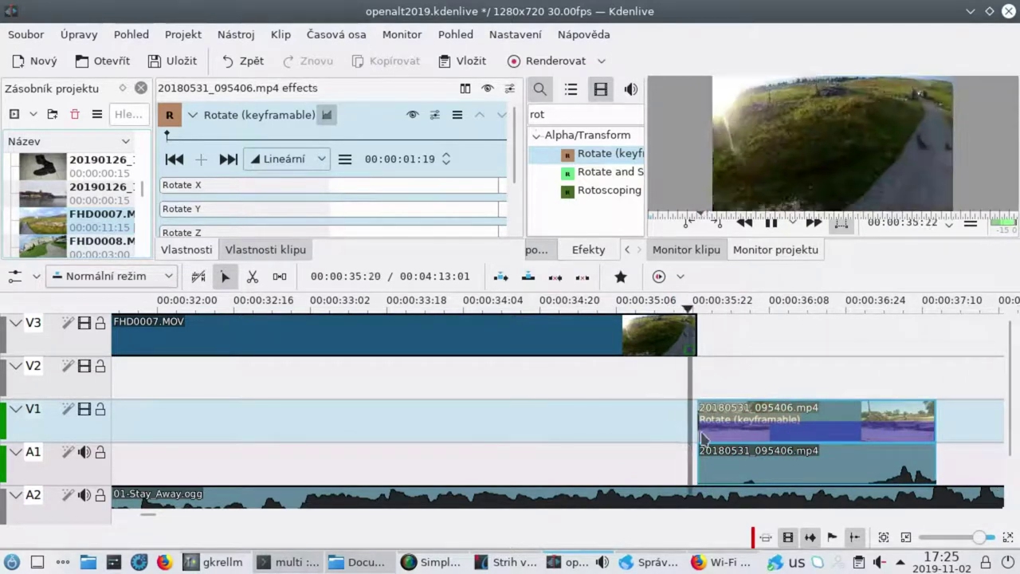
pyautogui.click(703, 435)
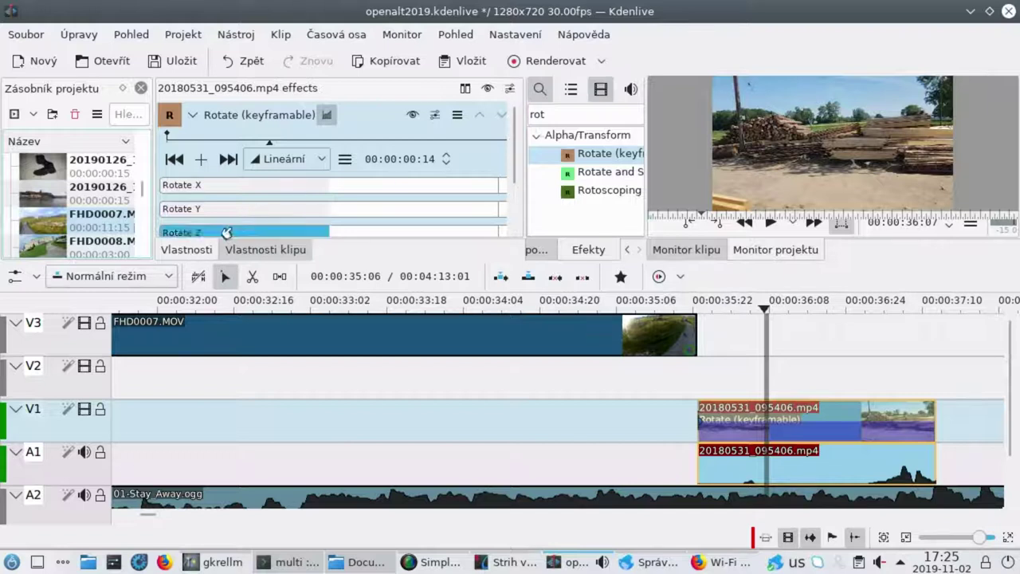
# Step: Add the Rotate and Shear effect to the 20180531_095406.mp4 clip and remove its Rotate (keyframable) effect
pyautogui.doubleClick(607, 171)
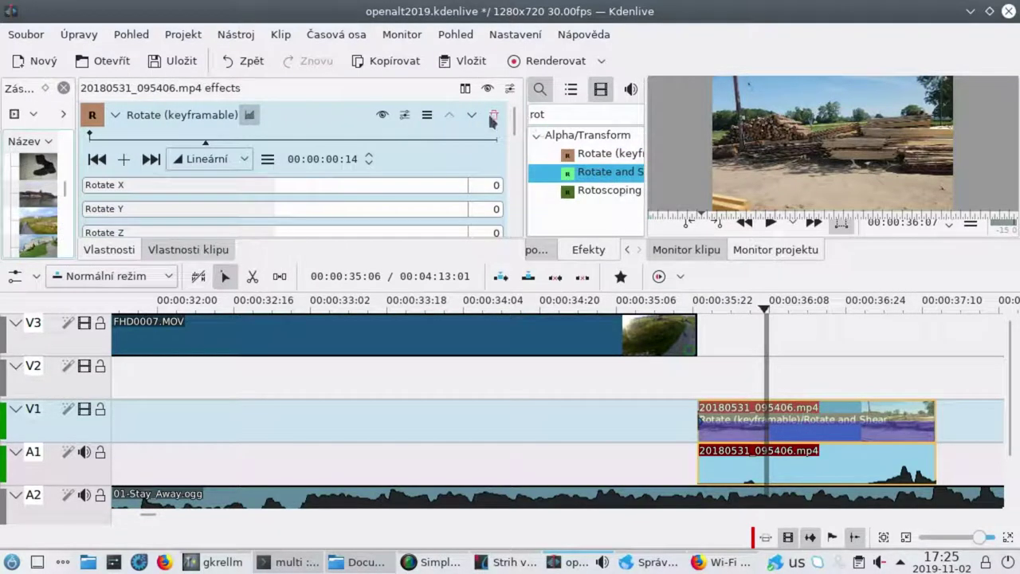
pyautogui.click(492, 118)
pyautogui.press('space')
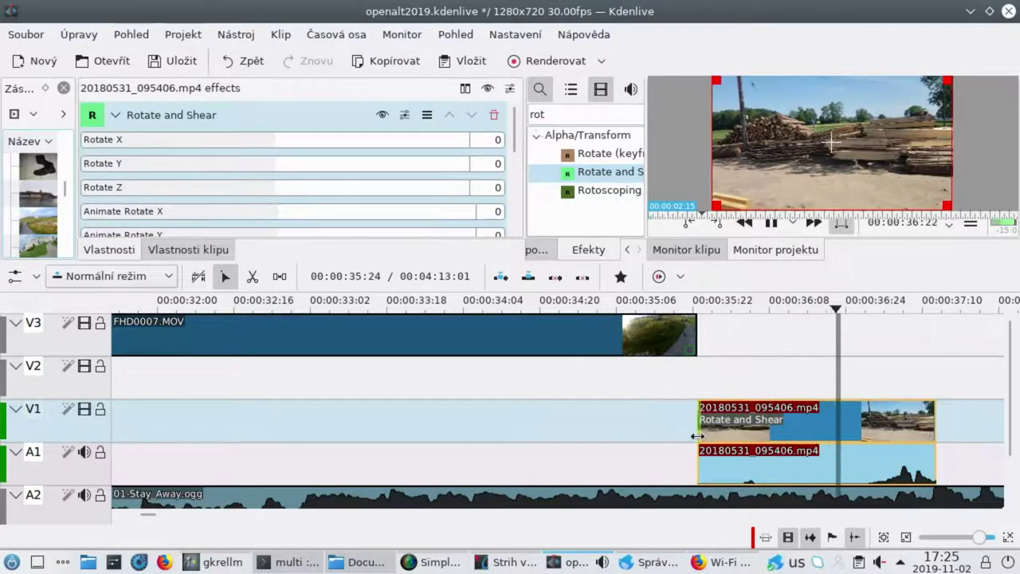
pyautogui.press('space')
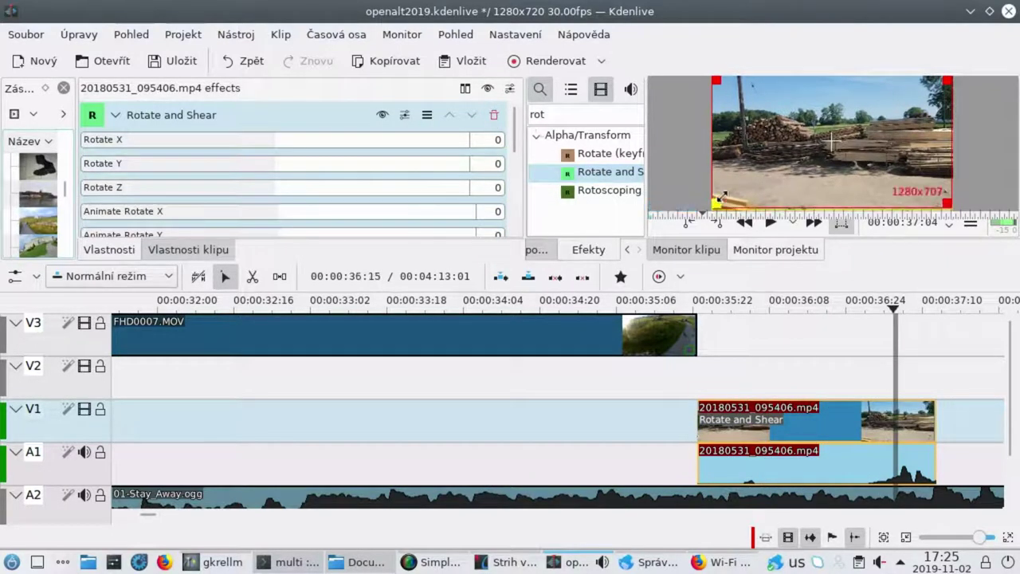
# Step: Shrink the 20180531_095406.mp4 picture towards the upper-right corner of the frame with the Rotate and Shear handles and play back the clip
pyautogui.moveTo(721, 197); pyautogui.dragTo(781, 158)
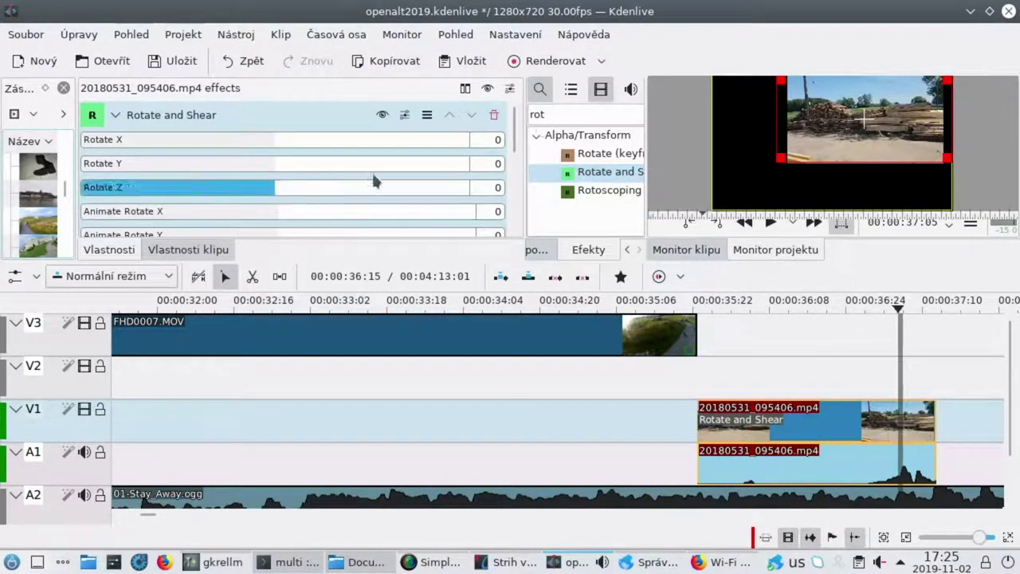
pyautogui.moveTo(520, 121); pyautogui.dragTo(516, 147)
pyautogui.scroll(3, 516, 147)
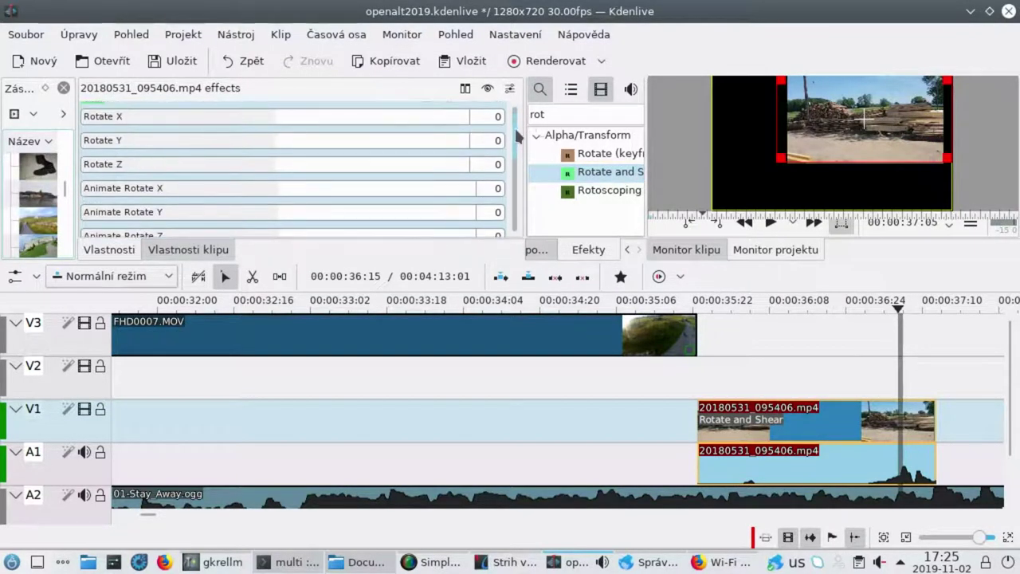
pyautogui.click(678, 424)
pyautogui.press('space')
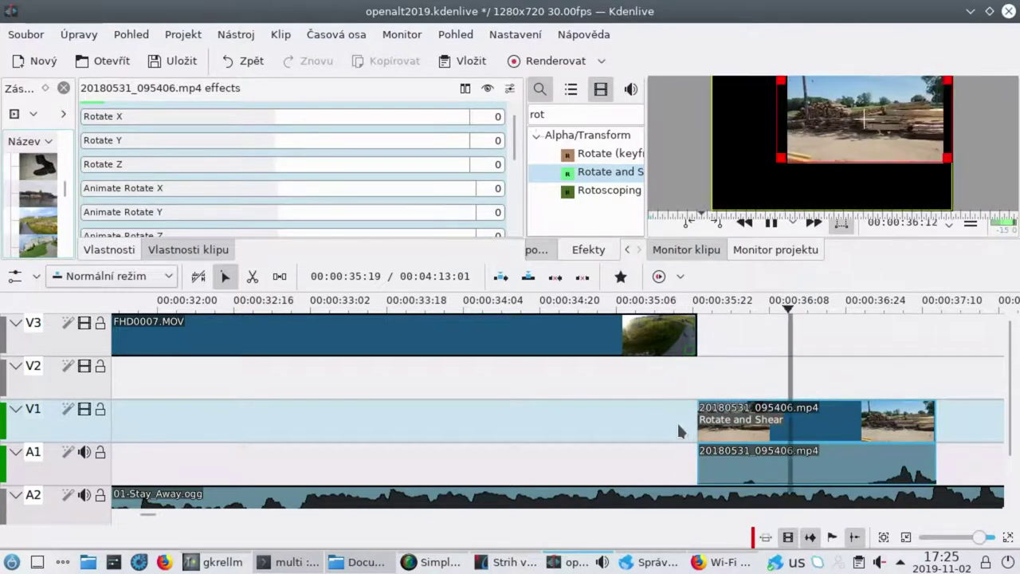
pyautogui.click(664, 417)
pyautogui.press('space')
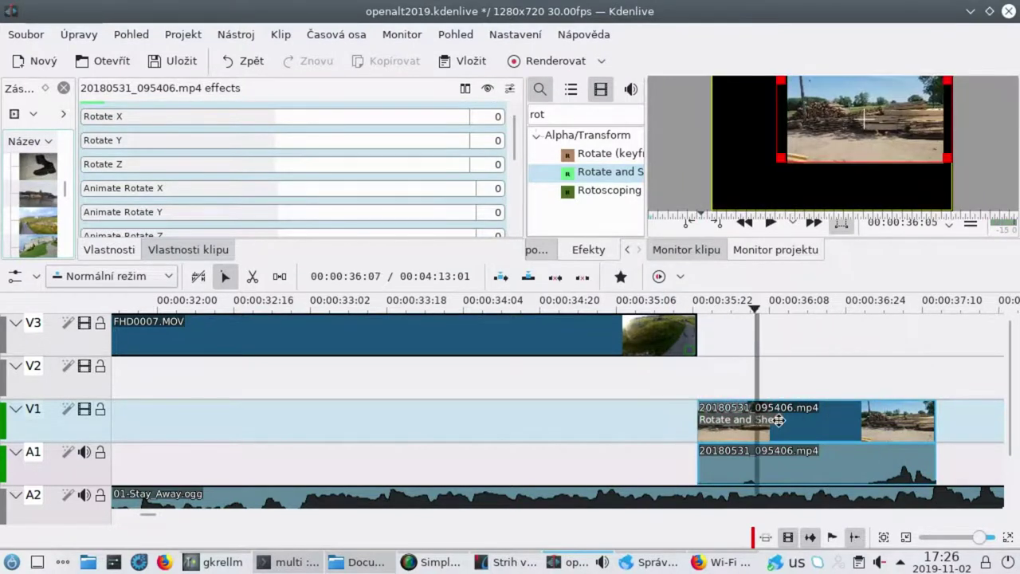
# Step: Move the 20180531_095406.mp4 clip earlier on V1 so it lies under the end of FHD0007.MOV and play back the overlap
pyautogui.moveTo(779, 420); pyautogui.dragTo(597, 420)
pyautogui.click(471, 441)
pyautogui.press('space')
pyautogui.press('space')
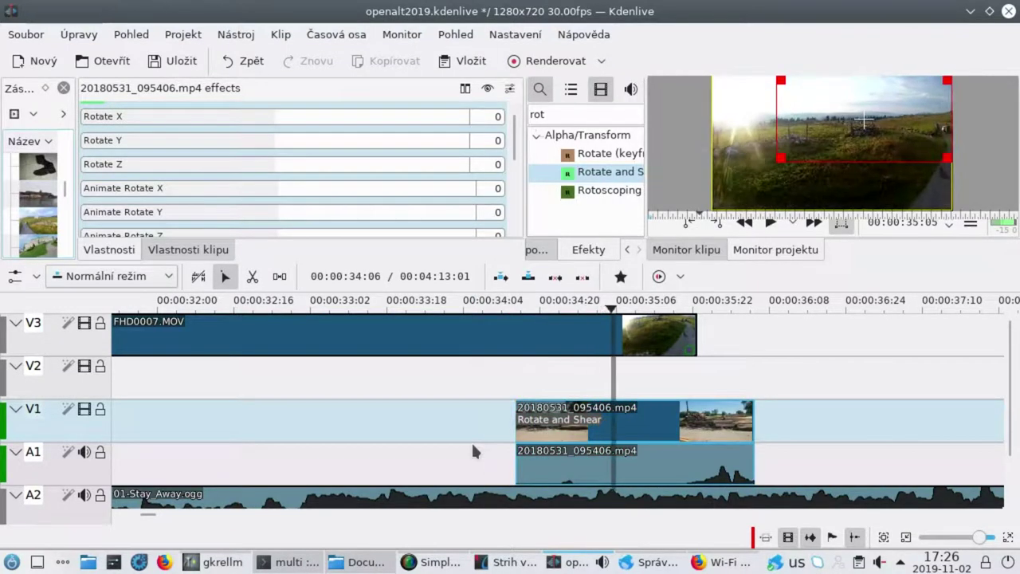
pyautogui.scroll(-2, 489, 408)
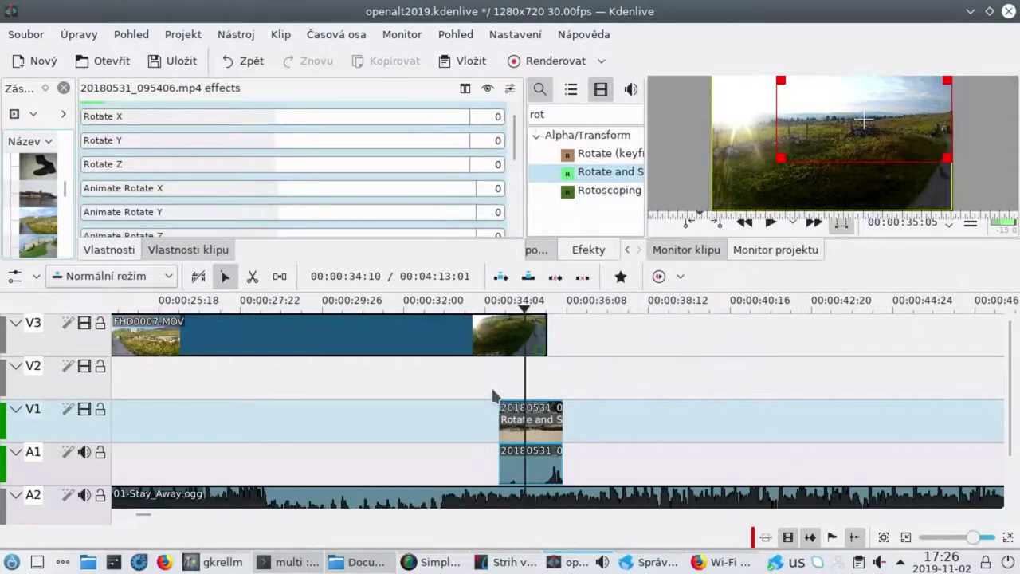
pyautogui.rightClick(50, 341)
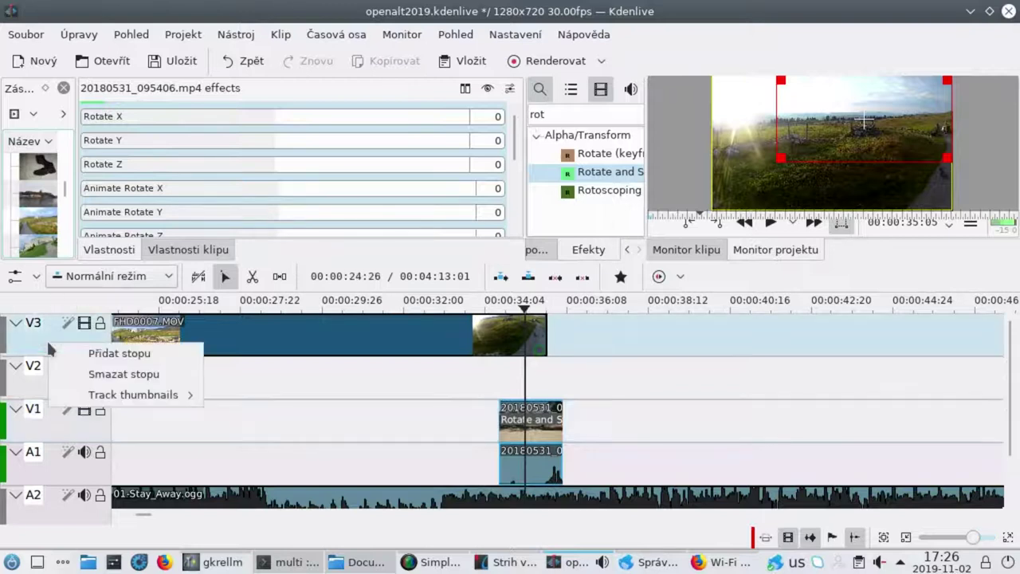
pyautogui.press('Escape')
pyautogui.click(512, 475)
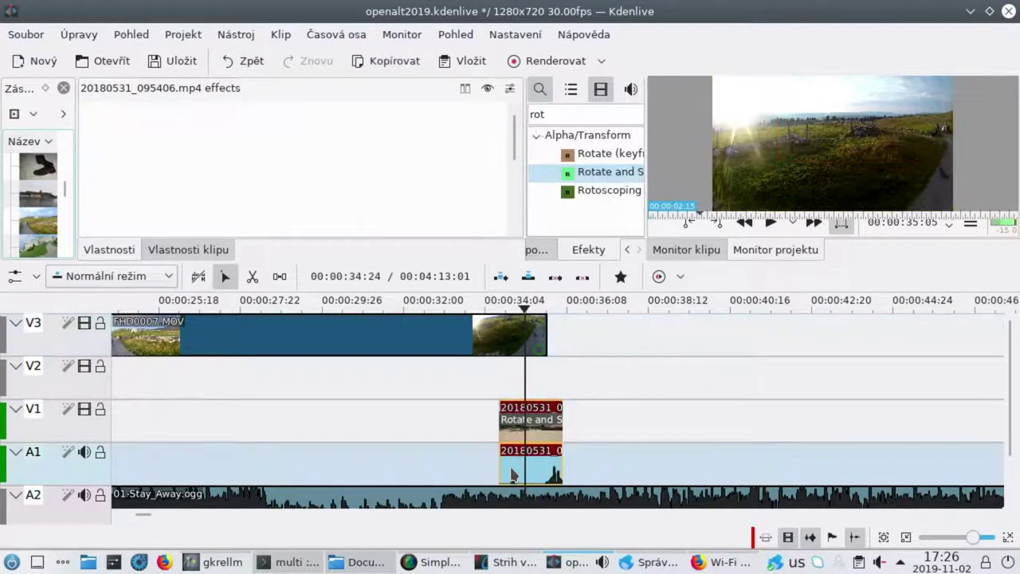
pyautogui.rightClick(53, 346)
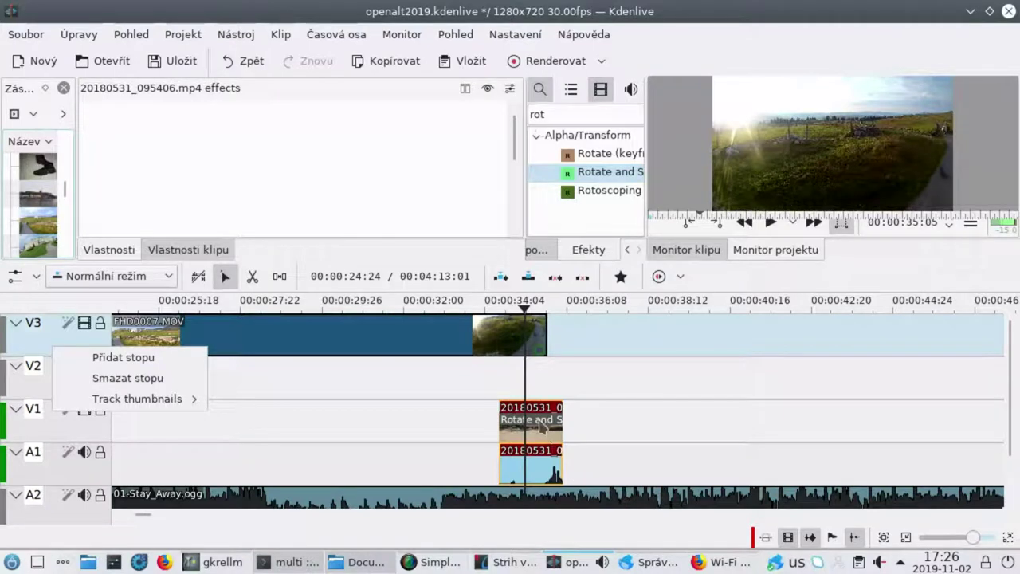
pyautogui.click(626, 421)
# Step: Move FHD0007.MOV from V3 down to V1 and place the 20180531_095406.mp4 clip on V3 so both end together
pyautogui.moveTo(547, 420); pyautogui.dragTo(695, 420)
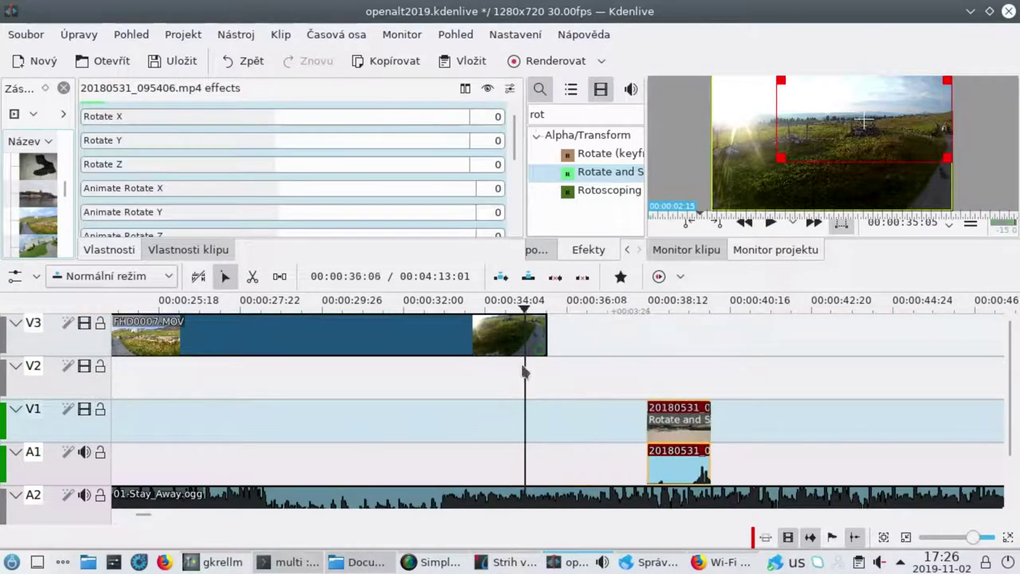
pyautogui.moveTo(361, 327); pyautogui.dragTo(380, 403)
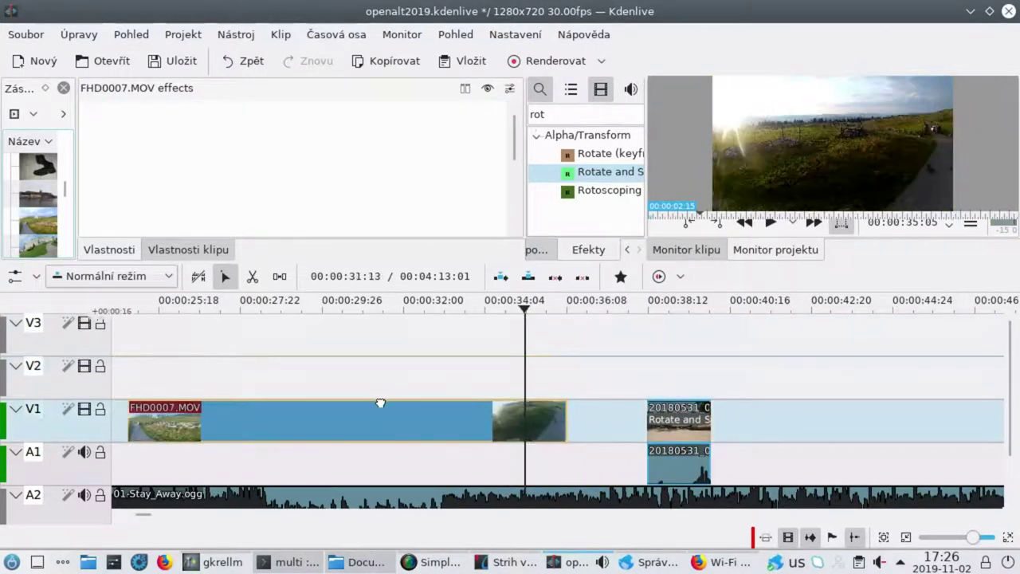
pyautogui.click(677, 416)
pyautogui.moveTo(677, 416); pyautogui.dragTo(546, 327)
# Step: Play back the overlap to check the shrunken 20180531_095406.mp4 picture over FHD0007.MOV
pyautogui.click(469, 371)
pyautogui.press('space')
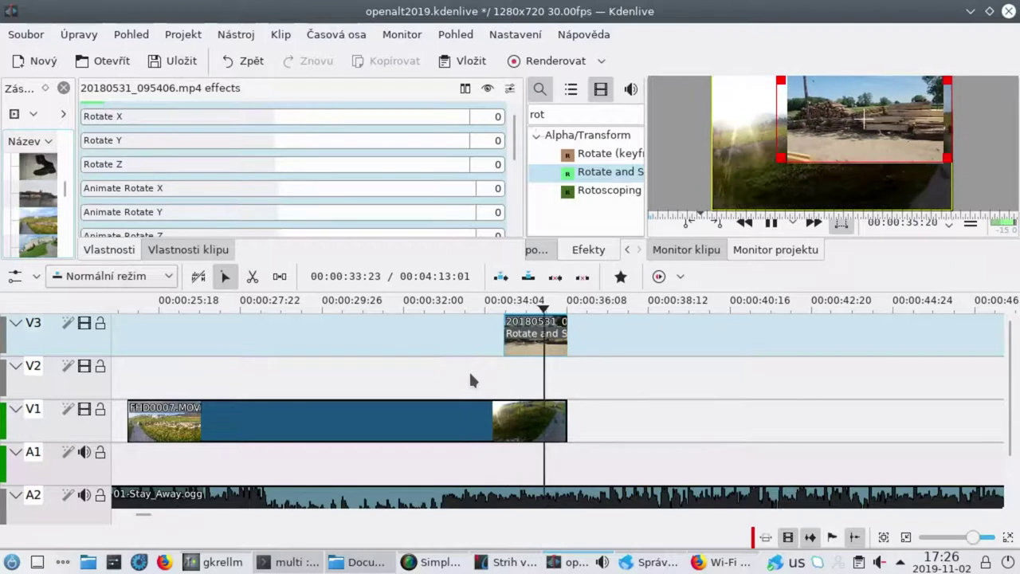
pyautogui.click(469, 372)
pyautogui.press('space')
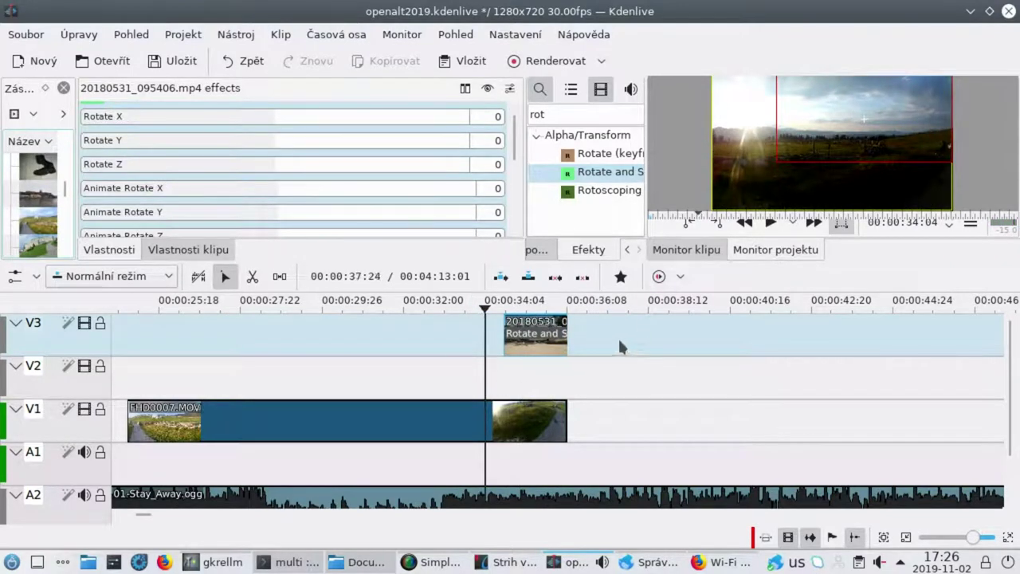
pyautogui.click(512, 376)
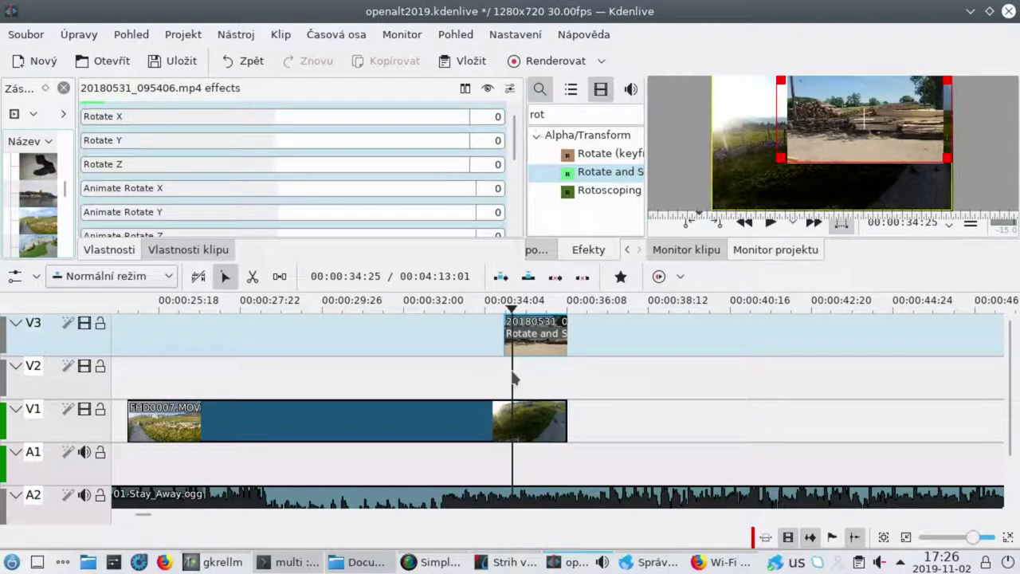
# Step: Play back and scrub through the section where the shrunken 20180531_095406.mp4 picture overlaps the end of FHD0007.MOV
pyautogui.press('space')
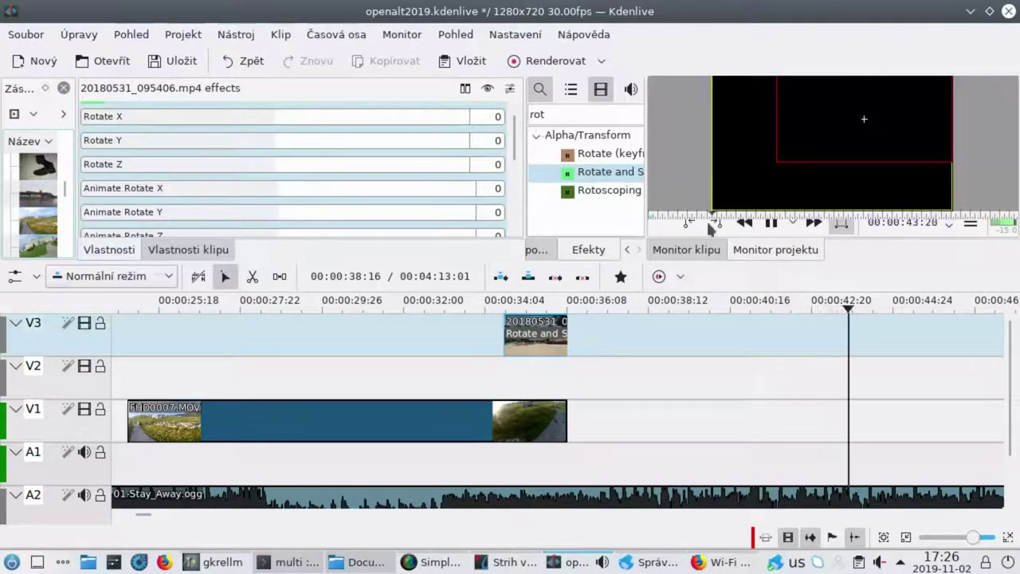
pyautogui.click(458, 392)
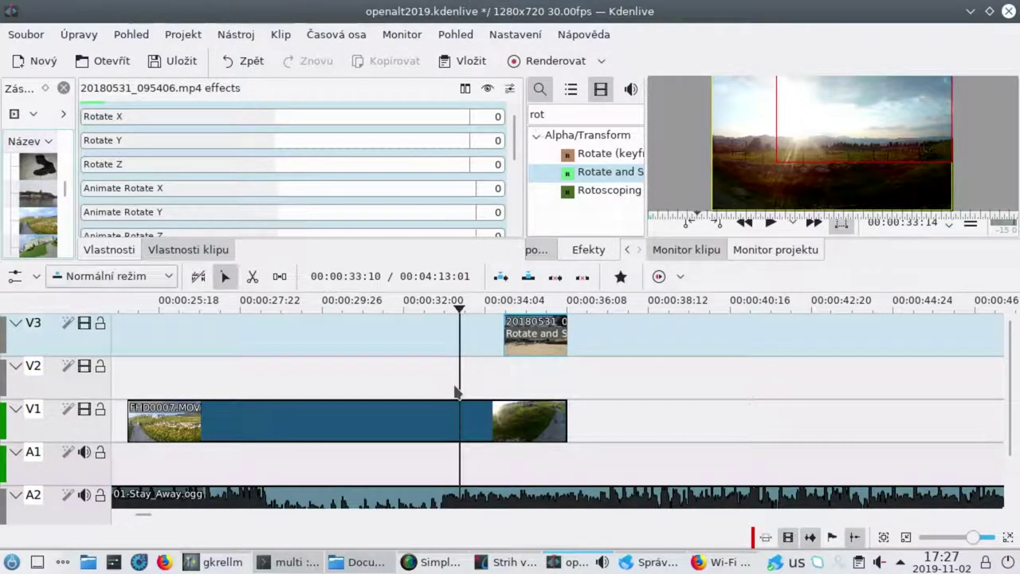
pyautogui.click(506, 377)
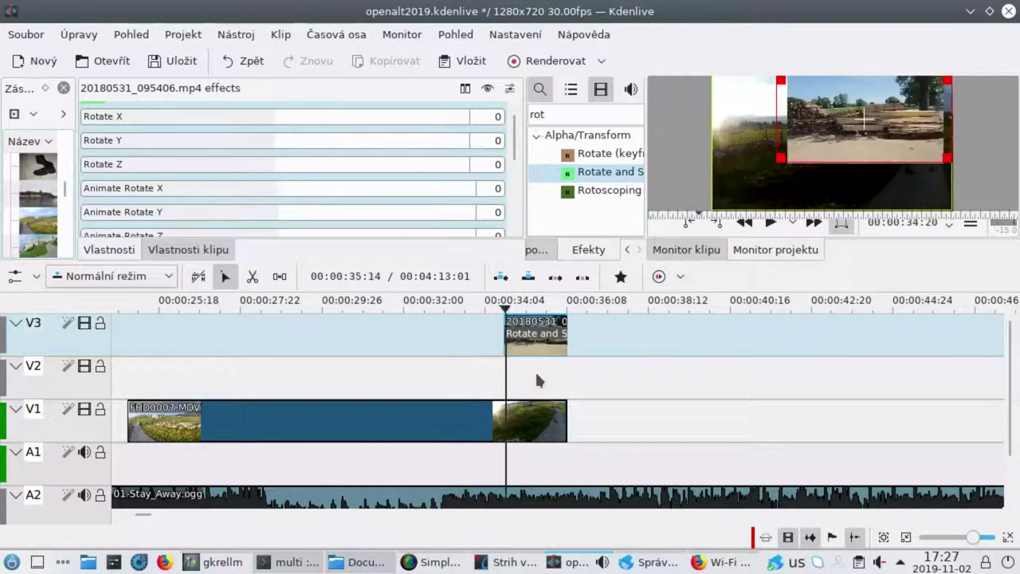
pyautogui.click(536, 378)
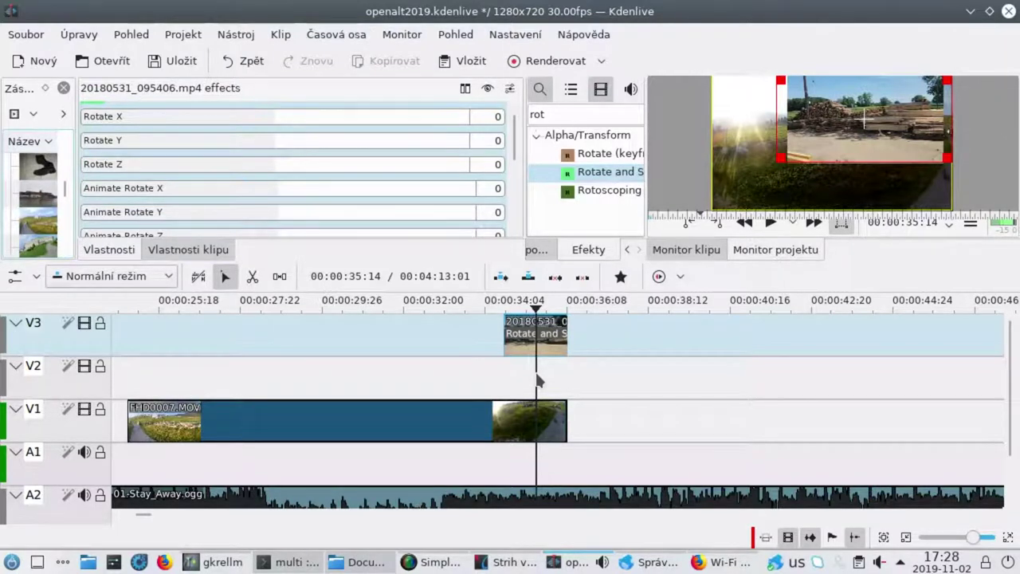
pyautogui.click(537, 380)
# Step: Play the picture-in-picture section once more, up to just past the end of both clips
pyautogui.hscroll(2, 276, 401)
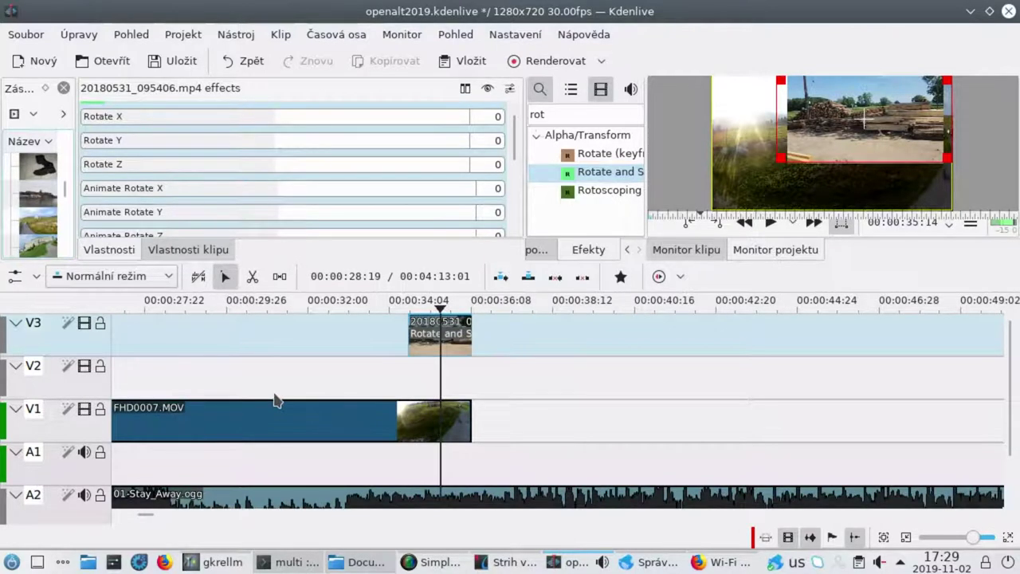
pyautogui.click(281, 470)
pyautogui.press('space')
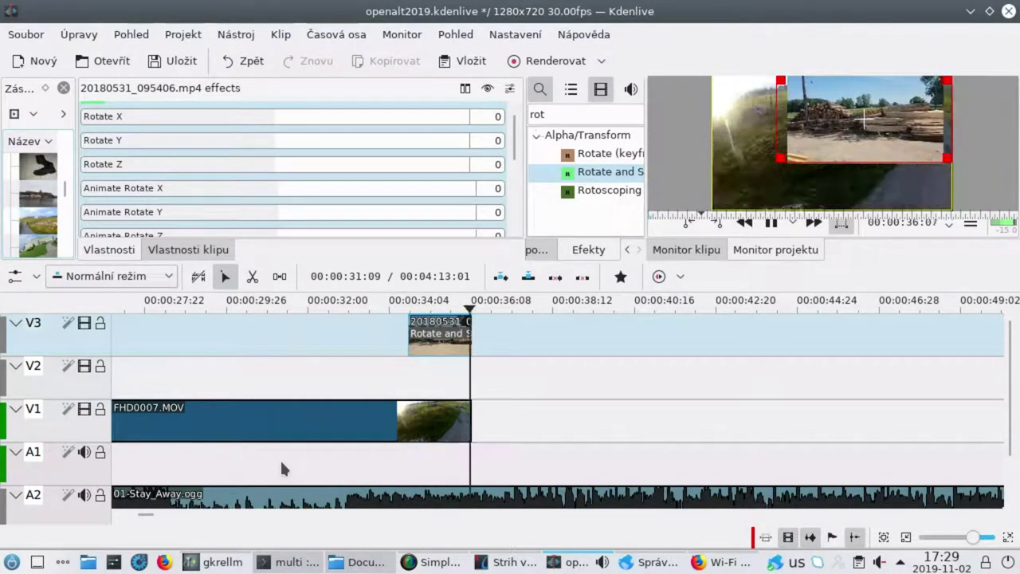
pyautogui.press('space')
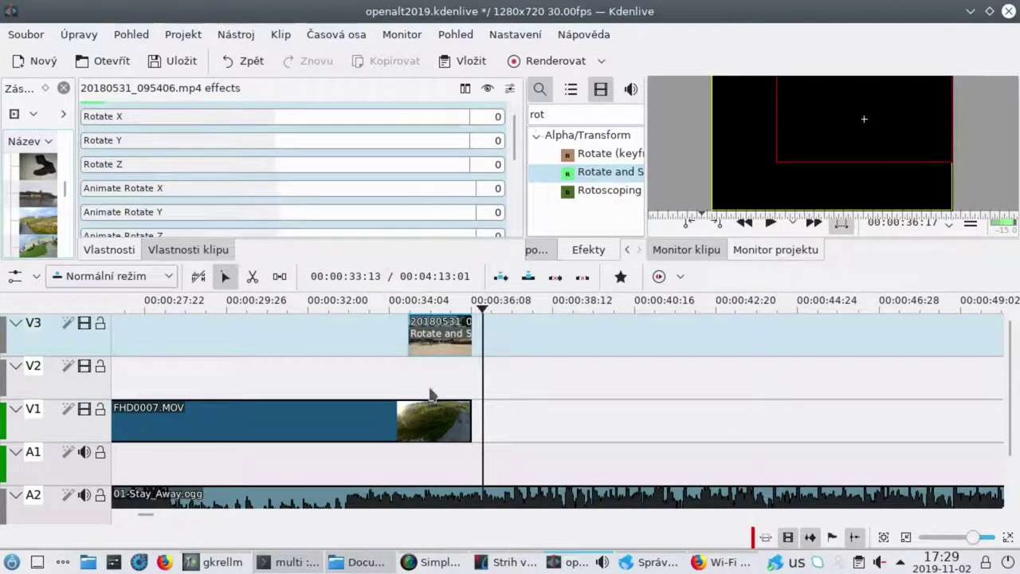
# Step: Select audio track A2 to show its track effects and widen the list of available effects
pyautogui.scroll(-1, 51, 510)
pyautogui.rightClick(49, 489)
pyautogui.click(49, 491)
pyautogui.click(57, 484)
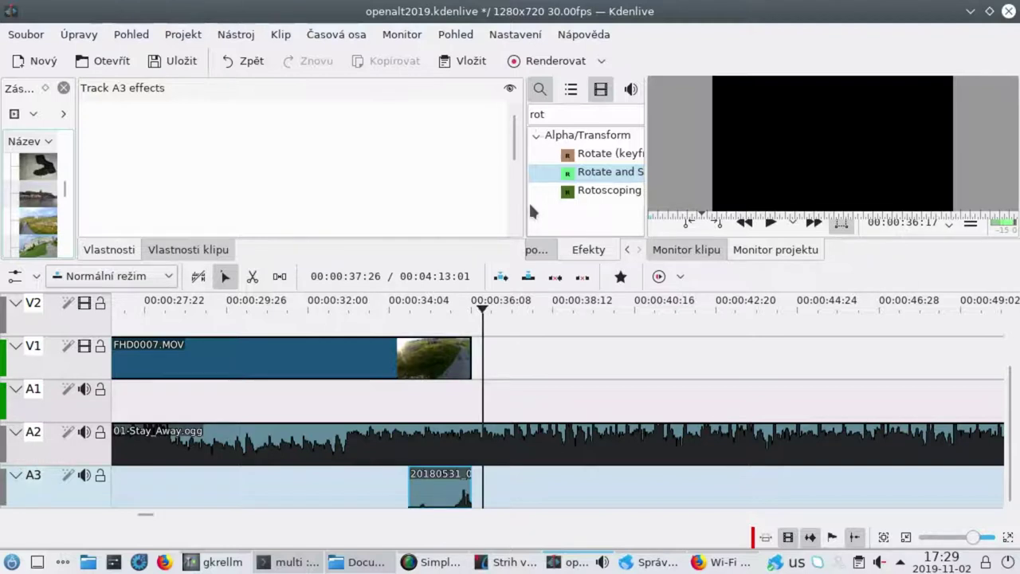
pyautogui.moveTo(522, 206); pyautogui.dragTo(301, 195)
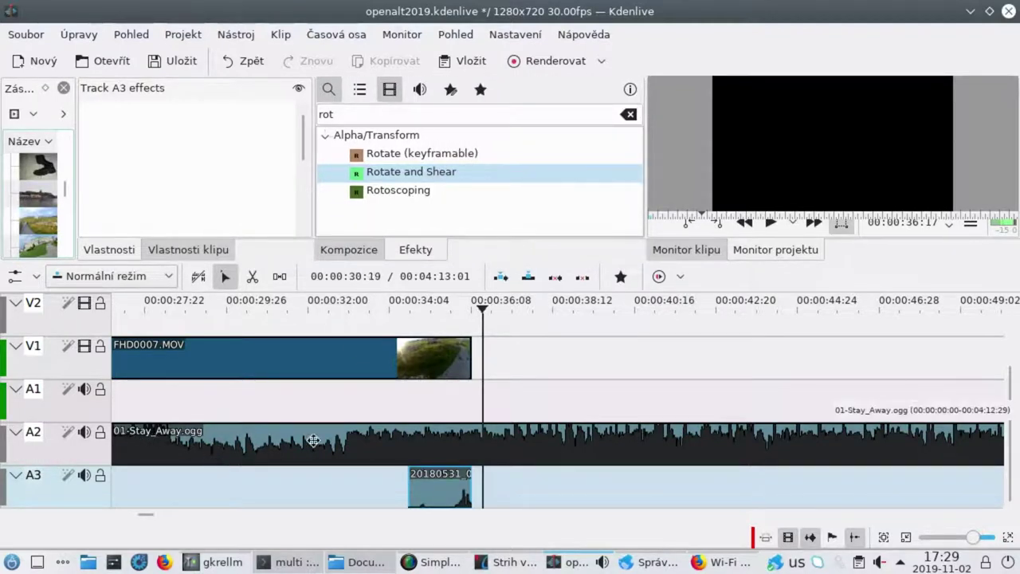
pyautogui.click(52, 443)
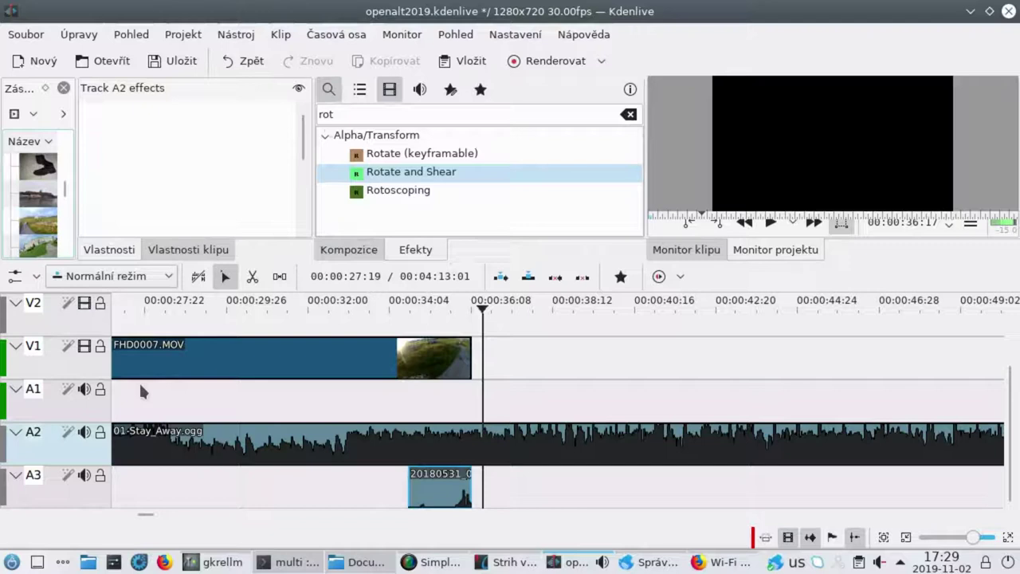
# Step: Restrict the effects list to audio effects and clear the "rot" search text
pyautogui.click(421, 88)
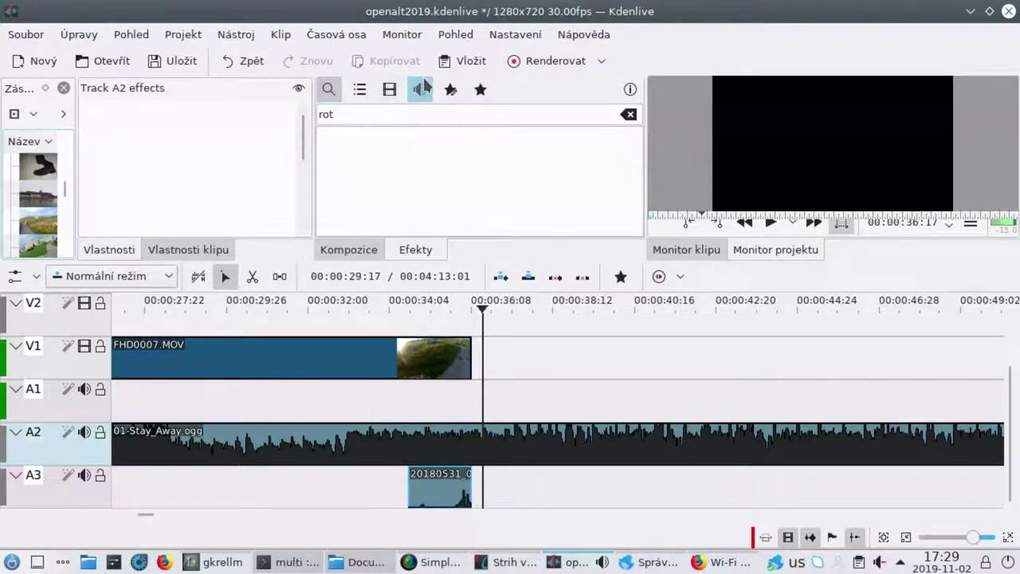
pyautogui.doubleClick(418, 113)
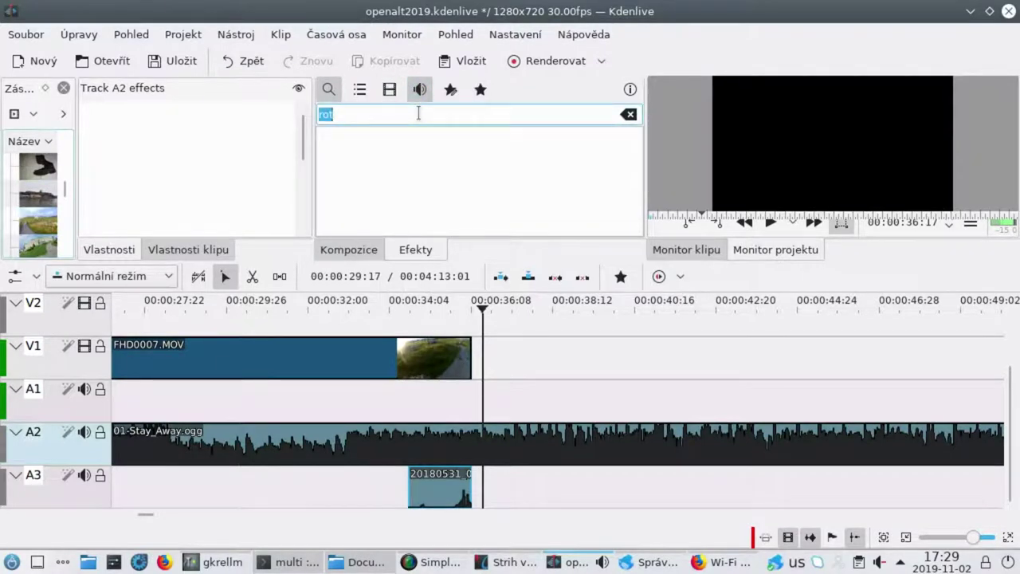
pyautogui.press('BackSpace')
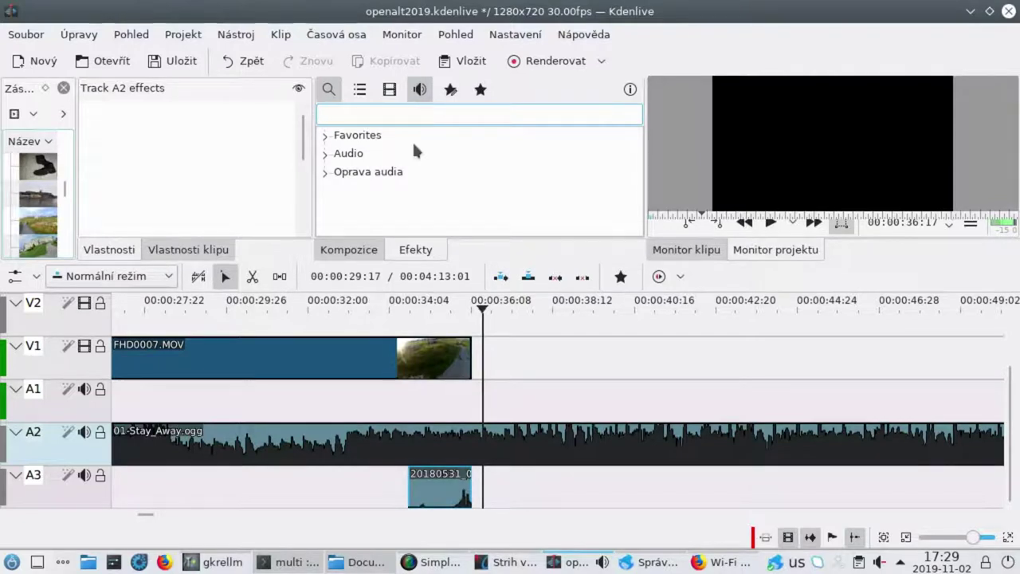
# Step: Examine the audio effects offered in the Favorites, Audio and Oprava audia categories
pyautogui.click(324, 169)
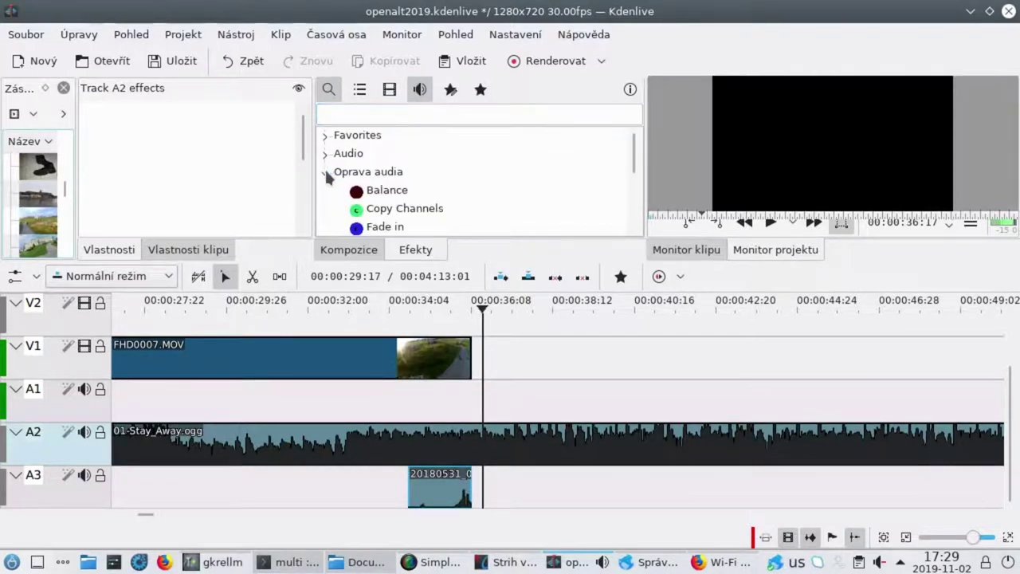
pyautogui.click(324, 169)
pyautogui.click(342, 117)
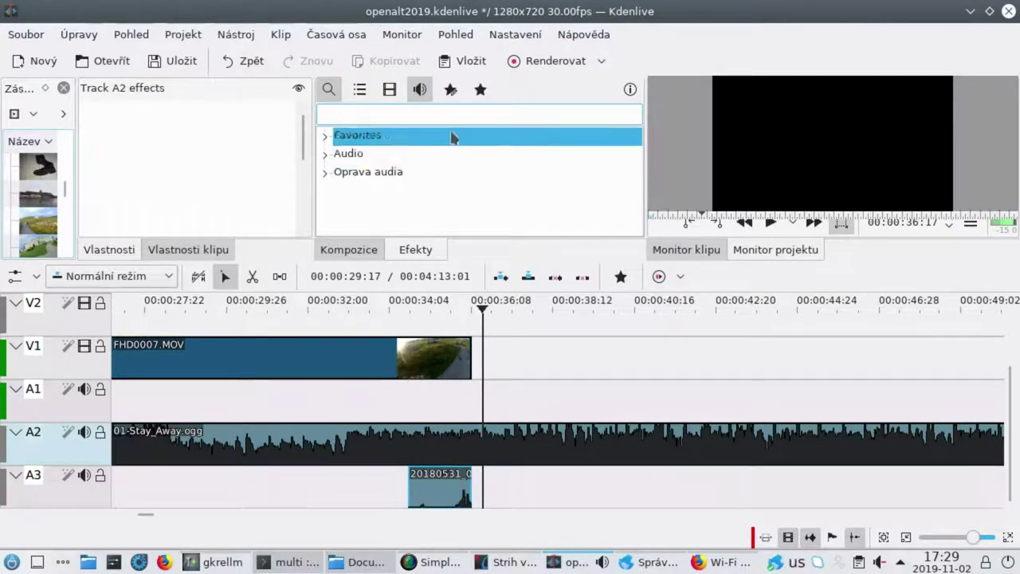
pyautogui.click(324, 150)
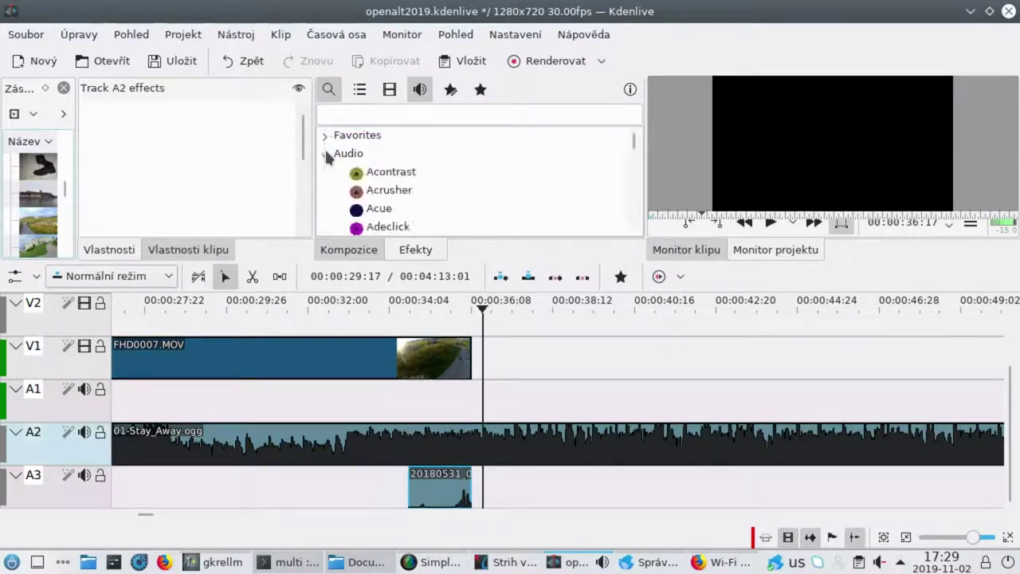
pyautogui.click(324, 149)
pyautogui.click(324, 171)
pyautogui.scroll(-3, 483, 182)
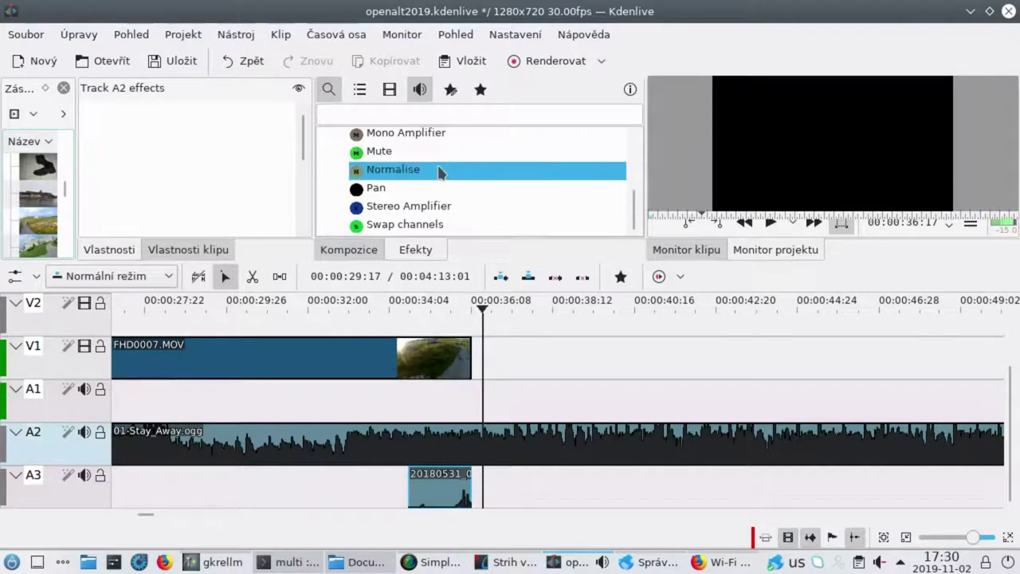
pyautogui.scroll(3, 440, 171)
pyautogui.scroll(-3, 439, 184)
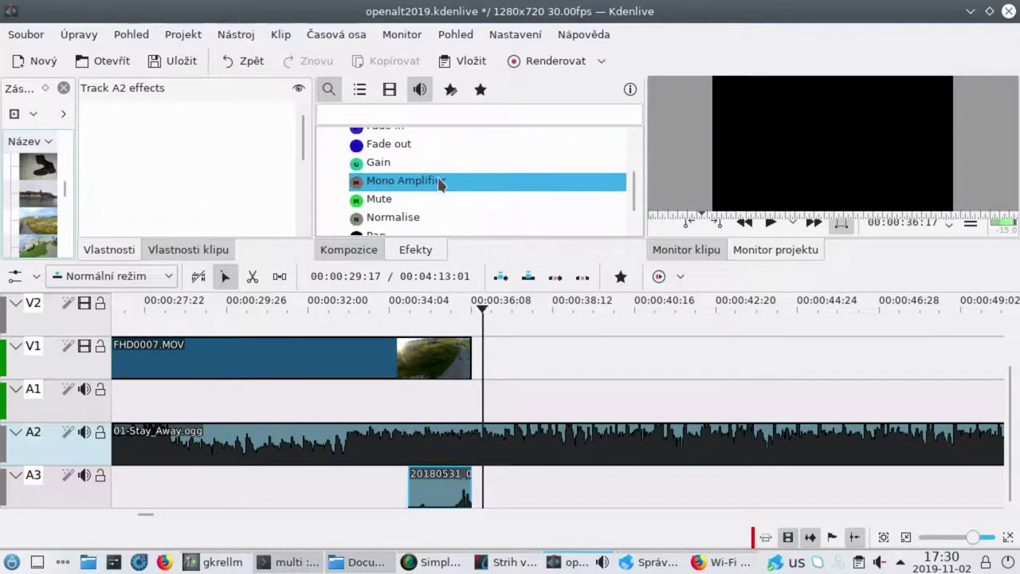
pyautogui.scroll(3, 438, 184)
pyautogui.click(326, 153)
pyautogui.scroll(-2, 380, 159)
pyautogui.scroll(-5, 391, 163)
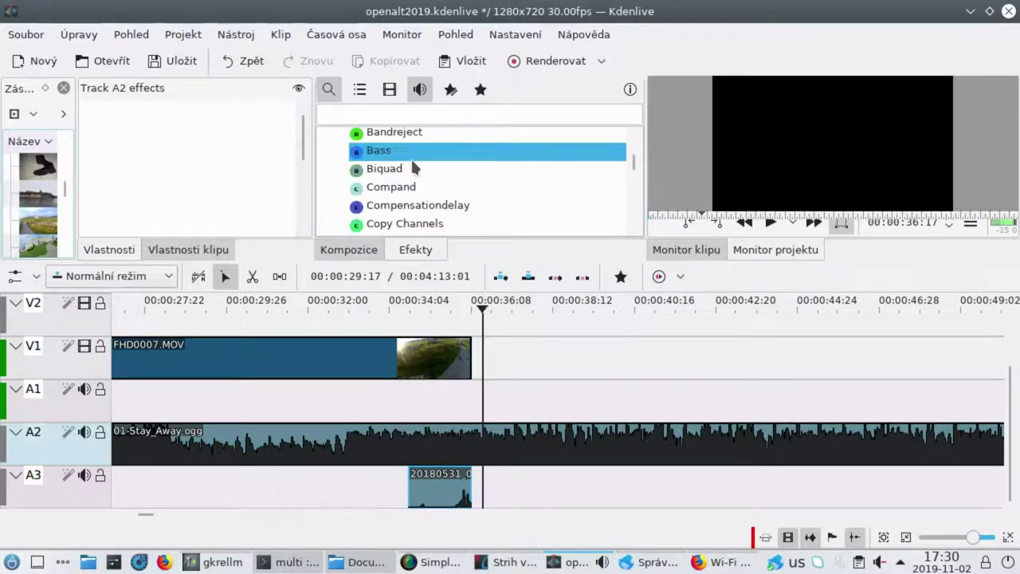
pyautogui.scroll(-10, 414, 167)
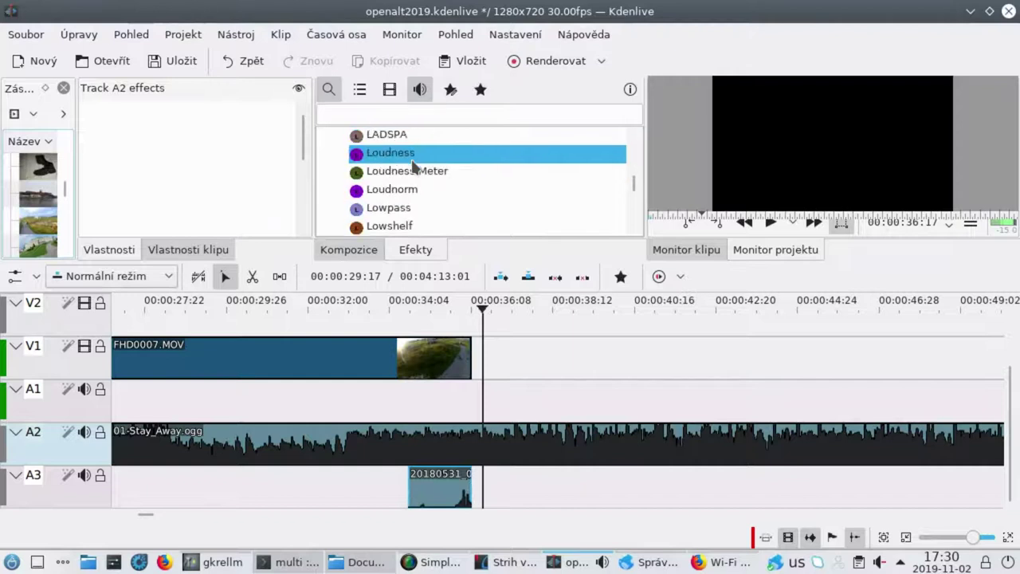
pyautogui.scroll(-6, 414, 168)
pyautogui.scroll(-8, 414, 165)
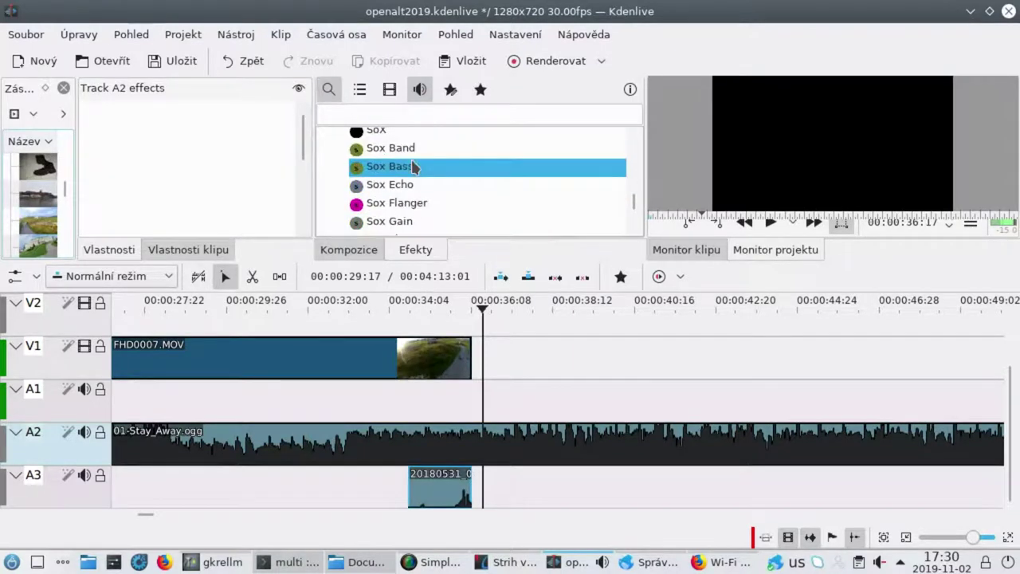
pyautogui.scroll(20, 414, 171)
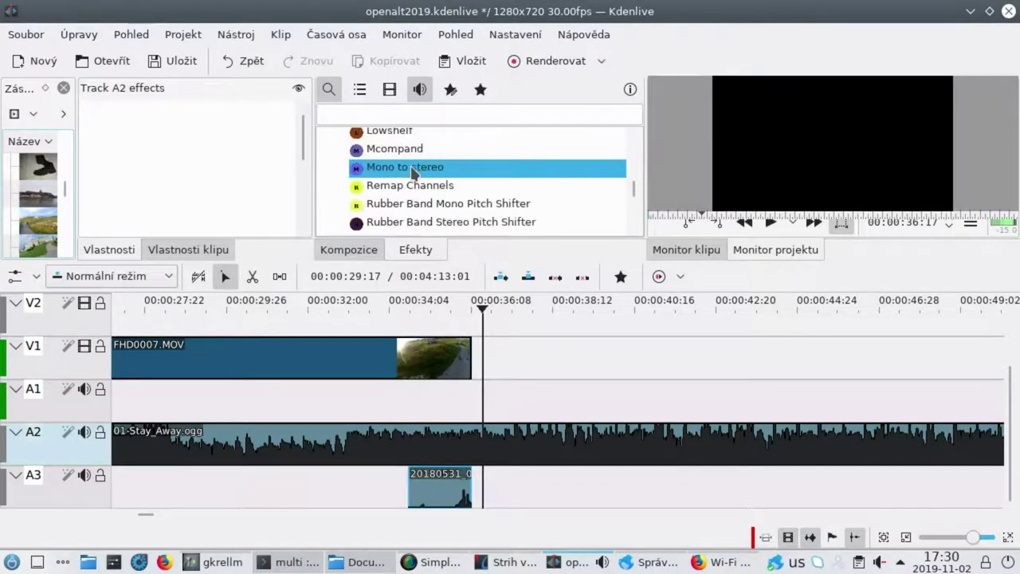
pyautogui.scroll(9, 413, 171)
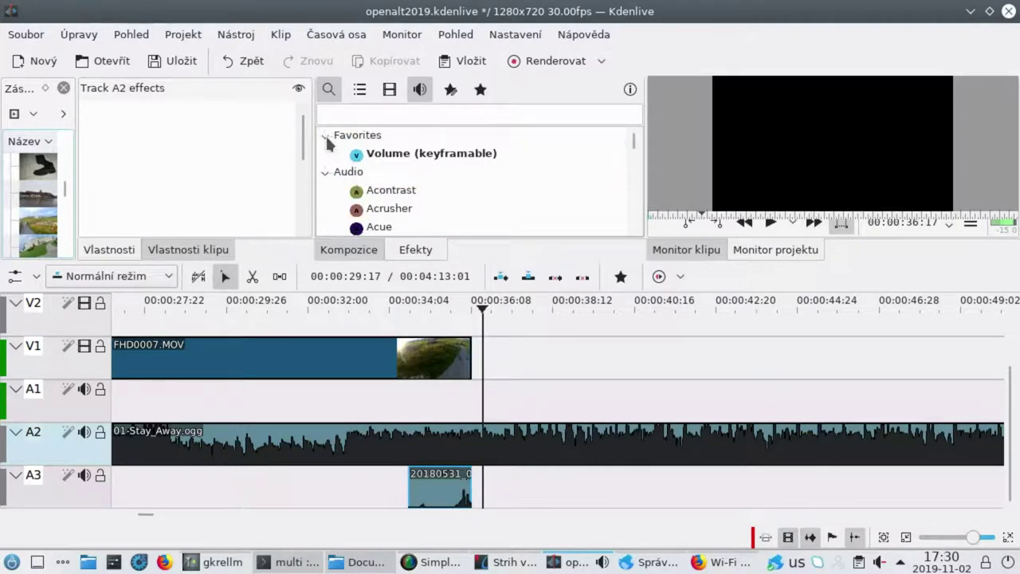
# Step: Add the Volume (keyframable) effect to track A2 and set its gain to -80 dB
pyautogui.click(371, 158)
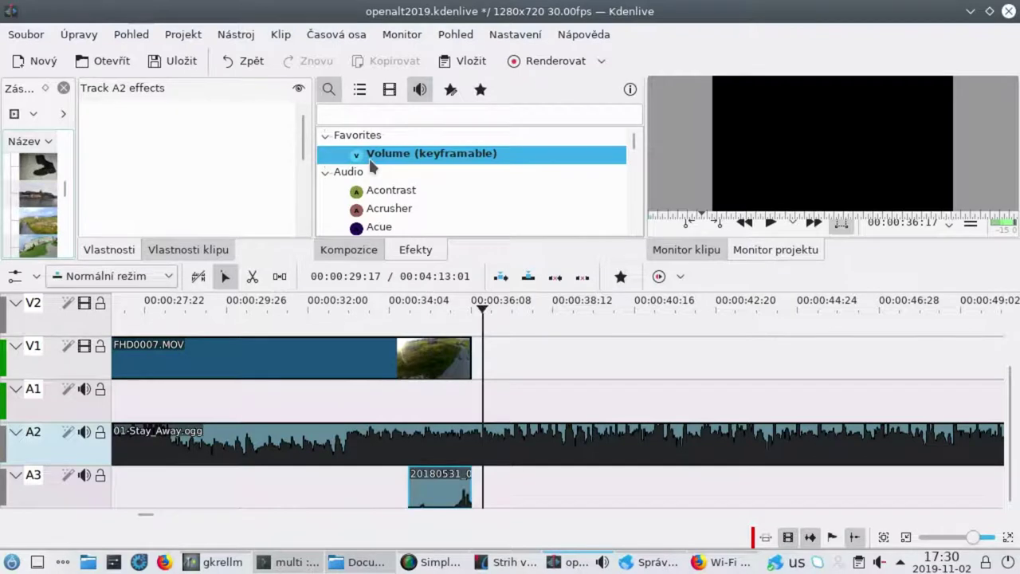
pyautogui.doubleClick(371, 158)
pyautogui.moveTo(314, 162); pyautogui.dragTo(522, 162)
pyautogui.moveTo(337, 259); pyautogui.dragTo(359, 210)
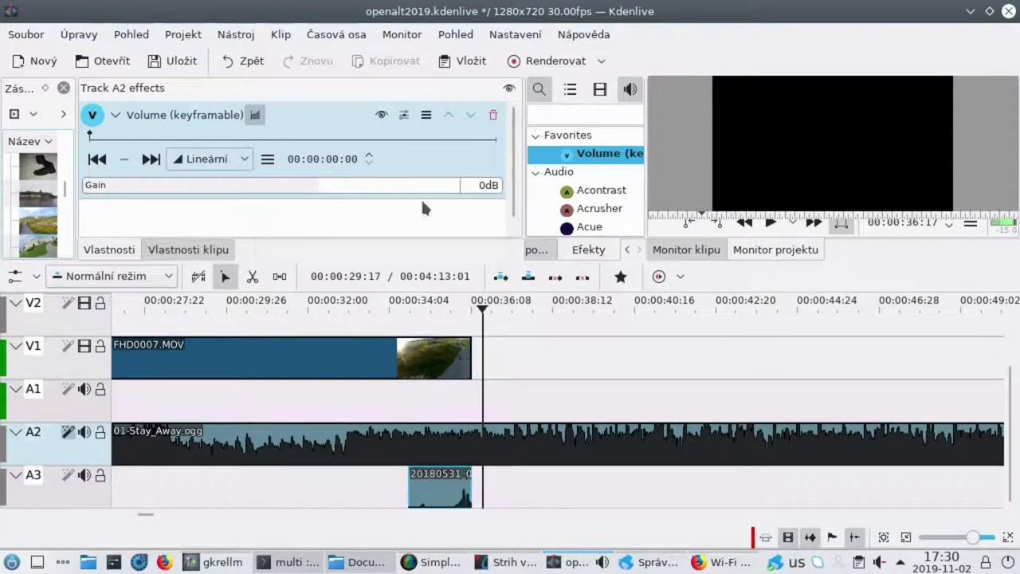
pyautogui.click(600, 231)
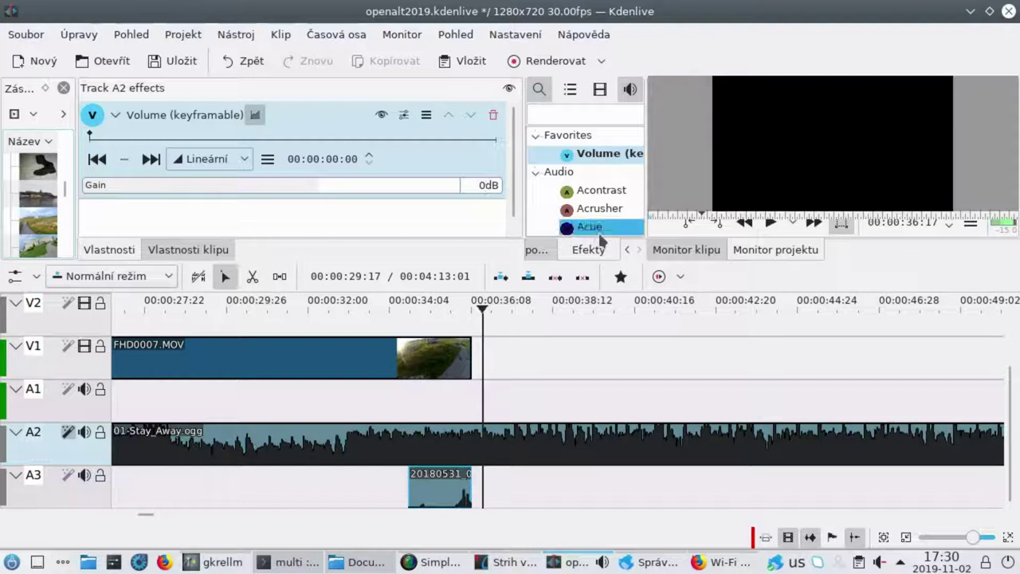
pyautogui.moveTo(232, 192); pyautogui.dragTo(83, 190)
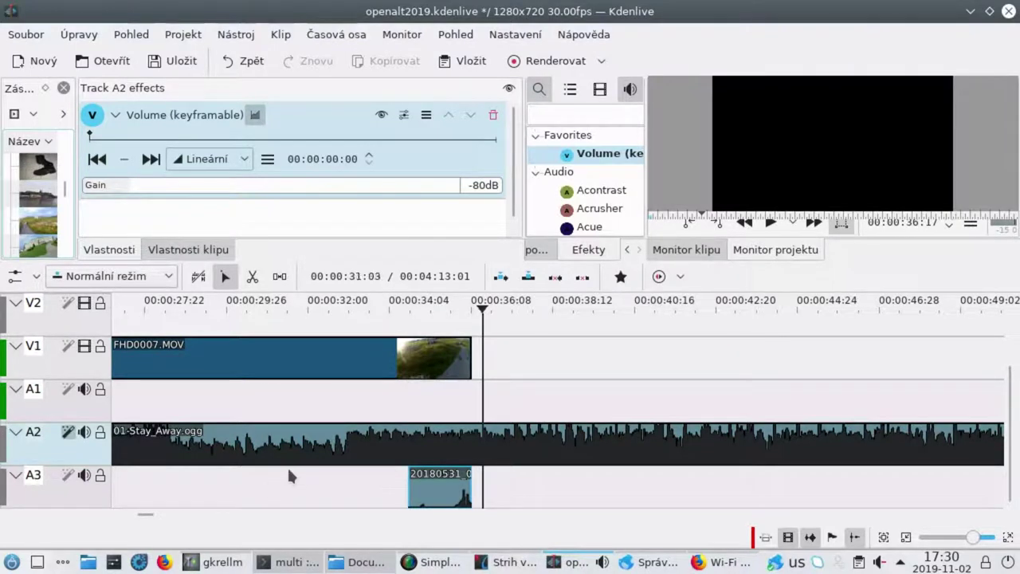
# Step: Select the 01-Stay_Away.ogg clip on A2 and look at its clip effects and available clip commands
pyautogui.click(306, 443)
pyautogui.rightClick(306, 443)
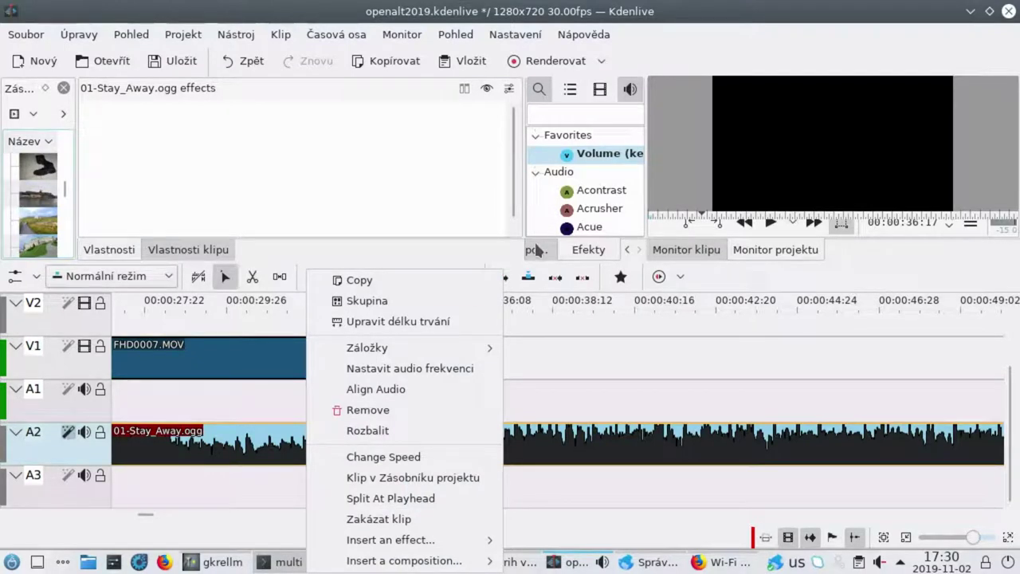
pyautogui.click(445, 164)
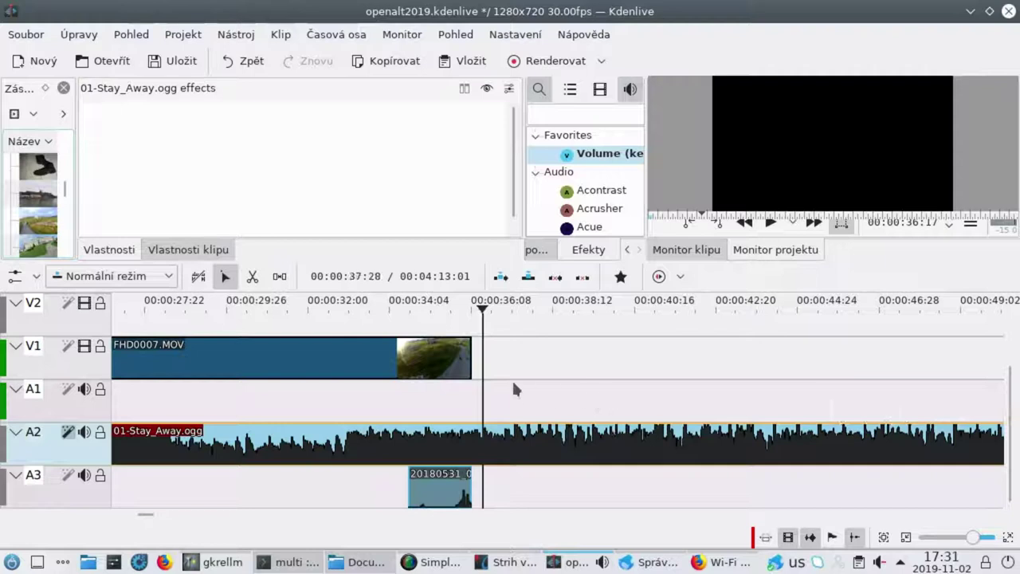
# Step: Move the full-size 20180531_095406.mp4 clip later on V1 and place FHD0007.MOV on V2 so its start overlaps that clip's end
pyautogui.scroll(-1, 539, 388)
pyautogui.scroll(-2, 539, 388)
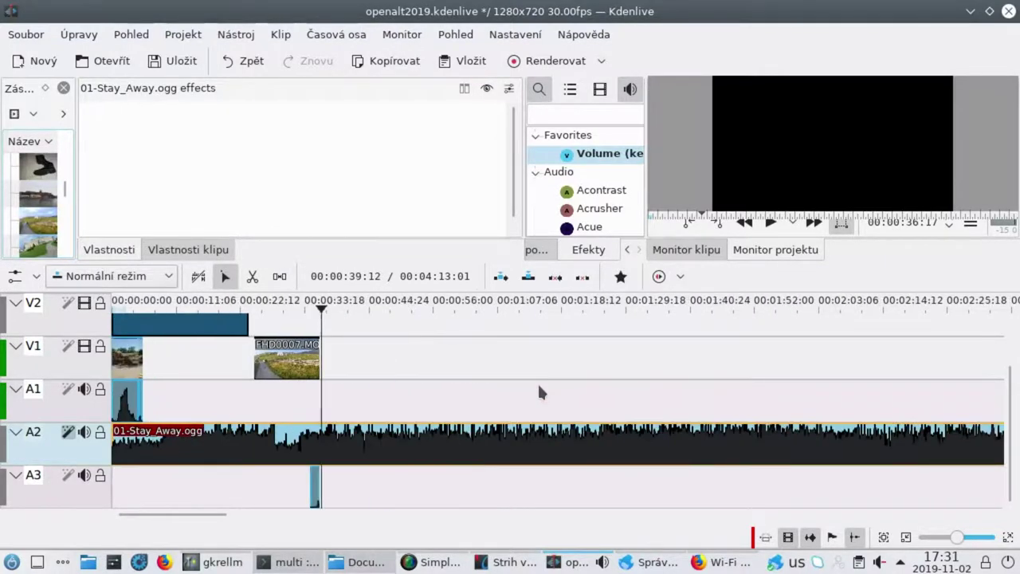
pyautogui.moveTo(138, 358); pyautogui.dragTo(363, 360)
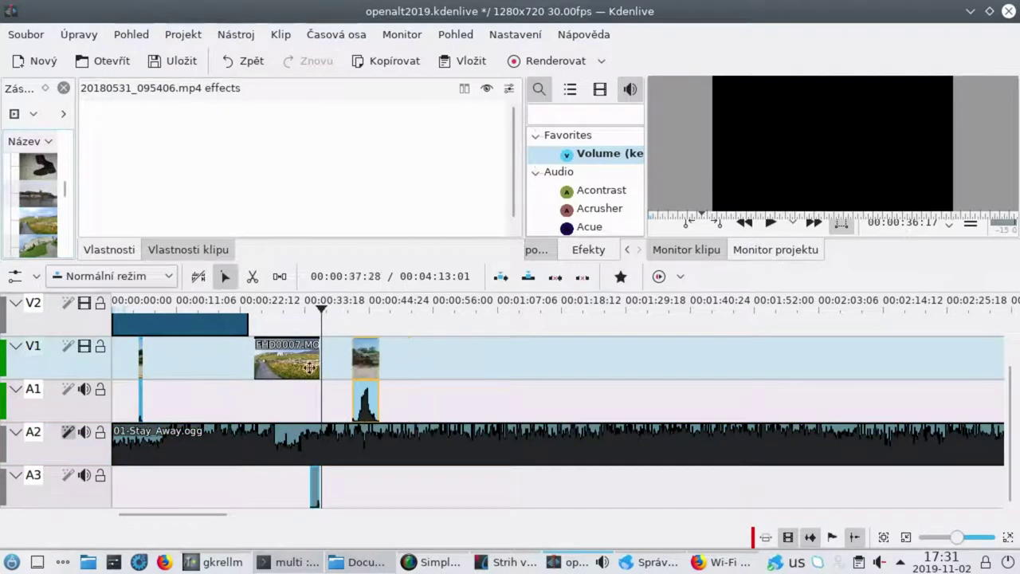
pyautogui.moveTo(288, 374); pyautogui.dragTo(381, 406)
pyautogui.scroll(2, 369, 377)
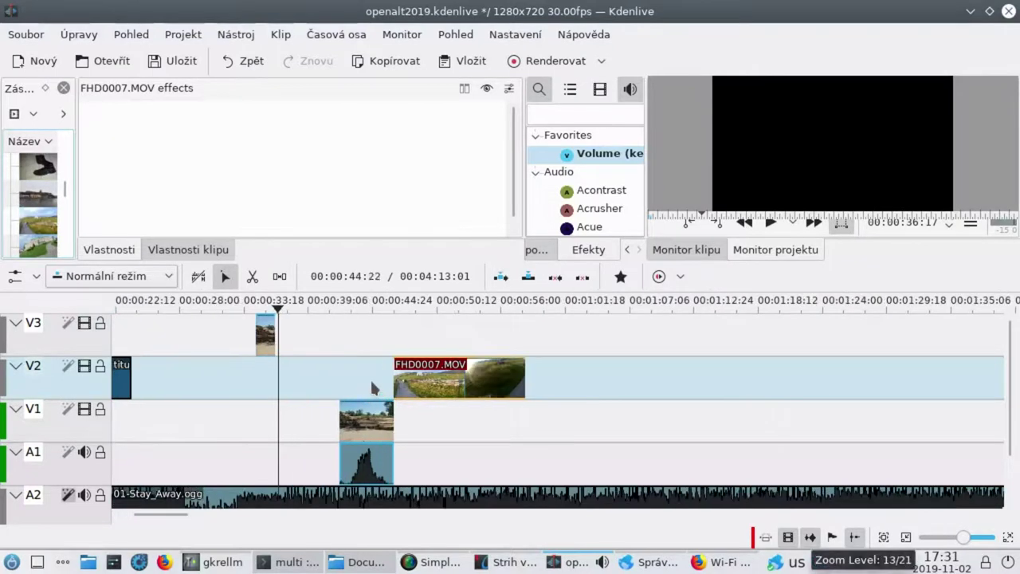
pyautogui.scroll(2, 384, 398)
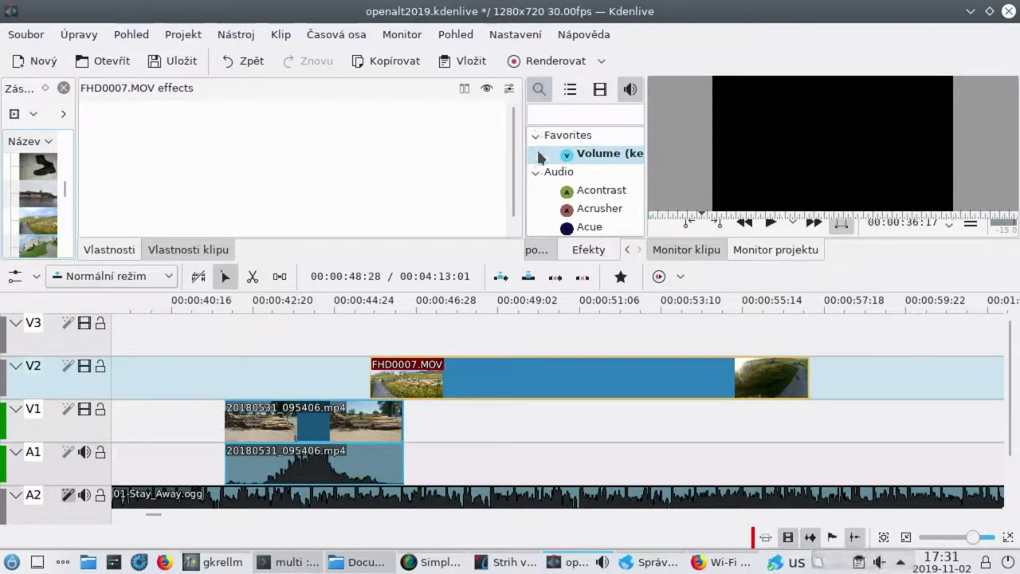
# Step: Add a Wipe transition over the overlap between FHD0007.MOV on V2 and 20180531_095406.mp4 on V1
pyautogui.moveTo(526, 169); pyautogui.dragTo(378, 172)
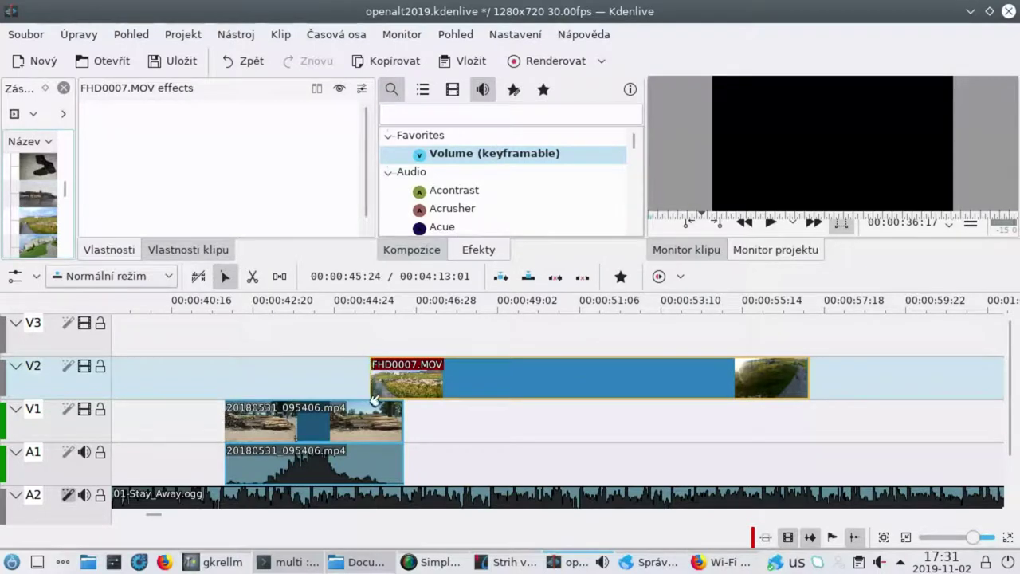
pyautogui.click(374, 398)
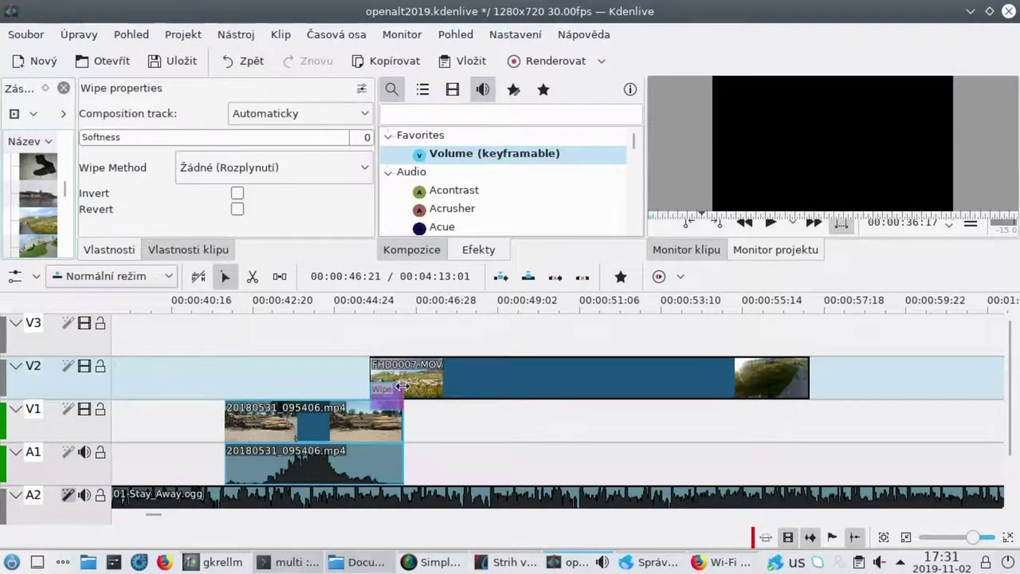
# Step: Delete the Wipe transition between FHD0007.MOV and 20180531_095406.mp4 and look at the effects insertable on FHD0007.MOV
pyautogui.press('Delete')
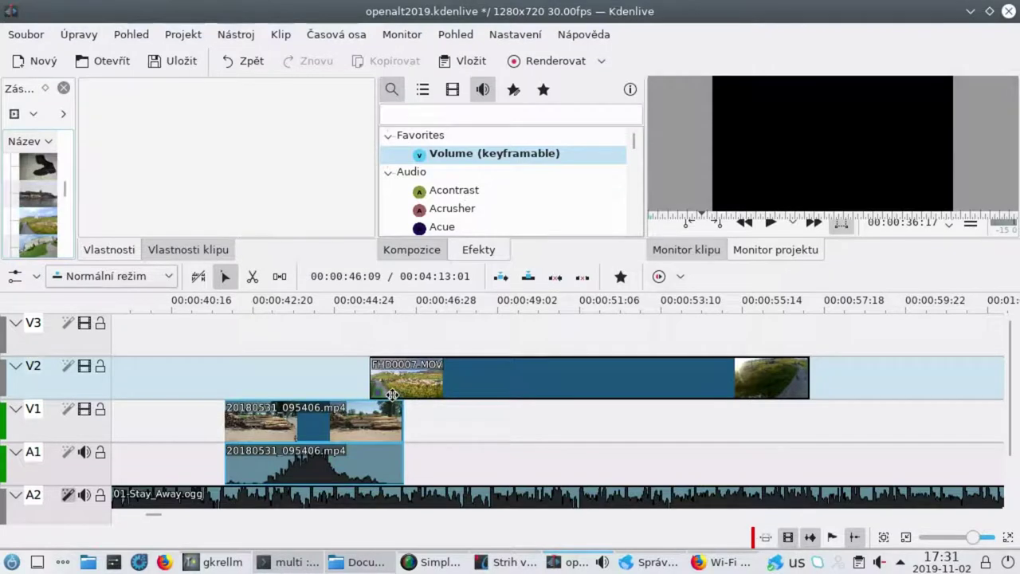
pyautogui.rightClick(380, 393)
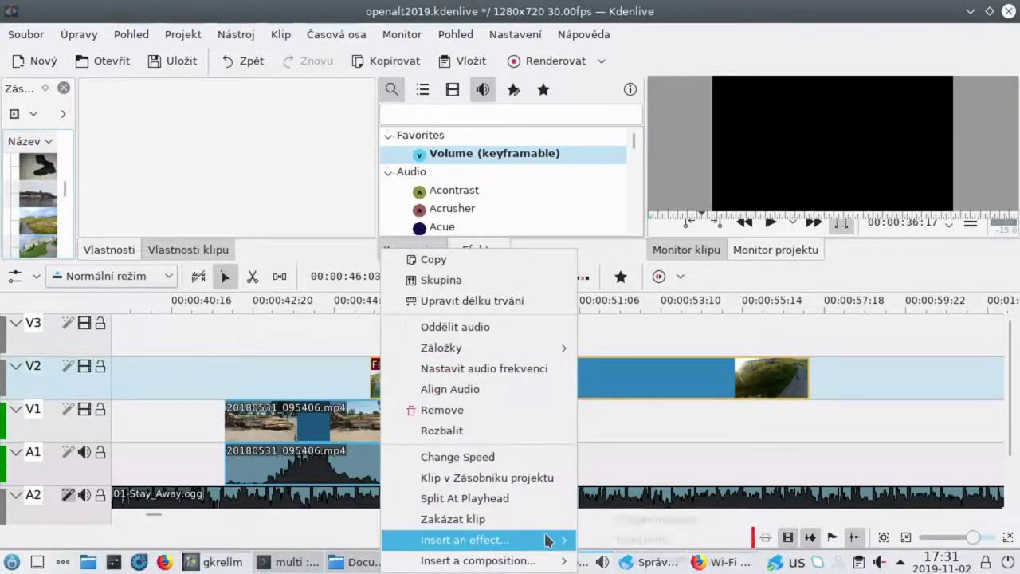
pyautogui.moveTo(549, 540)
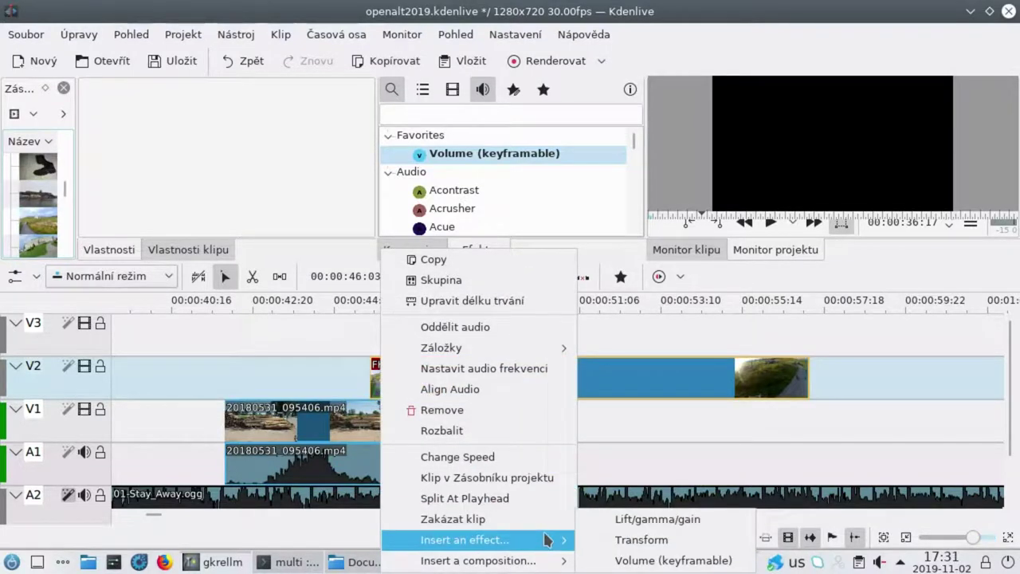
pyautogui.click(489, 111)
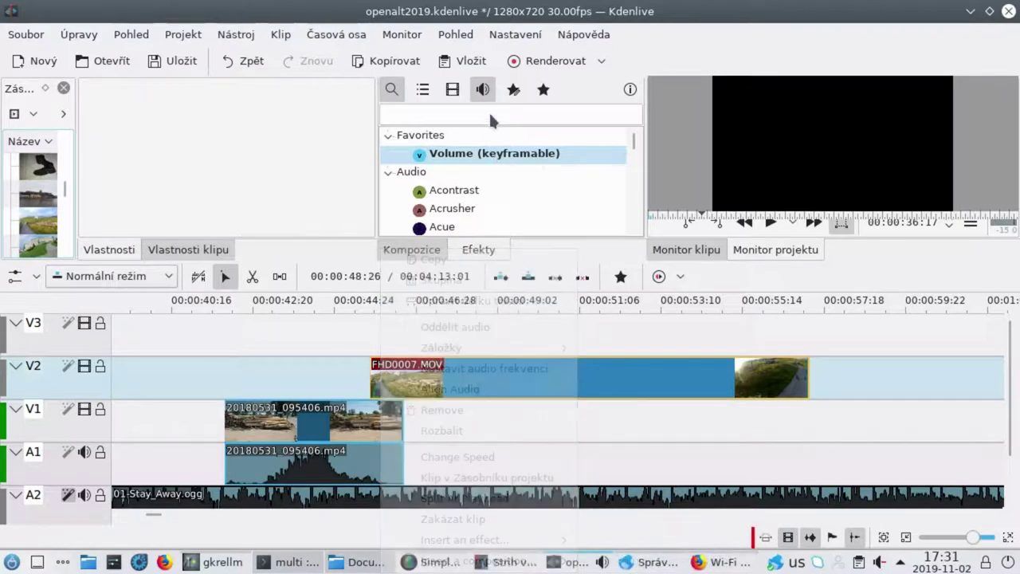
# Step: Limit the effect list to video effects, look through its categories and check the insert-effect options of FHD0007.MOV on V2
pyautogui.click(452, 90)
pyautogui.scroll(-1, 492, 172)
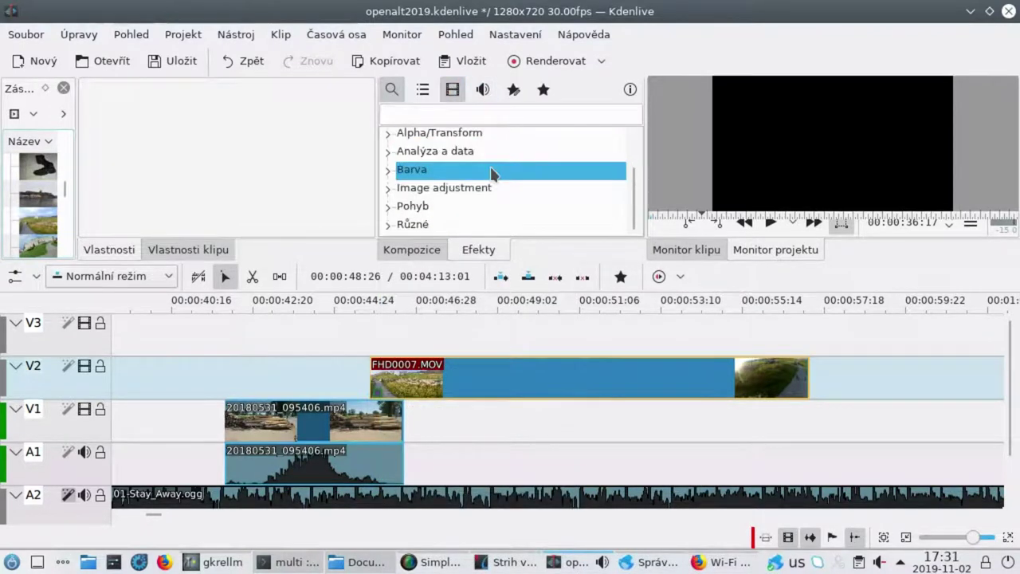
pyautogui.click(446, 322)
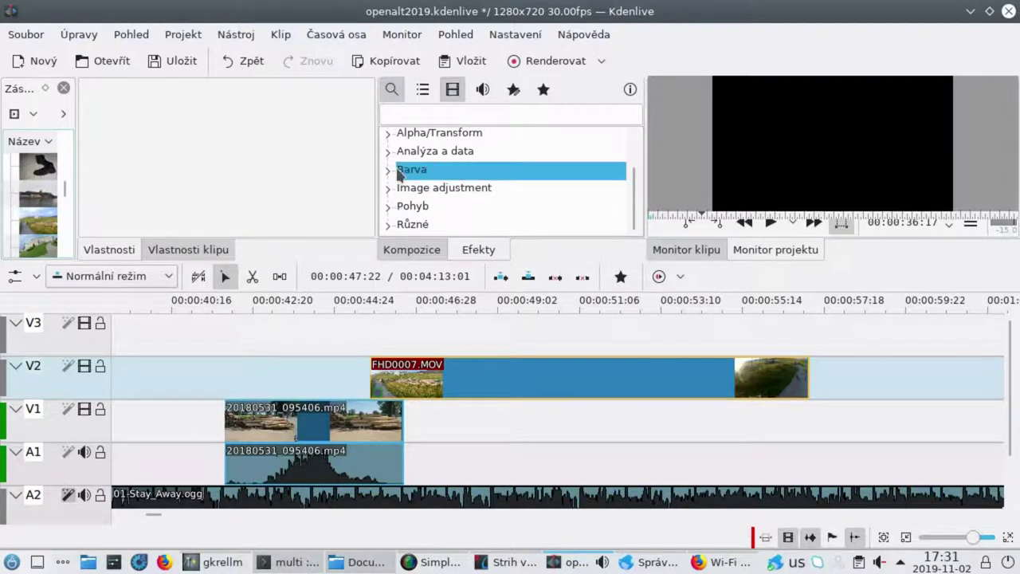
pyautogui.scroll(2, 387, 144)
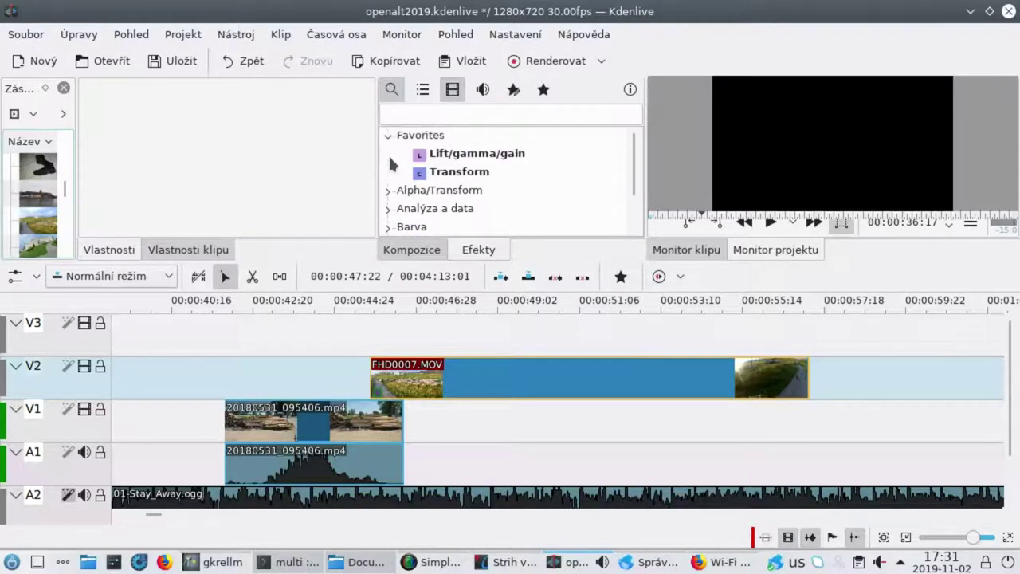
pyautogui.scroll(-2, 392, 215)
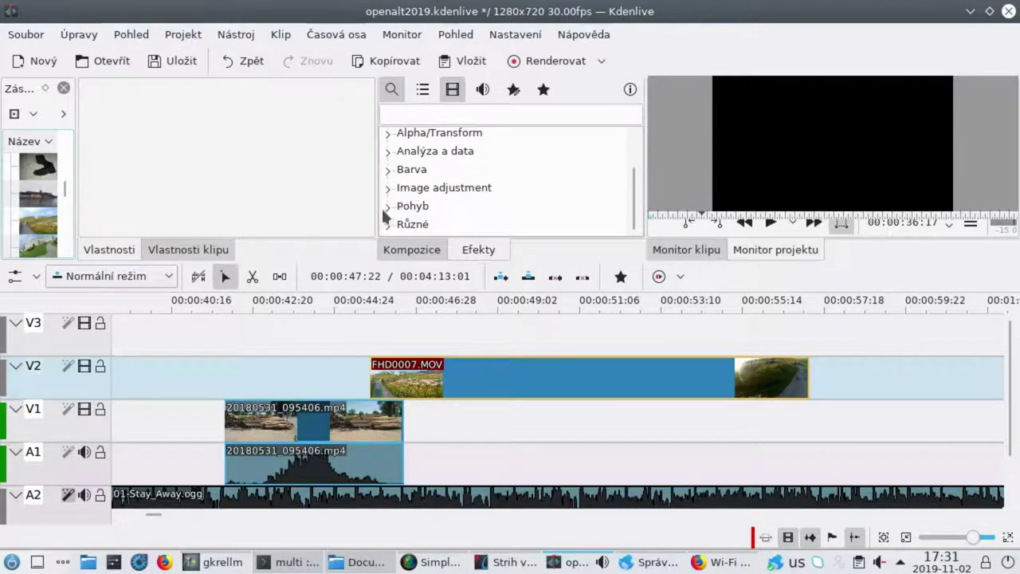
pyautogui.click(373, 396)
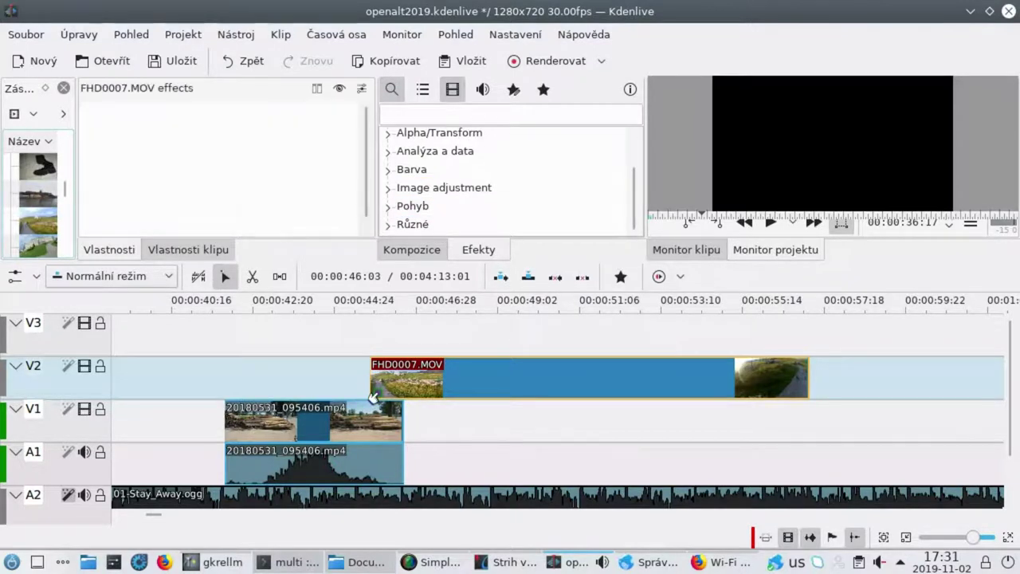
pyautogui.rightClick(375, 397)
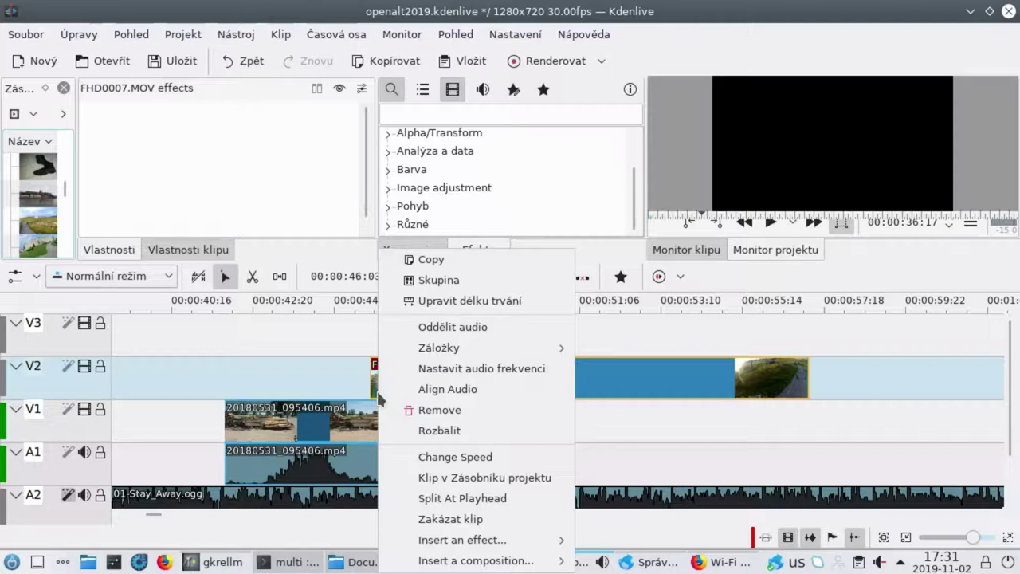
pyautogui.moveTo(510, 549)
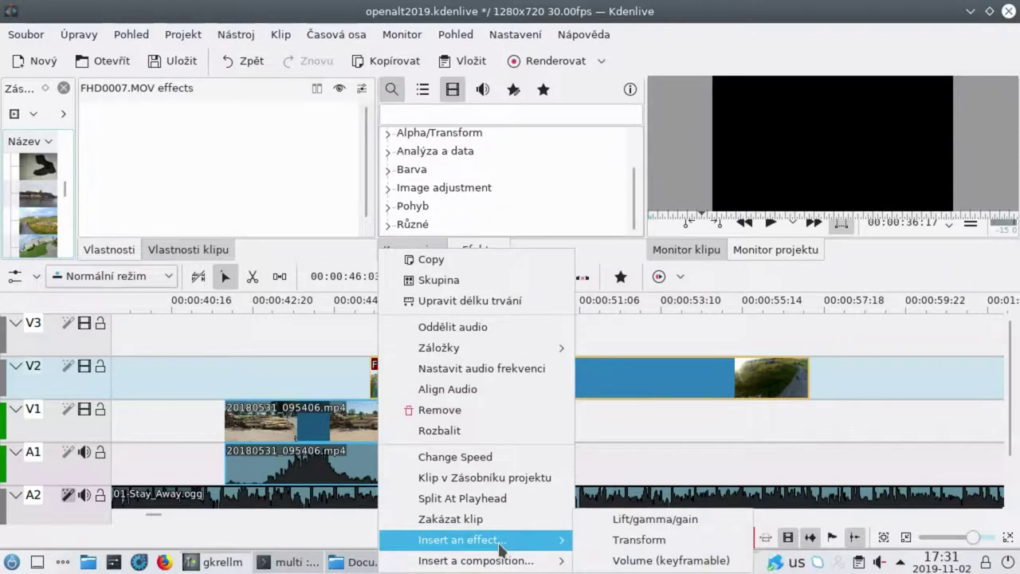
pyautogui.click(311, 189)
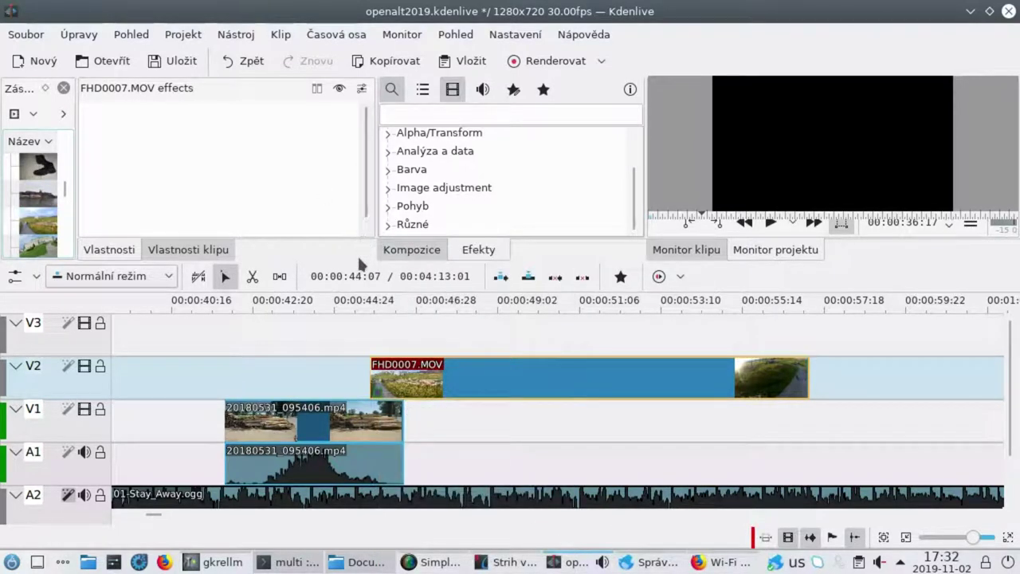
# Step: Enlarge the area above the timeline and browse the full effect list, including the Image adjustment category
pyautogui.moveTo(361, 265); pyautogui.dragTo(360, 301)
pyautogui.click(406, 206)
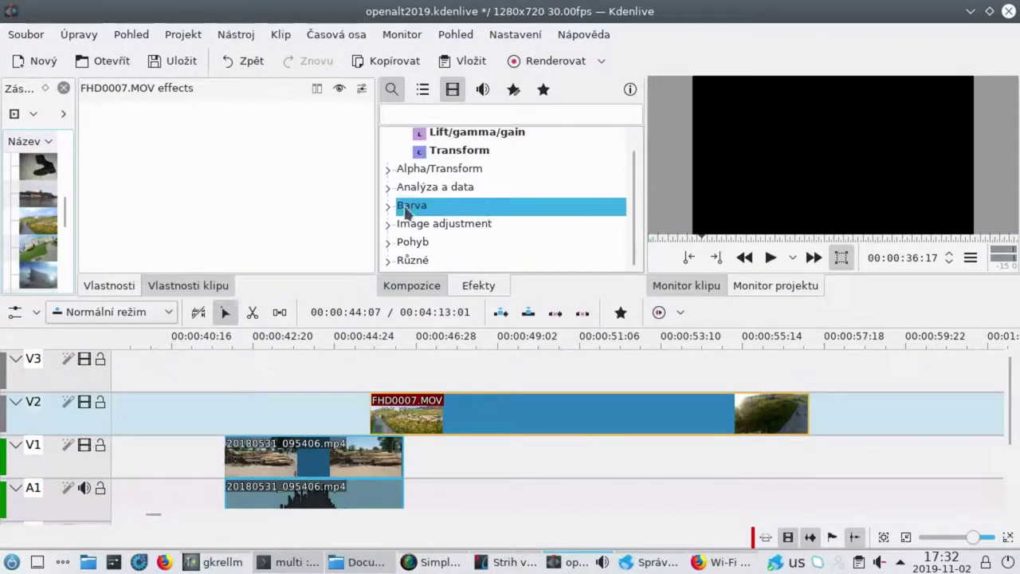
pyautogui.scroll(1, 489, 209)
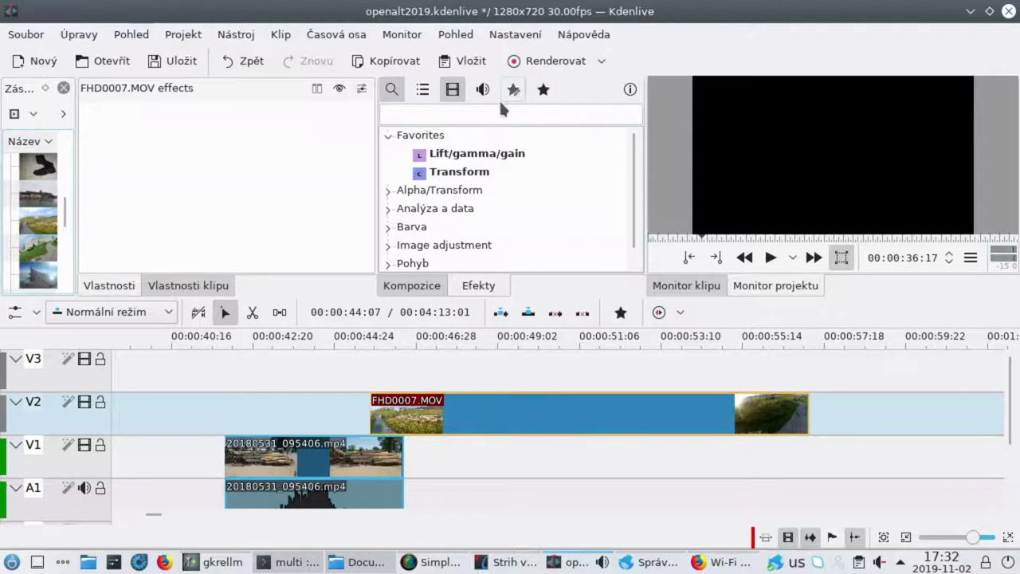
pyautogui.click(425, 93)
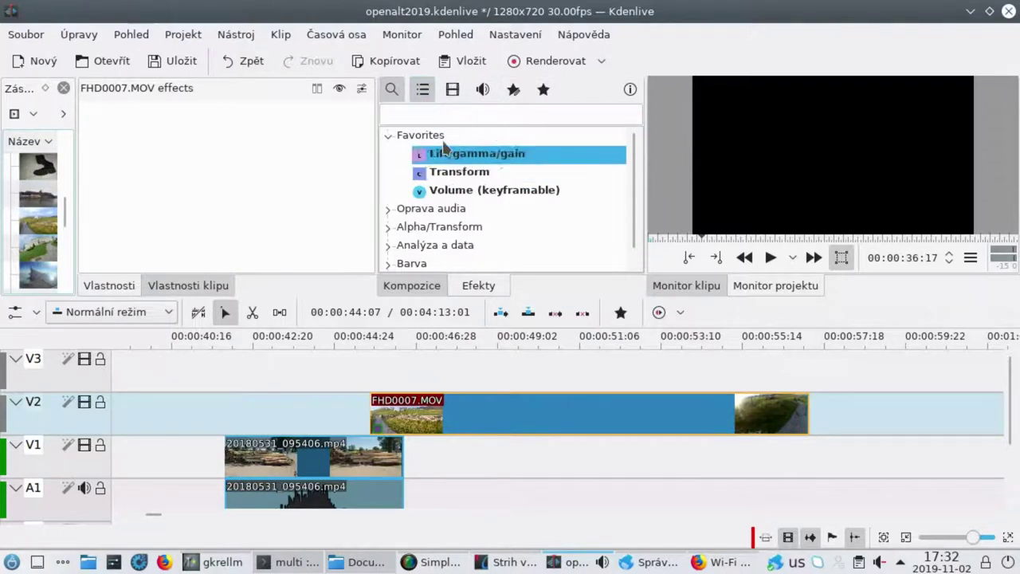
pyautogui.click(453, 117)
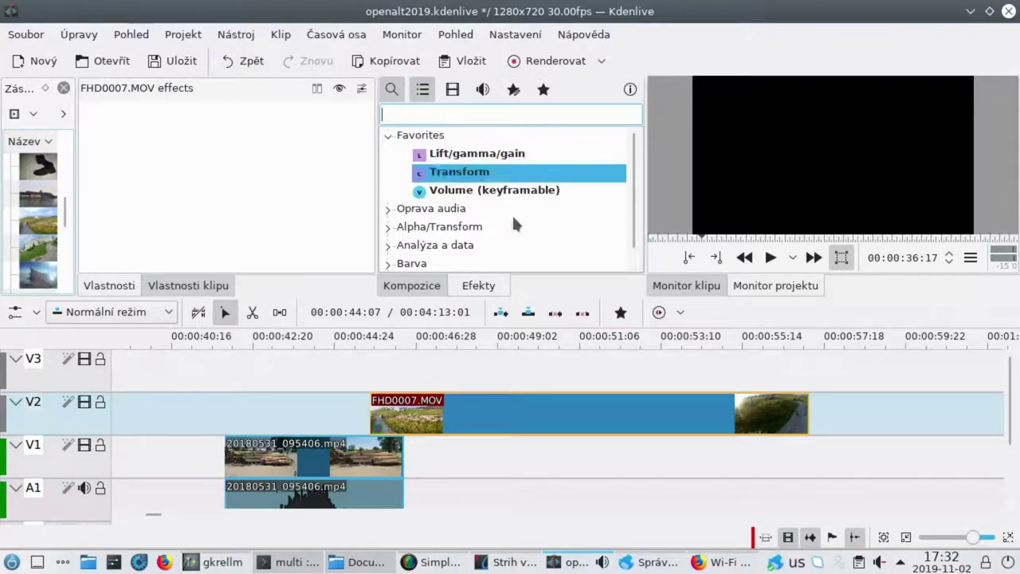
pyautogui.scroll(-1, 517, 212)
pyautogui.click(388, 260)
pyautogui.scroll(-5, 461, 208)
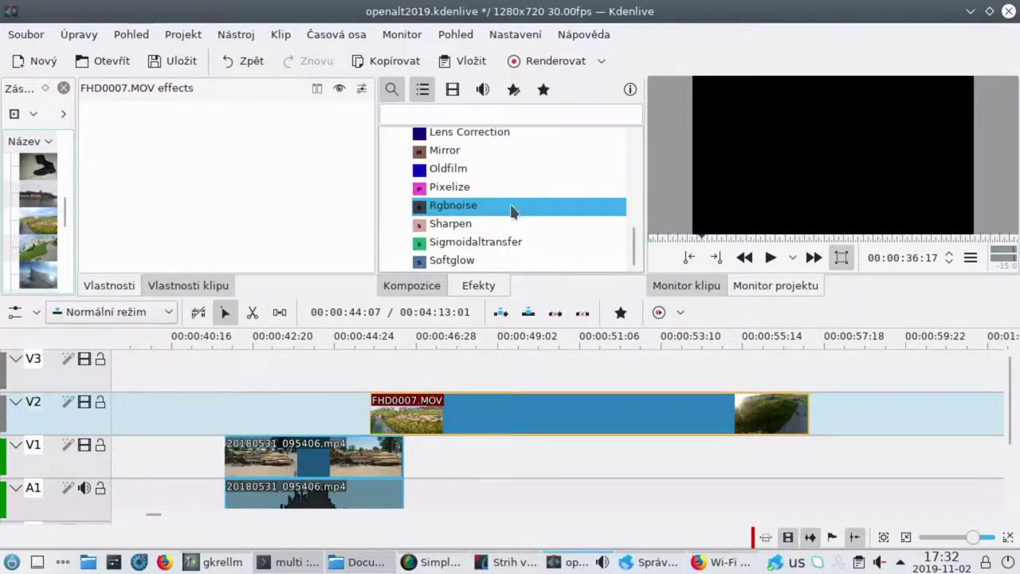
pyautogui.scroll(6, 513, 209)
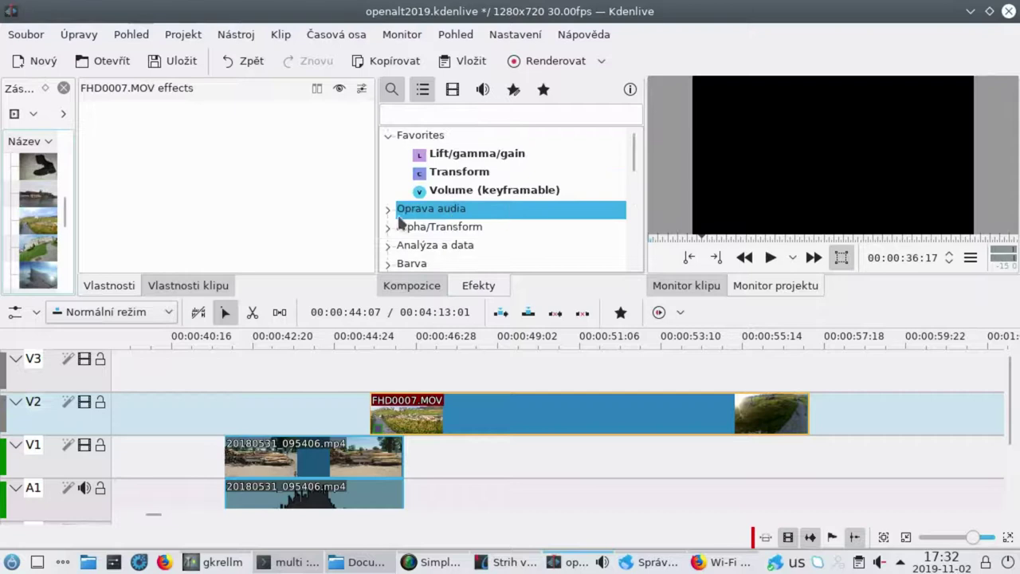
pyautogui.scroll(-1, 390, 254)
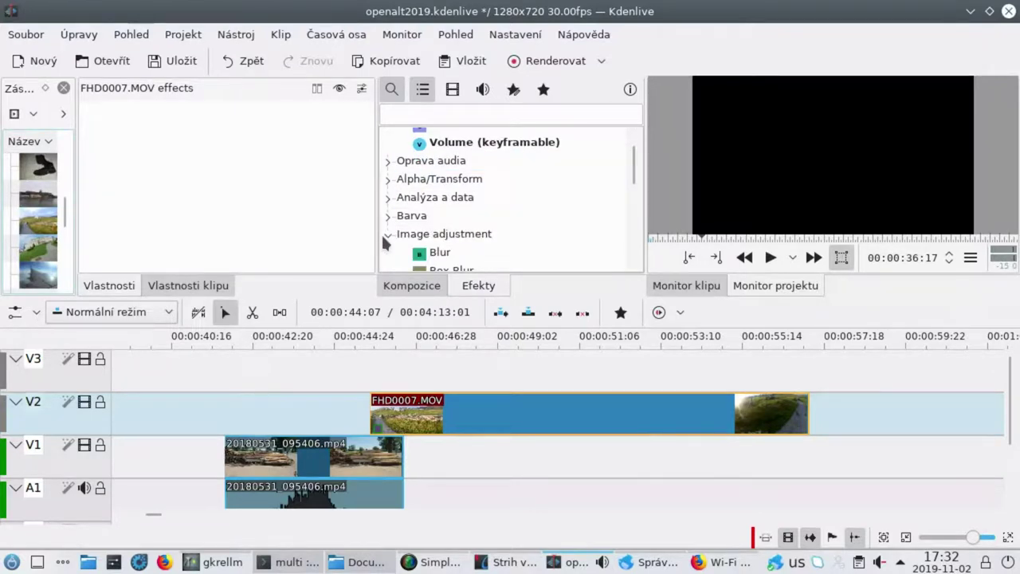
pyautogui.scroll(-2, 382, 237)
pyautogui.scroll(-3, 383, 237)
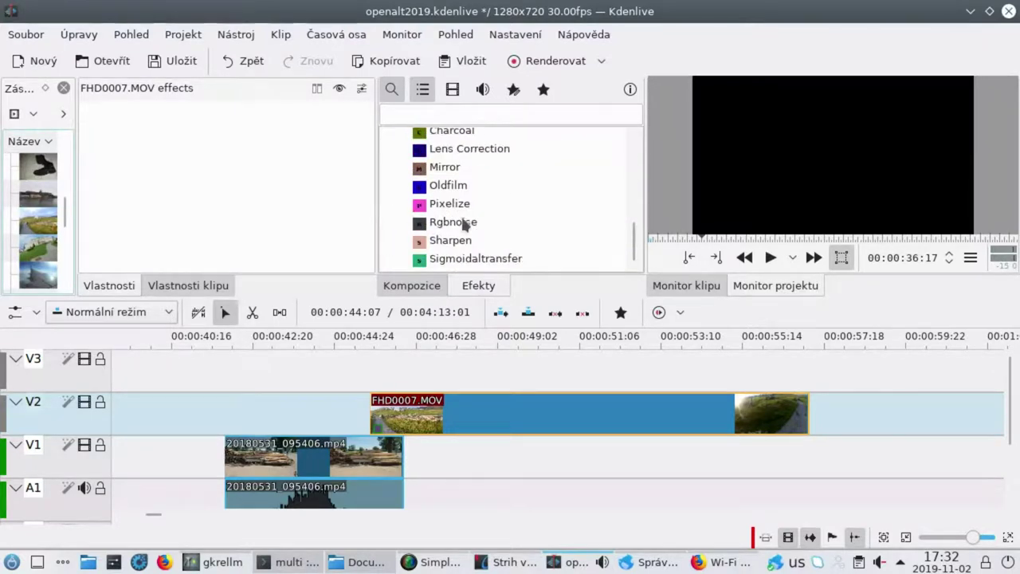
pyautogui.scroll(4, 462, 221)
# Step: Show only video effects and look through the Image adjustment and Různé categories
pyautogui.click(452, 88)
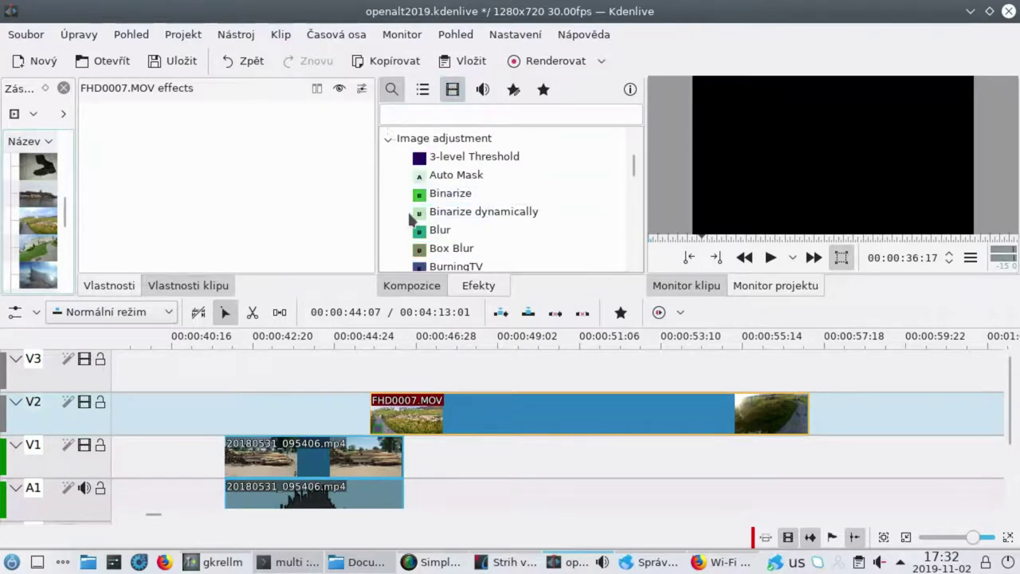
pyautogui.scroll(-3, 414, 223)
pyautogui.scroll(-7, 414, 223)
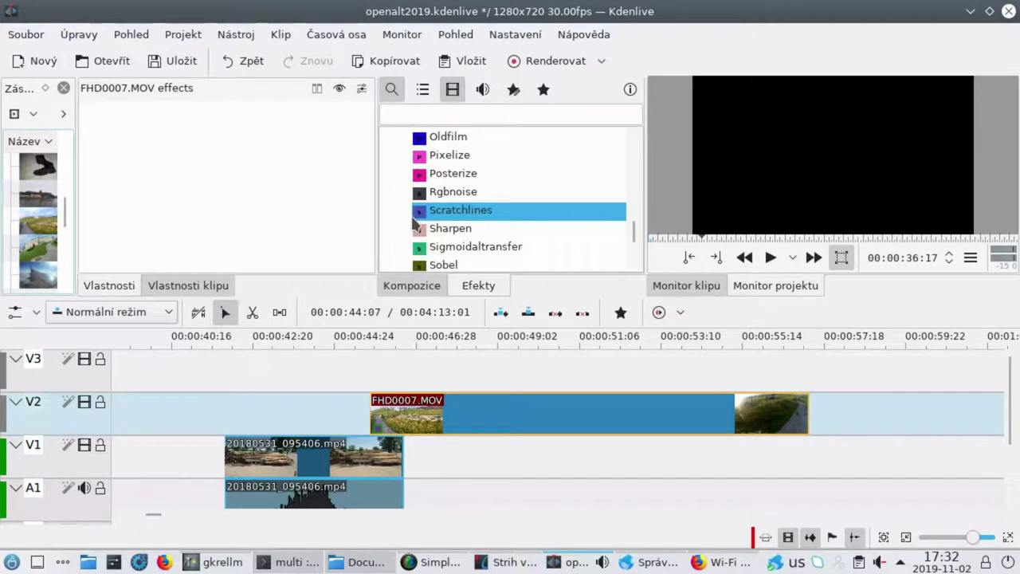
pyautogui.scroll(-2, 414, 223)
pyautogui.scroll(-1, 416, 223)
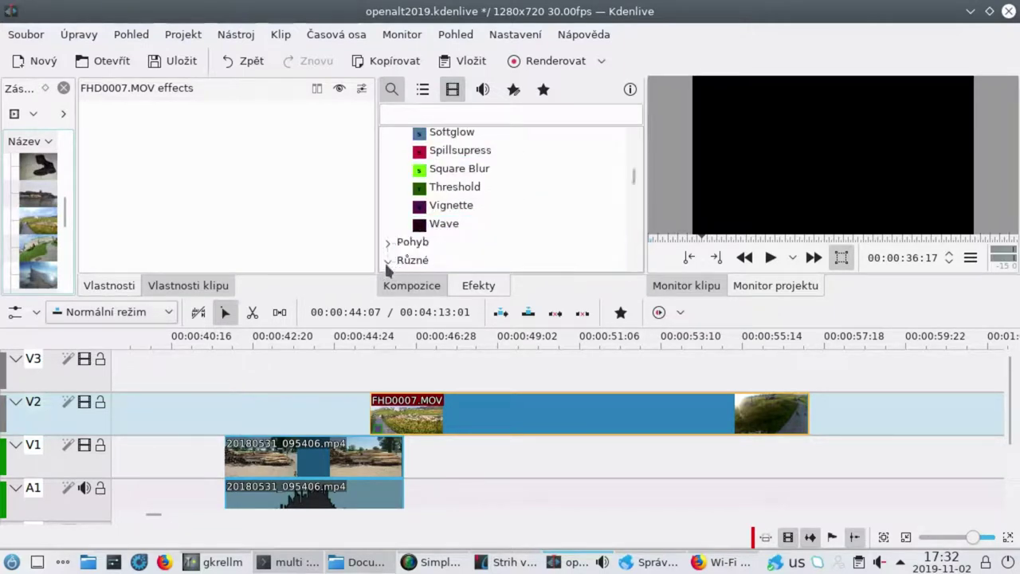
pyautogui.scroll(-4, 395, 250)
pyautogui.scroll(3, 402, 243)
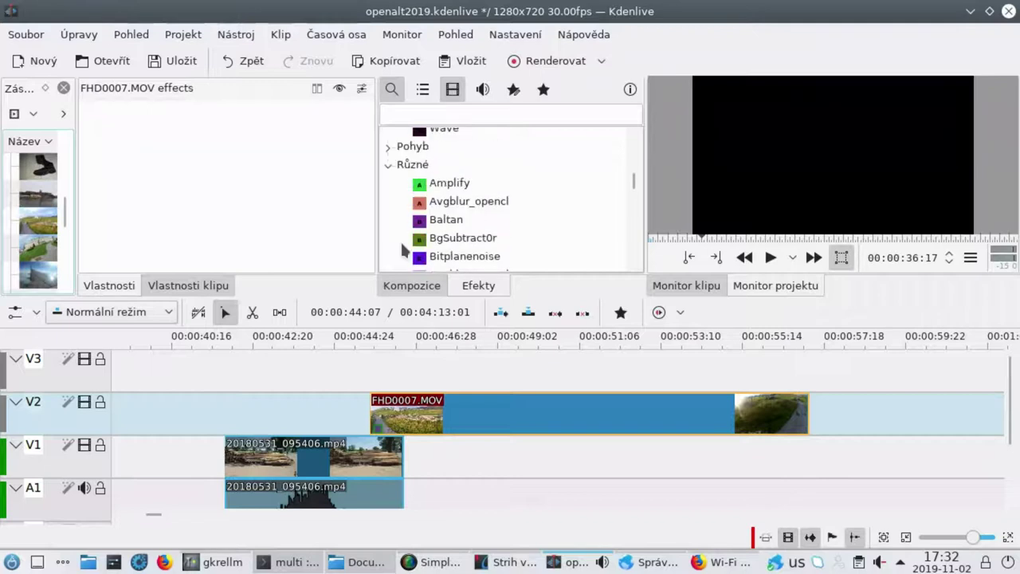
pyautogui.click(389, 148)
pyautogui.scroll(10, 389, 153)
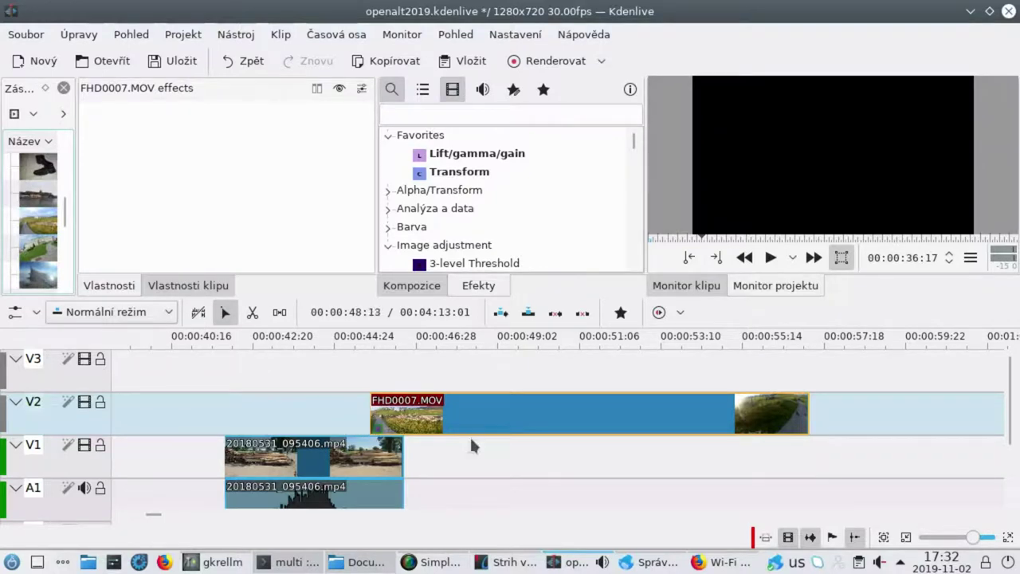
# Step: Add a Composite and transform composition at the start of FHD0007.MOV, over its overlap with 20180531_095406.mp4
pyautogui.click(450, 455)
pyautogui.scroll(-2, 434, 444)
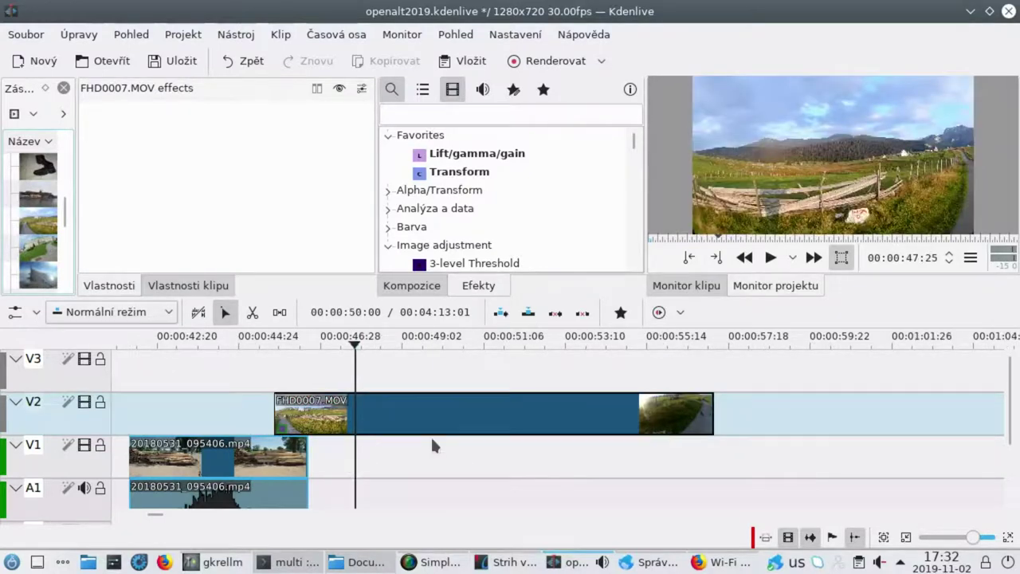
pyautogui.click(281, 435)
pyautogui.rightClick(280, 435)
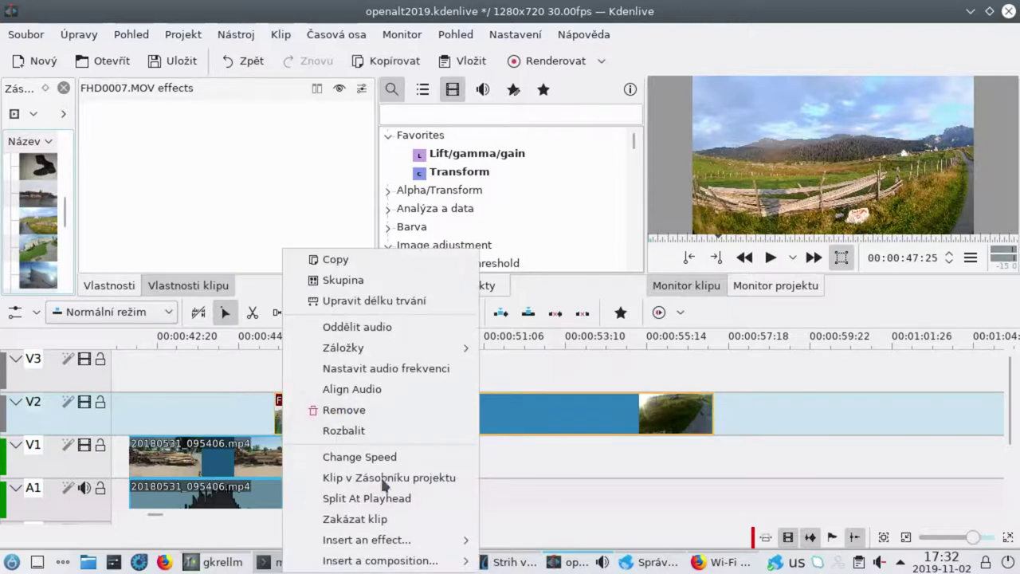
pyautogui.moveTo(451, 547)
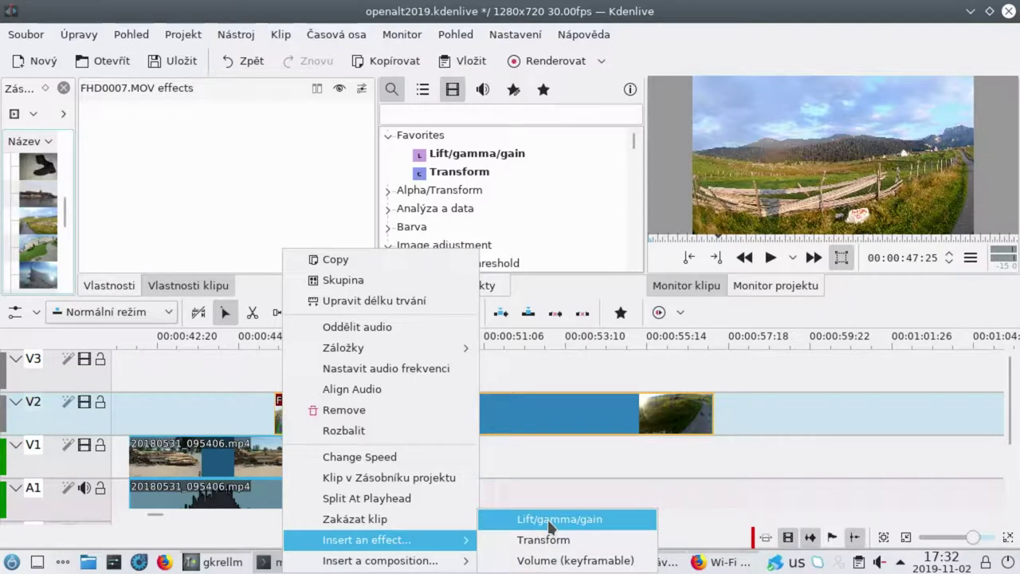
pyautogui.moveTo(427, 564)
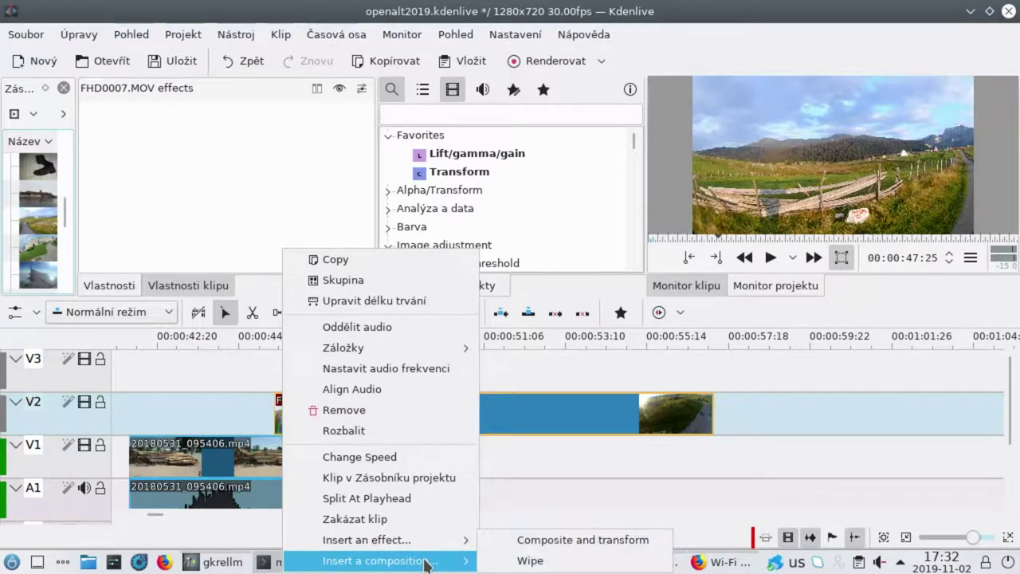
pyautogui.click(557, 540)
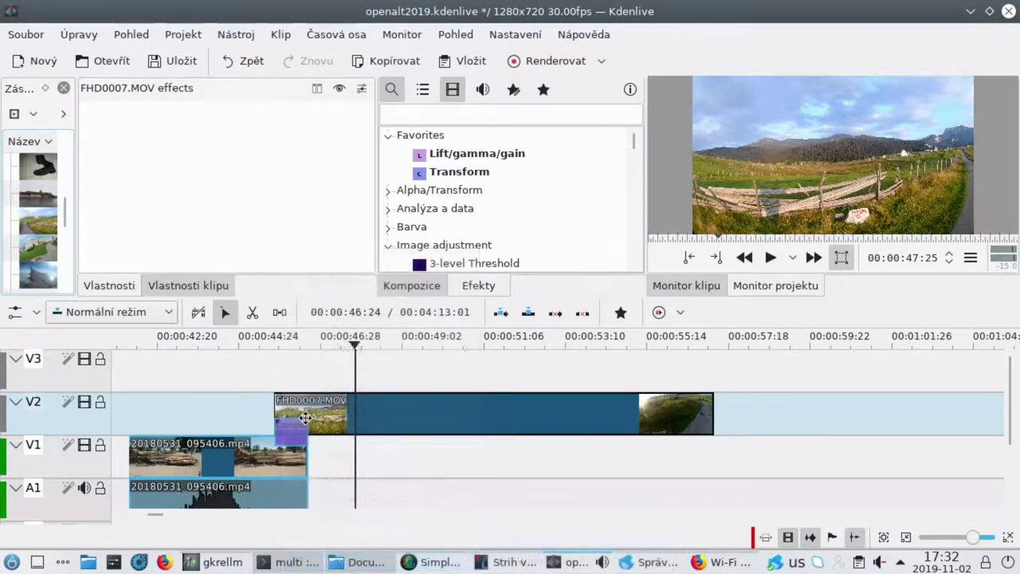
# Step: Play back the overlap on V2 and V1 and examine the Composite and transform properties and keyframe ruler
pyautogui.click(267, 430)
pyautogui.press('space')
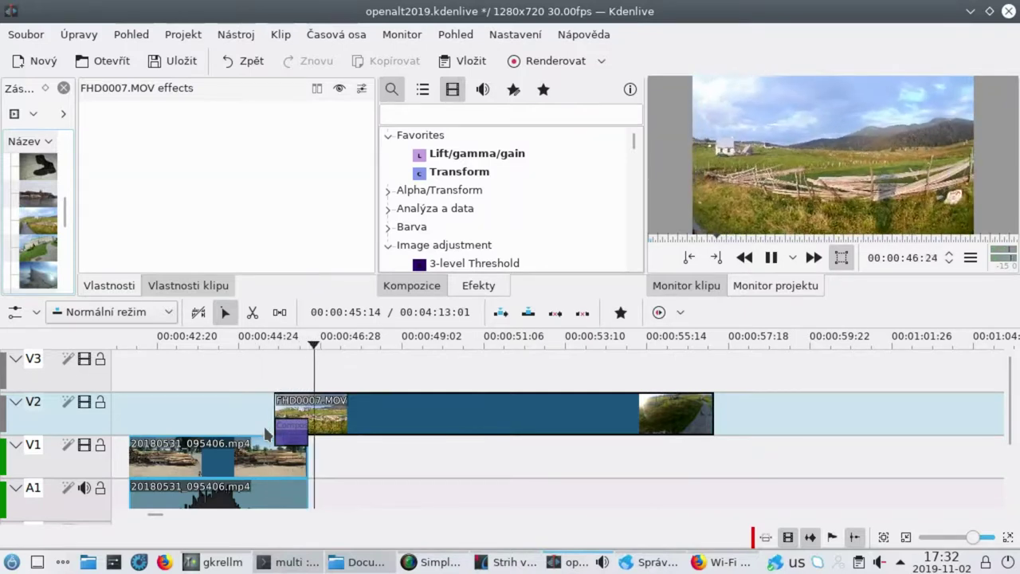
pyautogui.click(266, 432)
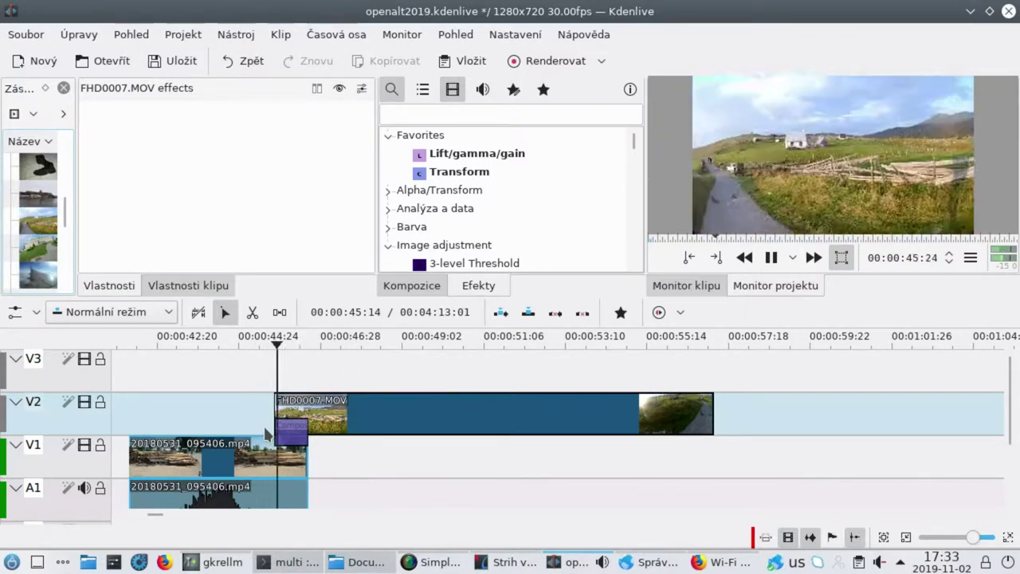
pyautogui.click(293, 438)
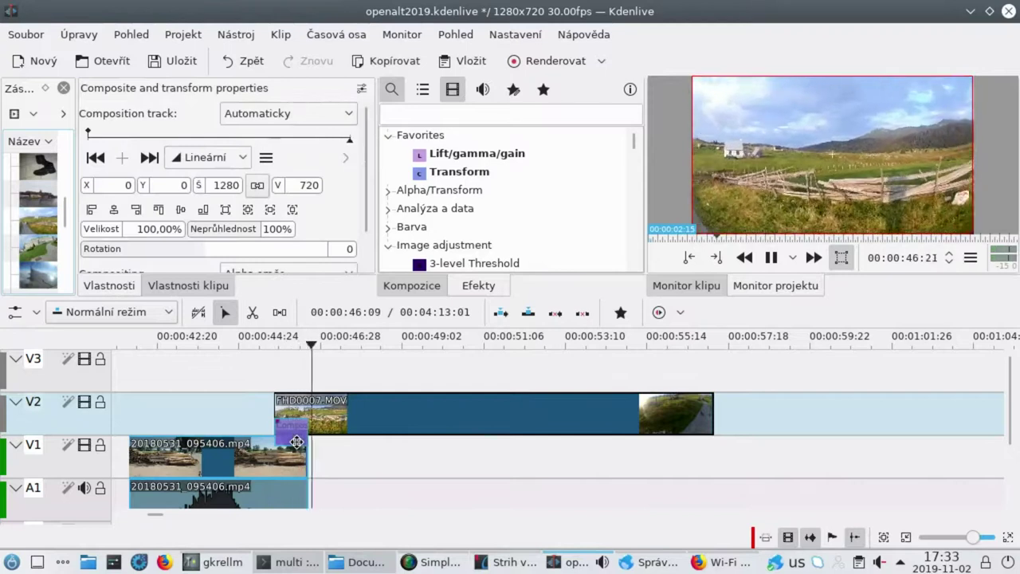
pyautogui.click(184, 141)
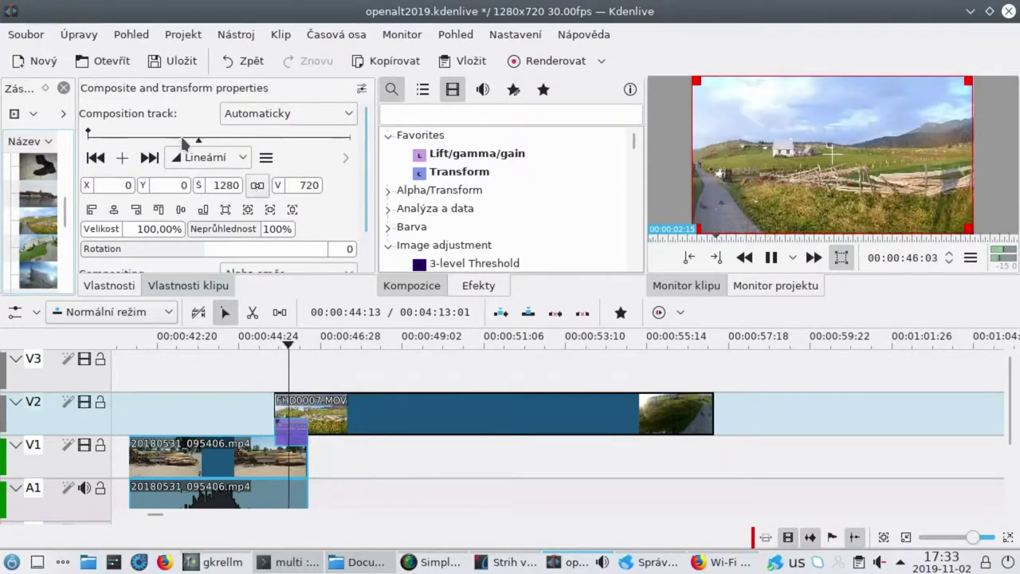
pyautogui.click(416, 173)
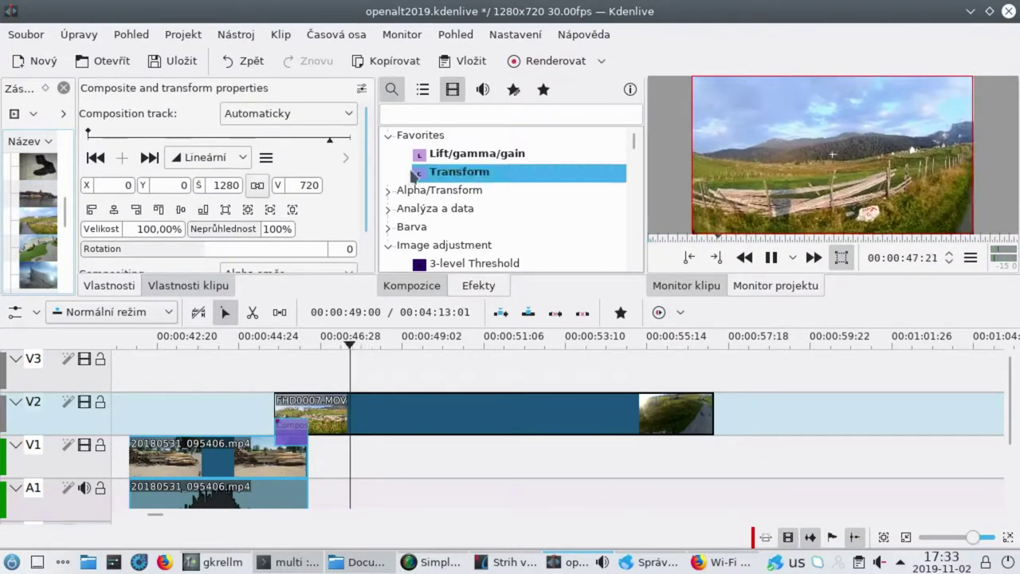
# Step: Delete the Composite and transform composition from the start of FHD0007.MOV on V2
pyautogui.scroll(-2, 352, 176)
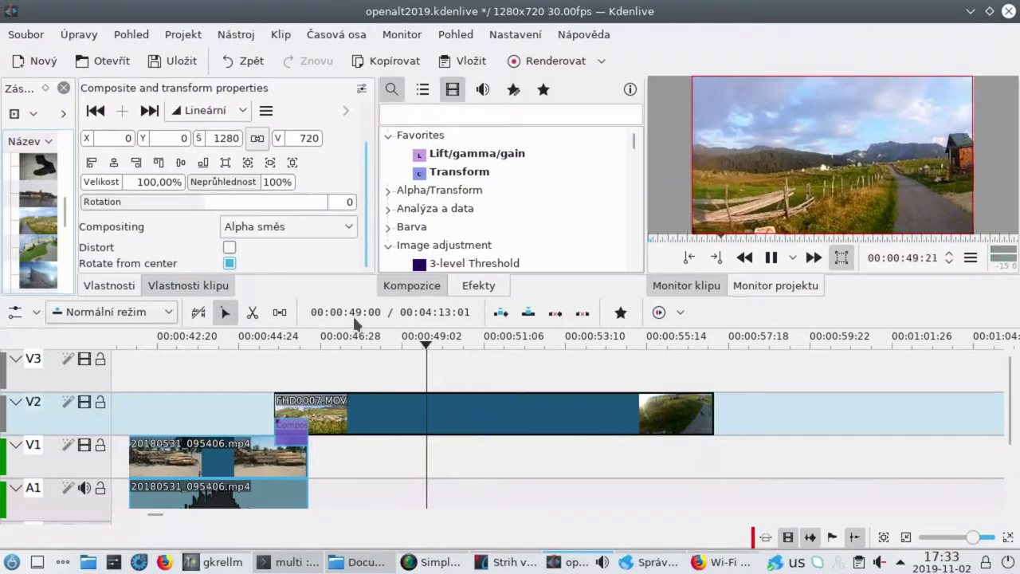
pyautogui.press('Delete')
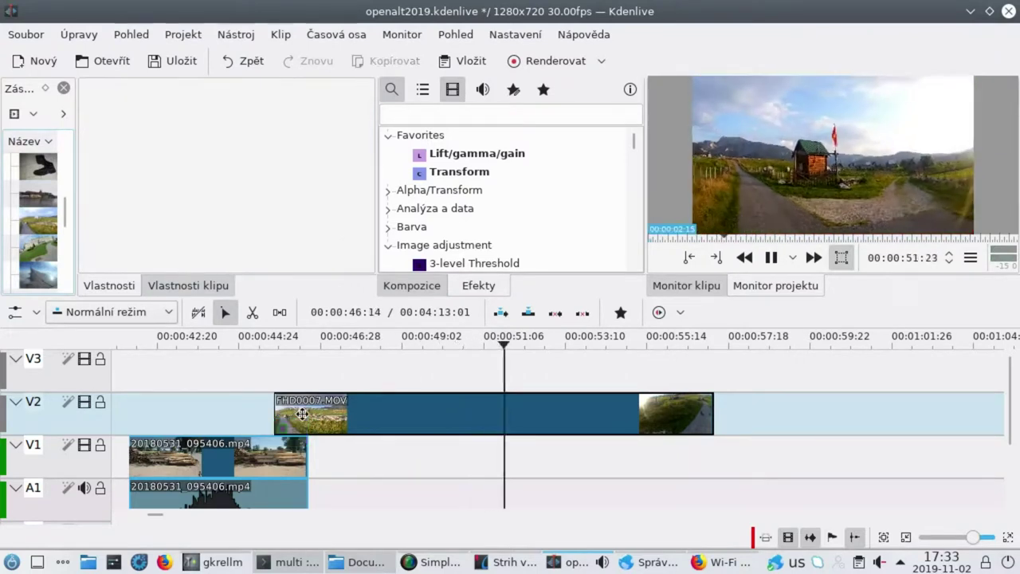
# Step: Search the video effects for "tex" and add Dynamic Text to FHD0007.MOV on V2
pyautogui.scroll(-3, 523, 228)
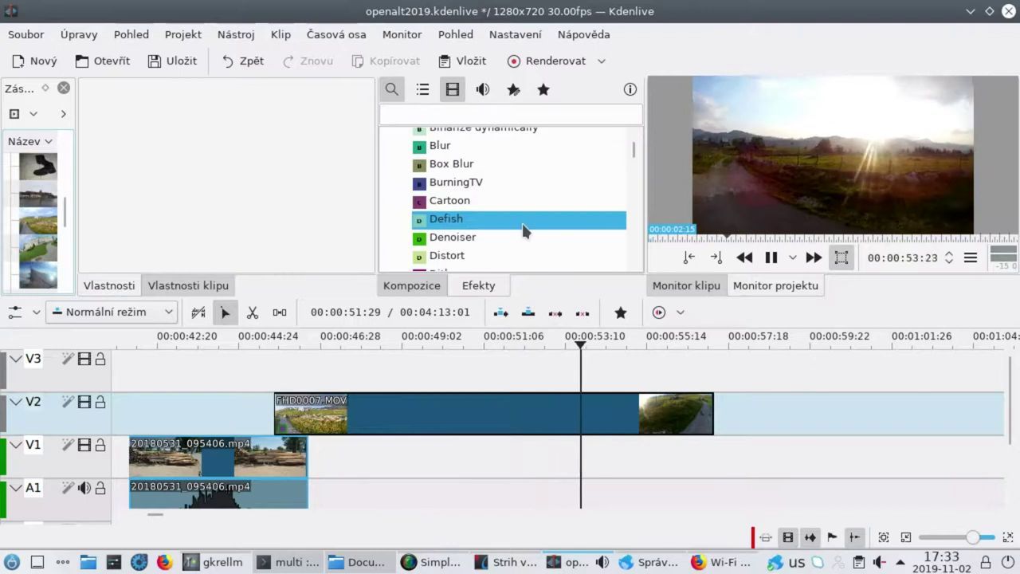
pyautogui.scroll(-3, 523, 230)
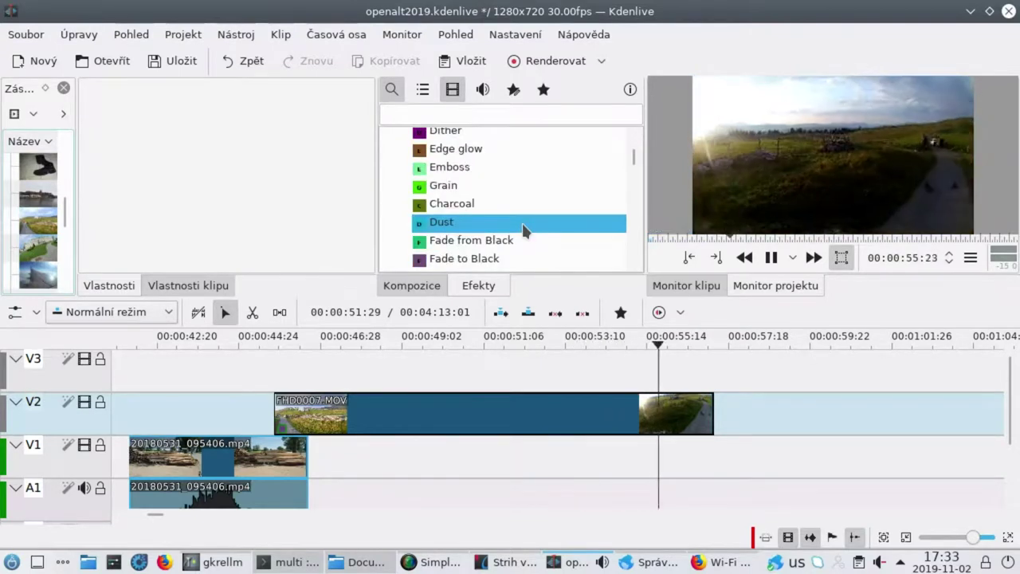
pyautogui.scroll(3, 523, 229)
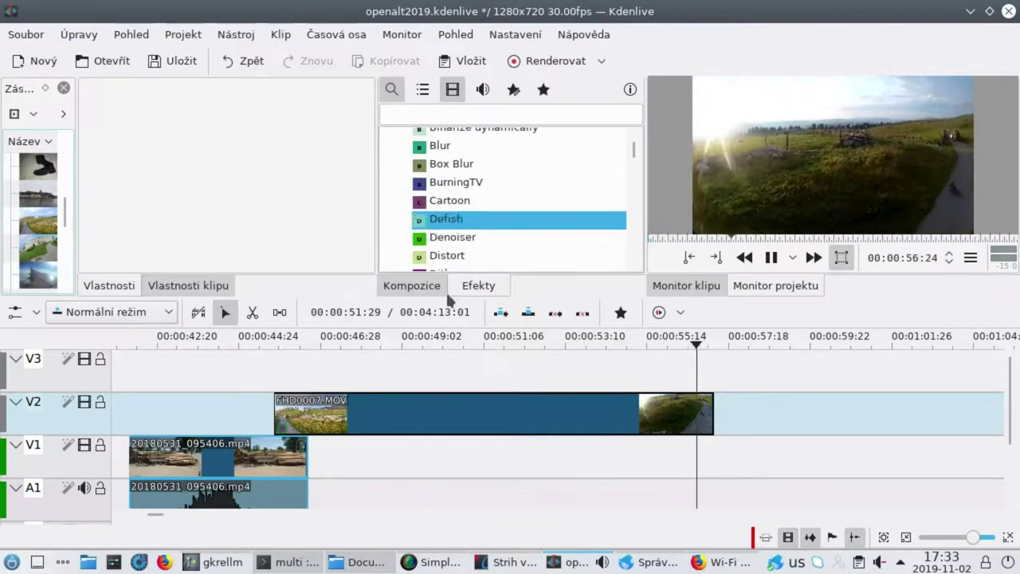
pyautogui.click(257, 415)
pyautogui.press('space')
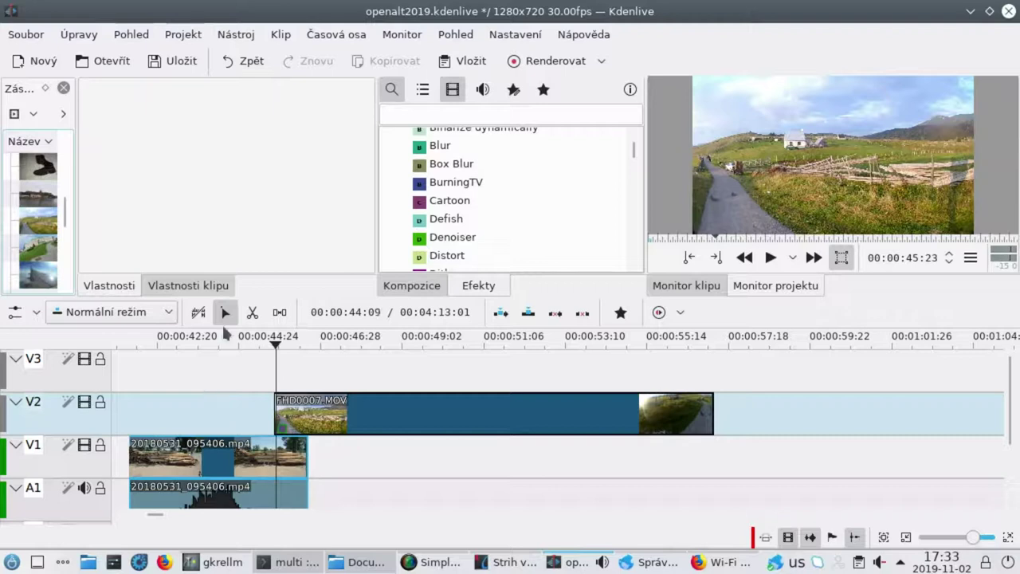
pyautogui.click(456, 428)
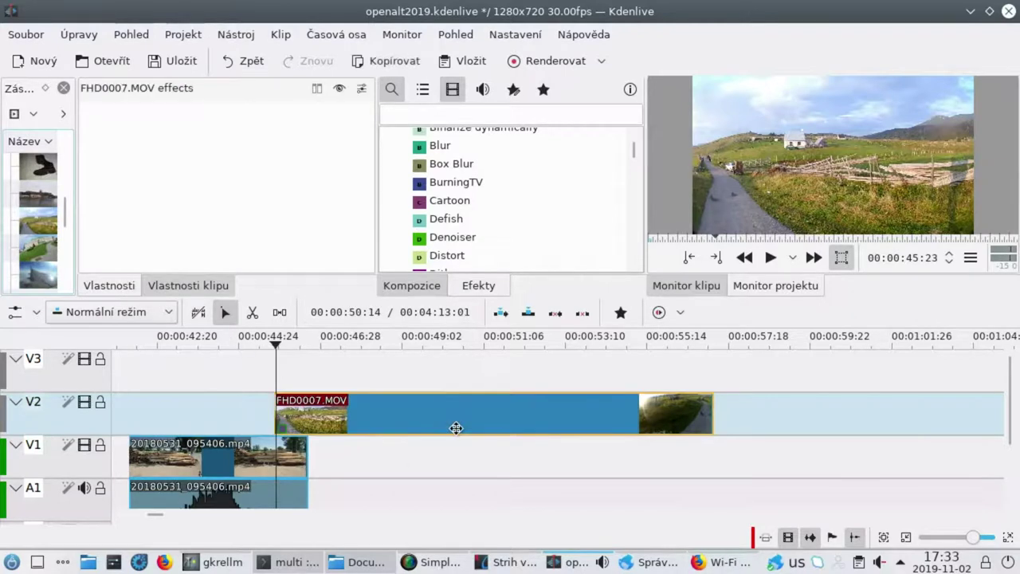
pyautogui.click(444, 114)
pyautogui.write('tex')
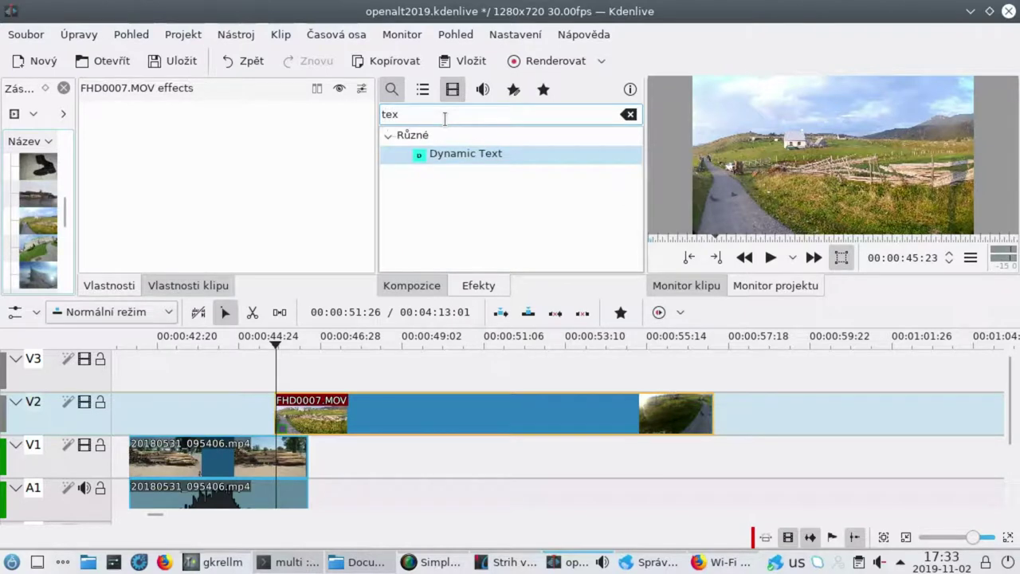
pyautogui.click(462, 155)
pyautogui.doubleClick(454, 155)
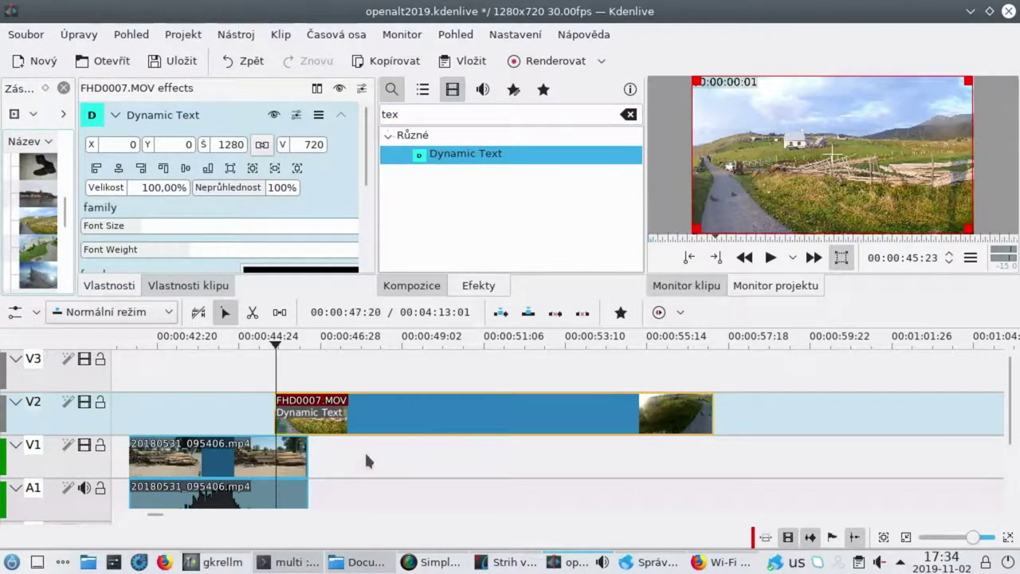
# Step: Play back FHD0007.MOV from near its start to check the timecode overlay, and pause at 00:00:47:19
pyautogui.press('space')
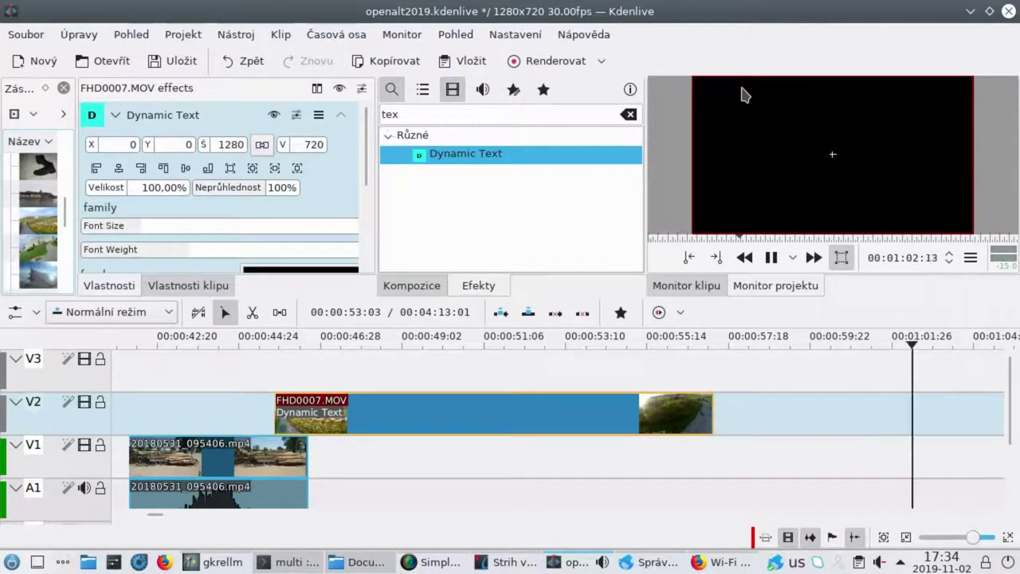
pyautogui.click(337, 453)
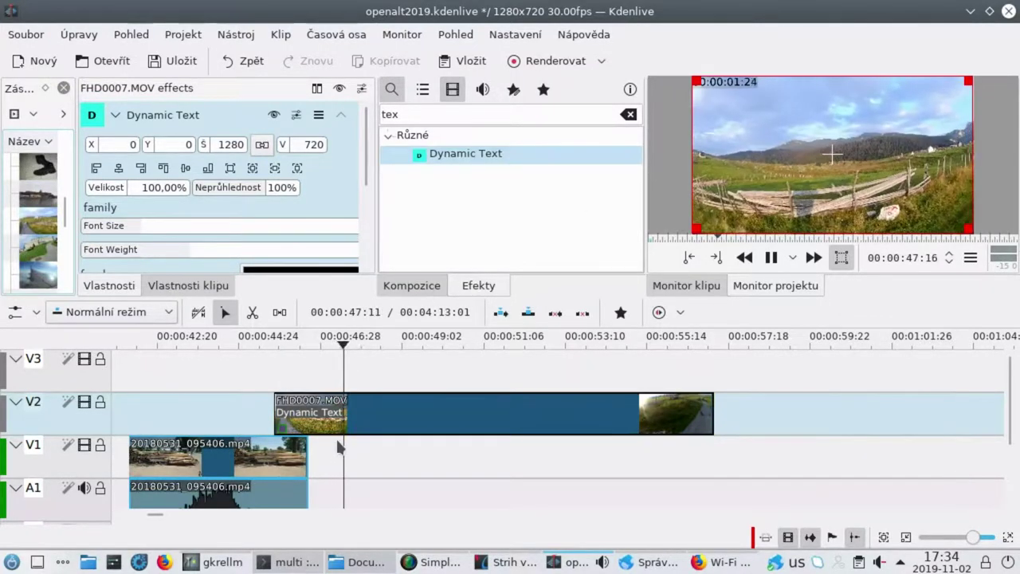
pyautogui.press('space')
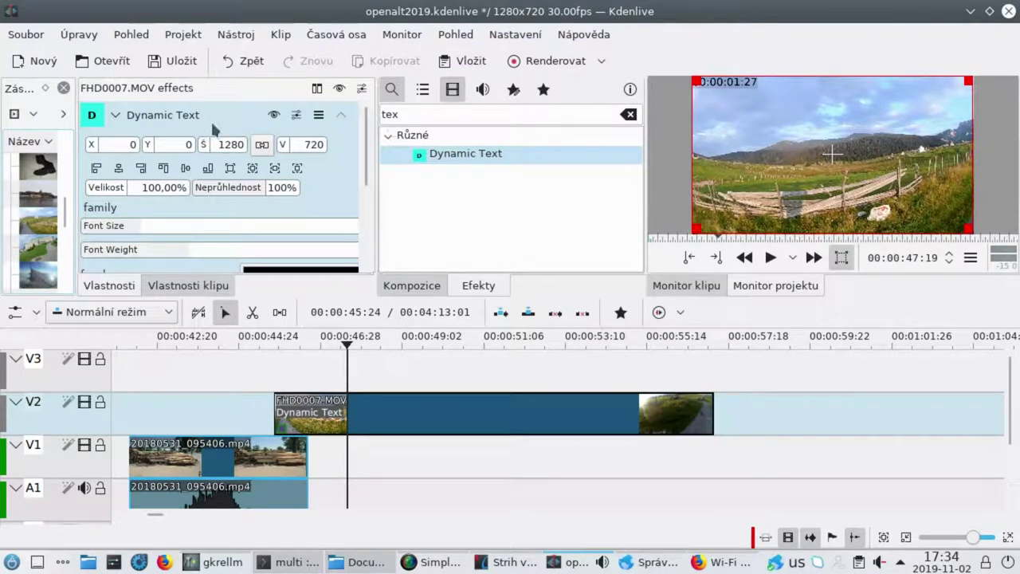
# Step: Set the Dynamic Text font size to 85, shrink its frame to about 1042 x 588 and place it at about X 89, Y 92
pyautogui.scroll(-2, 280, 222)
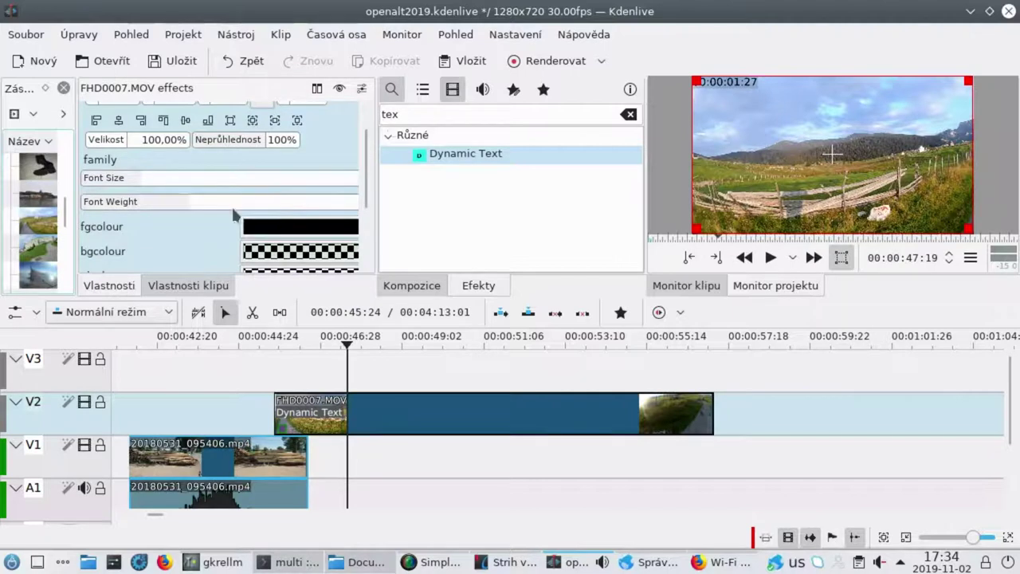
pyautogui.moveTo(151, 183); pyautogui.dragTo(192, 185)
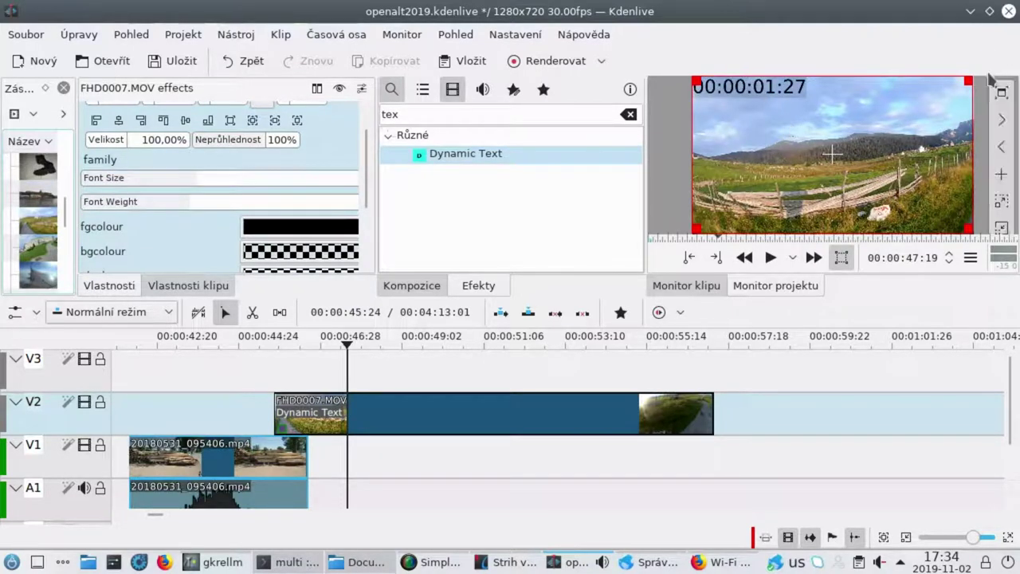
pyautogui.moveTo(968, 80); pyautogui.dragTo(916, 109)
pyautogui.moveTo(807, 165); pyautogui.dragTo(824, 153)
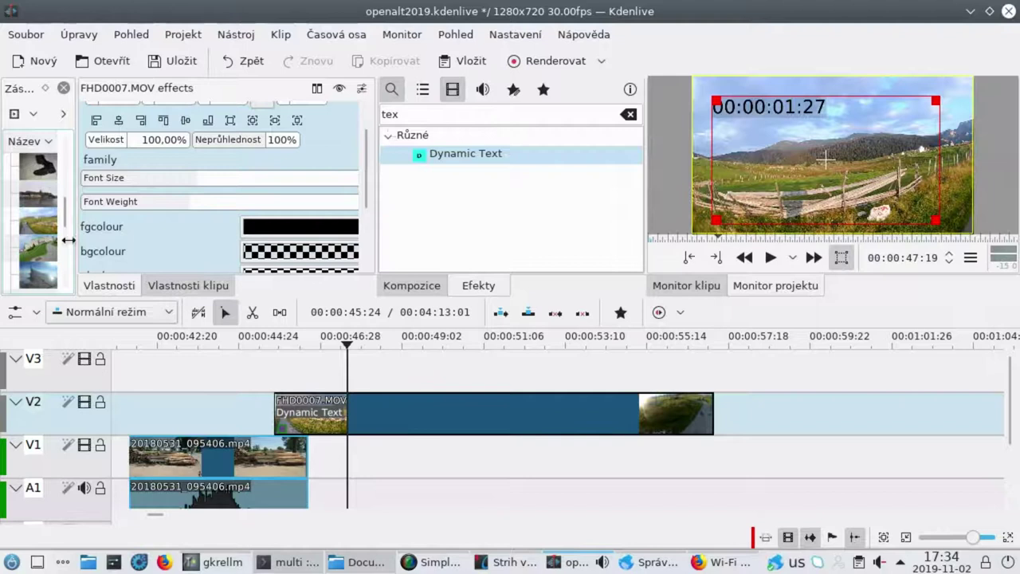
# Step: Set the Dynamic Text padding to 121 and look over its colour, outline and alignment settings
pyautogui.scroll(-2, 148, 223)
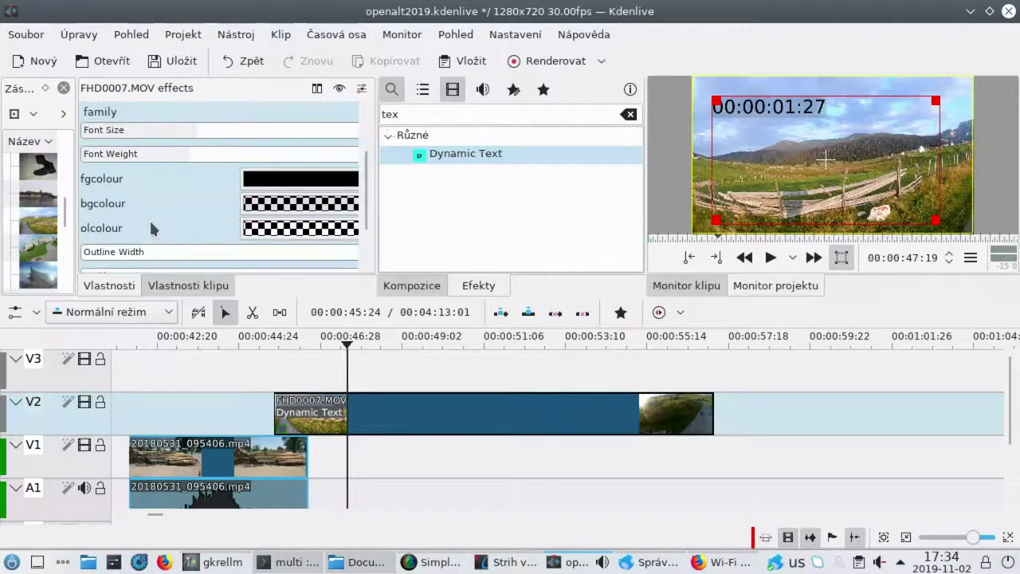
pyautogui.scroll(-3, 149, 219)
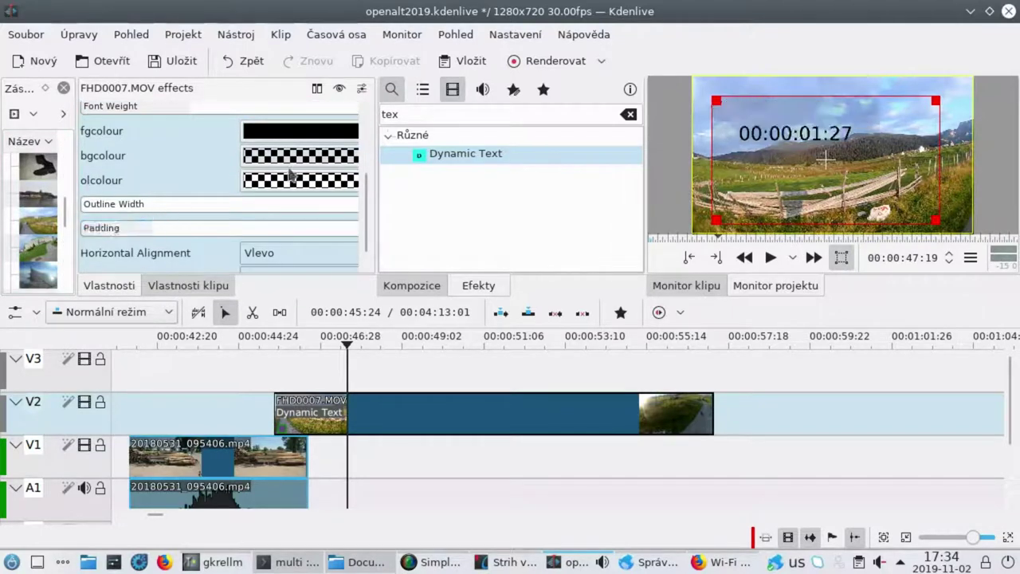
pyautogui.scroll(-2, 363, 204)
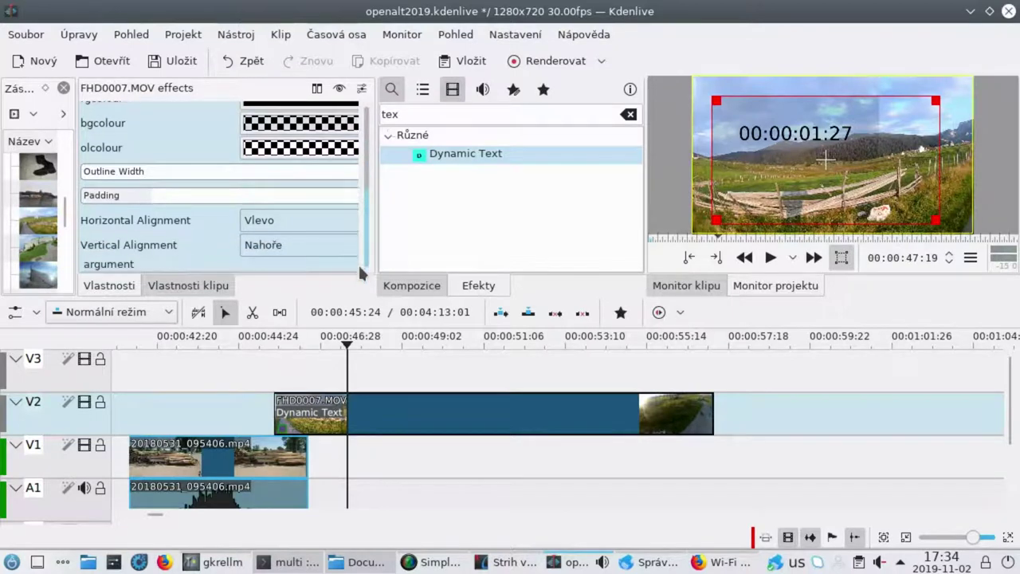
pyautogui.scroll(5, 368, 191)
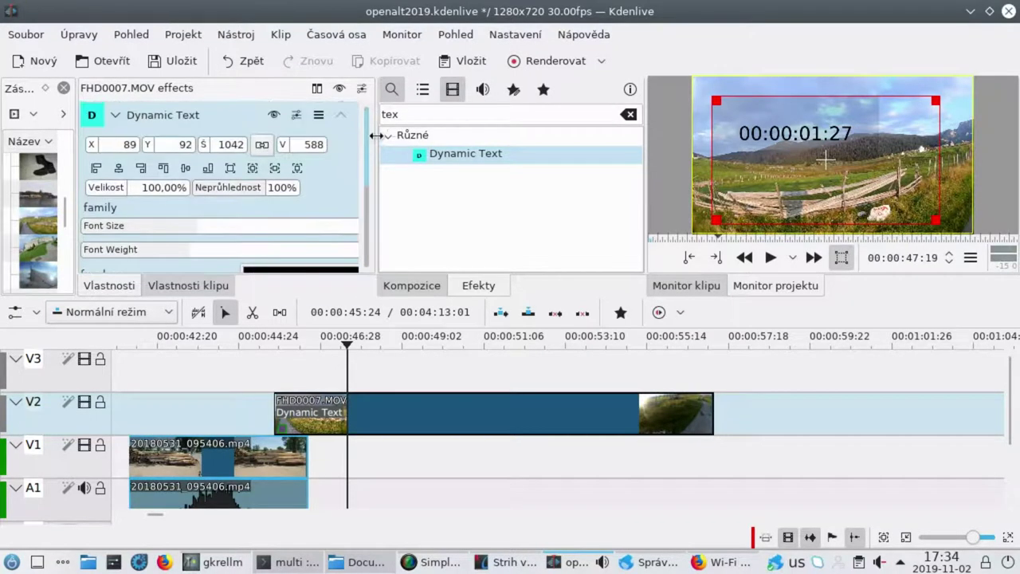
pyautogui.scroll(-5, 368, 139)
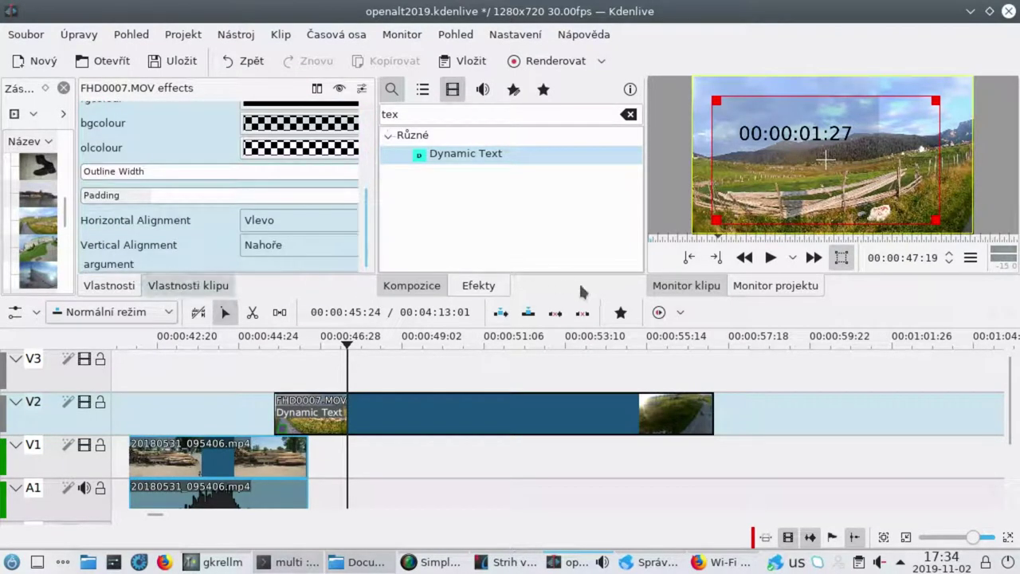
# Step: Move the Dynamic Text frame on the video preview to about X 190, Y 181
pyautogui.moveTo(580, 297); pyautogui.dragTo(551, 398)
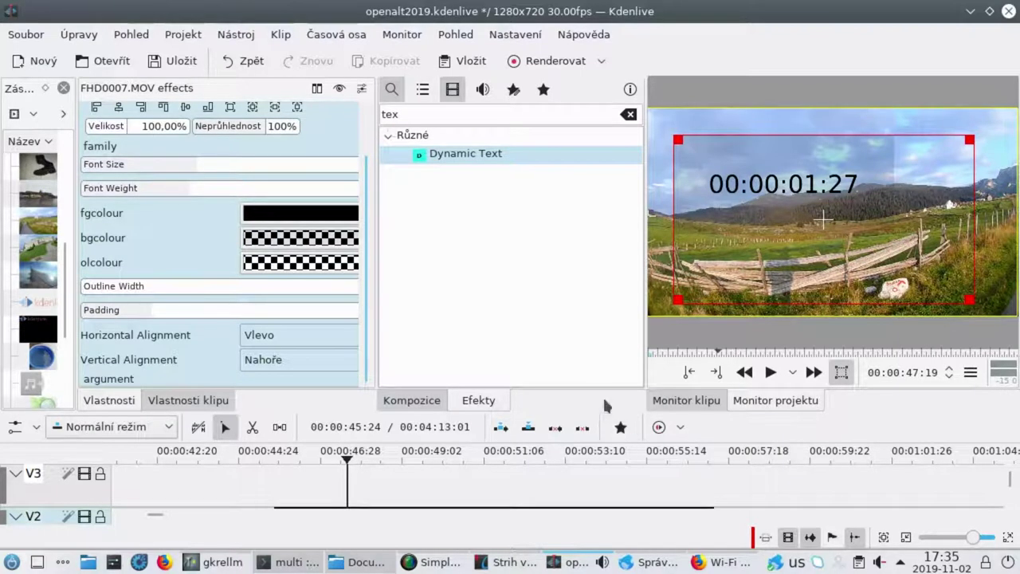
pyautogui.moveTo(604, 409); pyautogui.dragTo(603, 284)
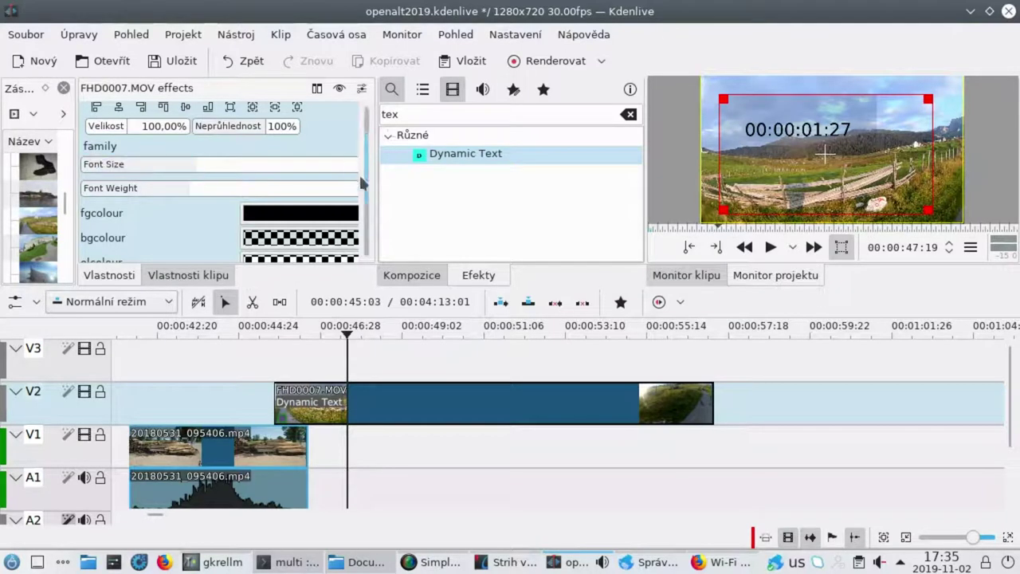
pyautogui.scroll(-3, 358, 173)
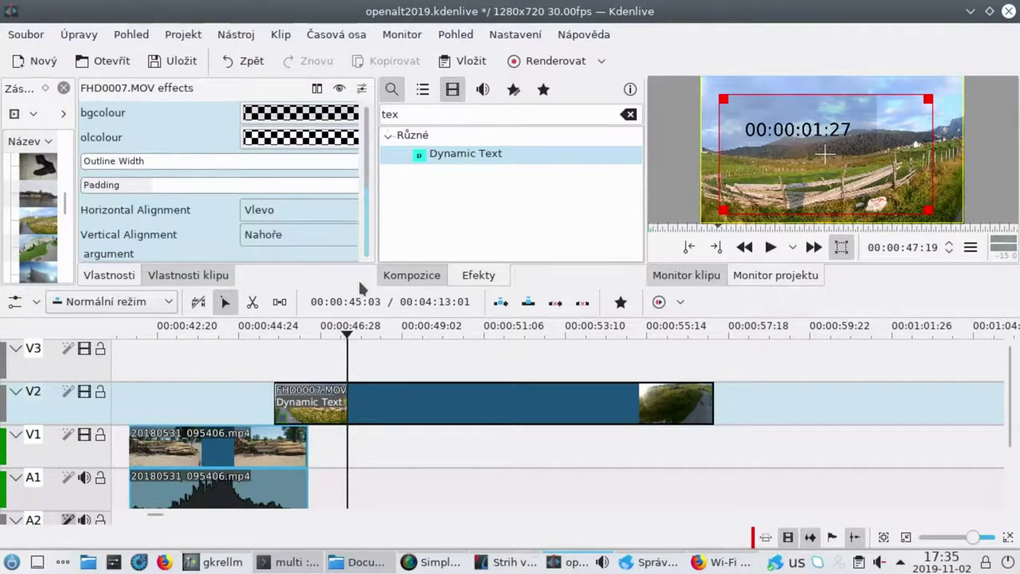
pyautogui.scroll(4, 363, 200)
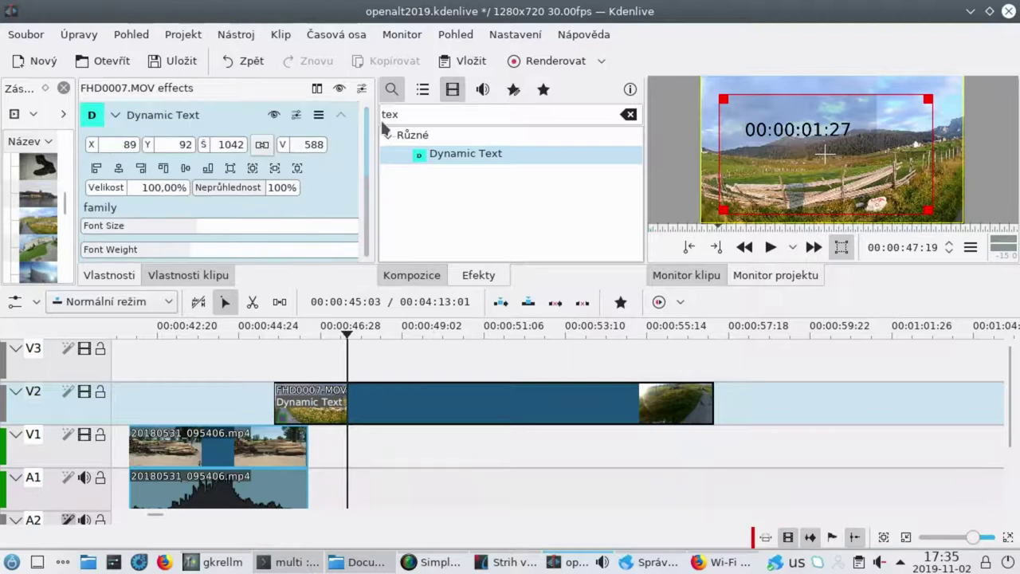
pyautogui.scroll(-3, 365, 172)
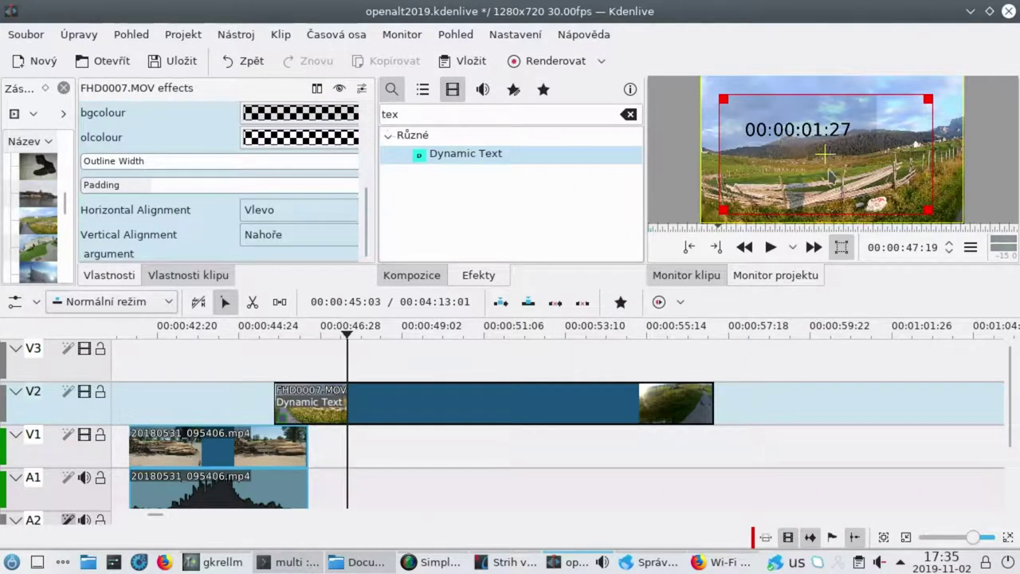
pyautogui.moveTo(829, 154); pyautogui.dragTo(848, 172)
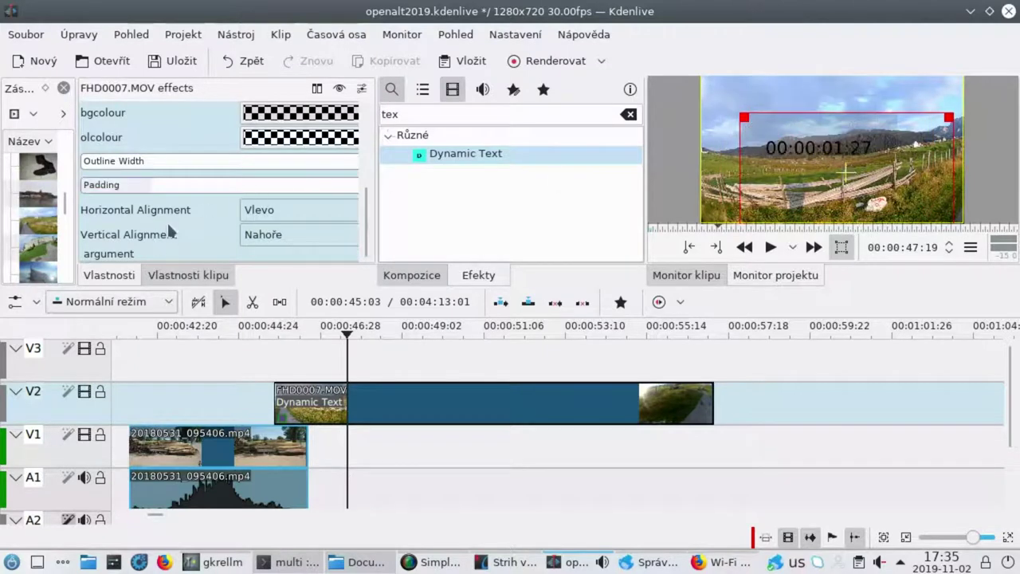
# Step: Enlarge the clip effect properties in height and width so all Dynamic Text settings and their values fit
pyautogui.click(170, 277)
pyautogui.moveTo(315, 288); pyautogui.dragTo(299, 406)
pyautogui.scroll(2, 368, 300)
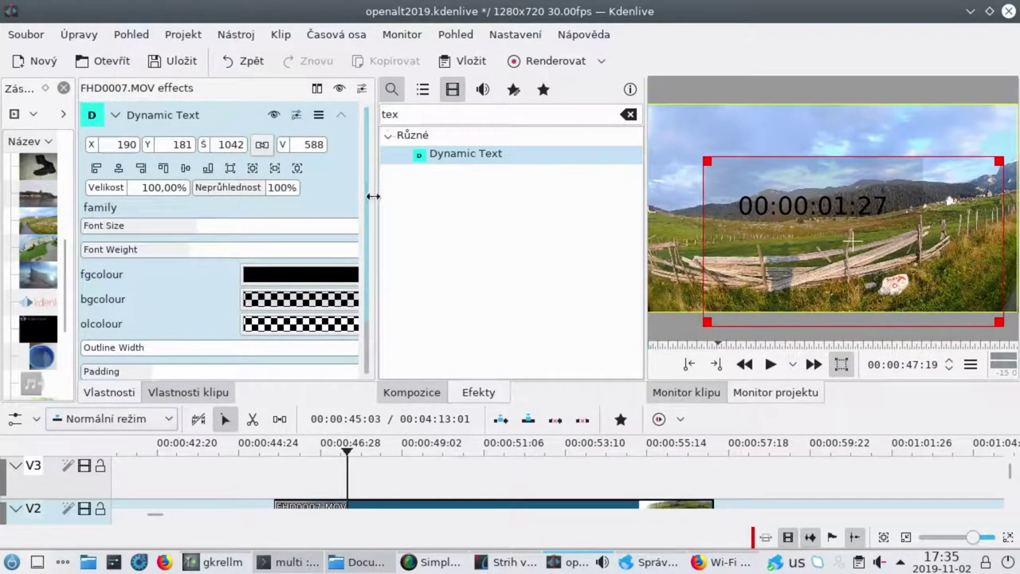
pyautogui.scroll(-1, 368, 196)
pyautogui.moveTo(375, 220); pyautogui.dragTo(567, 264)
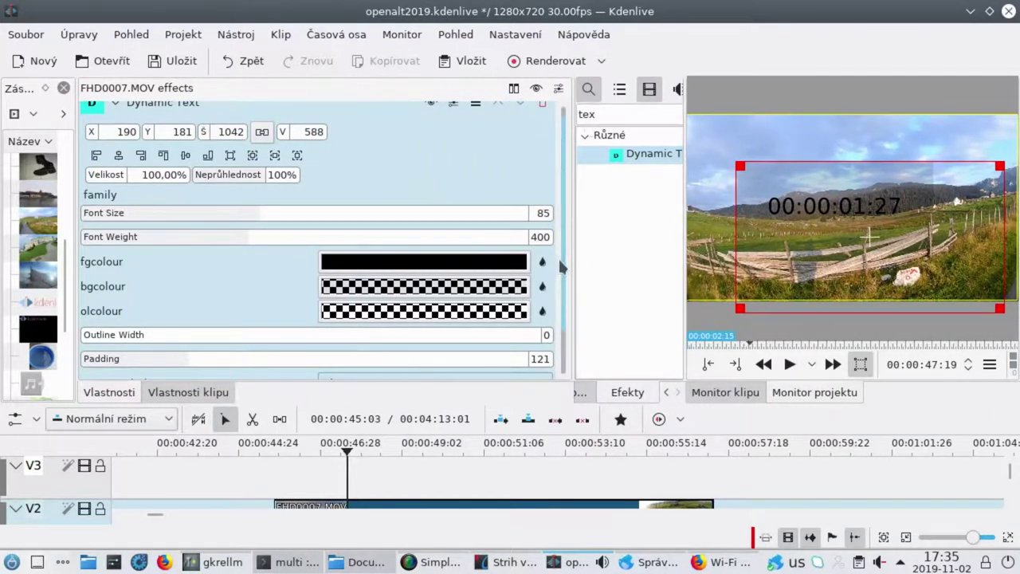
pyautogui.scroll(-3, 557, 356)
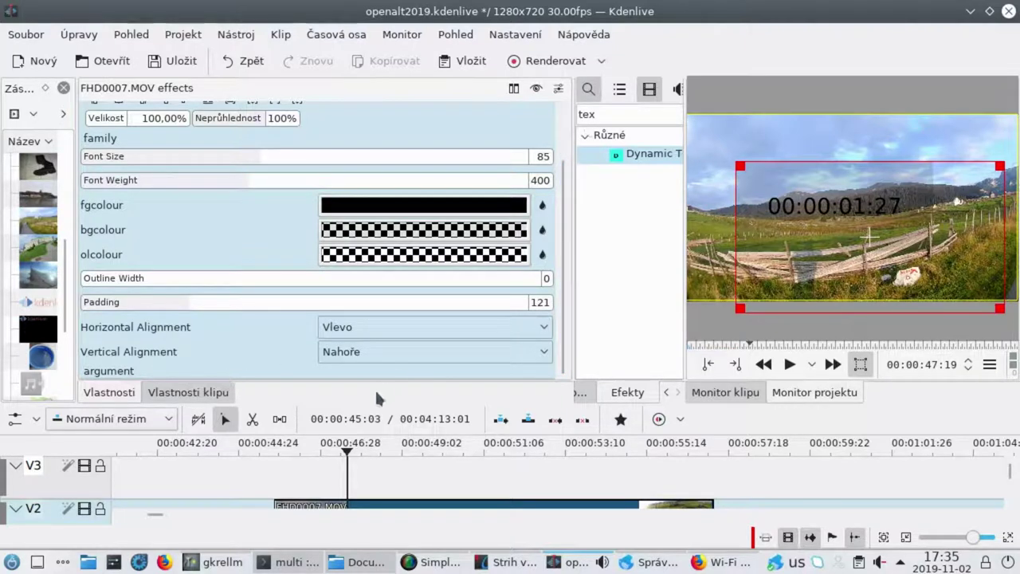
pyautogui.moveTo(376, 407); pyautogui.dragTo(361, 514)
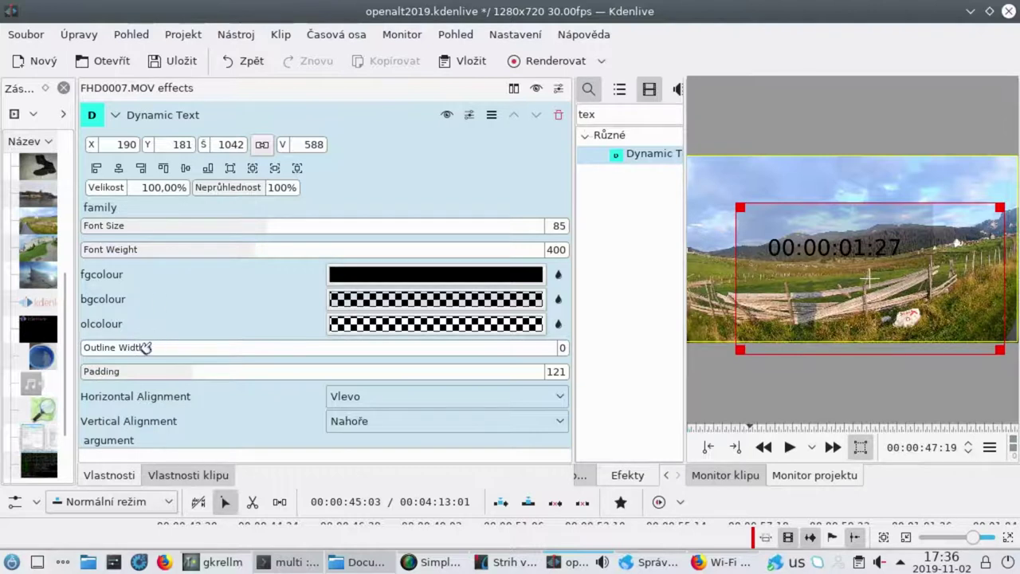
# Step: Collapse and re-expand the Dynamic Text settings, and shrink the upper area to show timeline tracks V3 to A2
pyautogui.click(113, 115)
pyautogui.click(114, 115)
pyautogui.scroll(-3, 40, 382)
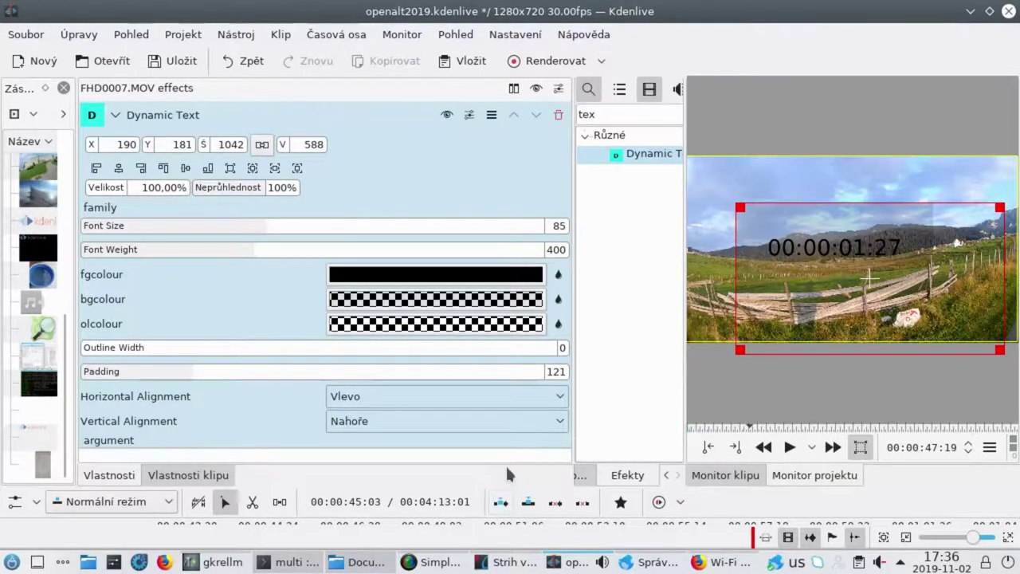
pyautogui.moveTo(505, 485); pyautogui.dragTo(542, 133)
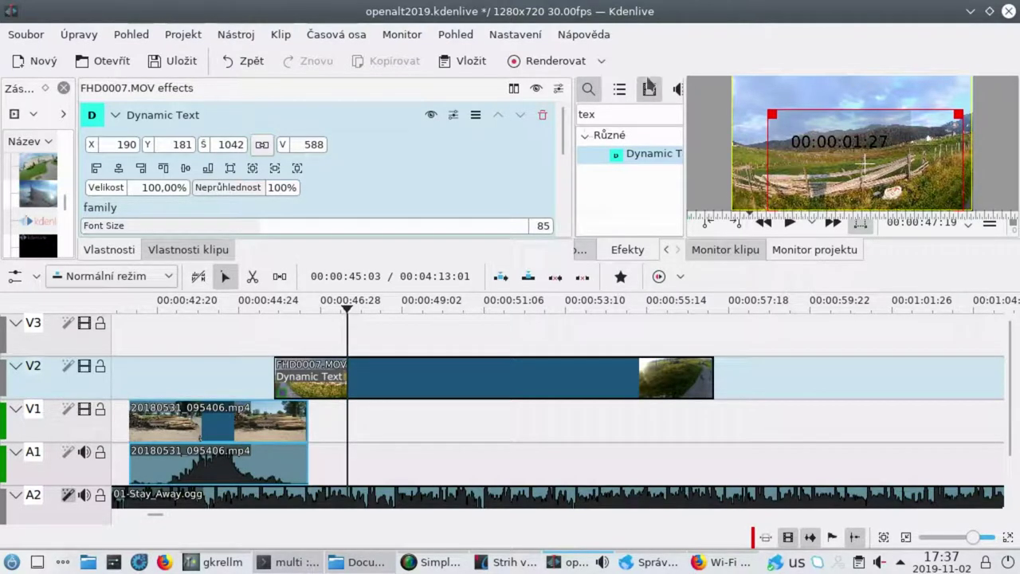
# Step: Lock track V1, select its 20180531_095406.mp4 clip, and unlock the track again
pyautogui.moveTo(102, 347)
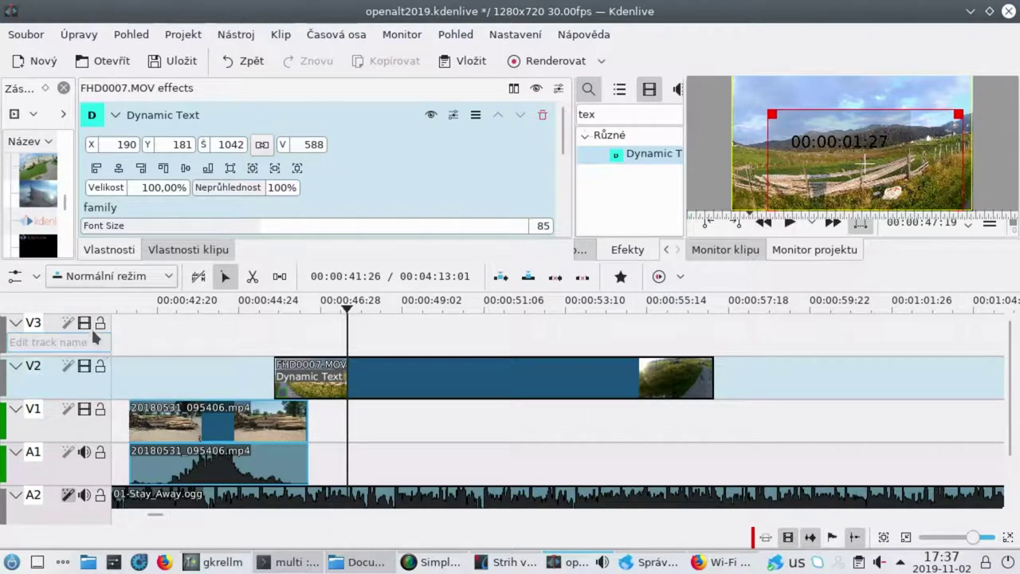
pyautogui.click(100, 409)
pyautogui.click(168, 421)
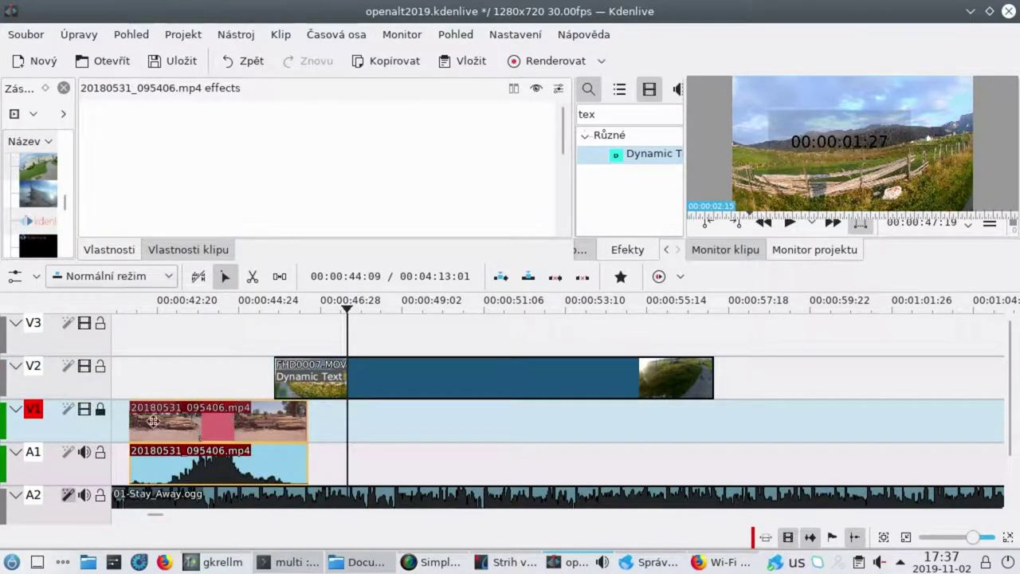
pyautogui.click(100, 409)
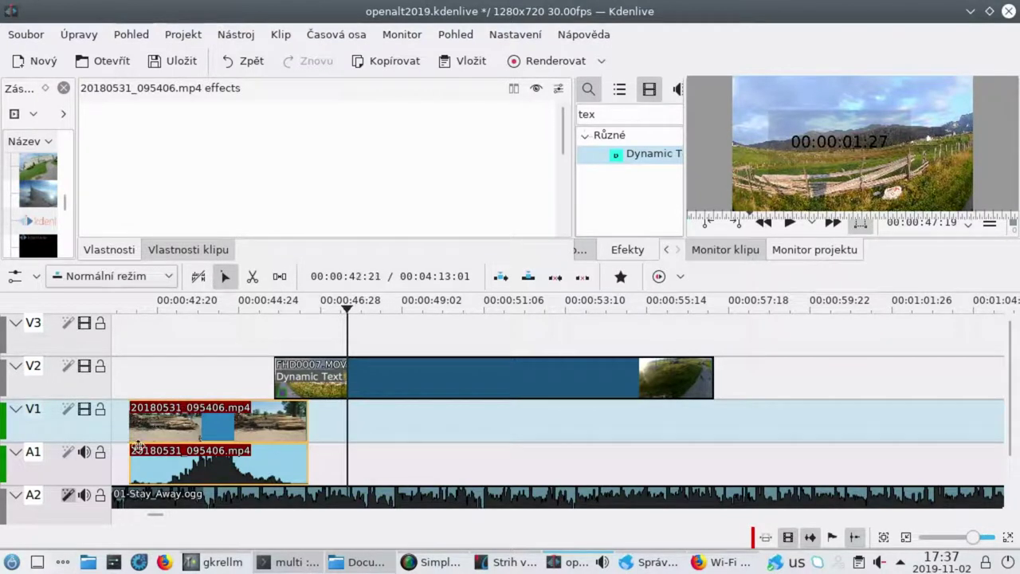
# Step: Mute and unmute audio track A2, and hide and show video track V2 again
pyautogui.click(87, 501)
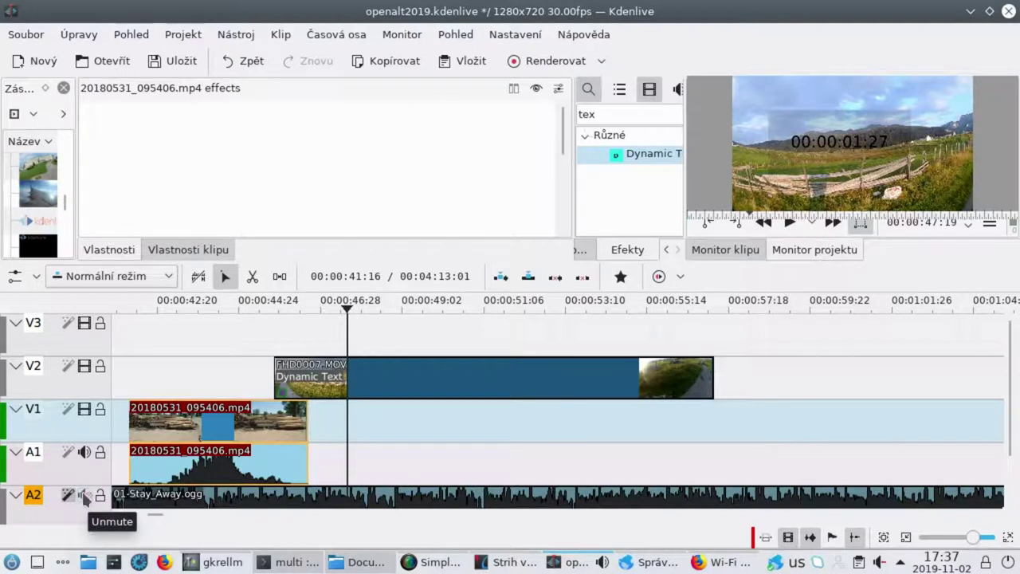
pyautogui.click(83, 495)
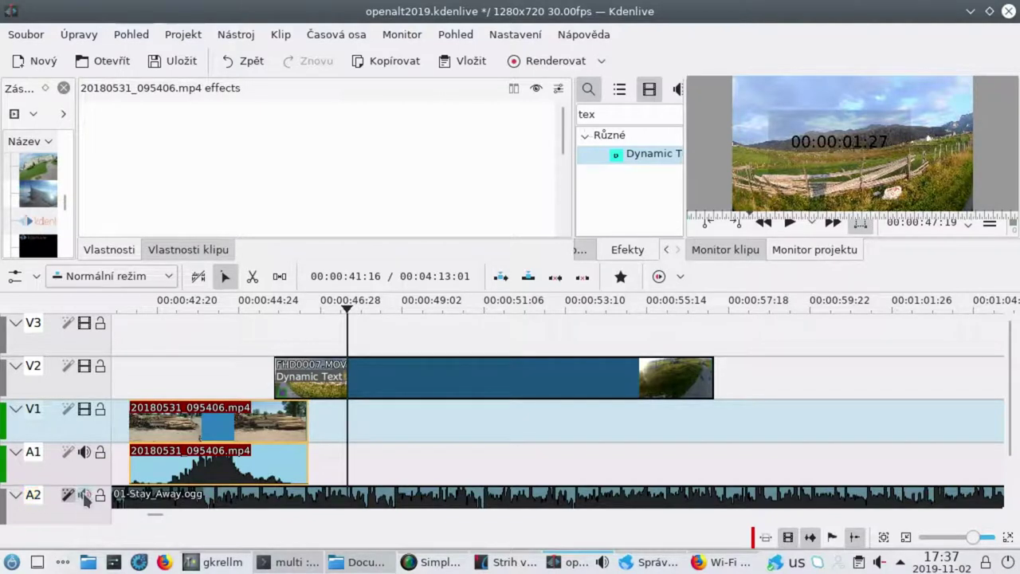
pyautogui.click(84, 365)
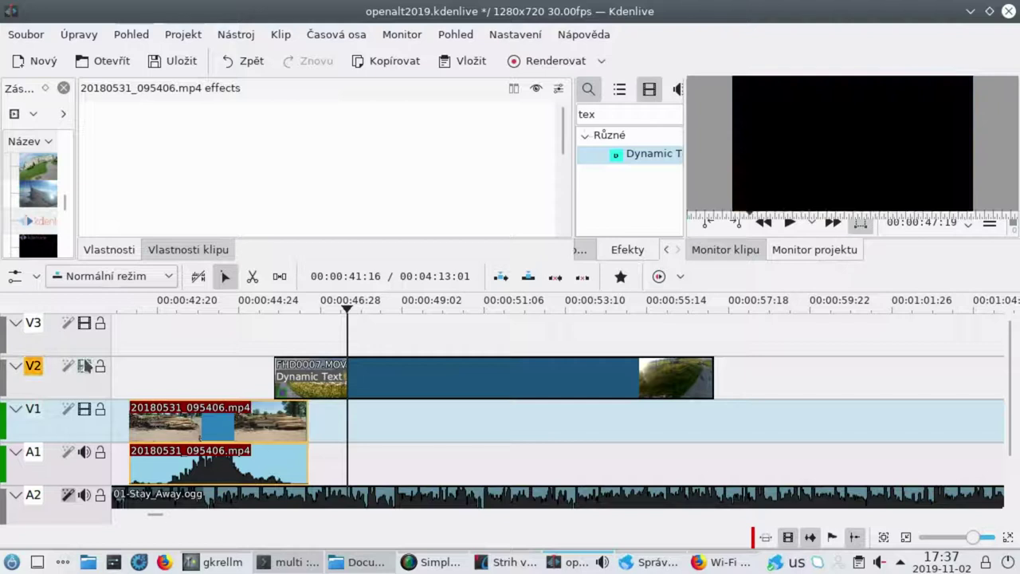
pyautogui.click(84, 365)
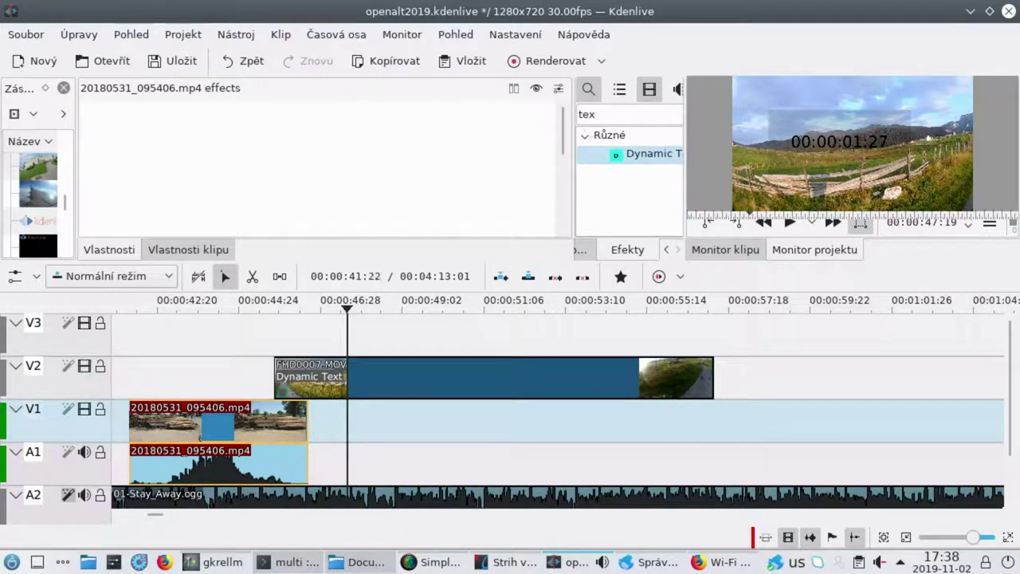
# Step: Select the short 20180531_095406.mp4 clip on track V3 that has the Rotate and Shear effect
pyautogui.click(469, 386)
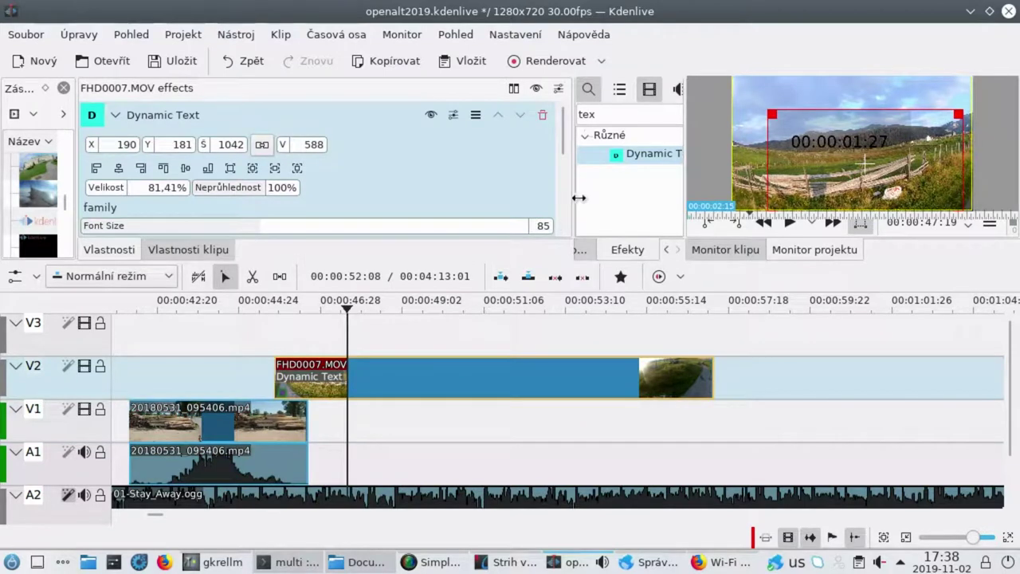
pyautogui.click(251, 420)
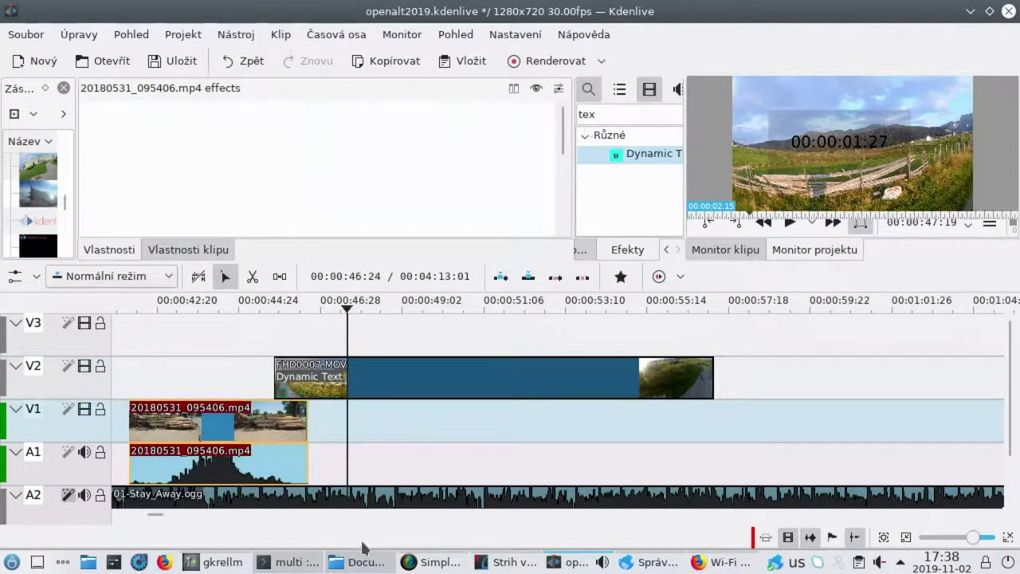
pyautogui.click(657, 515)
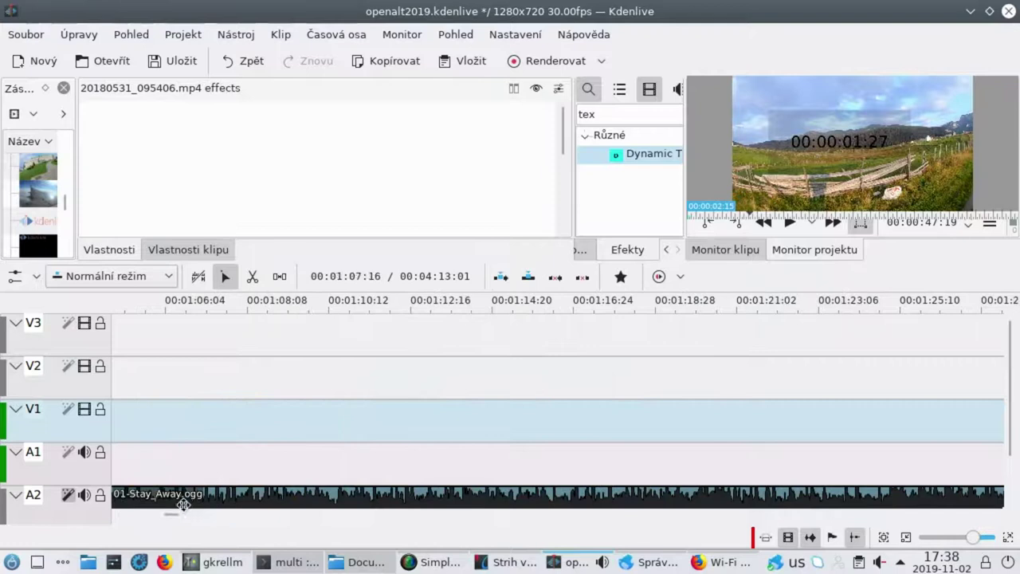
pyautogui.moveTo(172, 513); pyautogui.dragTo(103, 514)
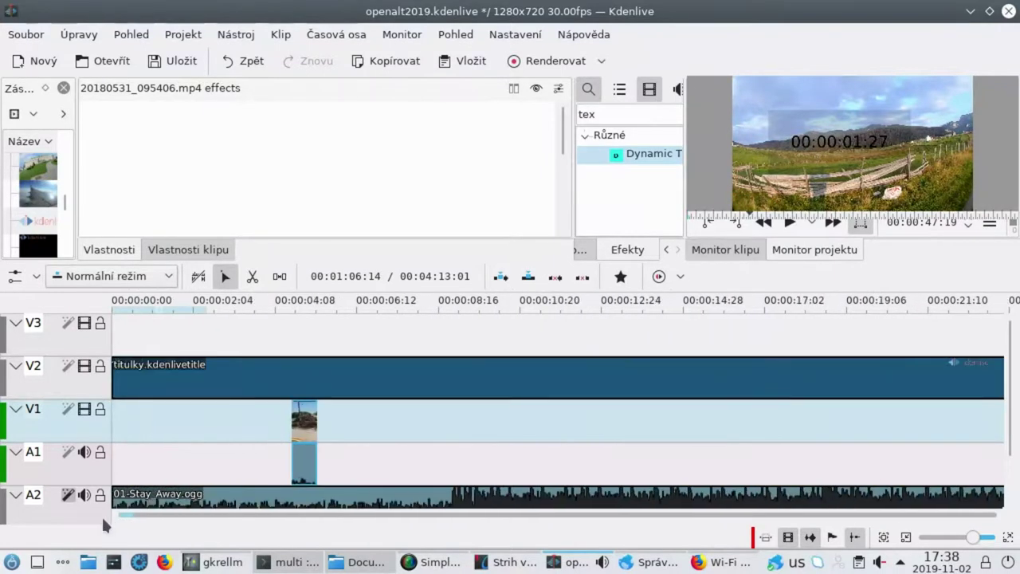
pyautogui.scroll(-2, 388, 424)
pyautogui.scroll(-1, 388, 424)
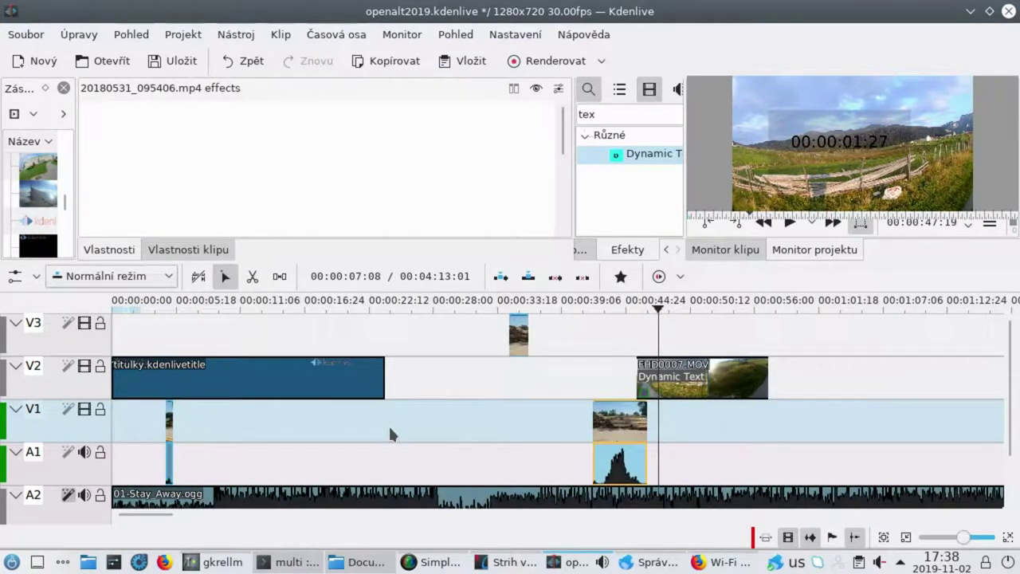
pyautogui.click(517, 342)
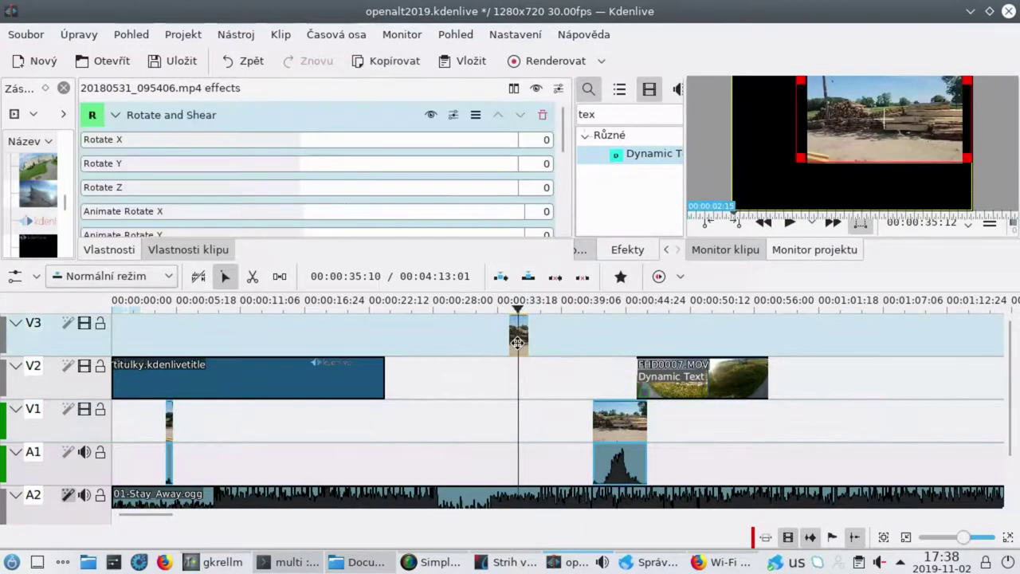
# Step: Enlarge the clip effect properties and set Rotate and Shear's Animate Rotate Y to 10 and Animate Rotate X to 21
pyautogui.moveTo(327, 261); pyautogui.dragTo(315, 432)
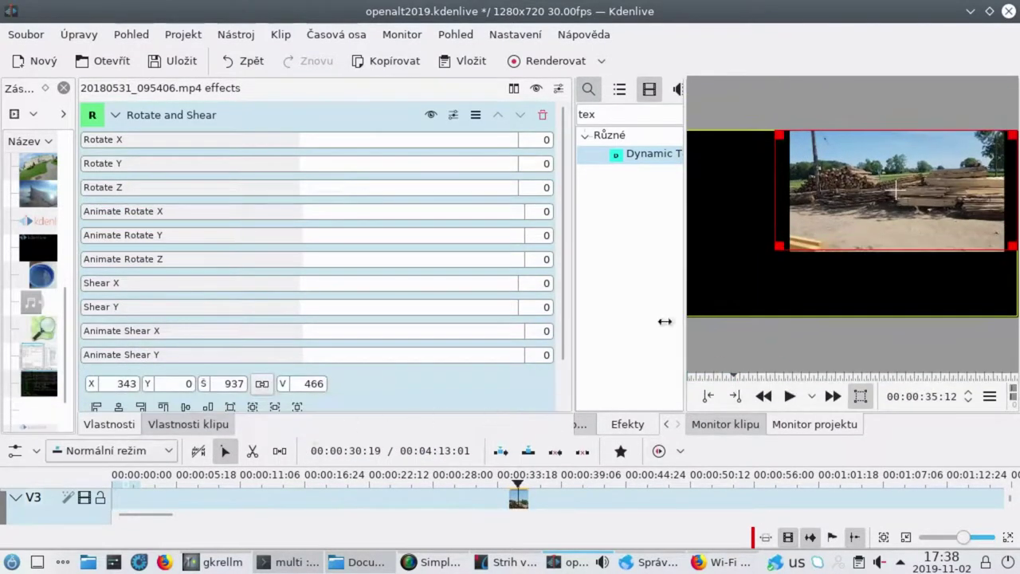
pyautogui.moveTo(562, 209); pyautogui.dragTo(563, 334)
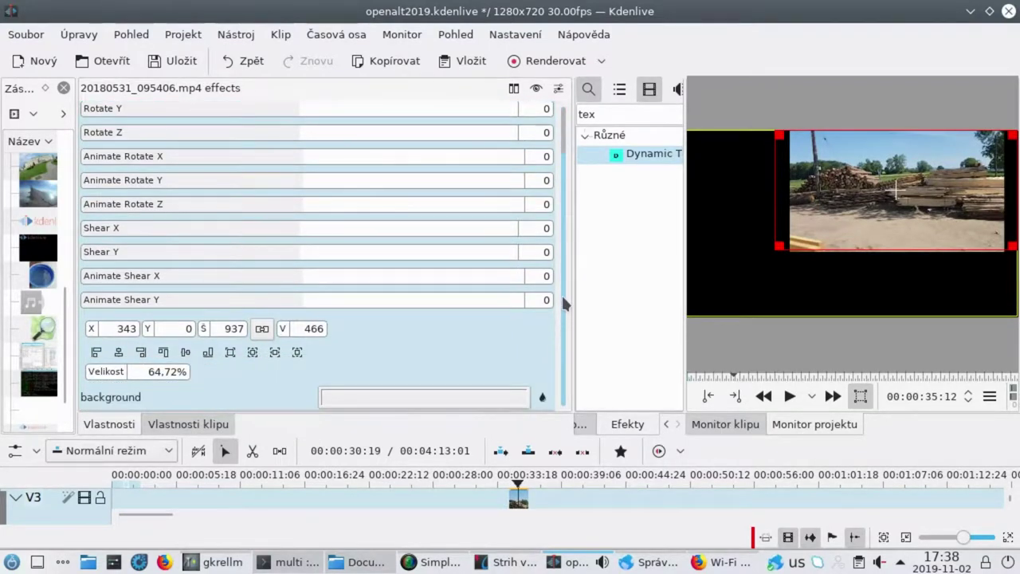
pyautogui.moveTo(560, 263); pyautogui.dragTo(557, 228)
pyautogui.click(312, 205)
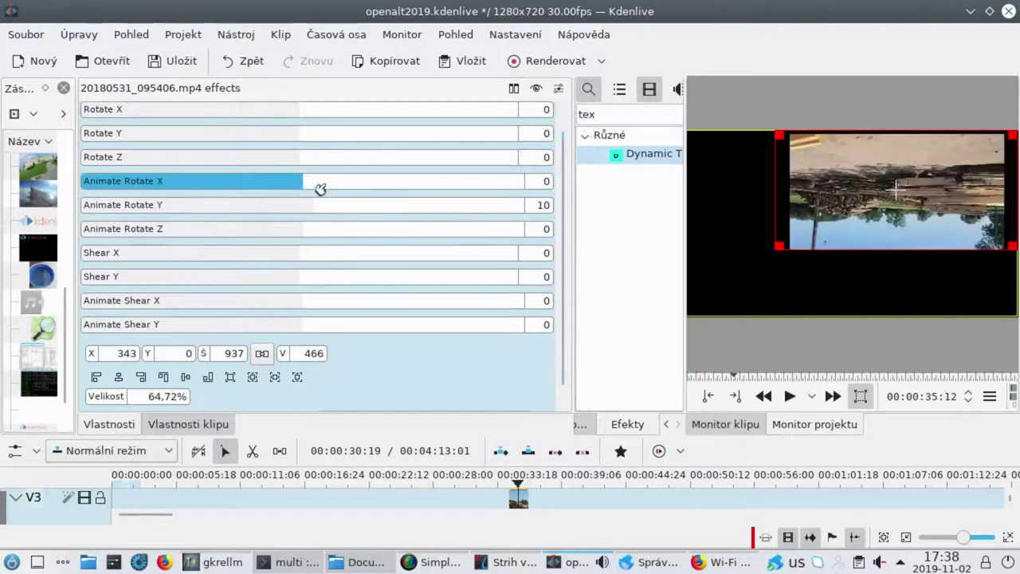
pyautogui.click(323, 183)
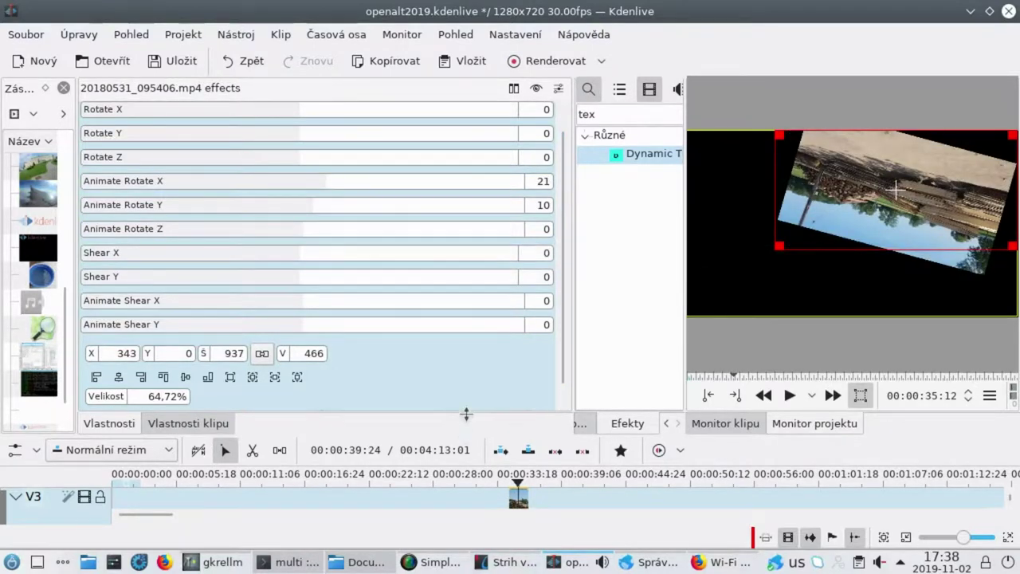
# Step: Shrink the upper area to show the timeline tracks, and play the V3 clip to examine its animated rotation
pyautogui.moveTo(465, 432); pyautogui.dragTo(470, 257)
pyautogui.click(505, 386)
pyautogui.press('space')
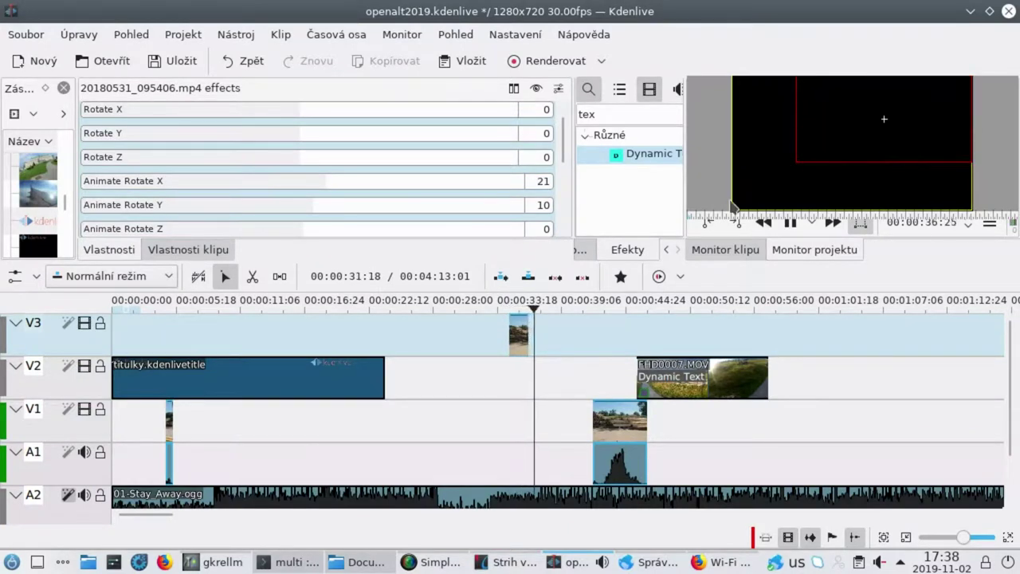
pyautogui.press('space')
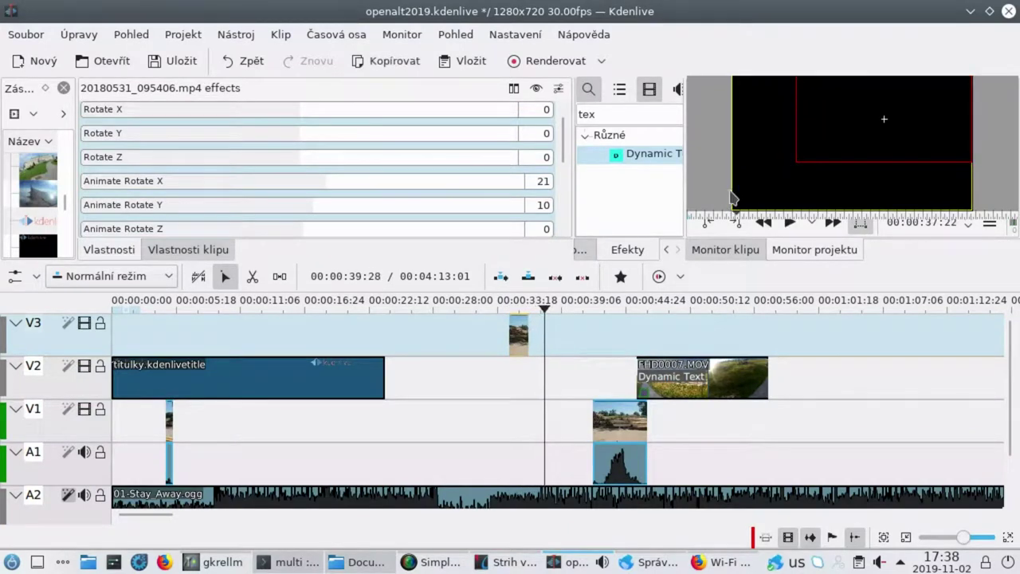
# Step: Enlarge the clip's Rotate and Shear frame on the preview and move the V3 clip above FHD0007.MOV
pyautogui.click(510, 376)
pyautogui.moveTo(799, 157); pyautogui.dragTo(745, 198)
pyautogui.moveTo(518, 342); pyautogui.dragTo(674, 341)
# Step: Play the V3 clip over FHD0007.MOV, enlarge the monitor, and replay the passage to examine the rotating overlay
pyautogui.click(663, 429)
pyautogui.press('space')
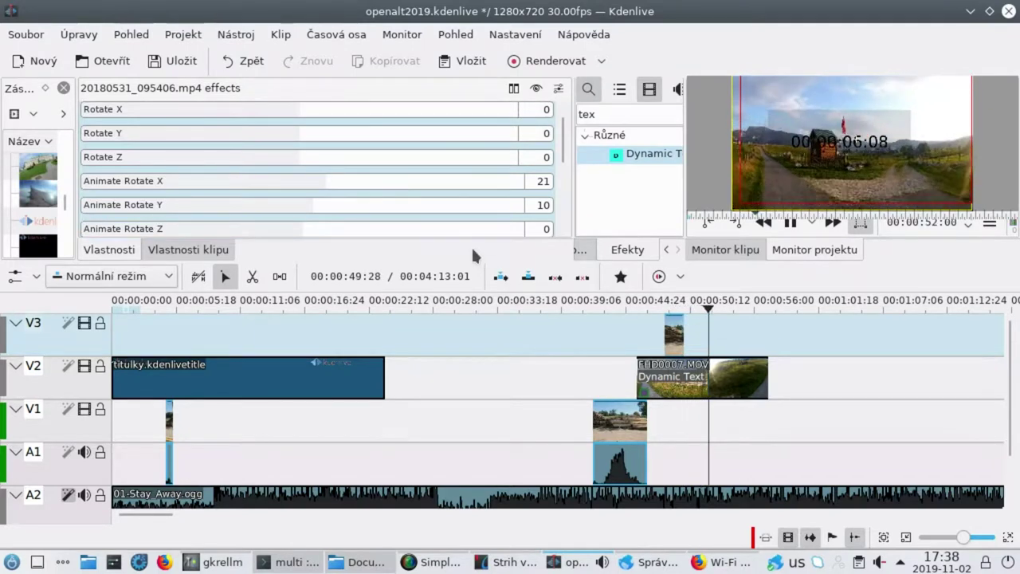
pyautogui.moveTo(473, 259); pyautogui.dragTo(478, 334)
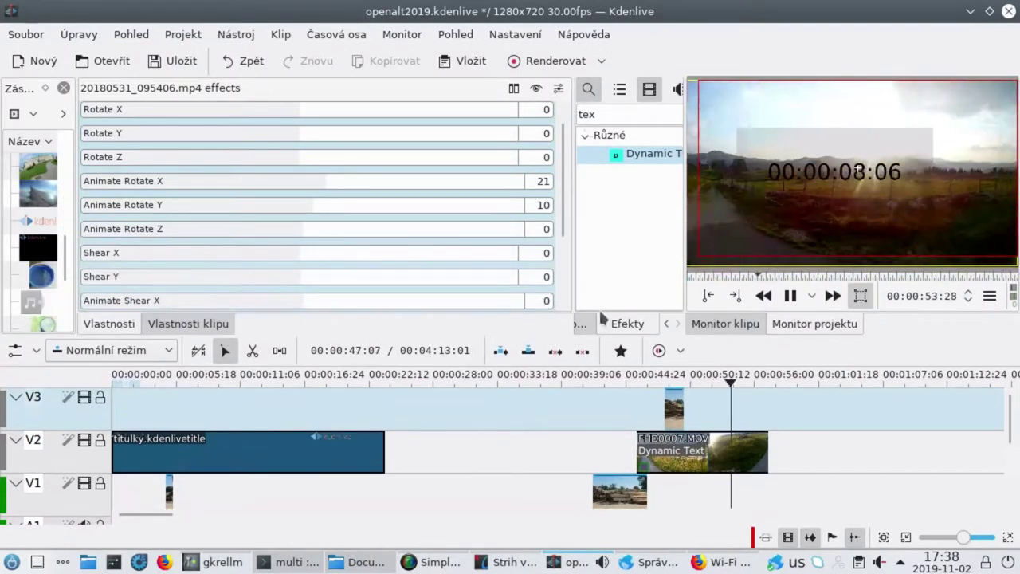
pyautogui.moveTo(574, 236); pyautogui.dragTo(375, 239)
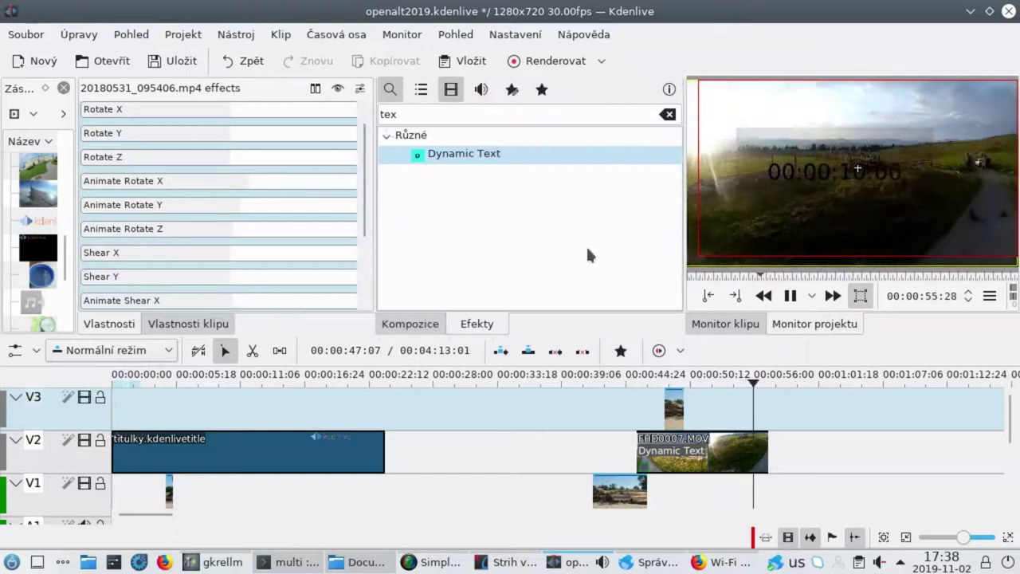
pyautogui.moveTo(679, 251); pyautogui.dragTo(461, 253)
pyautogui.click(650, 484)
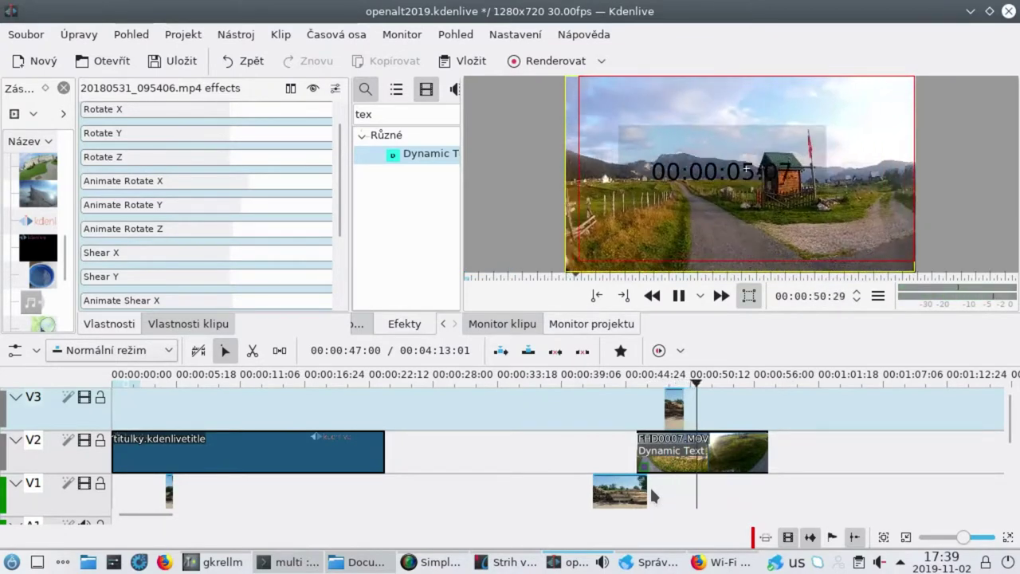
pyautogui.press('space')
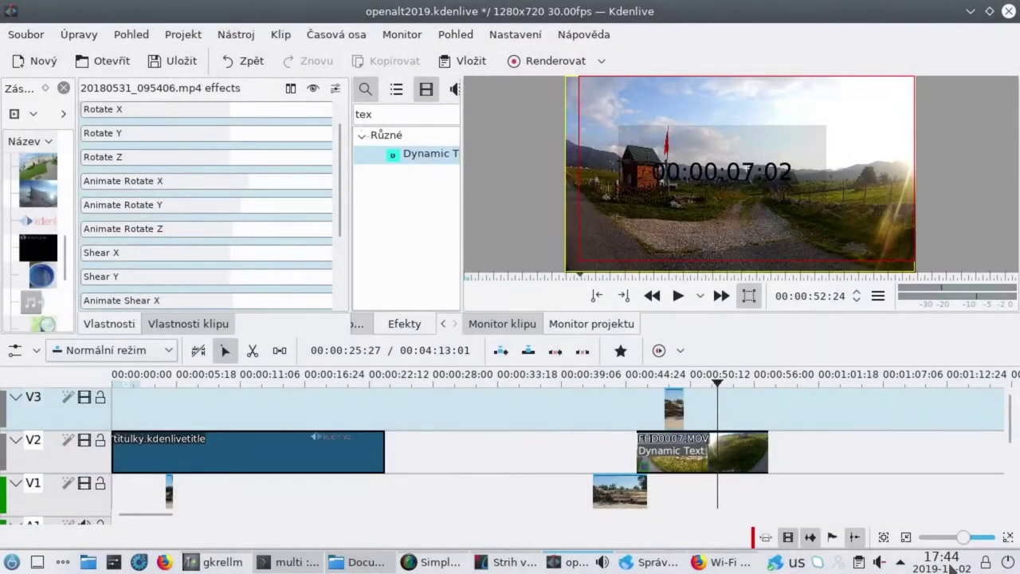
# Step: Move FHD0007.MOV directly after the title on V2, and move the V1 20180531_095406.mp4 clip so it ends with the title
pyautogui.moveTo(950, 568)
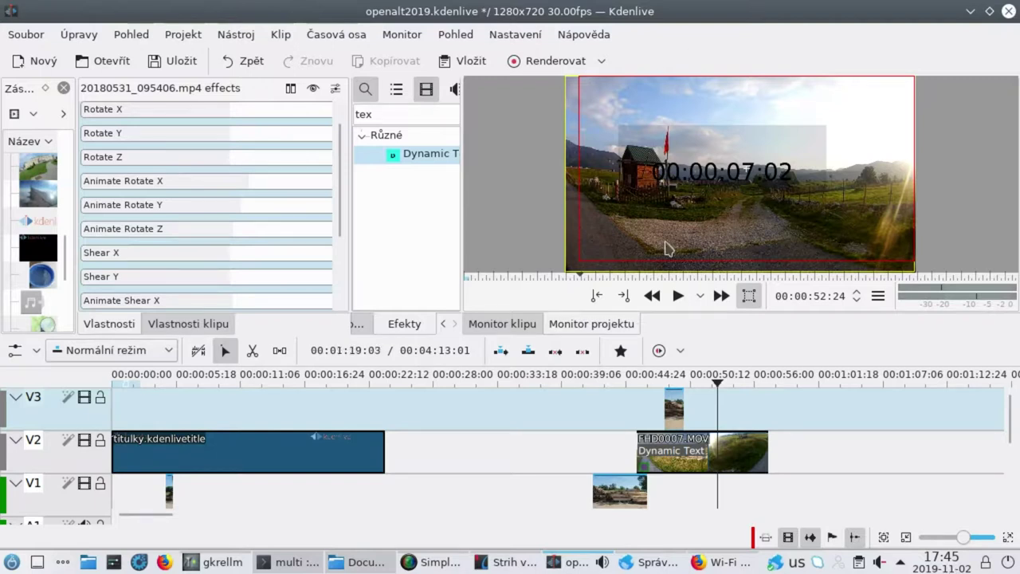
pyautogui.scroll(-2, 582, 467)
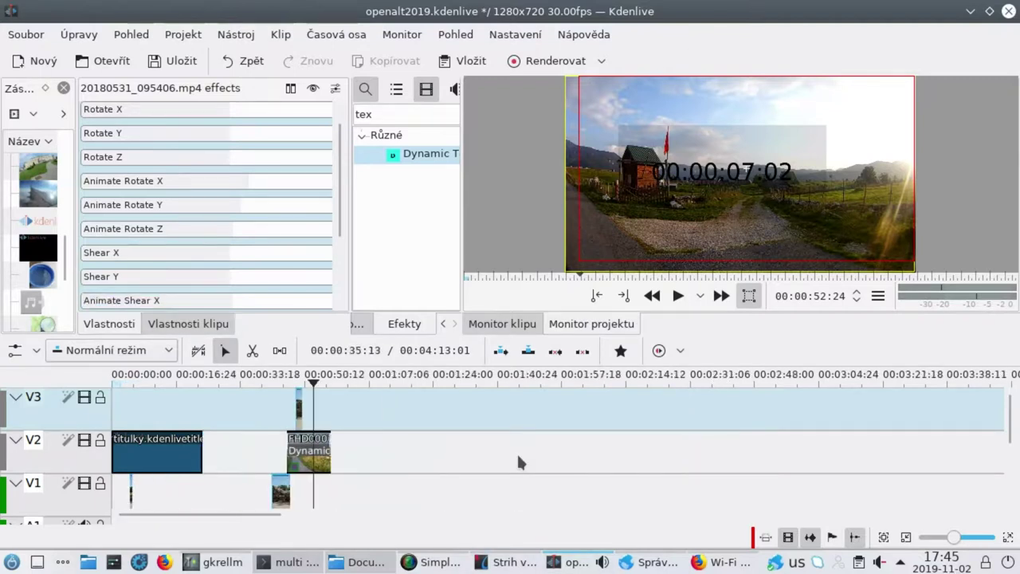
pyautogui.click(273, 451)
pyautogui.moveTo(273, 452); pyautogui.dragTo(225, 452)
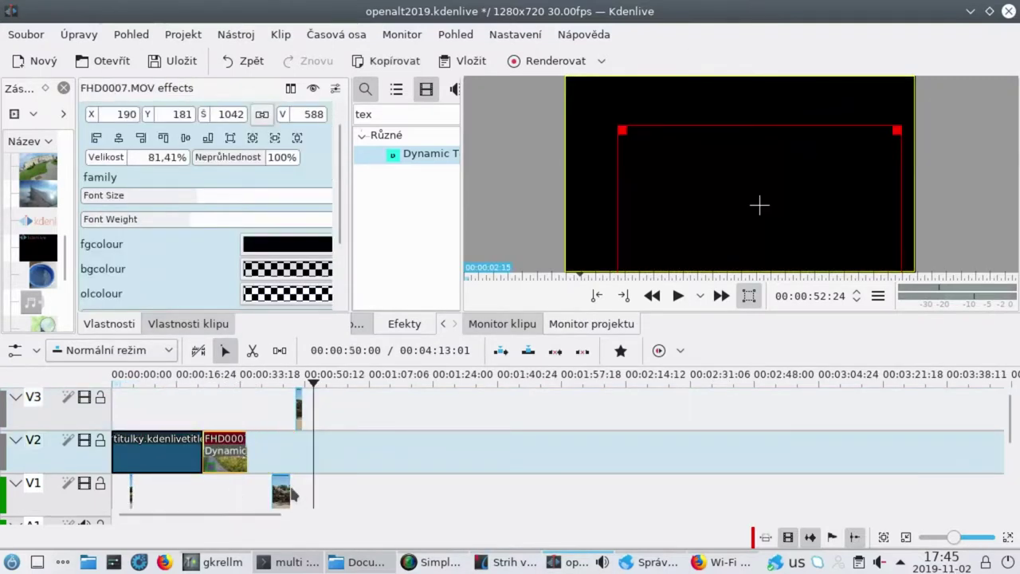
pyautogui.moveTo(283, 490); pyautogui.dragTo(189, 486)
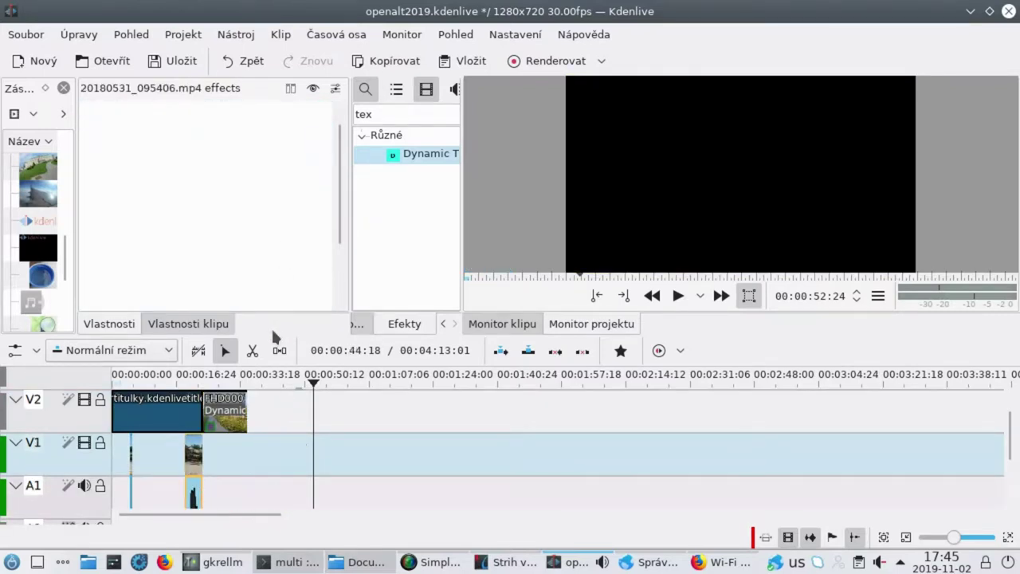
# Step: Cut the 01-Stay_Away.ogg clip on track A2 at the playhead and delete the part after the cut
pyautogui.moveTo(273, 336); pyautogui.dragTo(279, 255)
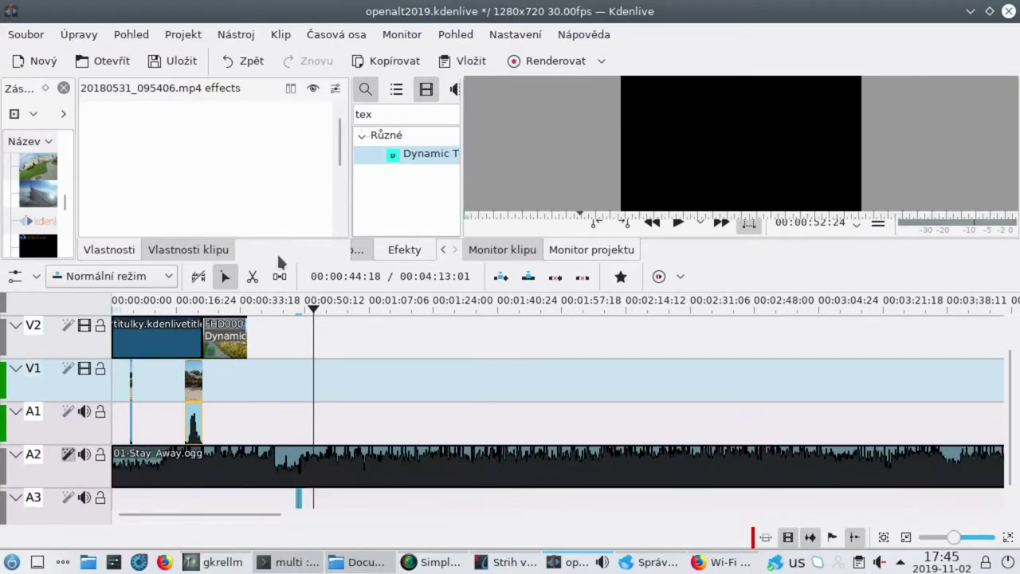
pyautogui.click(254, 470)
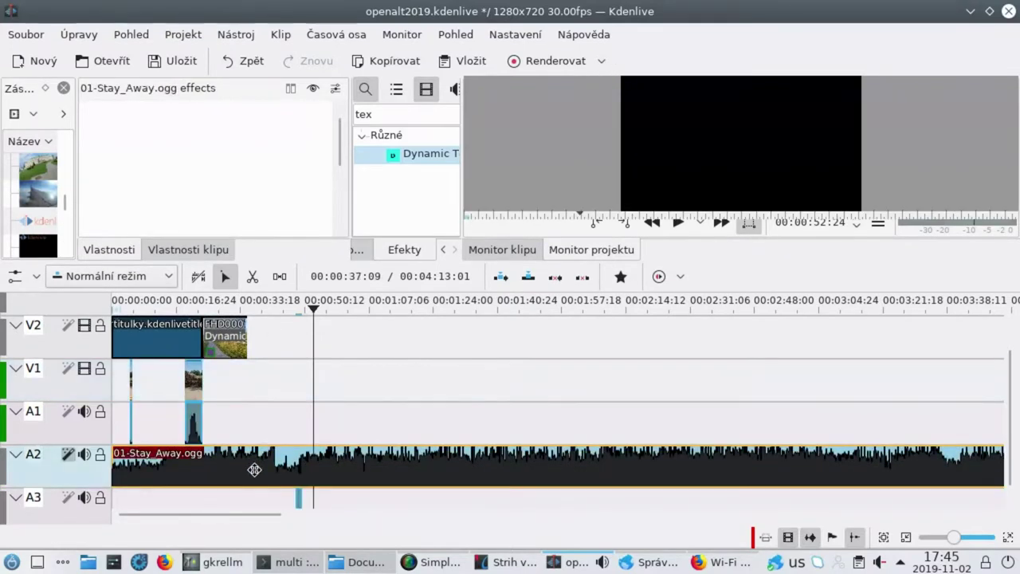
pyautogui.hotkey('shift', 'r')
pyautogui.click(380, 462)
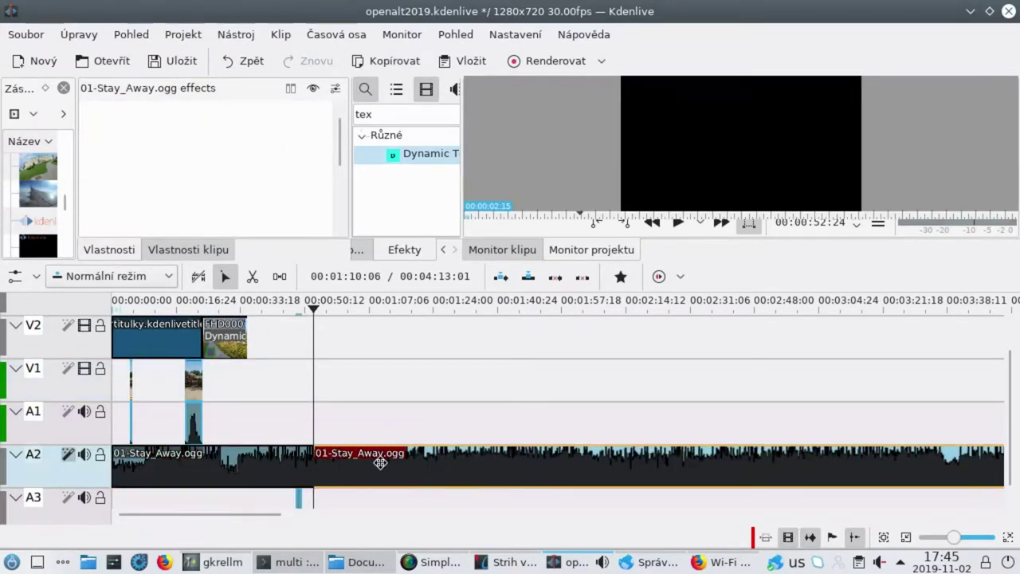
pyautogui.press('Delete')
# Step: Render the whole project to nepojmenovaný.webm in the WebM (VP8/Vorbis) format
pyautogui.scroll(-5, 307, 394)
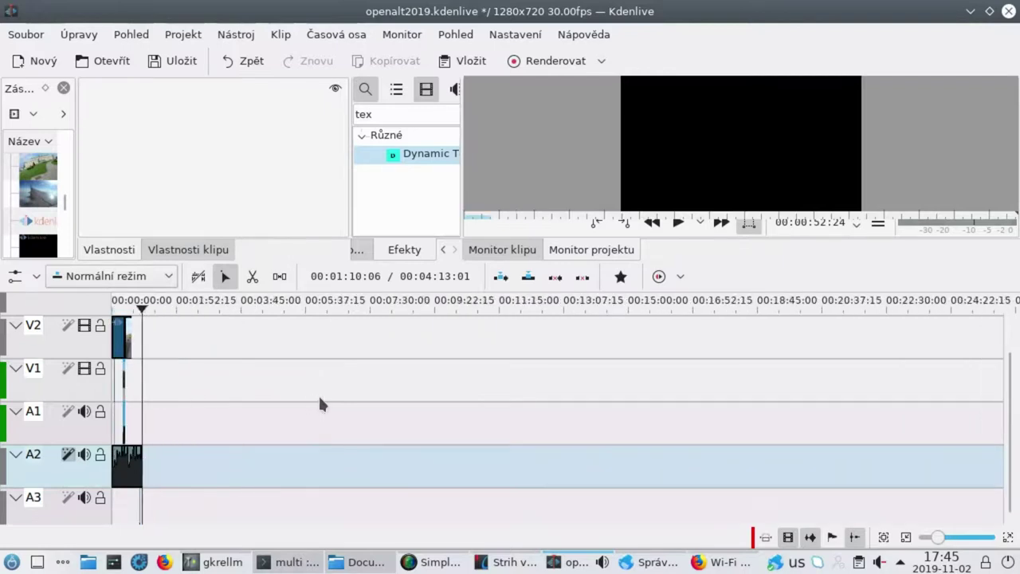
pyautogui.scroll(1, 319, 404)
pyautogui.click(546, 63)
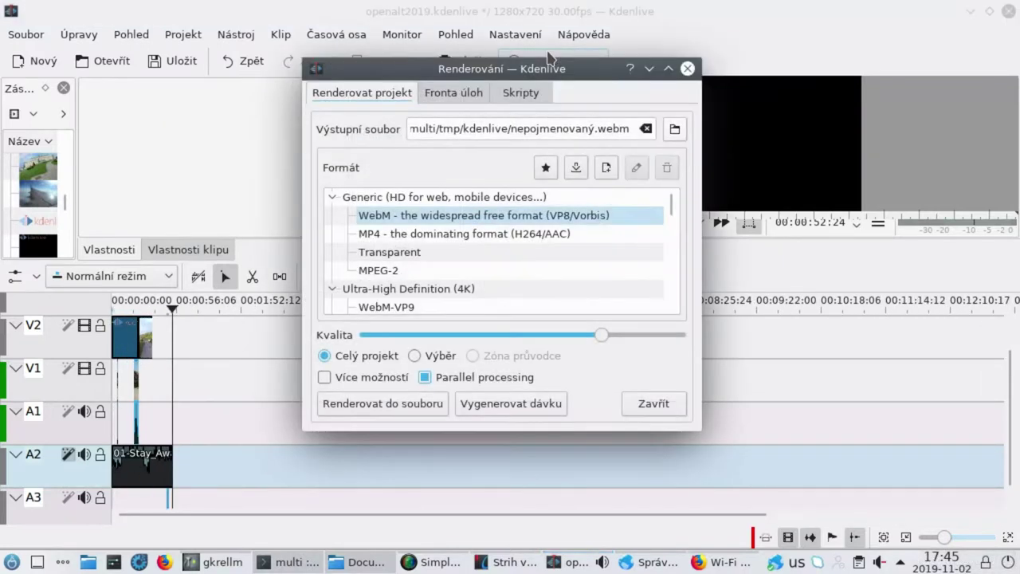
pyautogui.click(427, 216)
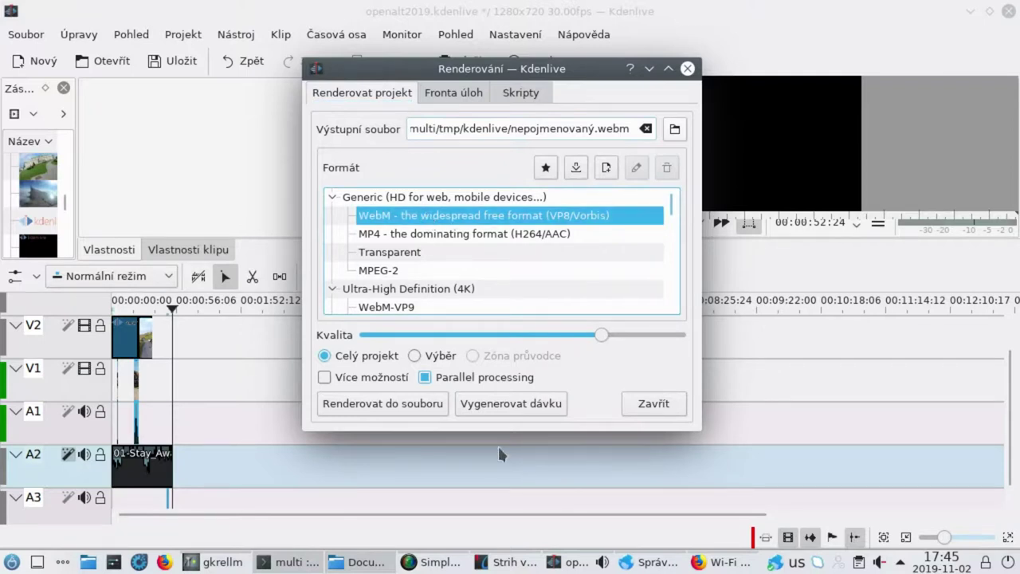
pyautogui.click(391, 410)
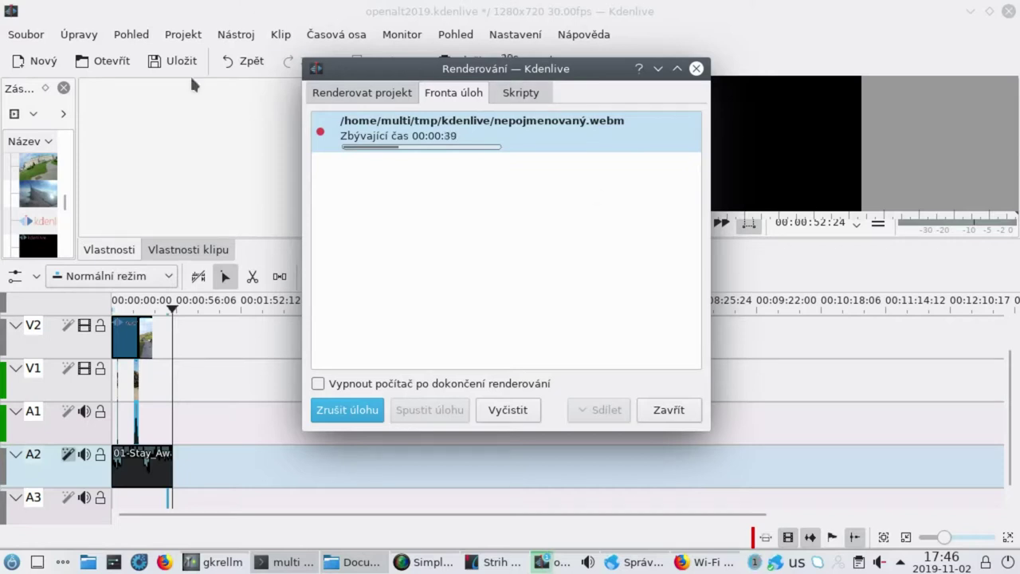
# Step: Select the MP4 (H264/AAC) render format, look at the render scripts, and return to the job queue
pyautogui.click(325, 90)
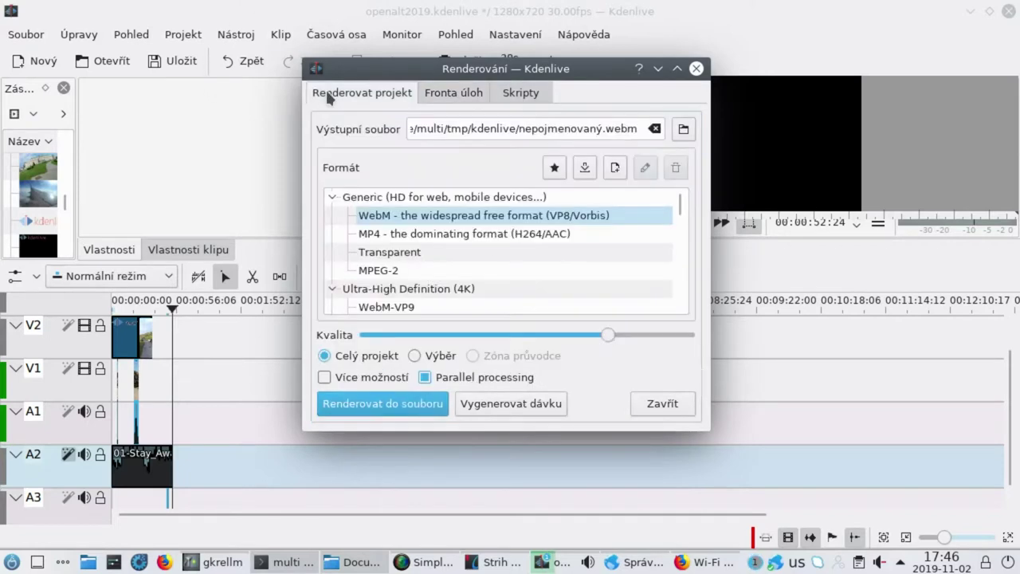
pyautogui.click(548, 231)
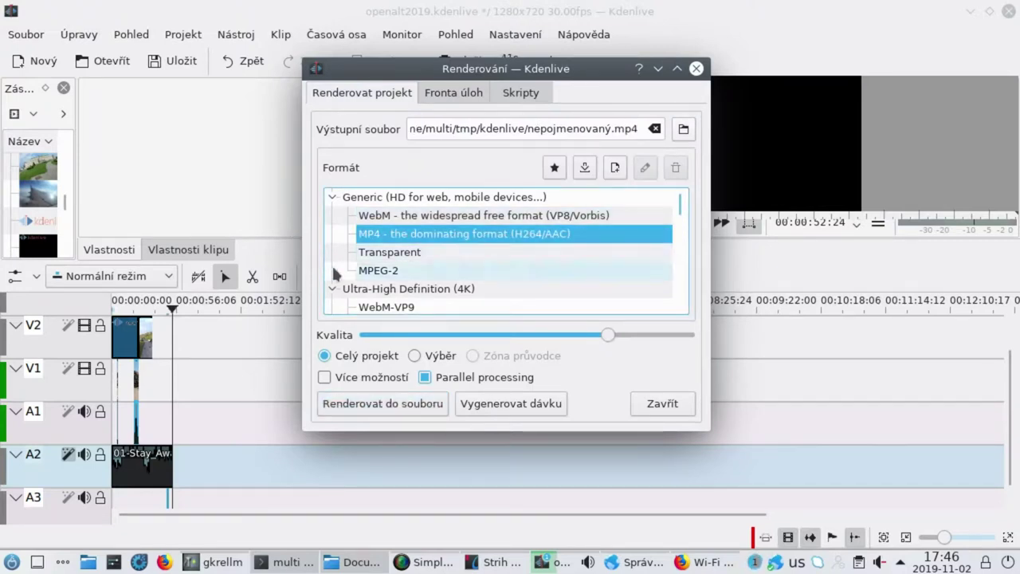
pyautogui.click(507, 91)
pyautogui.click(461, 91)
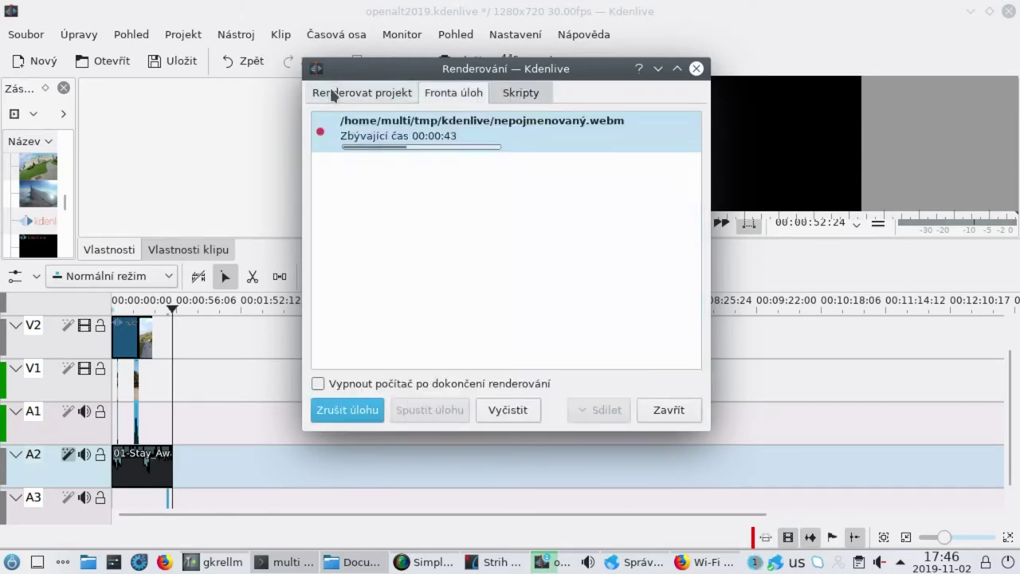
# Step: Check the render scripts and project render settings, and follow the progress of the nepojmenovaný.webm job in the queue
pyautogui.click(516, 91)
pyautogui.click(446, 90)
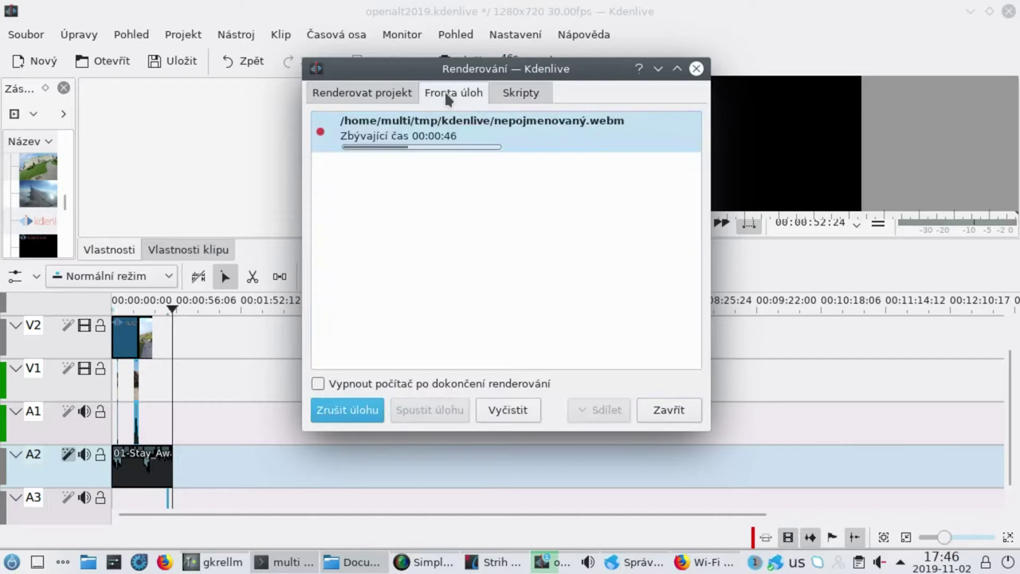
pyautogui.click(372, 89)
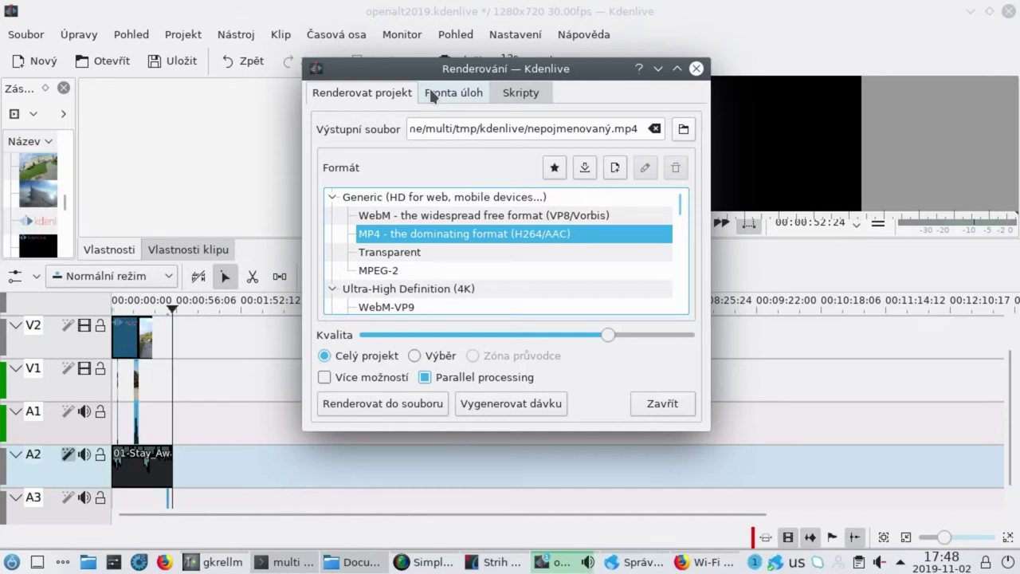
pyautogui.click(431, 93)
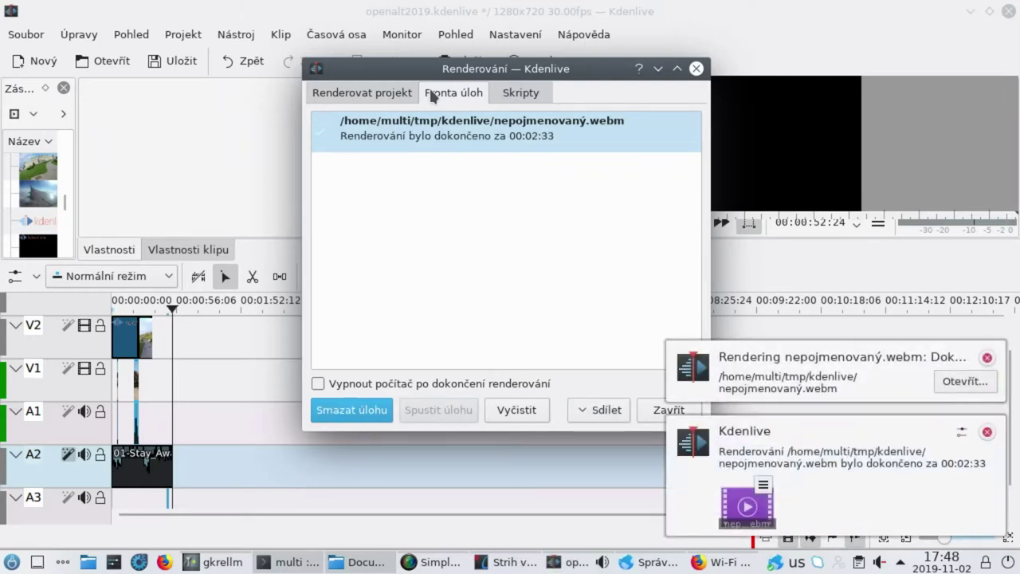
# Step: Switch to the Dolphin file manager and look through the kdenlive and Documents folders for the rendered video
pyautogui.click(355, 562)
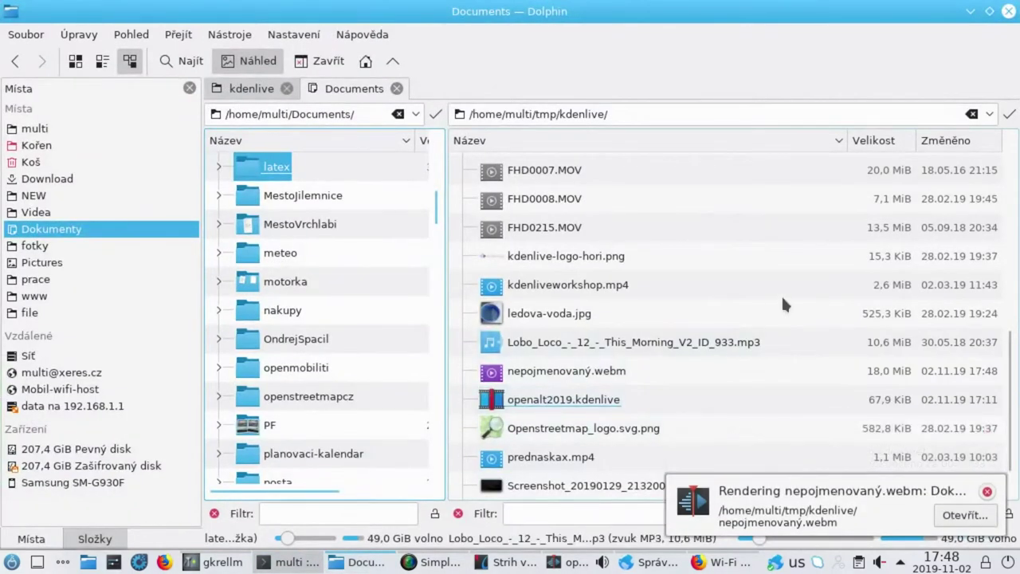
pyautogui.scroll(-1, 782, 299)
pyautogui.click(811, 348)
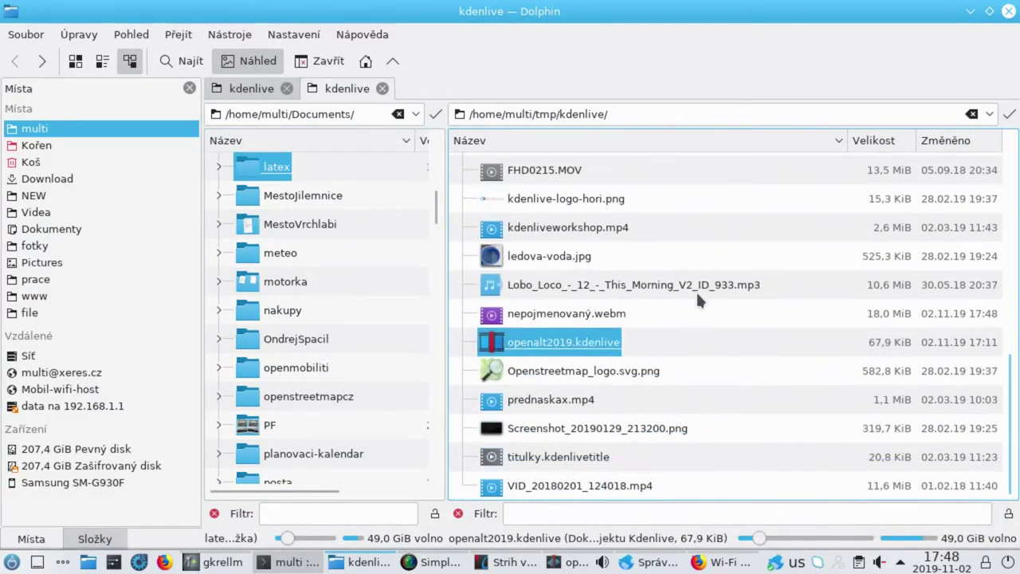
pyautogui.scroll(-15, 346, 291)
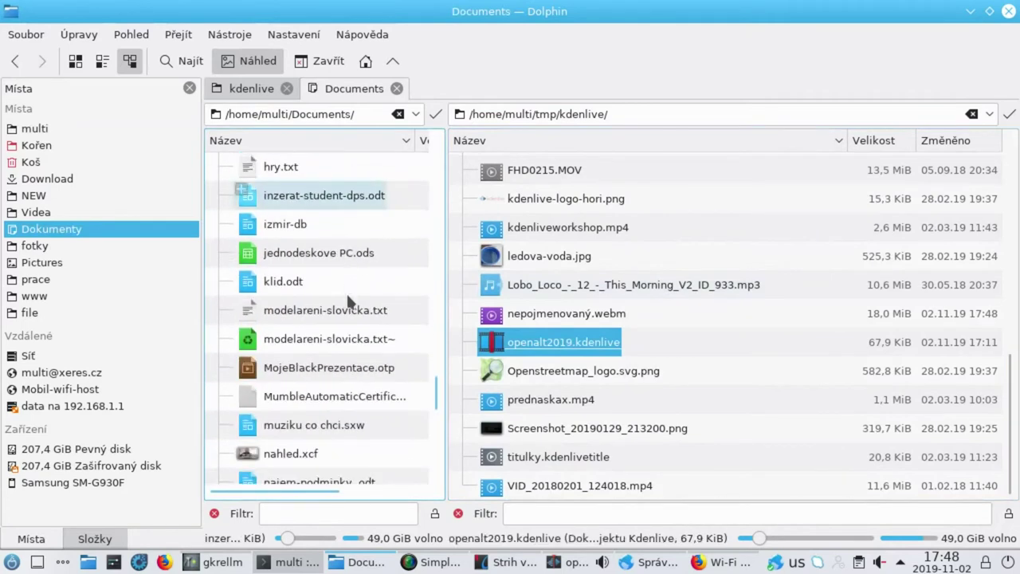
pyautogui.scroll(-5, 348, 301)
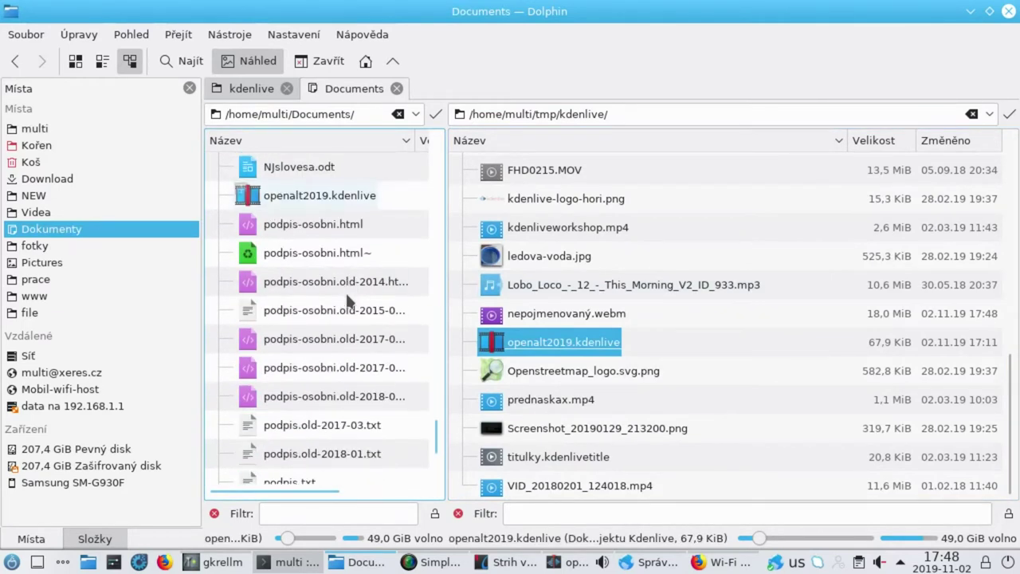
# Step: Search the Documents folder's entries starting with "n" for the rendered nepojmenovaný.webm
pyautogui.click(345, 291)
pyautogui.scroll(10, 352, 288)
pyautogui.press('n')
pyautogui.press('n')
pyautogui.press('n')
pyautogui.press('n')
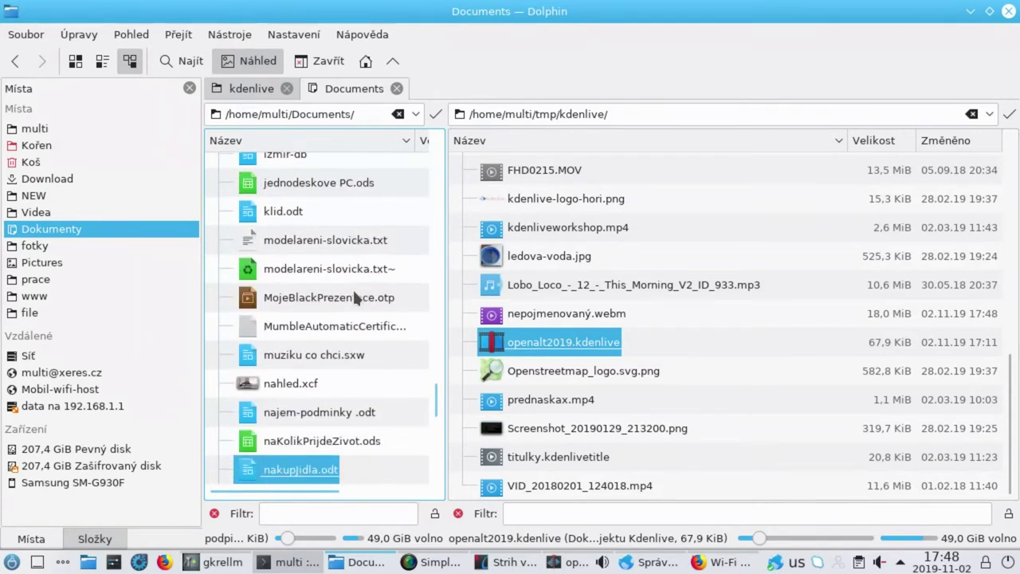
pyautogui.press('n')
pyautogui.press('n')
pyautogui.press('n')
pyautogui.press('n')
pyautogui.press('n')
pyautogui.press('n')
pyautogui.press('n')
pyautogui.press('n')
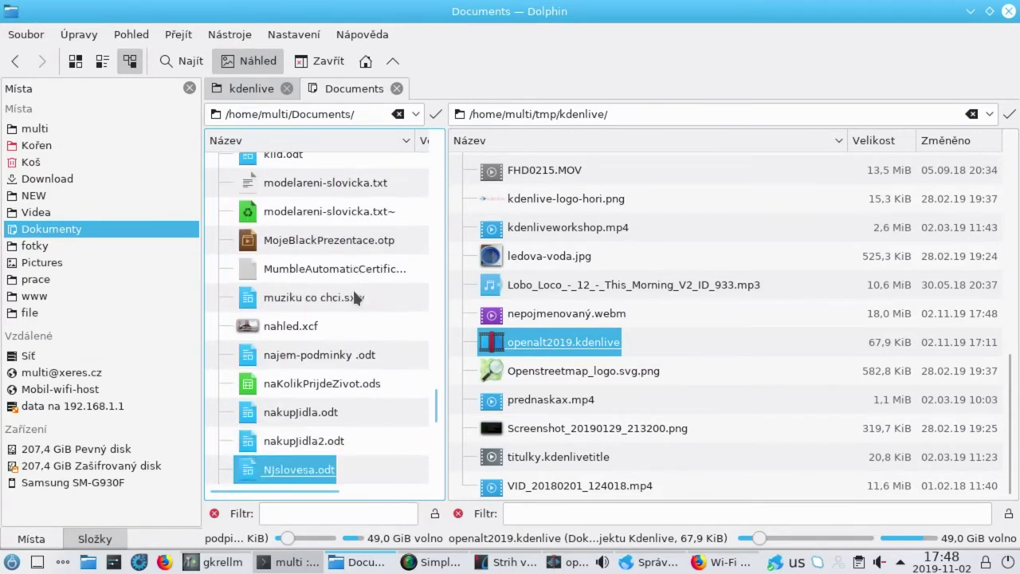
pyautogui.press('n')
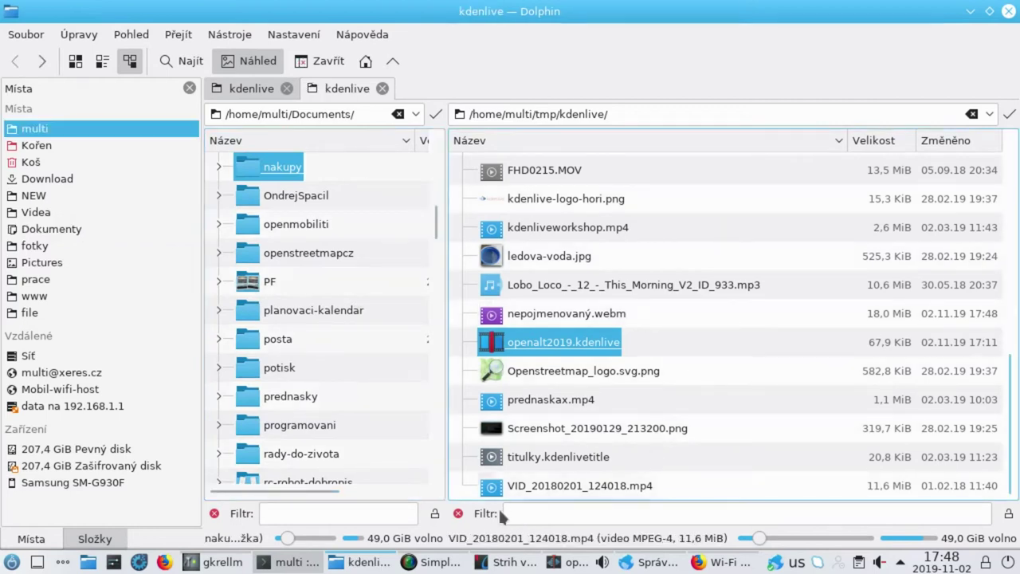
# Step: Check the output path in Kdenlive's render queue, and play nepojmenovaný.webm from Dolphin's /home/multi/tmp/kdenlive folder, skipping forward
pyautogui.click(568, 562)
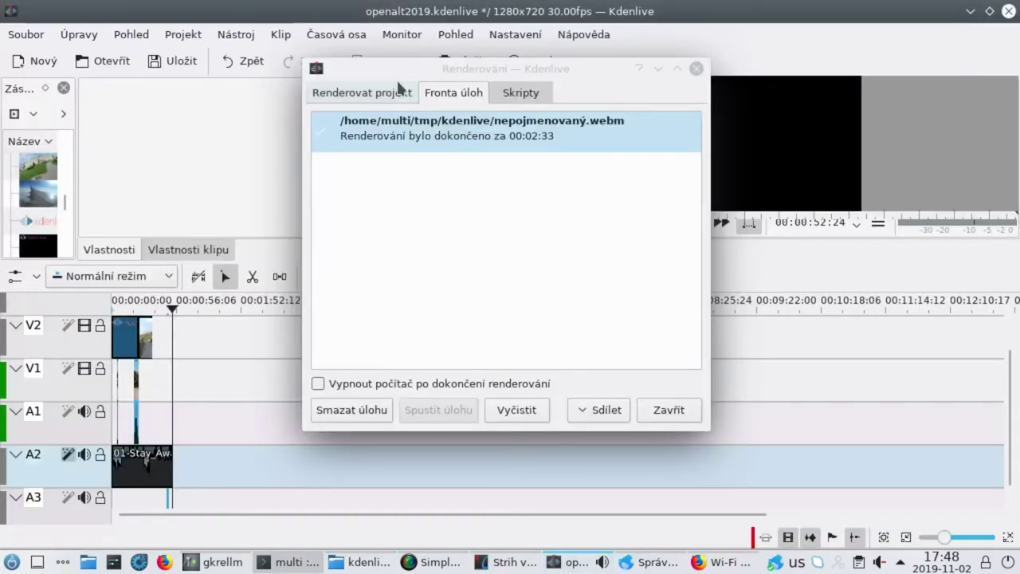
pyautogui.click(344, 562)
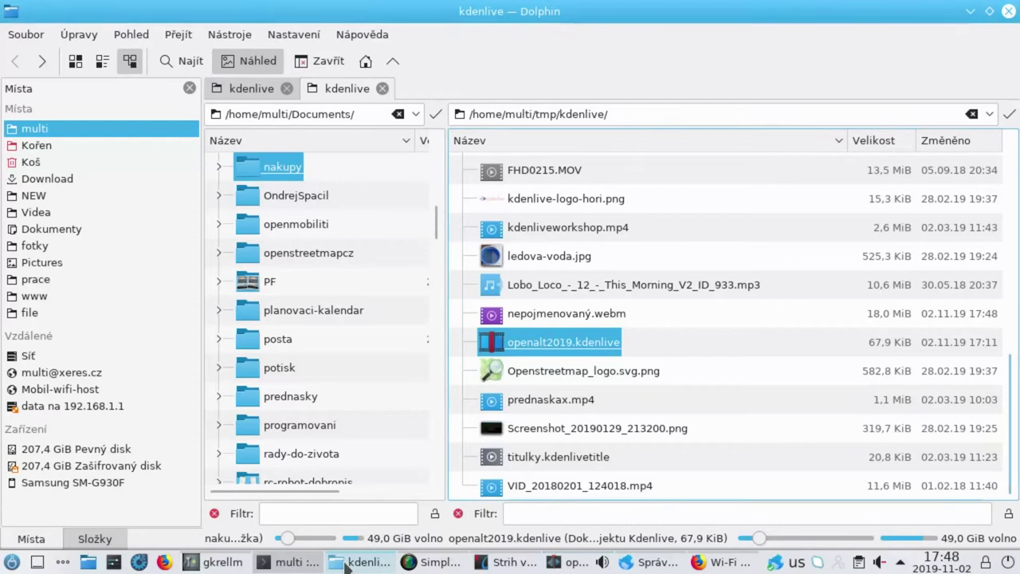
pyautogui.doubleClick(596, 315)
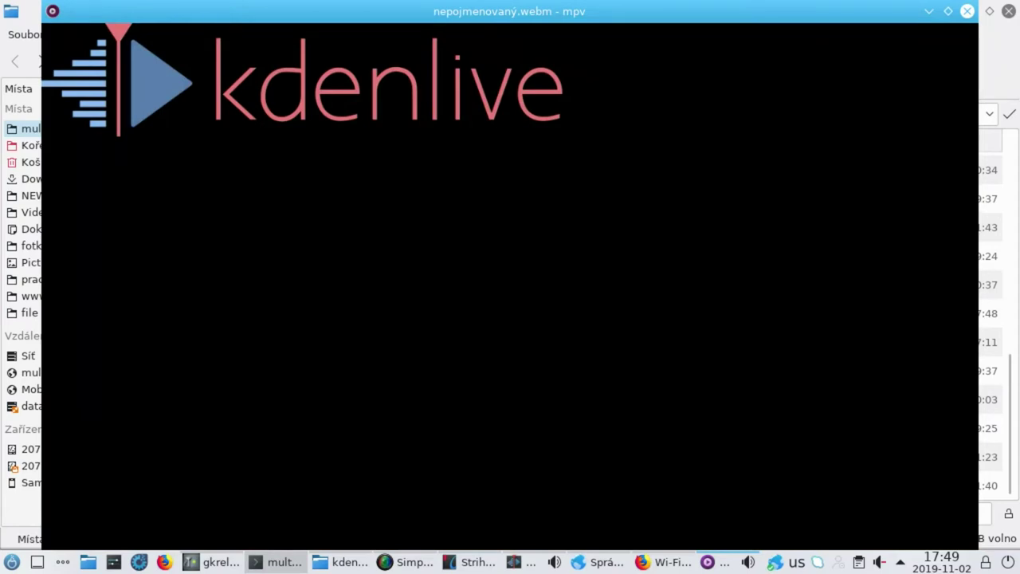
pyautogui.moveTo(515, 14); pyautogui.dragTo(504, 46)
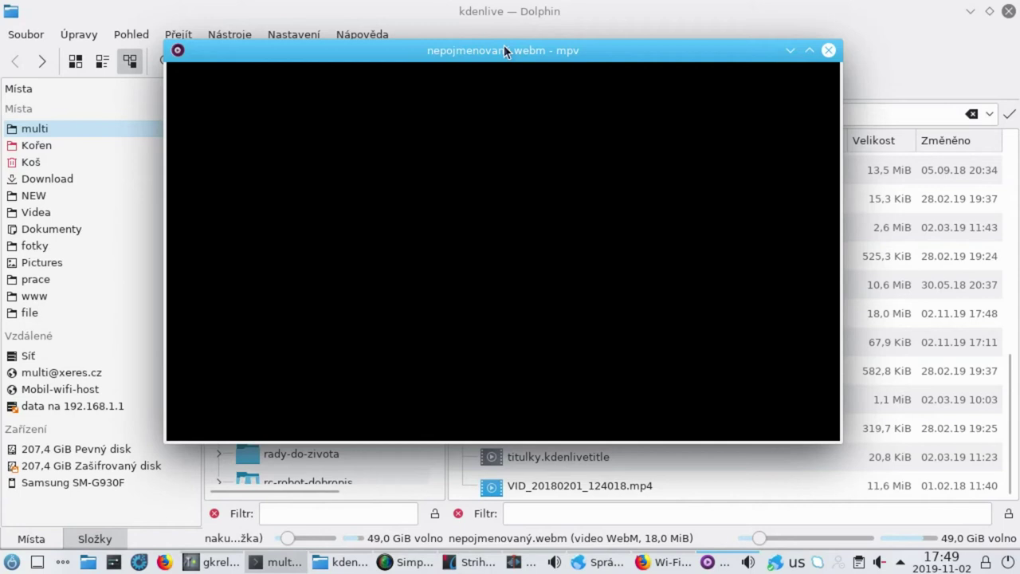
pyautogui.press('Right')
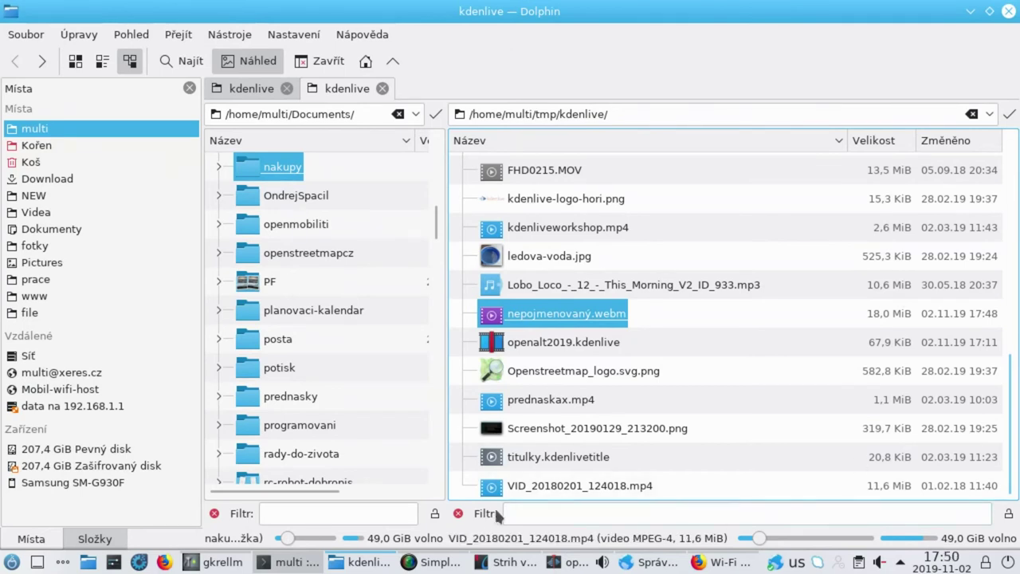
pyautogui.click(430, 562)
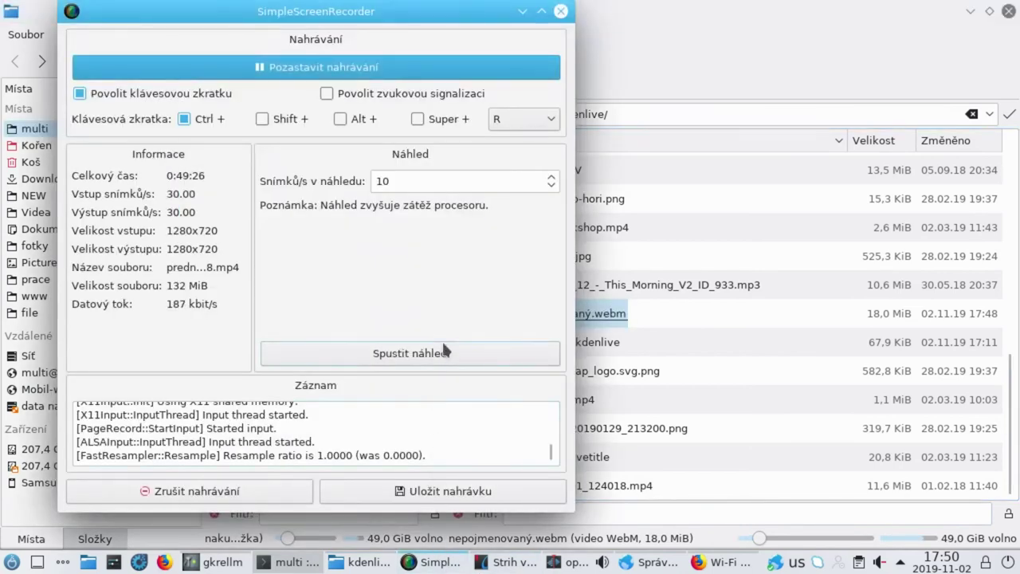